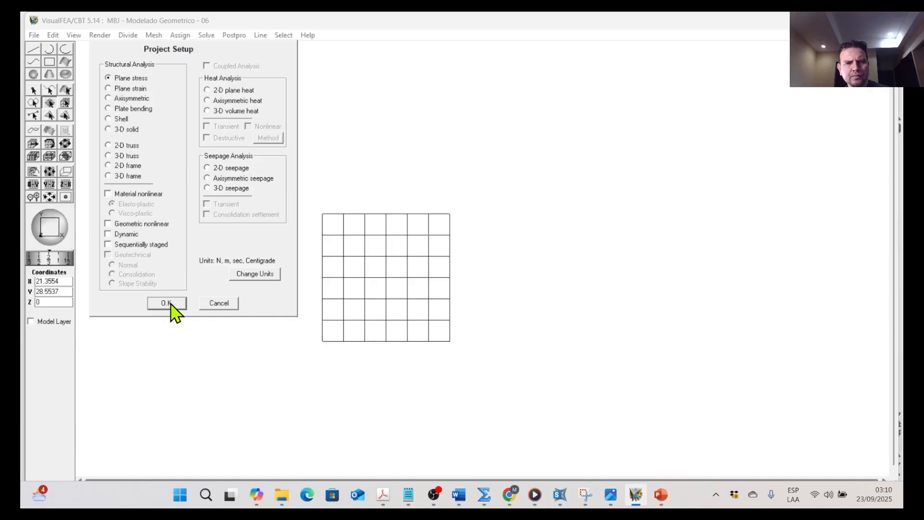
pyautogui.click(165, 304)
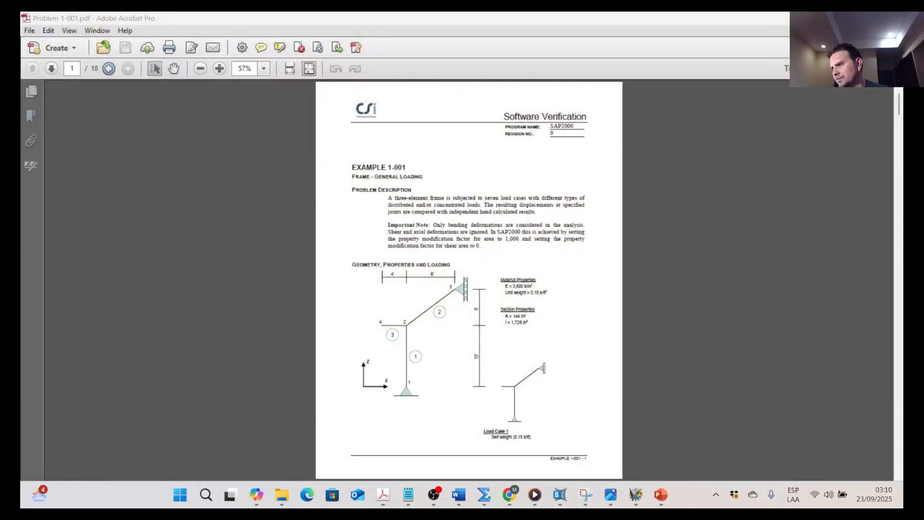
pyautogui.press('super+d')
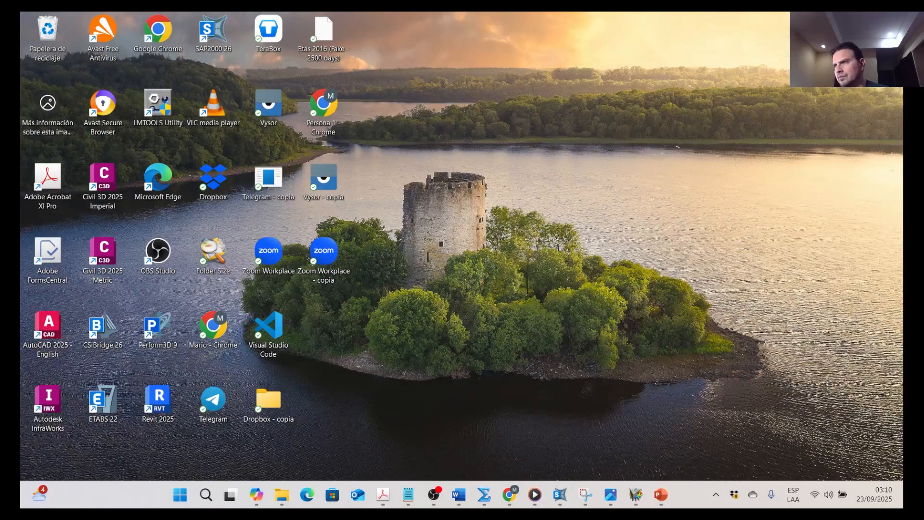
pyautogui.press('super+d')
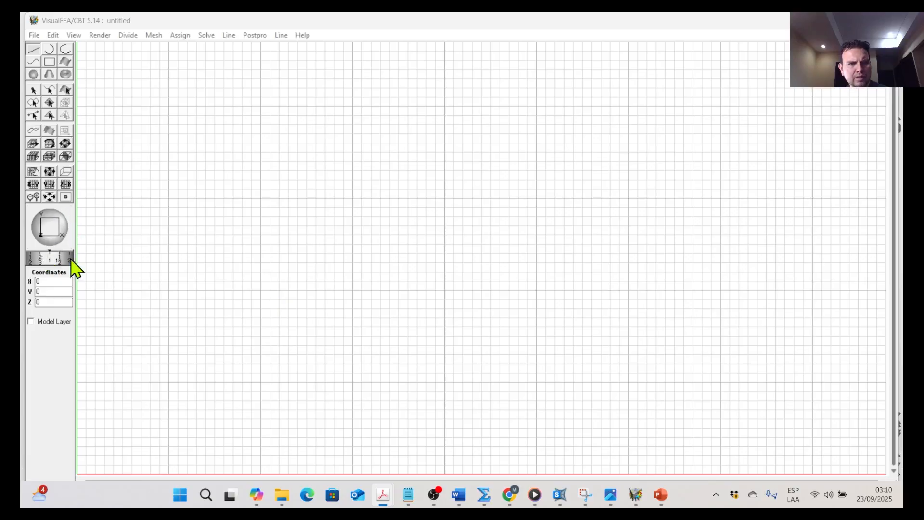
# Set the plane stress project's force unit to kgf and its length unit to cm
pyautogui.click(35, 36)
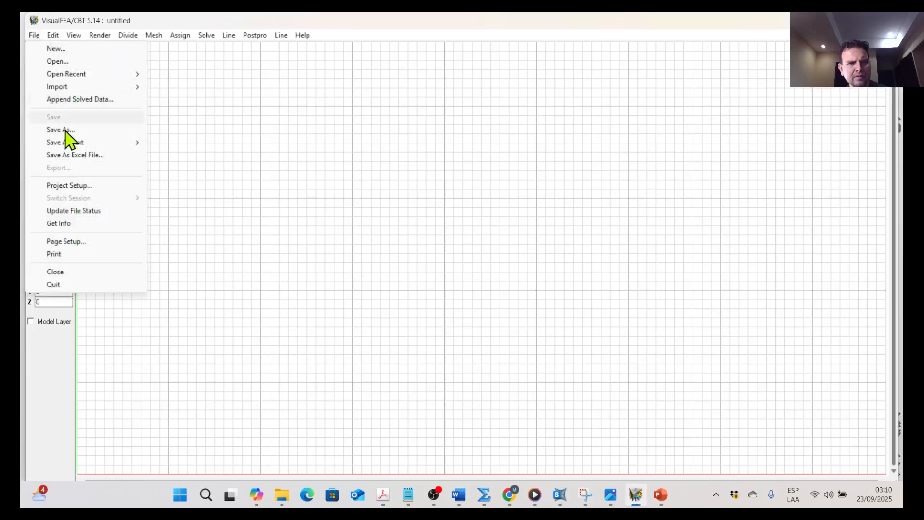
pyautogui.click(77, 187)
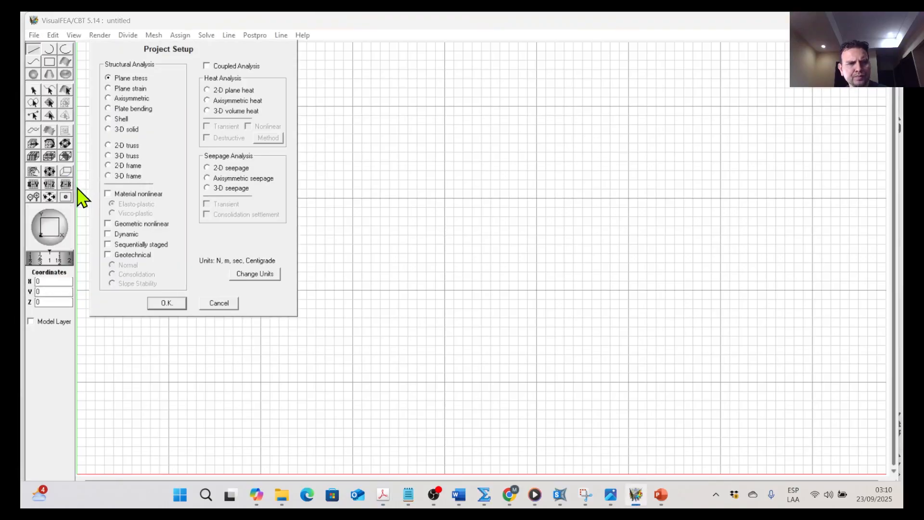
pyautogui.click(248, 279)
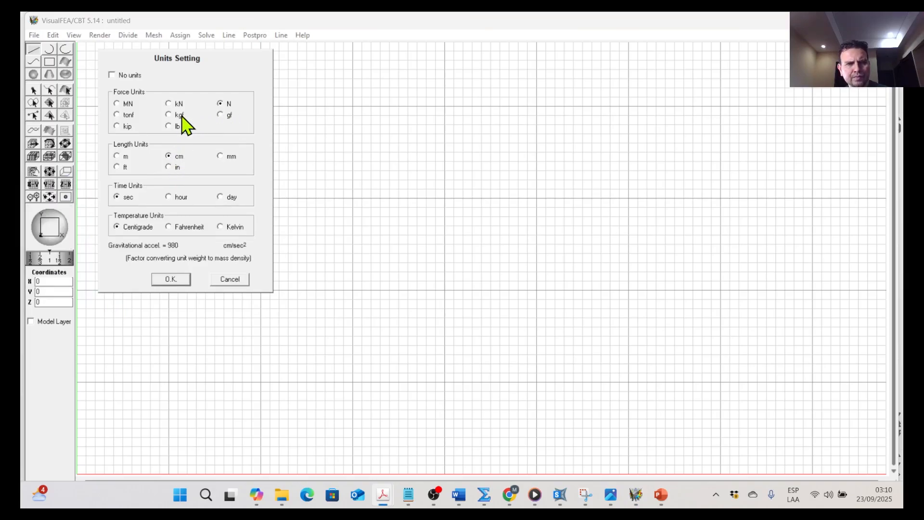
pyautogui.click(181, 116)
pyautogui.click(174, 280)
pyautogui.click(166, 304)
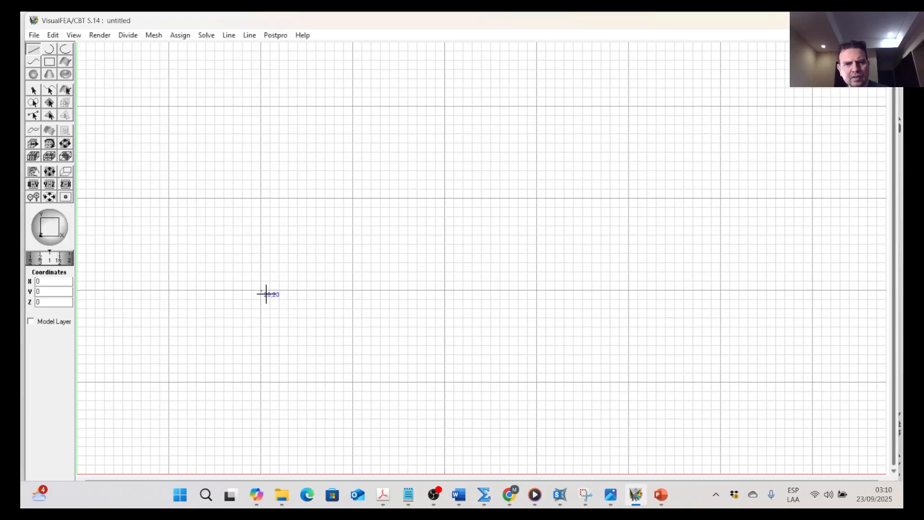
# Draw a vertical line from (20, 20) to (20, 30) and a horizontal line from (20, 30) to (40, 30)
pyautogui.click(263, 289)
pyautogui.click(262, 198)
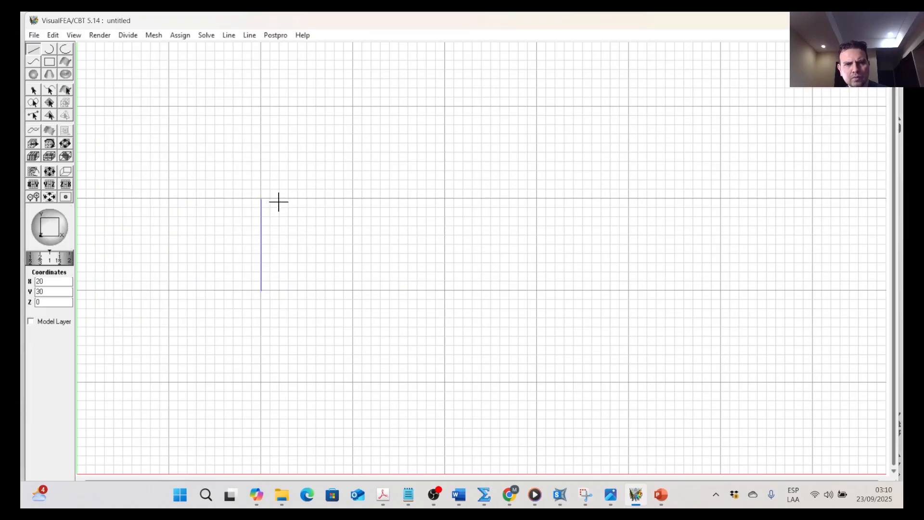
pyautogui.click(261, 199)
pyautogui.click(444, 199)
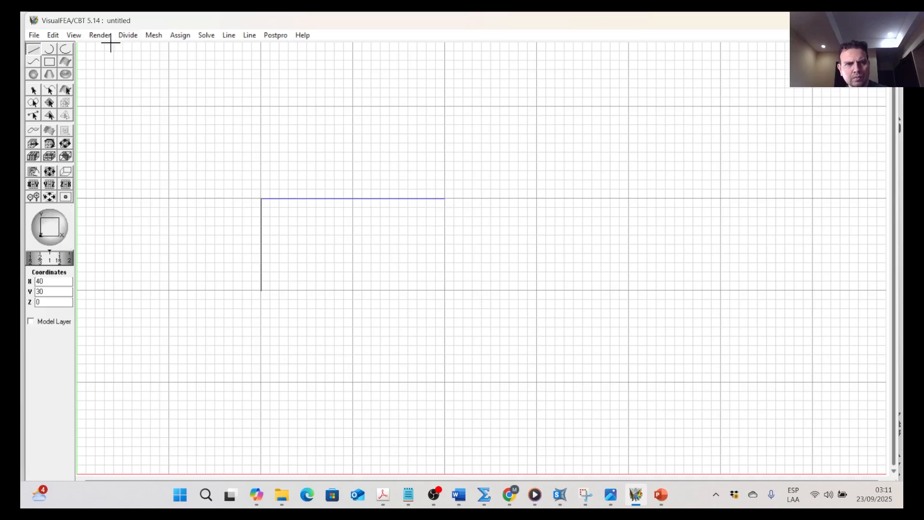
# Draw a counter-clockwise quarter arc centred at (20, 10), starting at (25, 10) and ending at (20, 15)
pyautogui.click(55, 49)
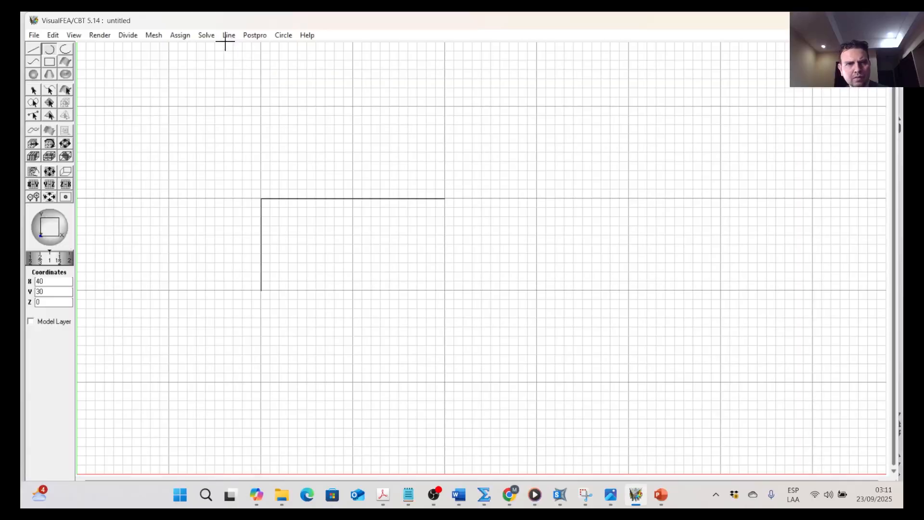
pyautogui.click(282, 36)
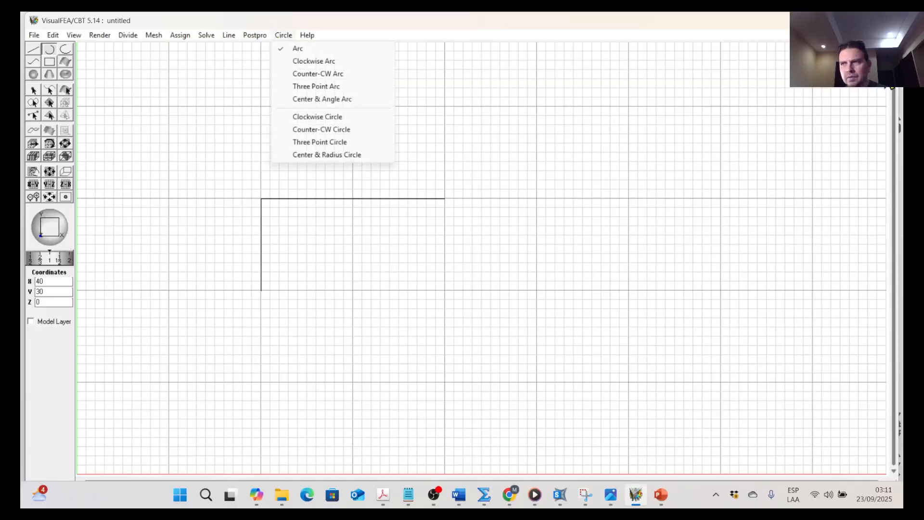
pyautogui.click(311, 75)
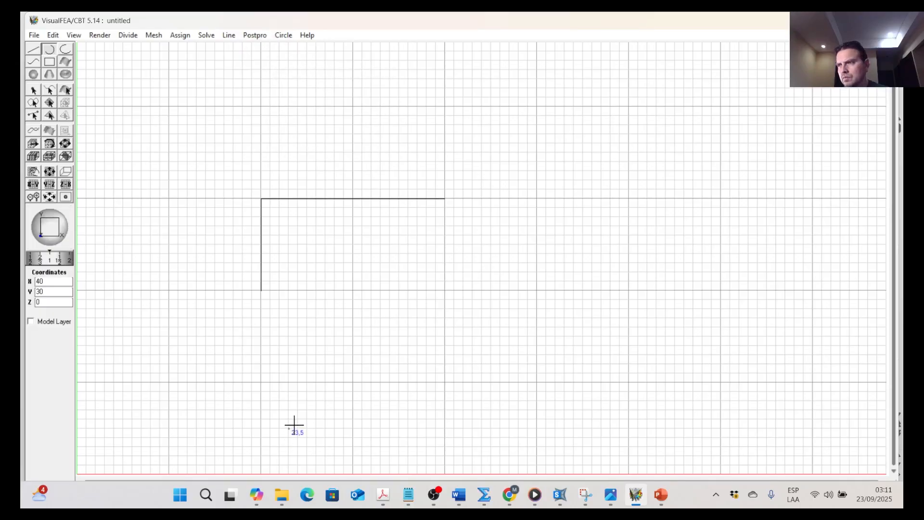
pyautogui.click(307, 382)
pyautogui.click(260, 337)
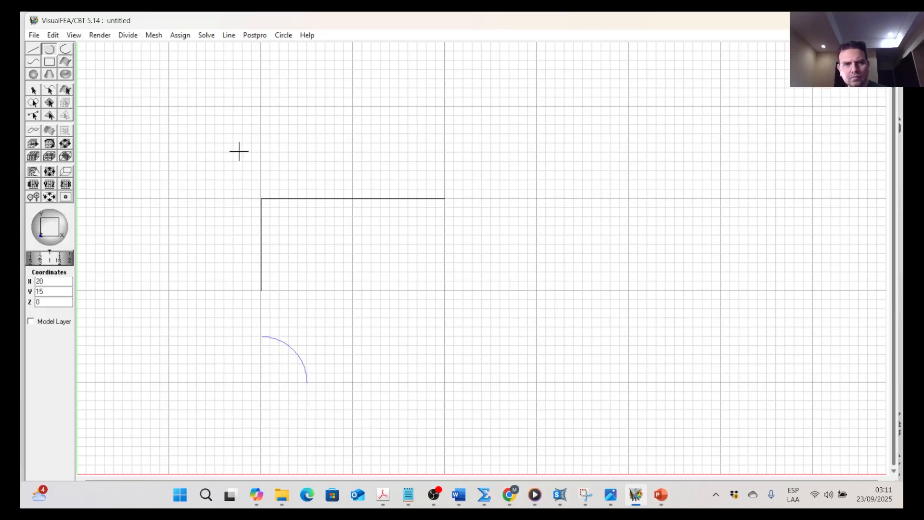
# Undo the arc's start and end points and redraw it about the same centre from (26, 10) to (20, 16)
pyautogui.click(53, 35)
pyautogui.click(73, 49)
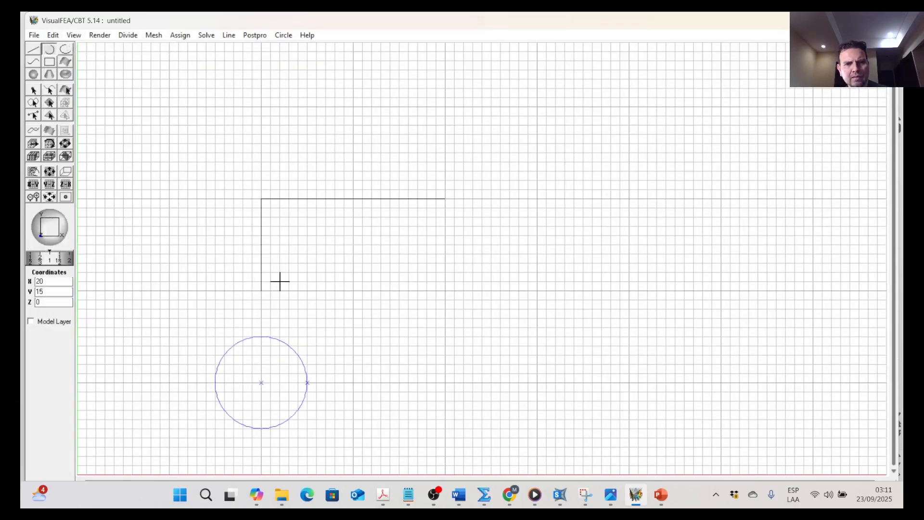
pyautogui.click(57, 35)
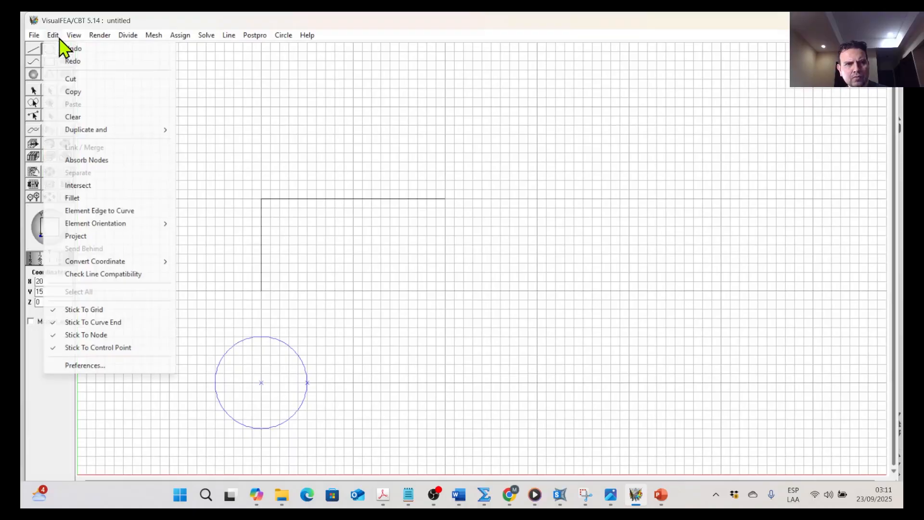
pyautogui.click(70, 48)
pyautogui.click(317, 383)
pyautogui.click(262, 325)
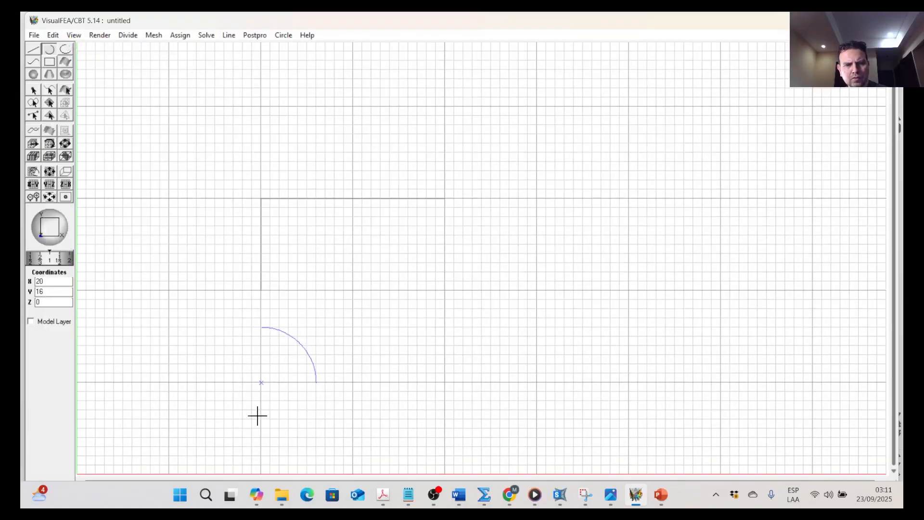
# Delete the vertical line and redraw it from the arc's upper end at (20, 16) to (20, 30)
pyautogui.click(51, 91)
pyautogui.click(262, 256)
pyautogui.press('Delete')
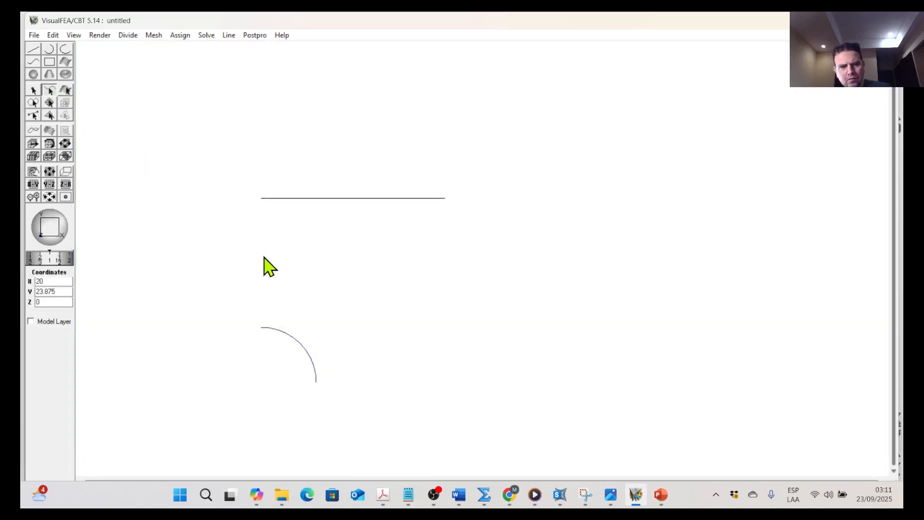
pyautogui.click(34, 51)
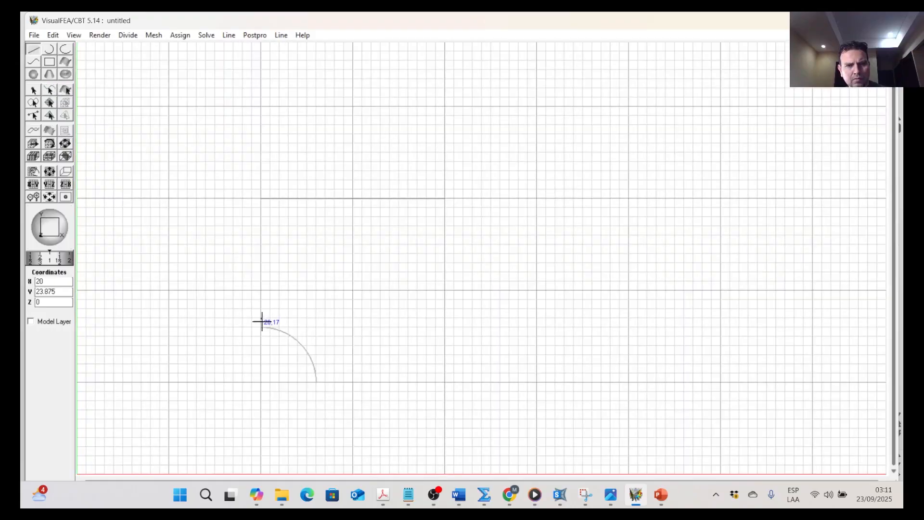
pyautogui.click(261, 327)
pyautogui.click(259, 200)
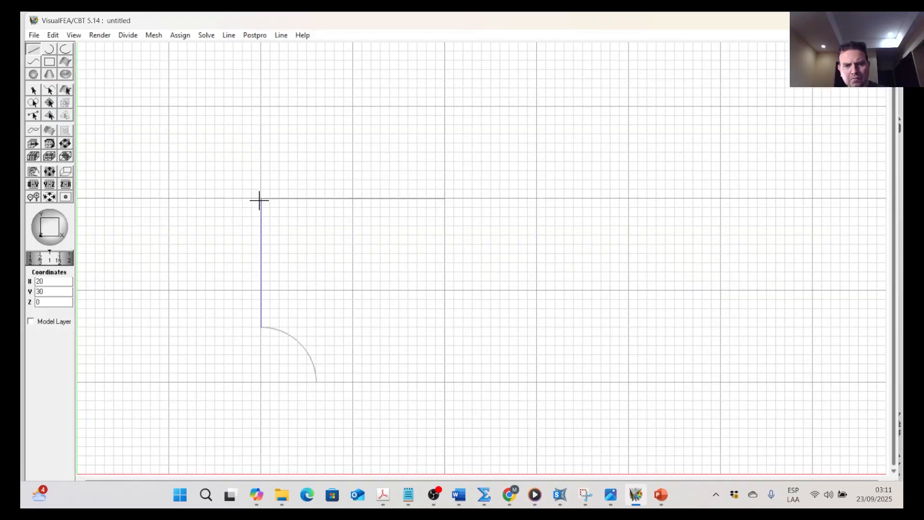
# Close the plate outline with a line from (26, 10) to (40, 10) and one from (40, 30) to (40, 10)
pyautogui.click(319, 383)
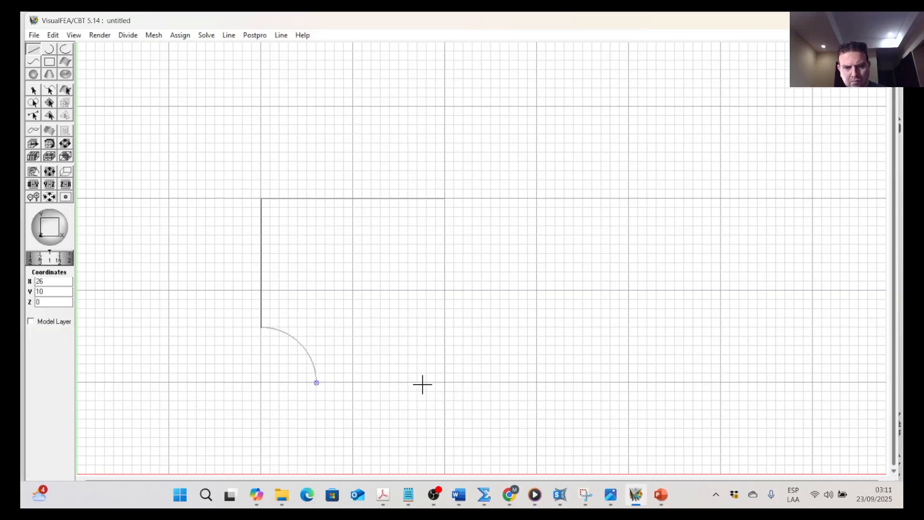
pyautogui.click(445, 383)
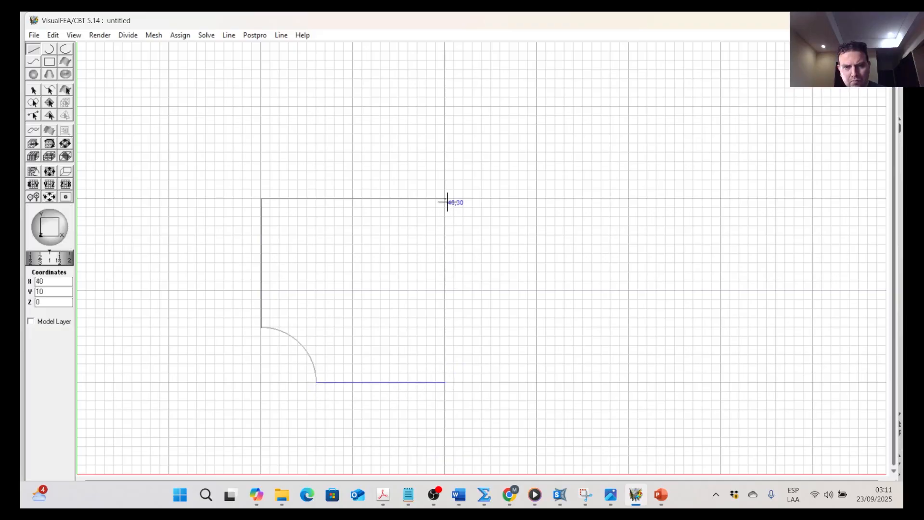
pyautogui.click(445, 198)
pyautogui.click(446, 383)
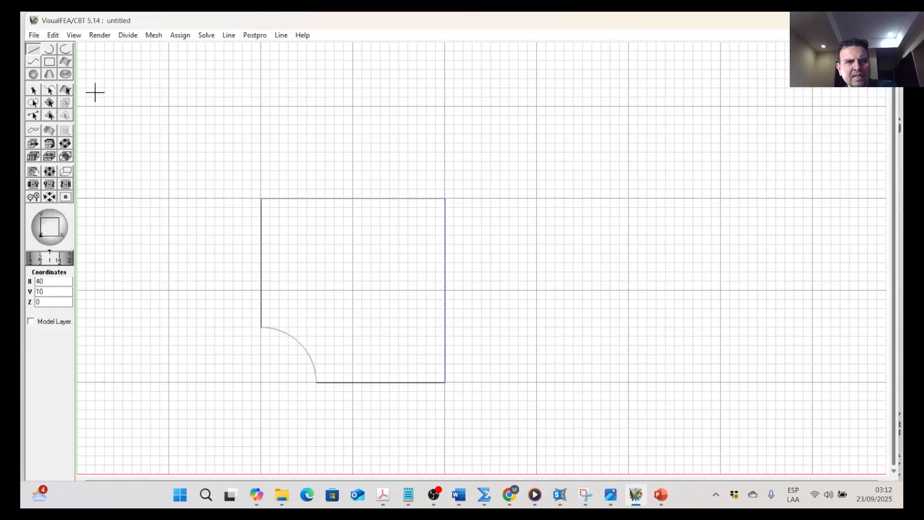
pyautogui.click(50, 90)
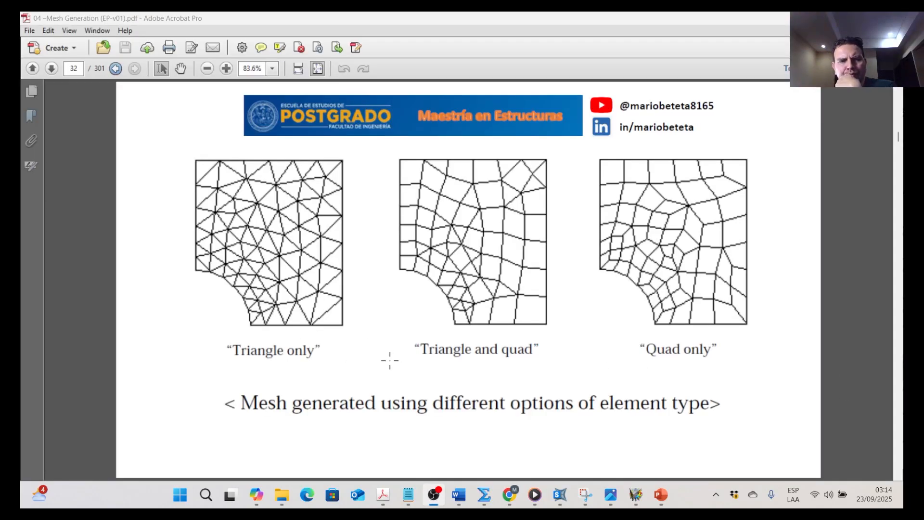
# Review the Auto Mesh instructions and the element type examples in the mesh generation PDF
pyautogui.scroll(4, 388, 357)
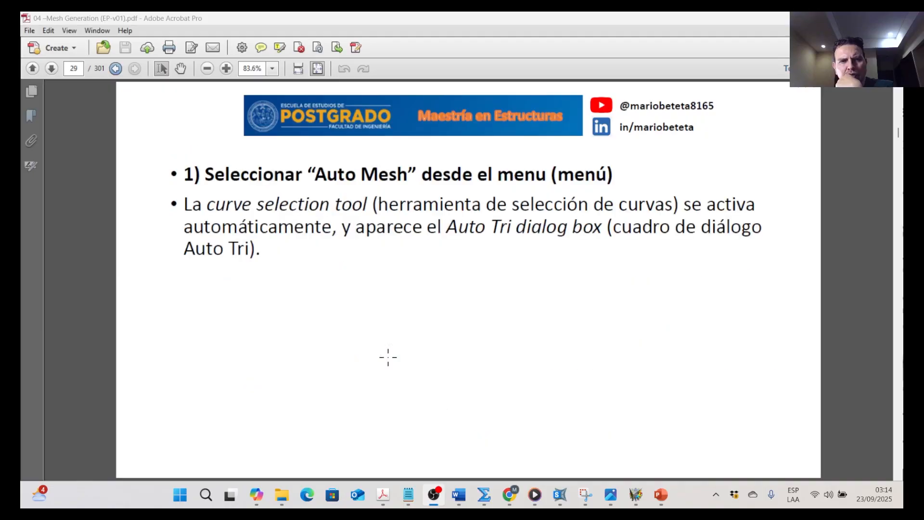
pyautogui.scroll(-1, 388, 357)
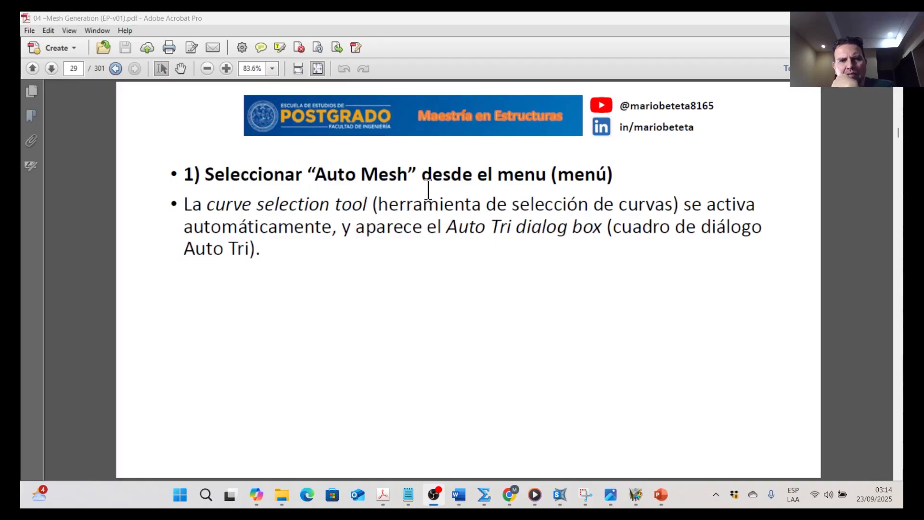
pyautogui.scroll(-4, 425, 250)
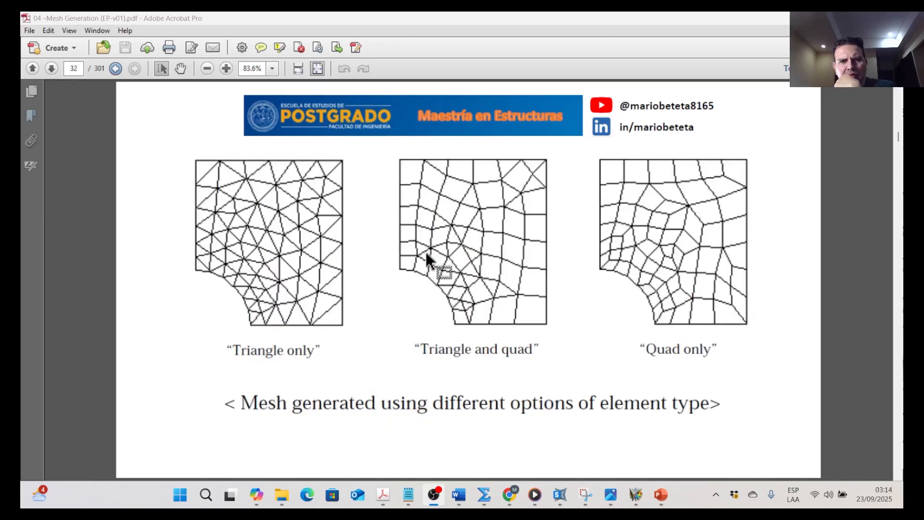
pyautogui.scroll(-1, 426, 252)
pyautogui.scroll(5, 427, 251)
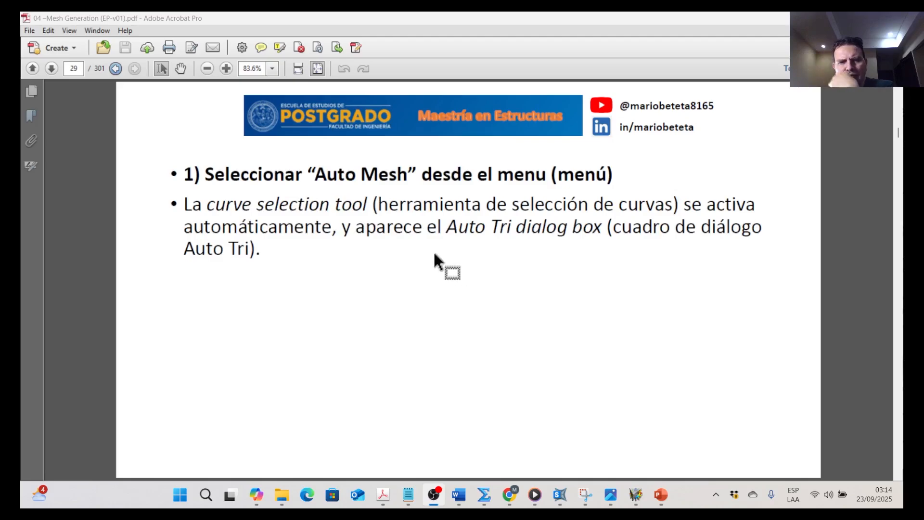
# Switch to VisualFEA, start Auto Mesh (Surface) and select the plate outline as the region to mesh
pyautogui.moveTo(635, 494)
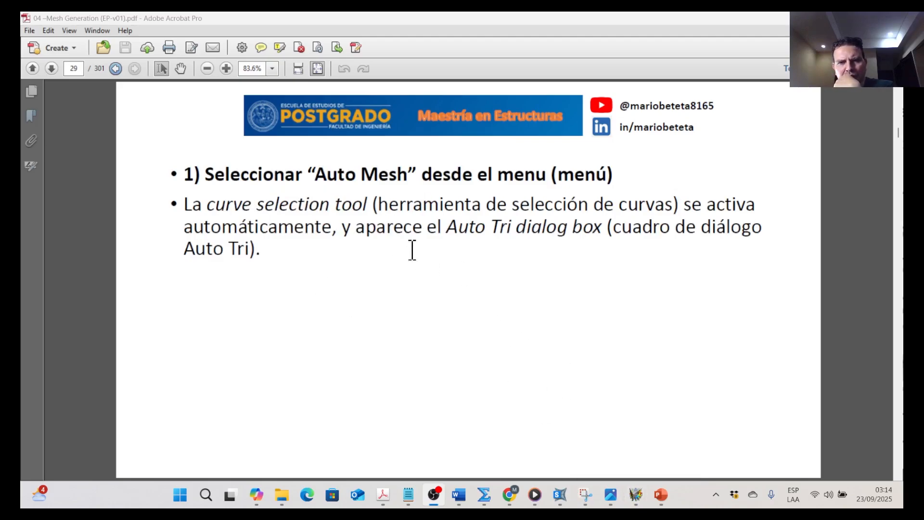
pyautogui.click(626, 495)
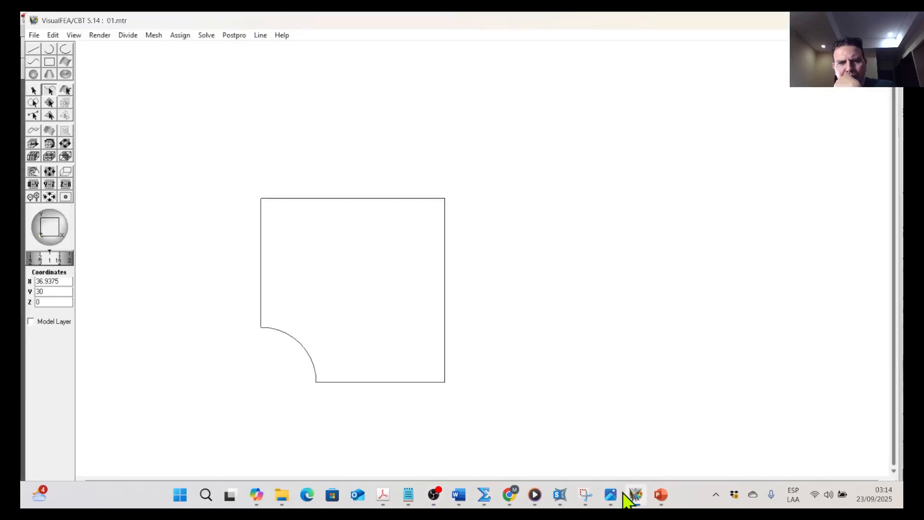
pyautogui.click(155, 36)
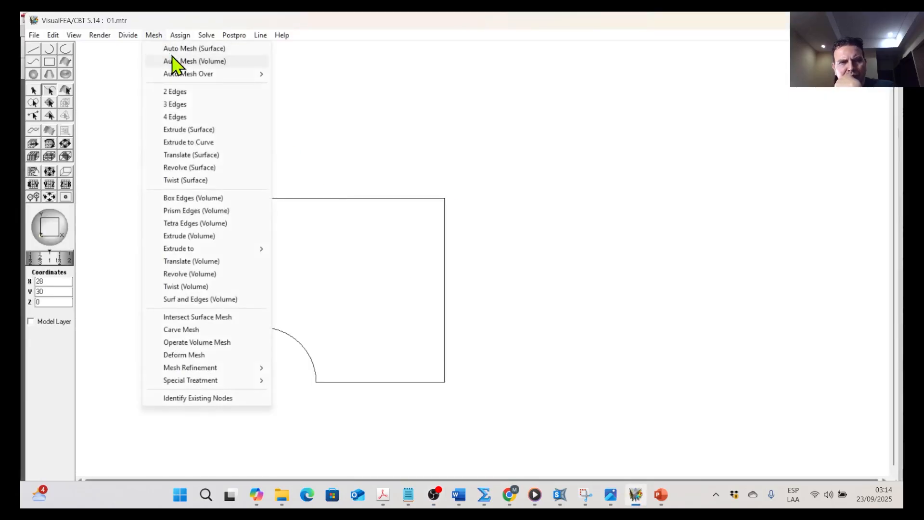
pyautogui.click(200, 49)
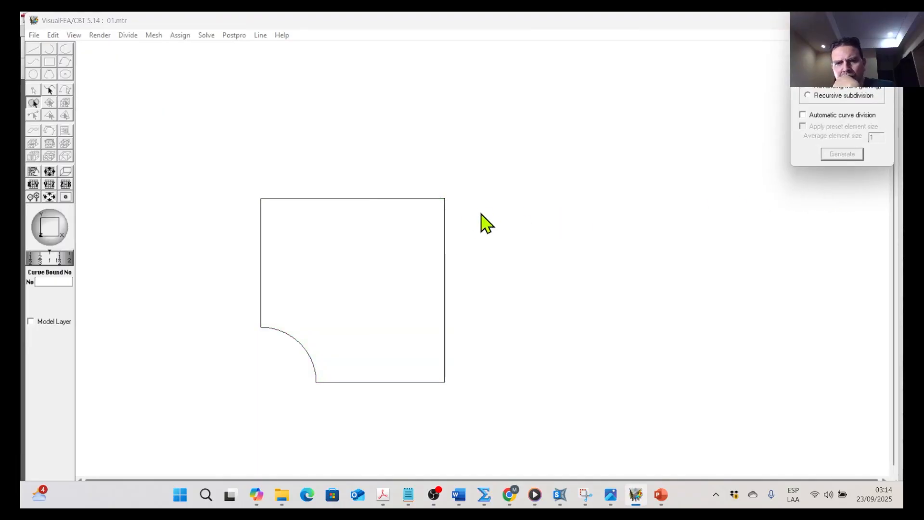
pyautogui.click(437, 227)
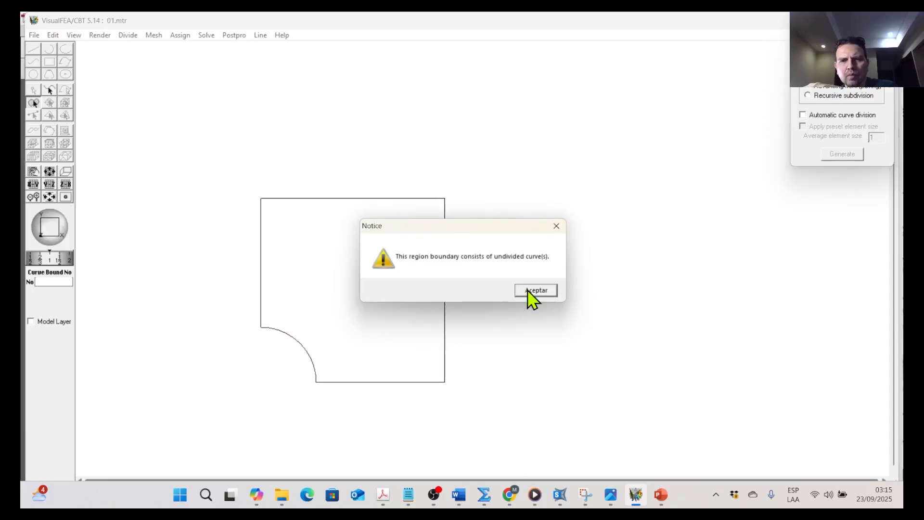
pyautogui.click(532, 290)
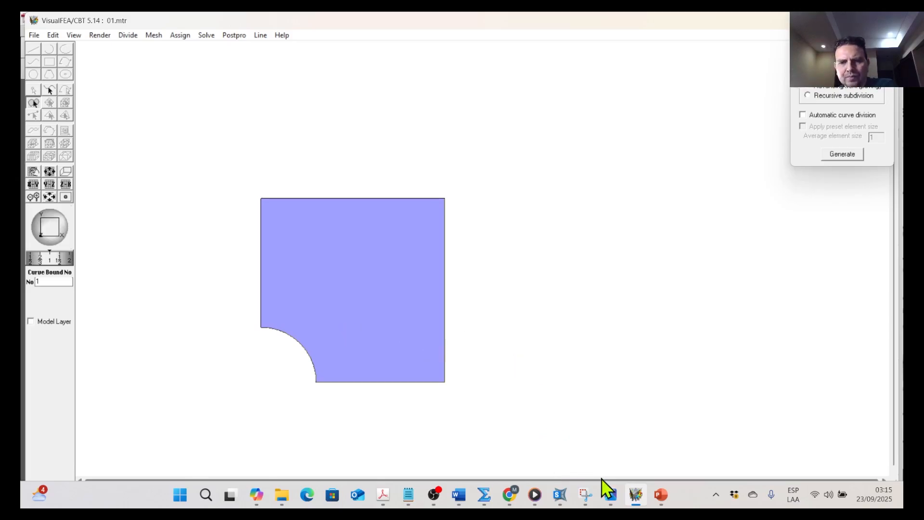
# Switch to the mesh generation PDF and examine the meshes shown for the triangle, mixed and quad element types
pyautogui.moveTo(536, 501)
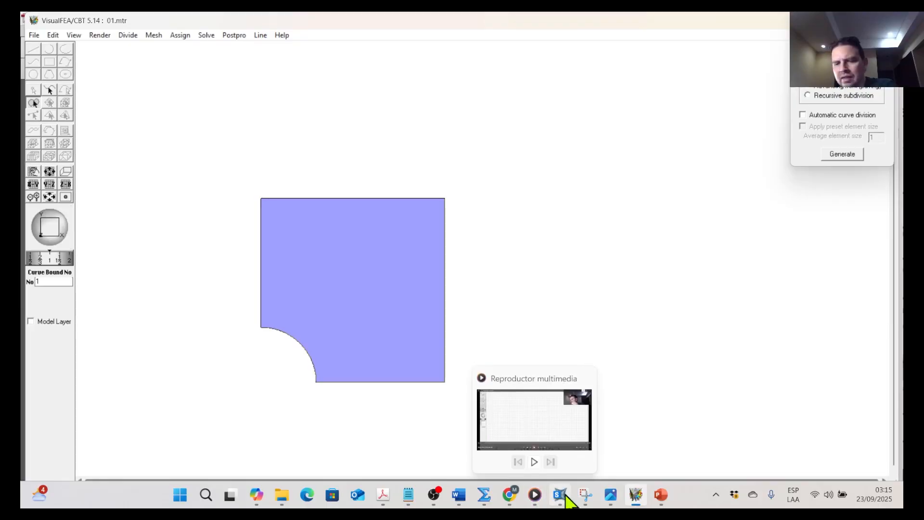
pyautogui.moveTo(384, 497)
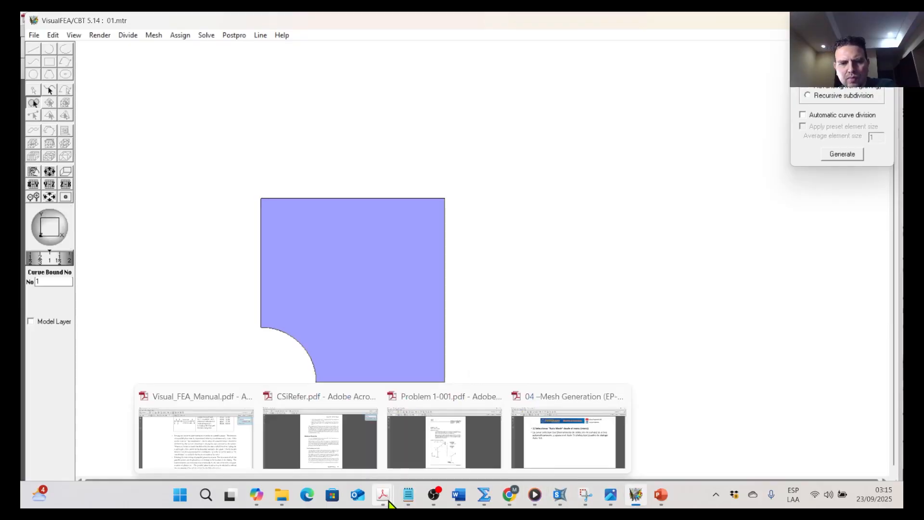
pyautogui.click(551, 464)
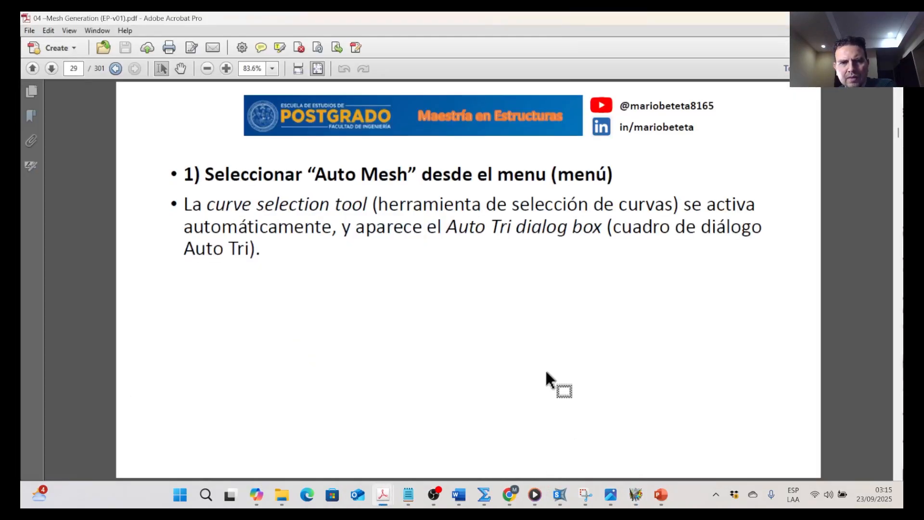
pyautogui.press('pagedown')
pyautogui.press('pagedown')
pyautogui.press('pagedown')
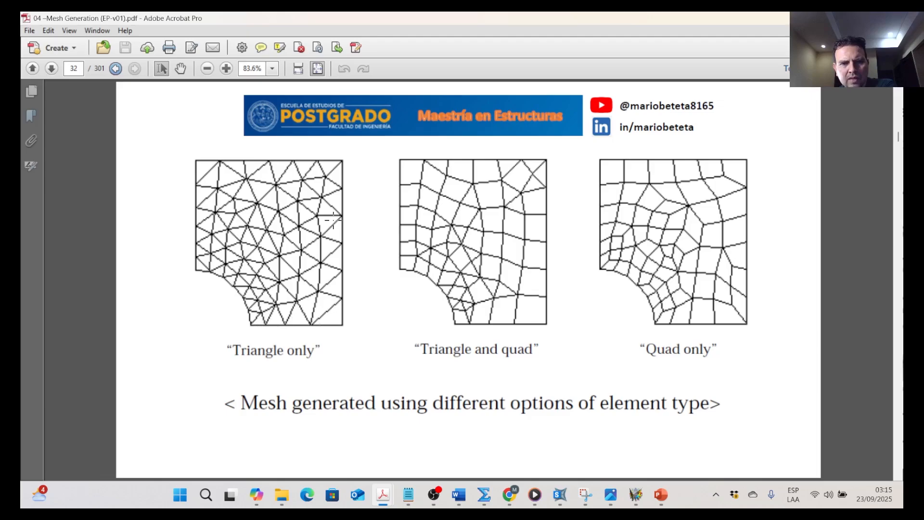
pyautogui.moveTo(645, 494)
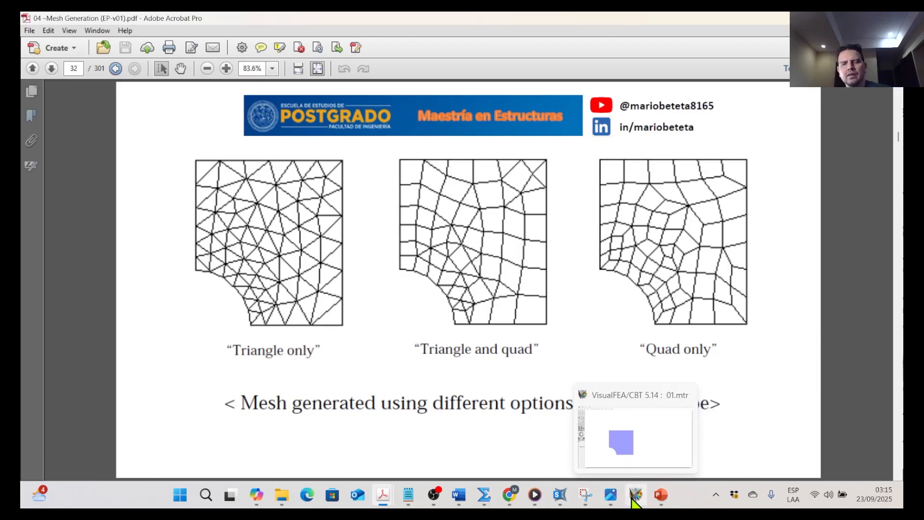
# Switch to VisualFEA, deselect the plate region and close Auto Mesh (Surface)
pyautogui.click(637, 496)
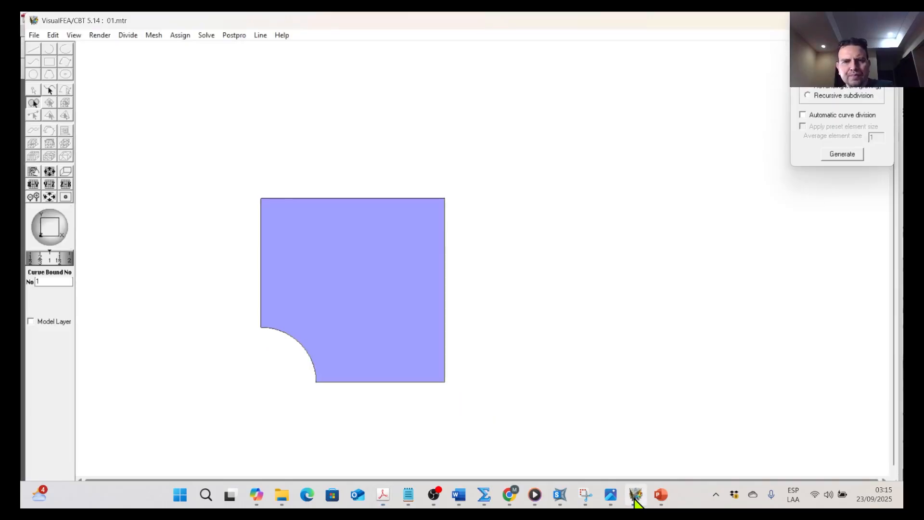
pyautogui.click(390, 153)
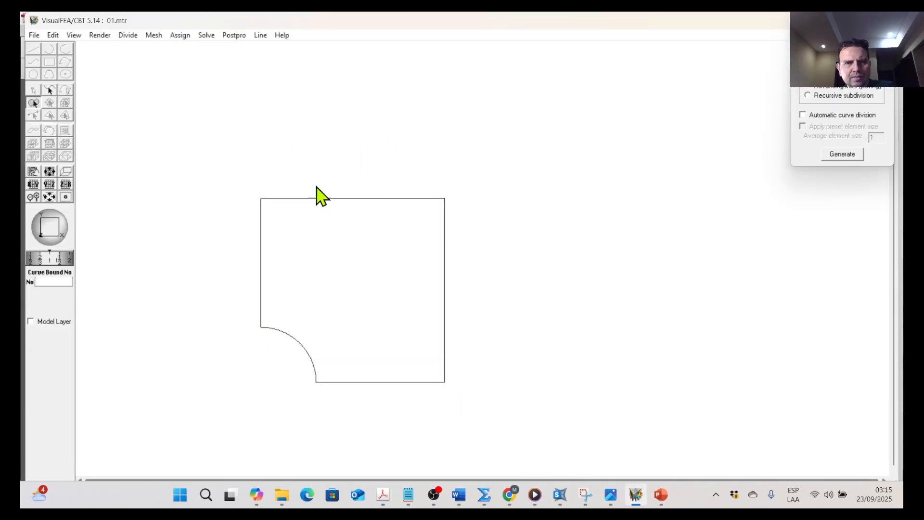
pyautogui.click(884, 30)
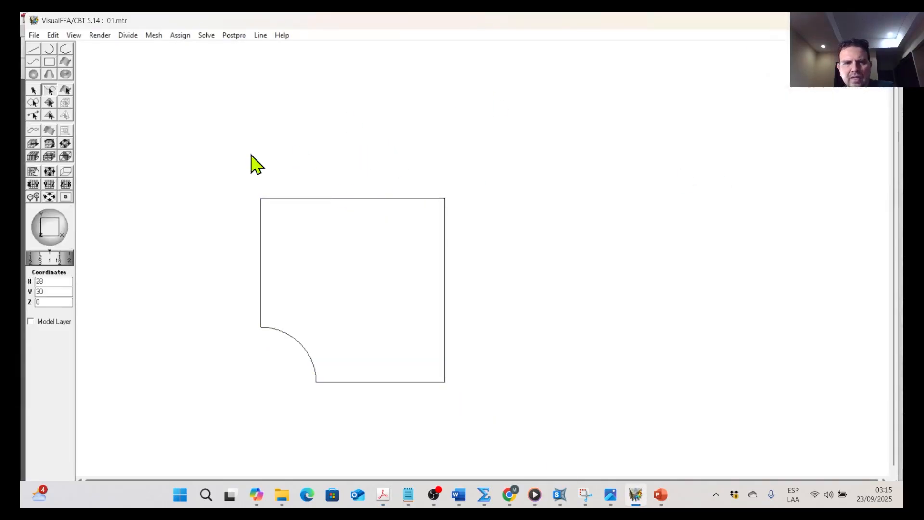
# Divide the plate's top, left and right edges into 6 segments each
pyautogui.click(124, 38)
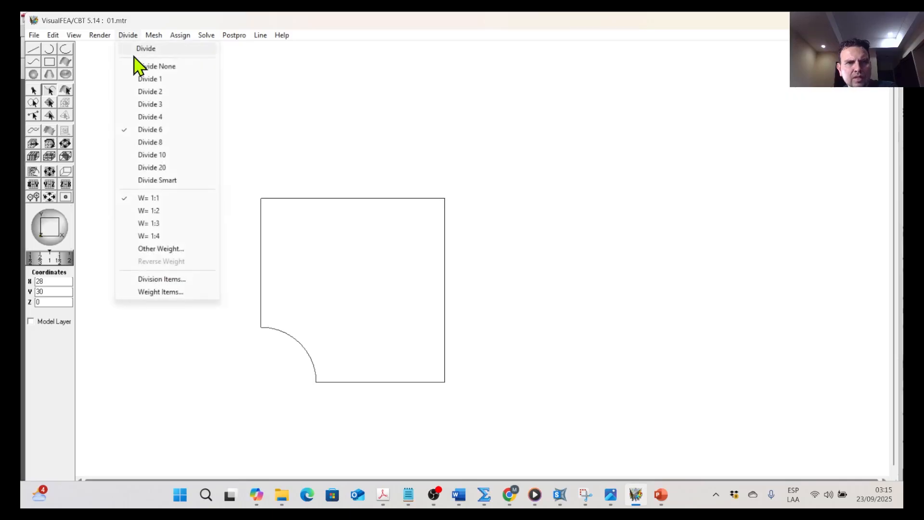
pyautogui.click(334, 180)
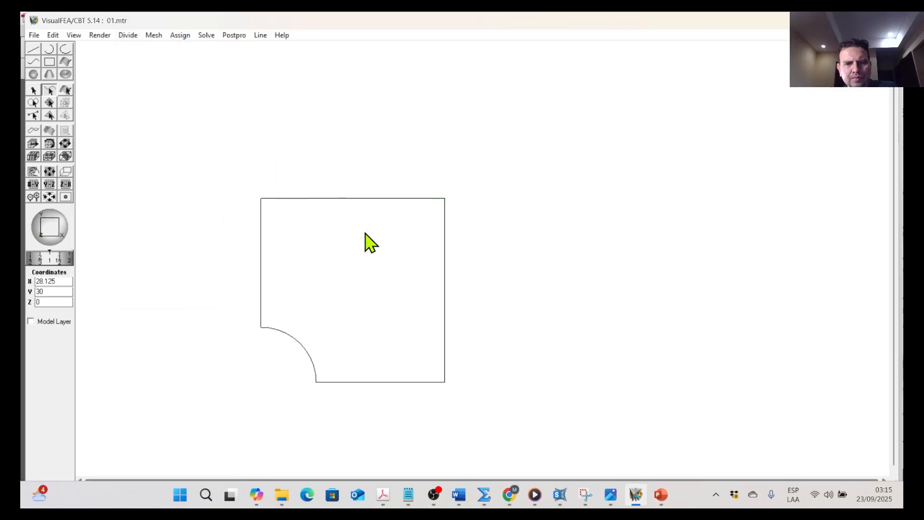
pyautogui.moveTo(487, 310); pyautogui.dragTo(197, 165)
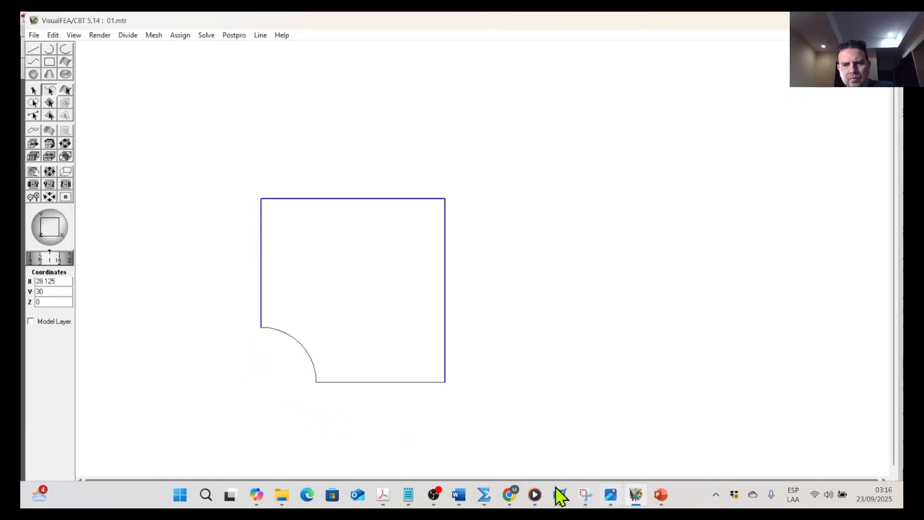
pyautogui.click(129, 36)
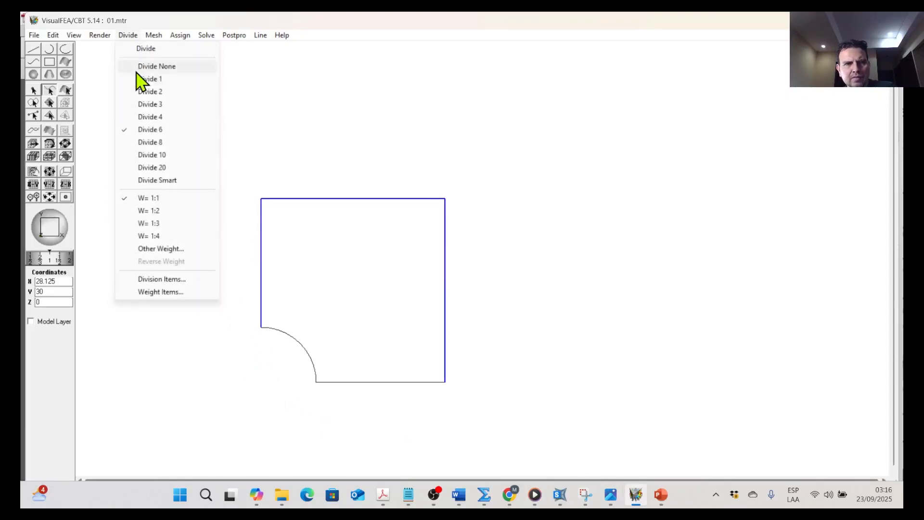
pyautogui.click(153, 130)
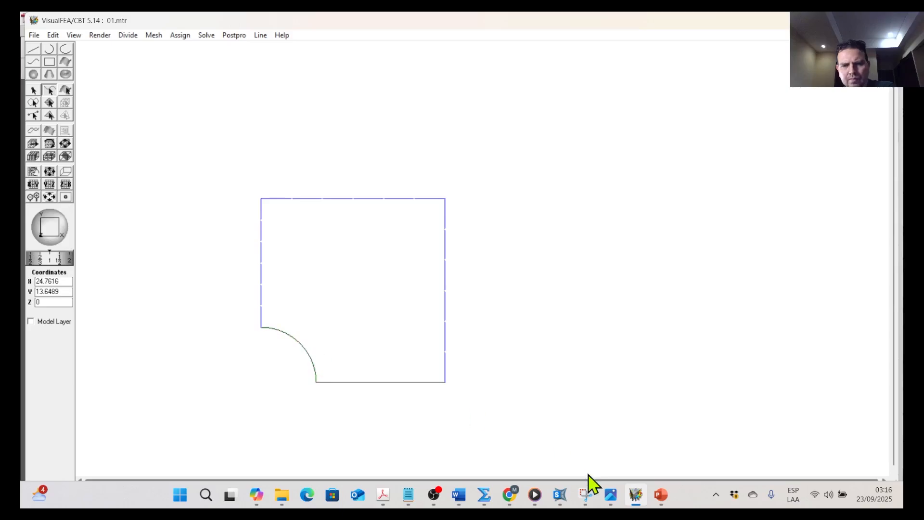
# Check the mesh examples in the PDF, and back in VisualFEA divide the plate's bottom edge into 6 segments
pyautogui.moveTo(383, 501)
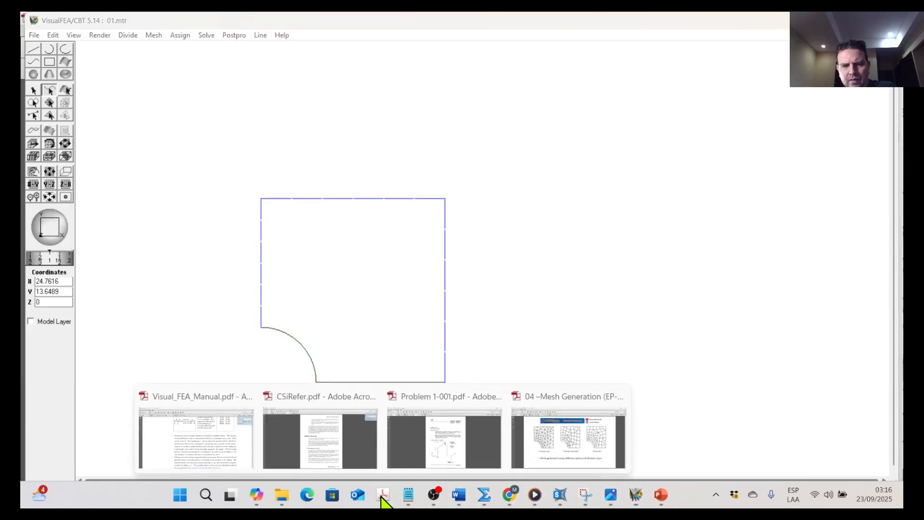
pyautogui.click(557, 464)
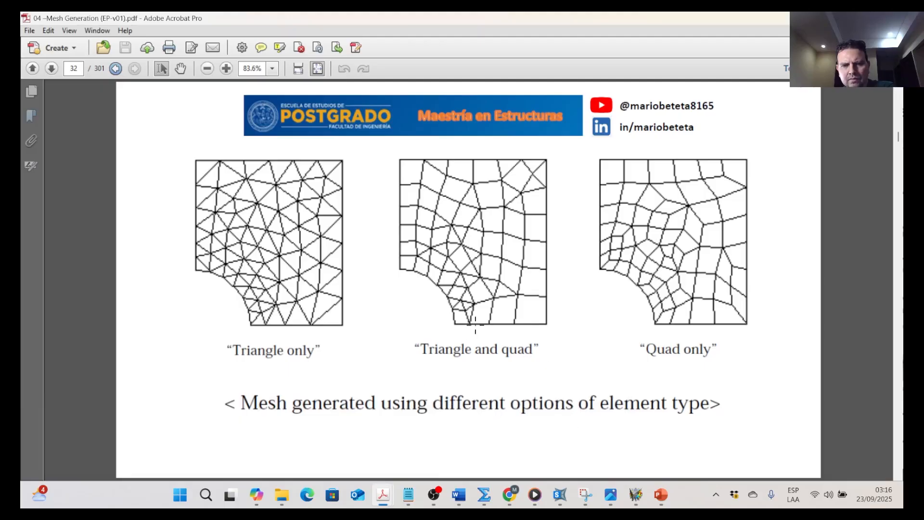
pyautogui.click(636, 495)
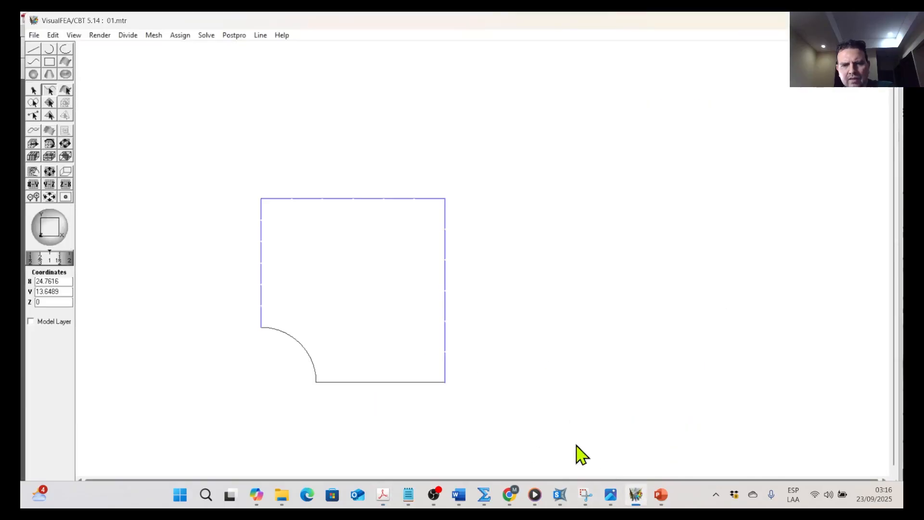
pyautogui.click(409, 383)
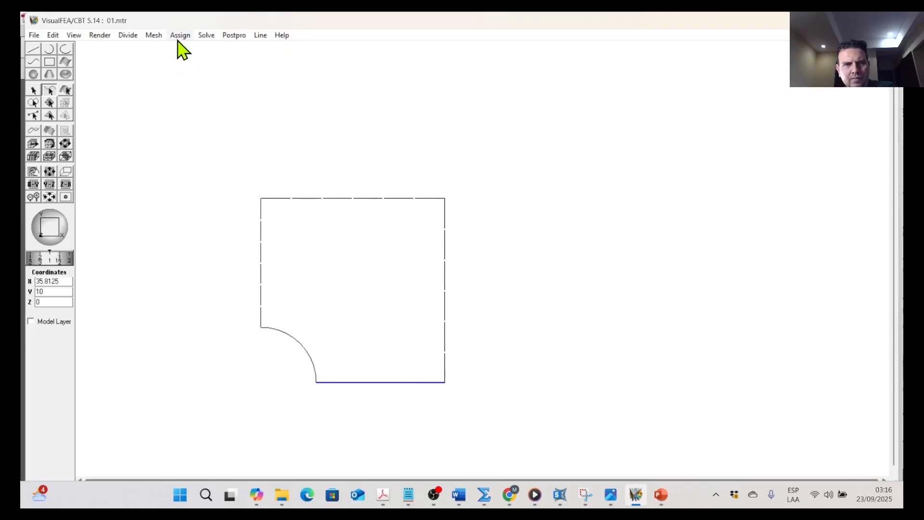
pyautogui.click(131, 36)
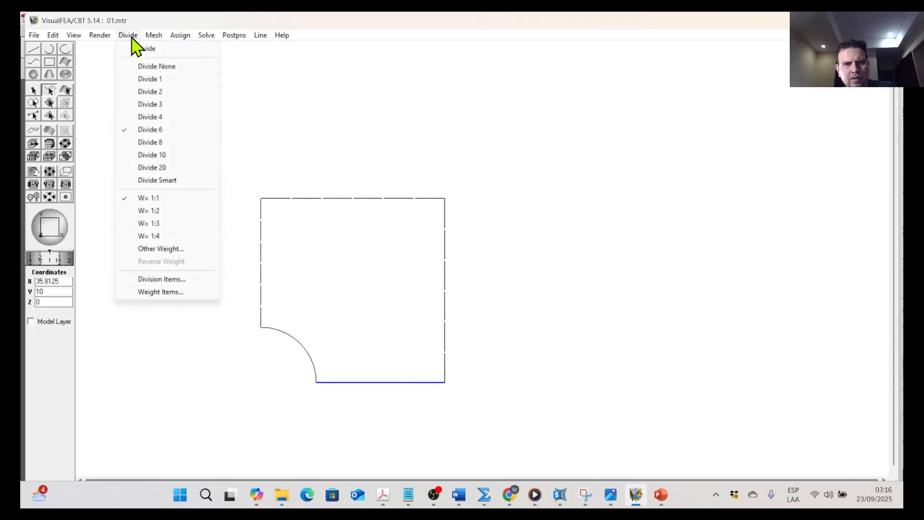
pyautogui.click(161, 131)
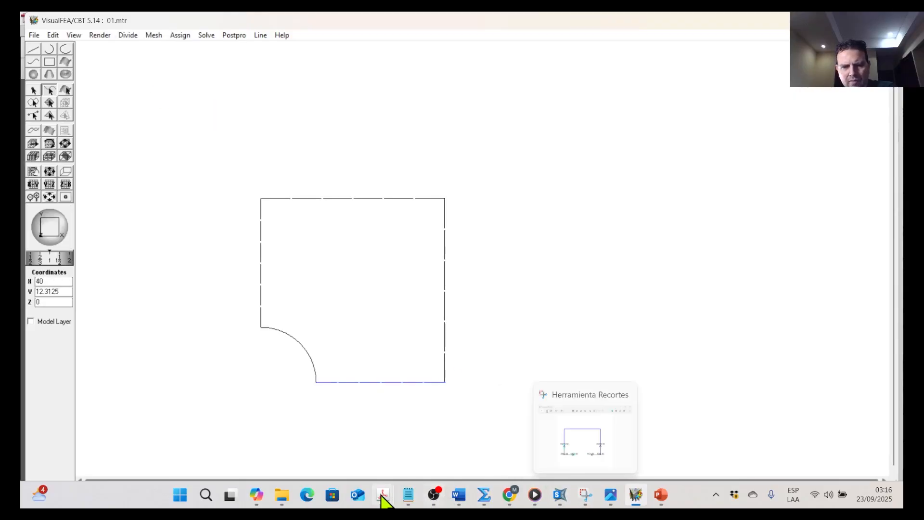
# Compare the divided plate outline with the example meshes in the PDF and return to VisualFEA
pyautogui.click(554, 460)
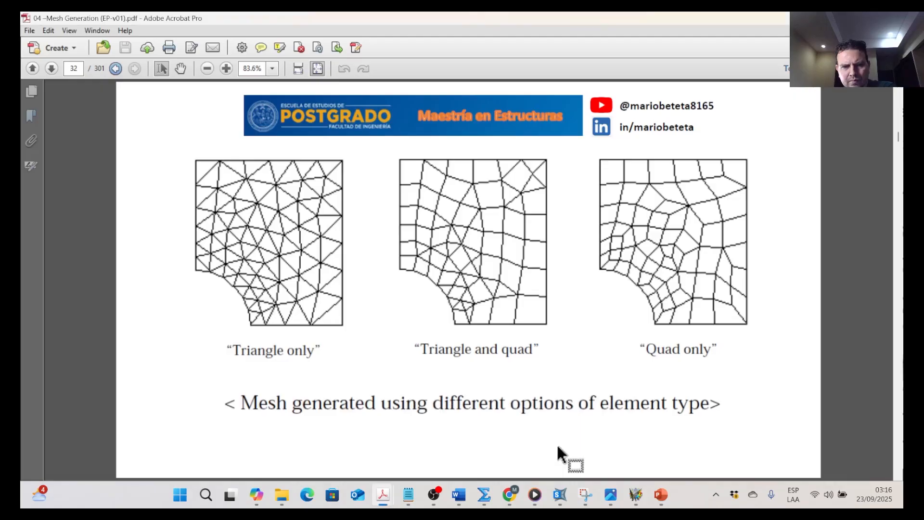
pyautogui.click(638, 496)
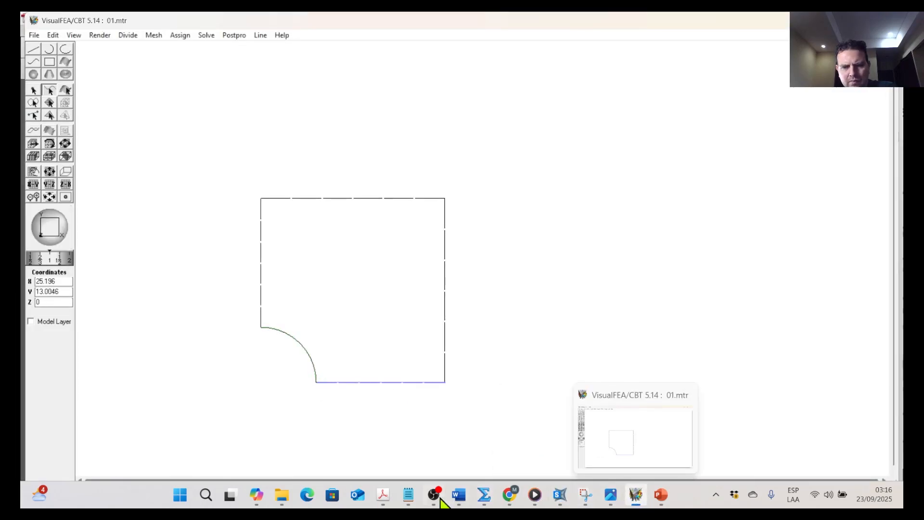
pyautogui.moveTo(386, 504)
pyautogui.click(562, 459)
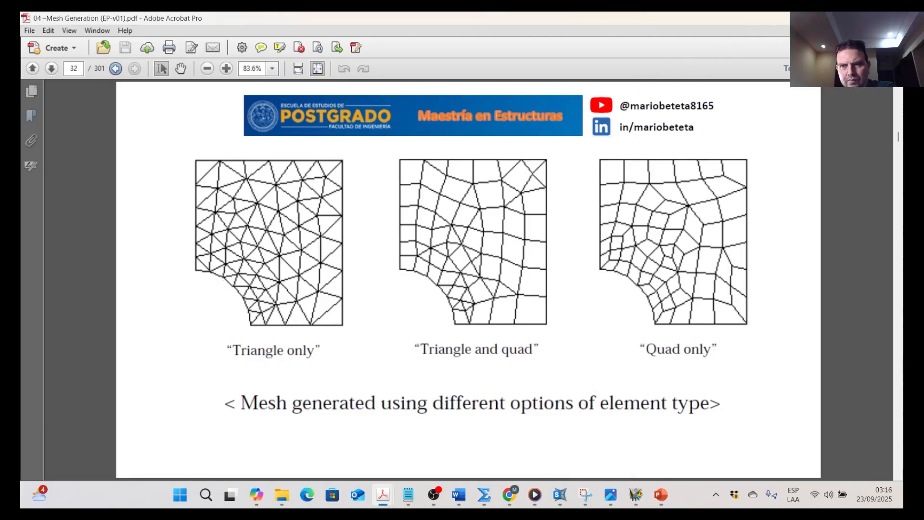
pyautogui.click(834, 18)
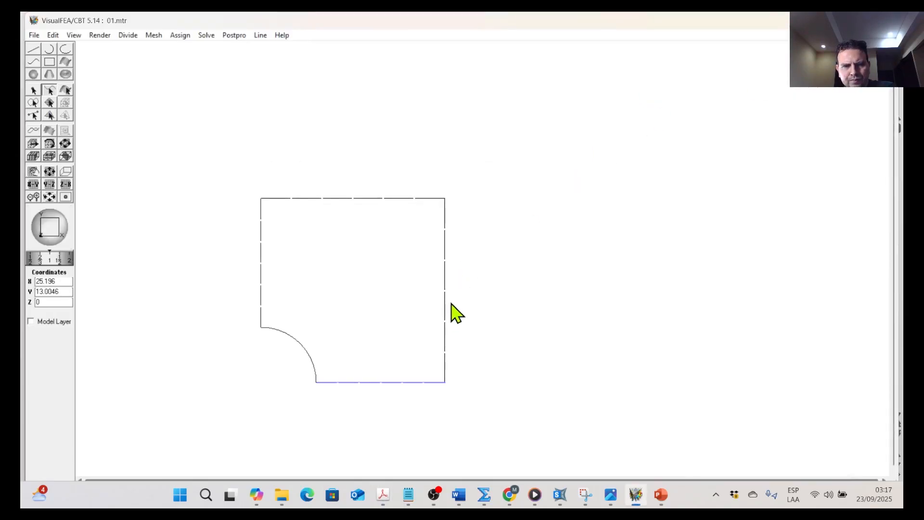
# Divide the quarter-circle cutout arc into 6 segments
pyautogui.click(59, 37)
pyautogui.click(67, 47)
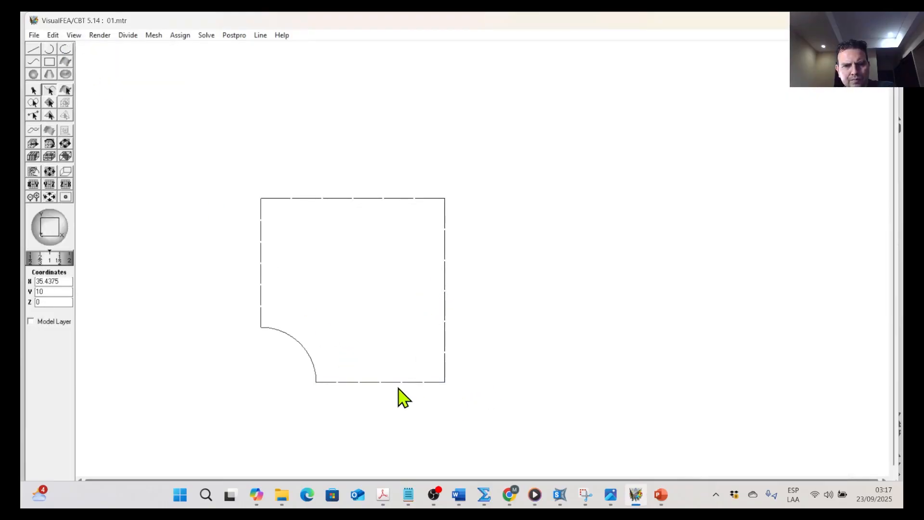
pyautogui.click(296, 339)
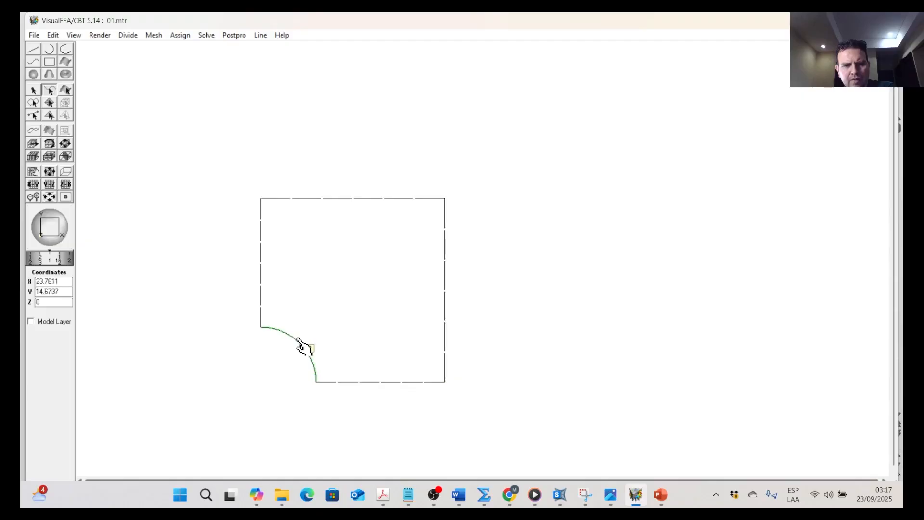
pyautogui.click(313, 365)
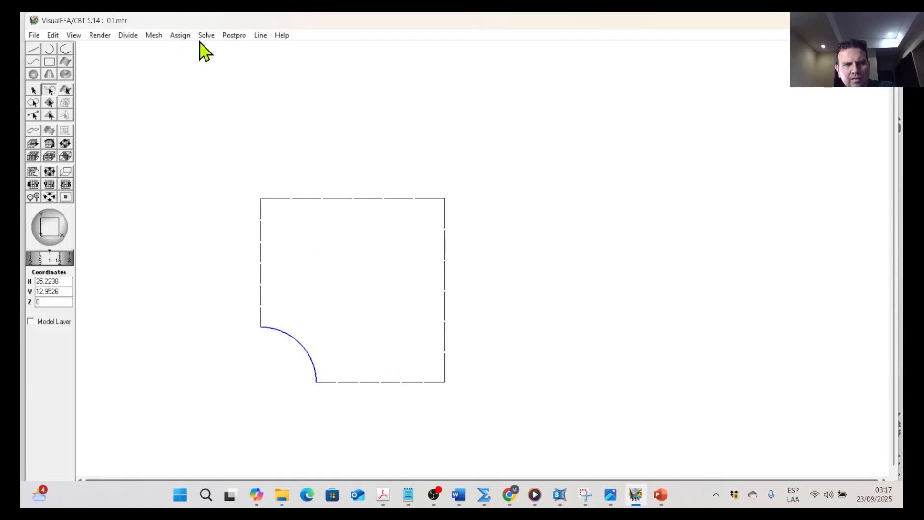
pyautogui.click(129, 36)
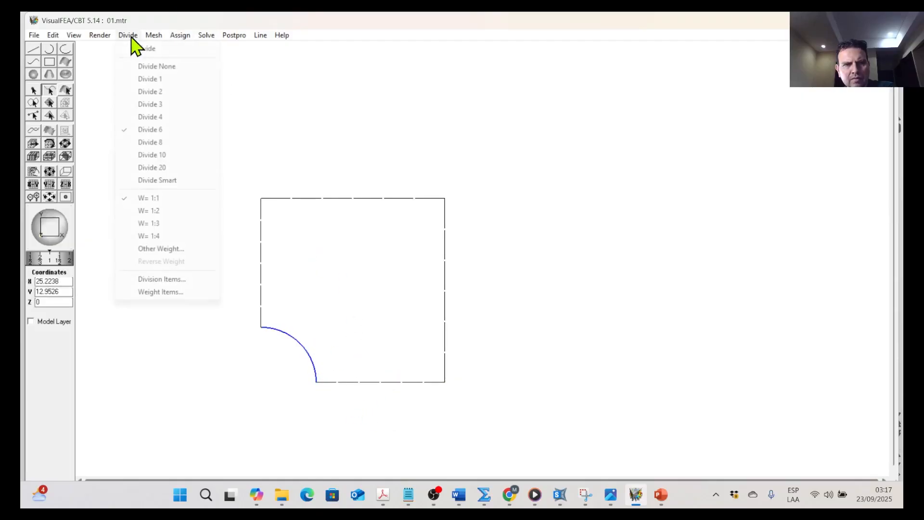
pyautogui.click(164, 130)
pyautogui.click(536, 303)
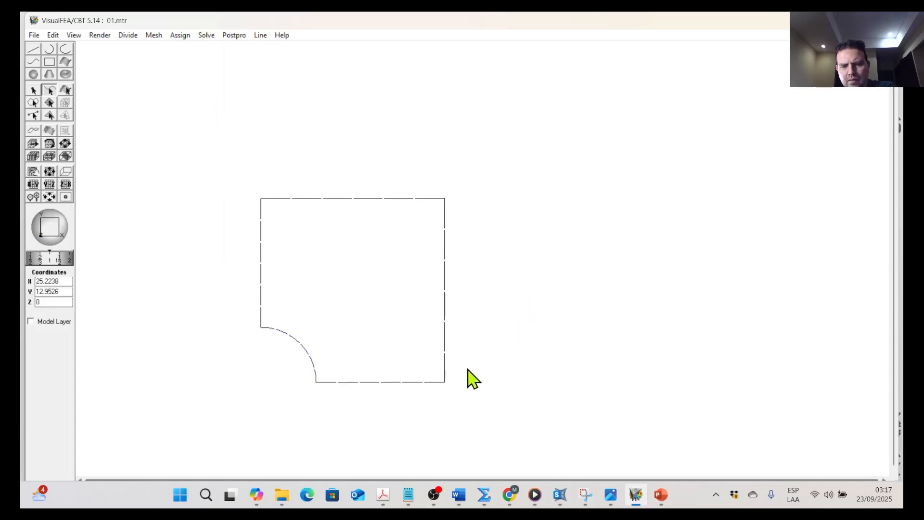
# Start Auto Mesh (Surface), set the element type to Tria 3 and select the plate outline as the region to mesh
pyautogui.click(155, 37)
pyautogui.click(197, 52)
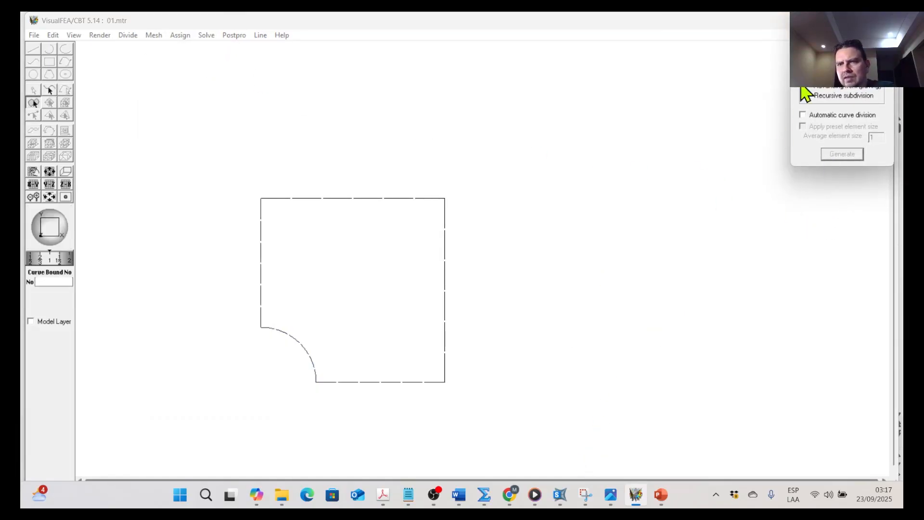
pyautogui.moveTo(820, 22); pyautogui.dragTo(520, 105)
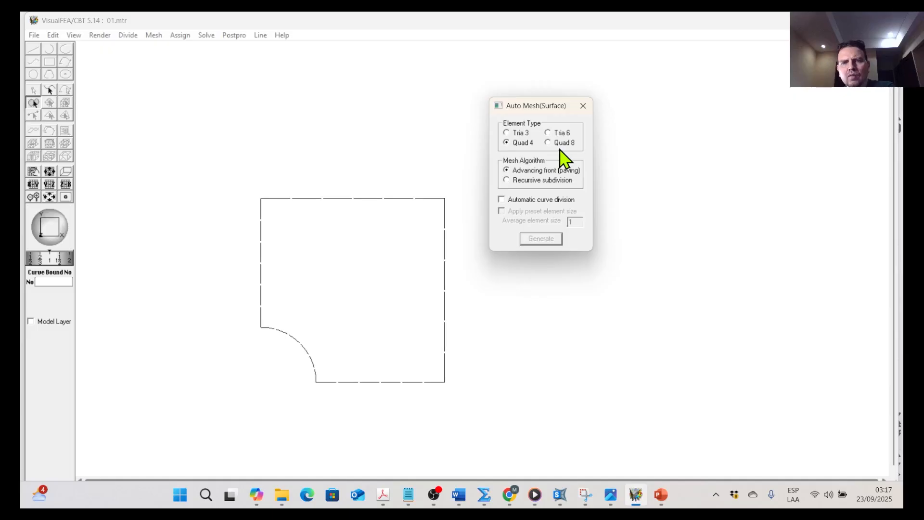
pyautogui.click(521, 133)
pyautogui.moveTo(547, 108); pyautogui.dragTo(762, 65)
pyautogui.click(427, 303)
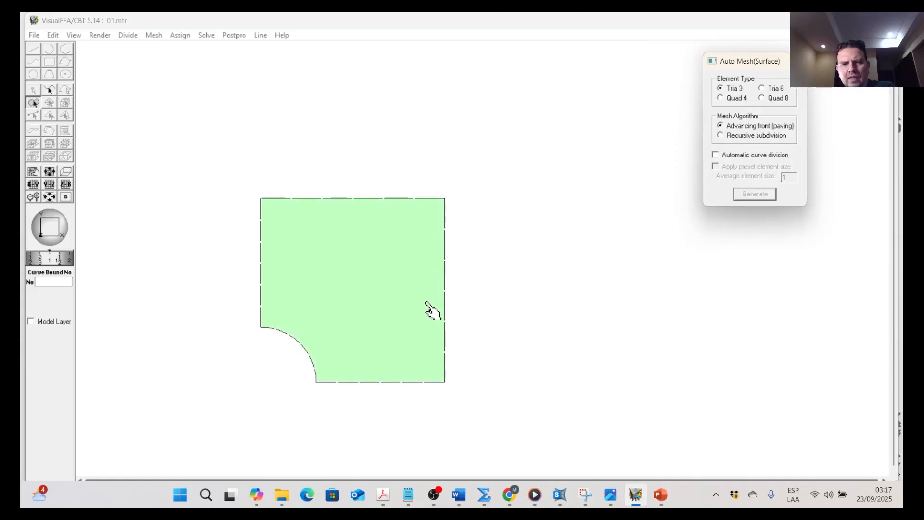
pyautogui.click(427, 304)
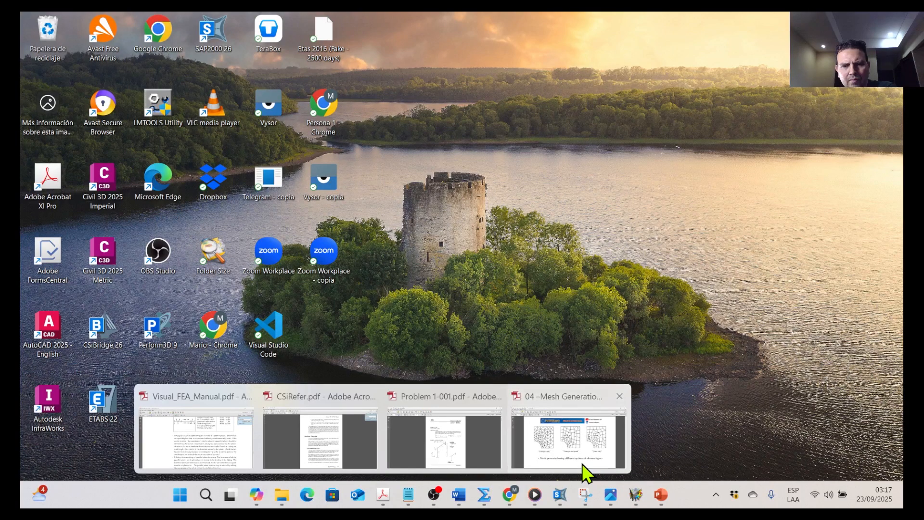
# Switch to the mesh generation PDF and review the first Auto Mesh instruction on page 29
pyautogui.click(582, 465)
pyautogui.scroll(2, 514, 405)
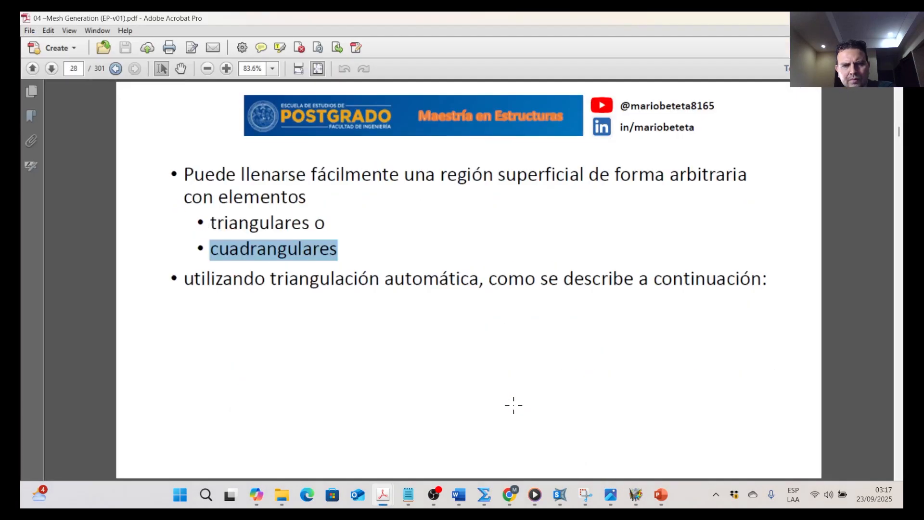
pyautogui.scroll(2, 513, 405)
pyautogui.scroll(-4, 514, 405)
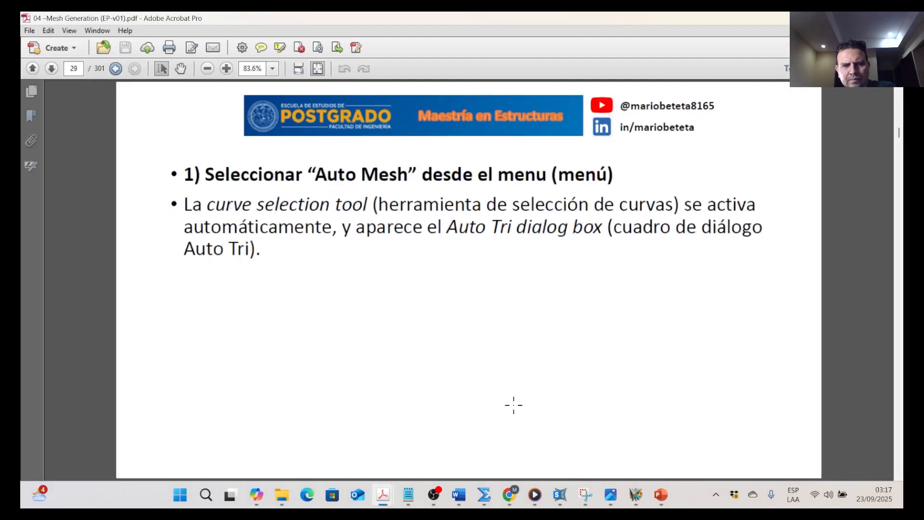
pyautogui.scroll(1, 514, 405)
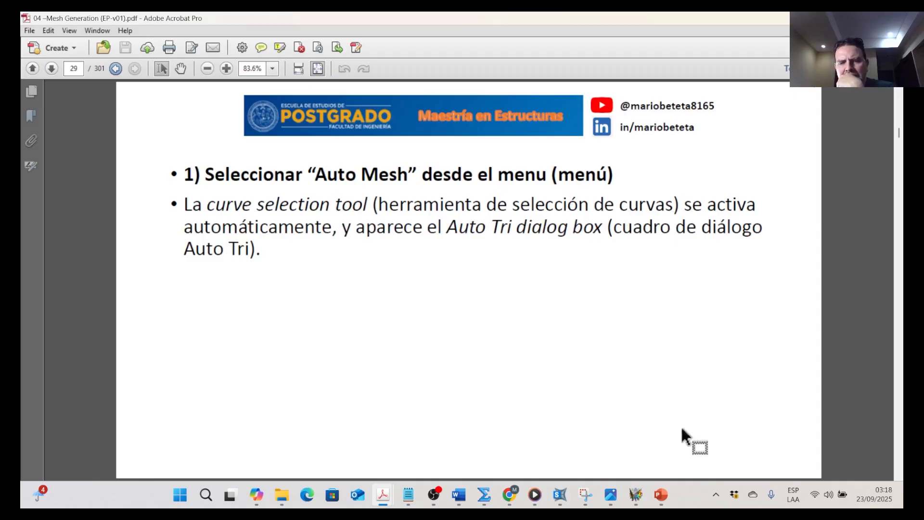
# Select the plate region for meshing in VisualFEA and compare its Auto Mesh options with the dialog description on page 30 of the mesh generation PDF
pyautogui.click(636, 494)
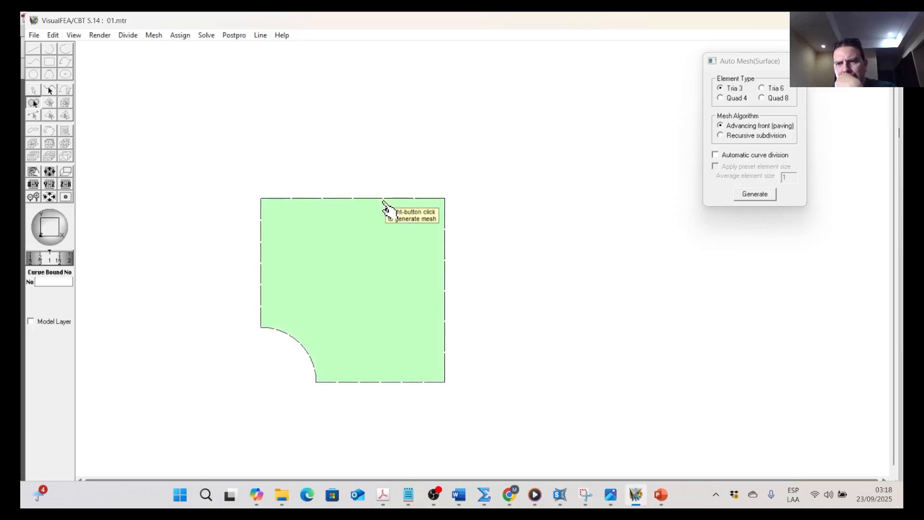
pyautogui.click(383, 206)
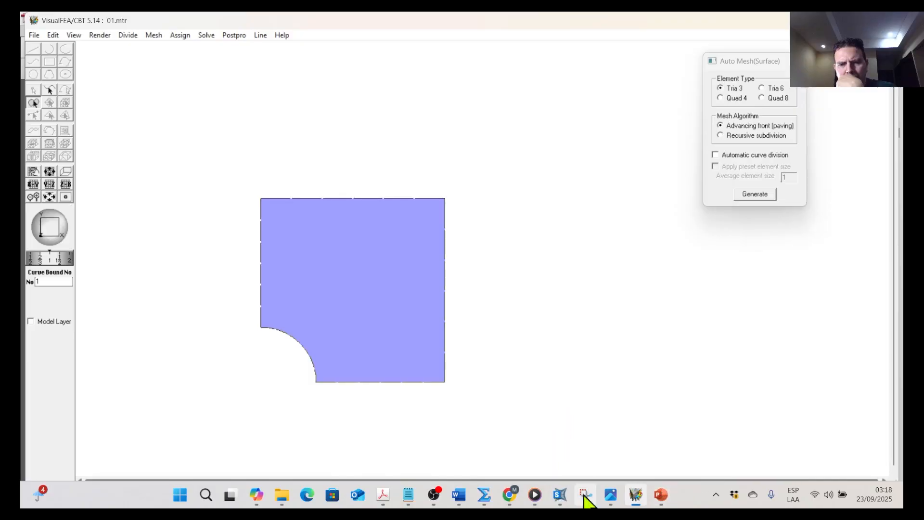
pyautogui.moveTo(382, 499)
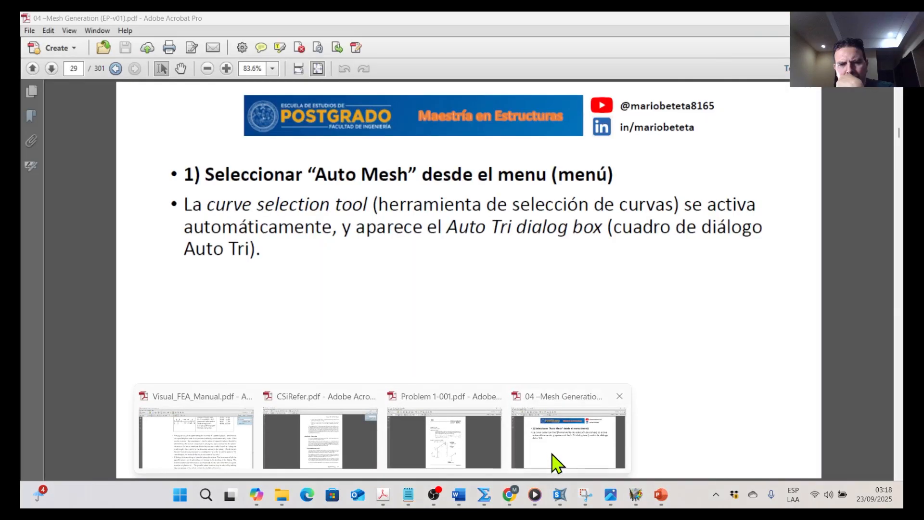
pyautogui.click(556, 463)
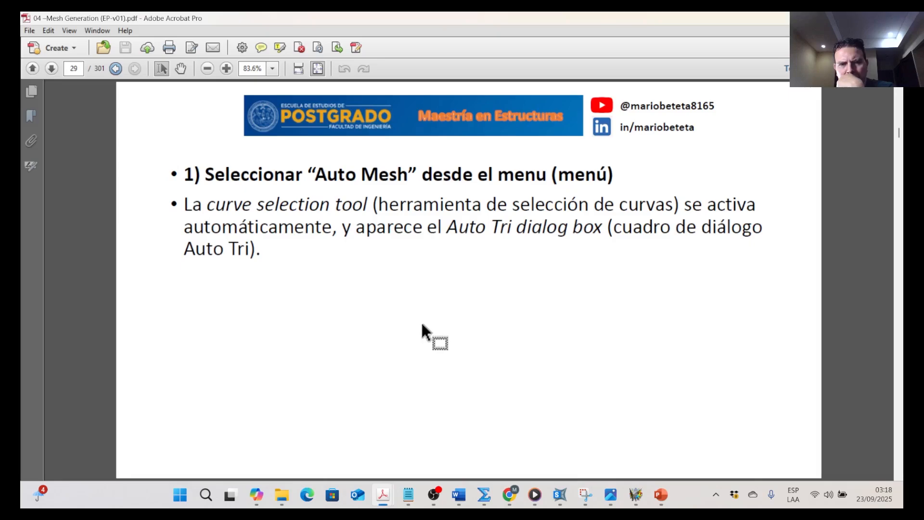
pyautogui.scroll(-1, 421, 330)
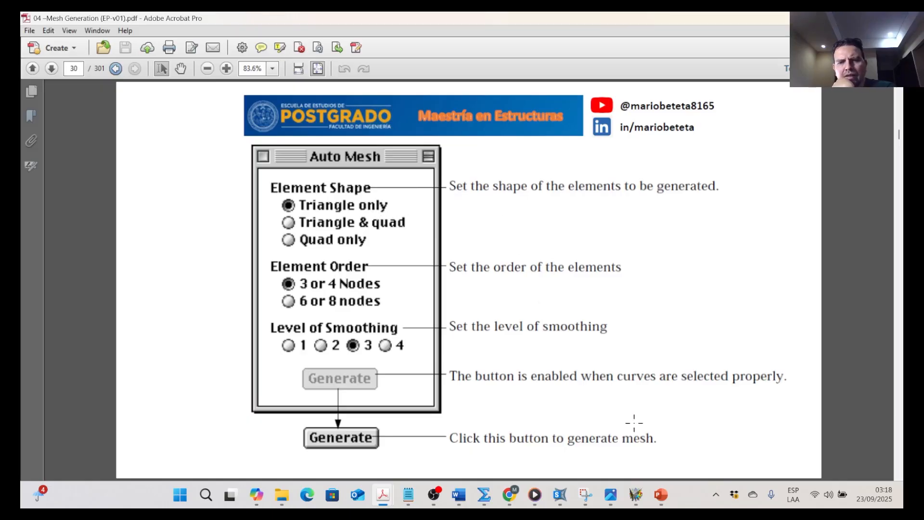
pyautogui.click(635, 495)
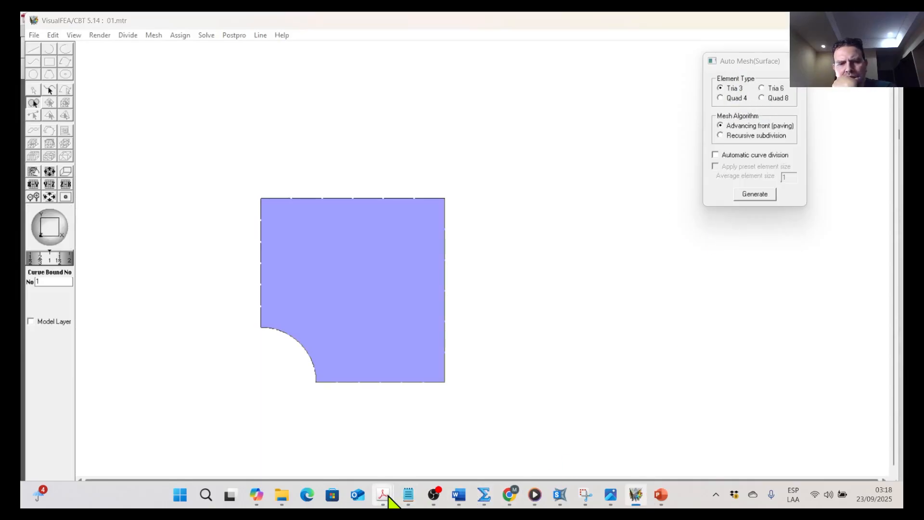
pyautogui.moveTo(389, 501)
pyautogui.click(538, 457)
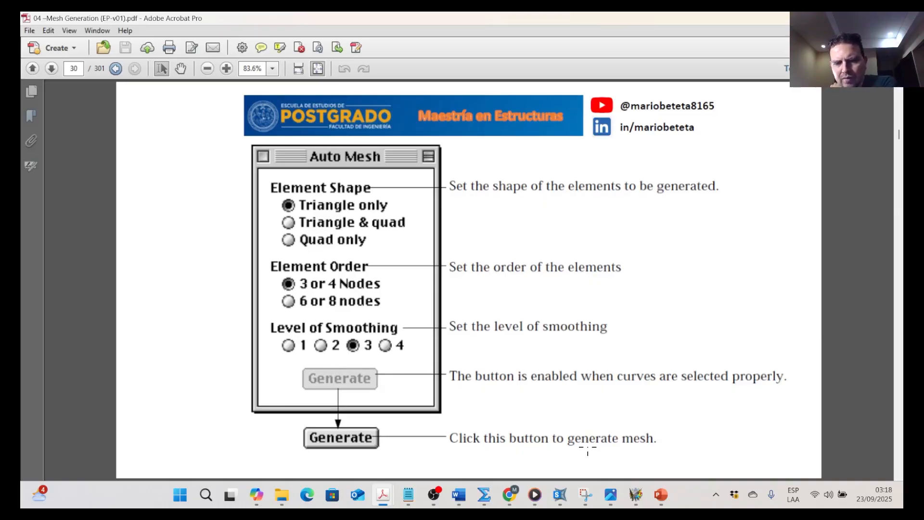
pyautogui.click(636, 496)
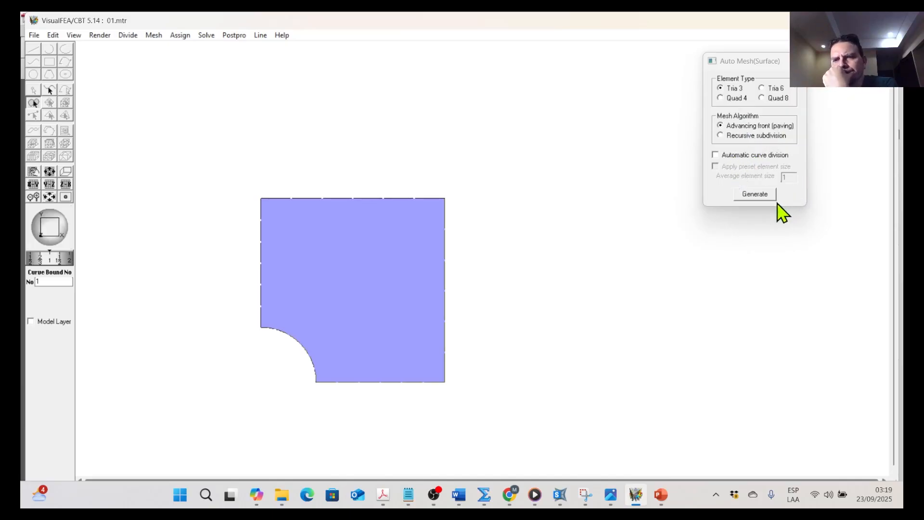
pyautogui.click(722, 158)
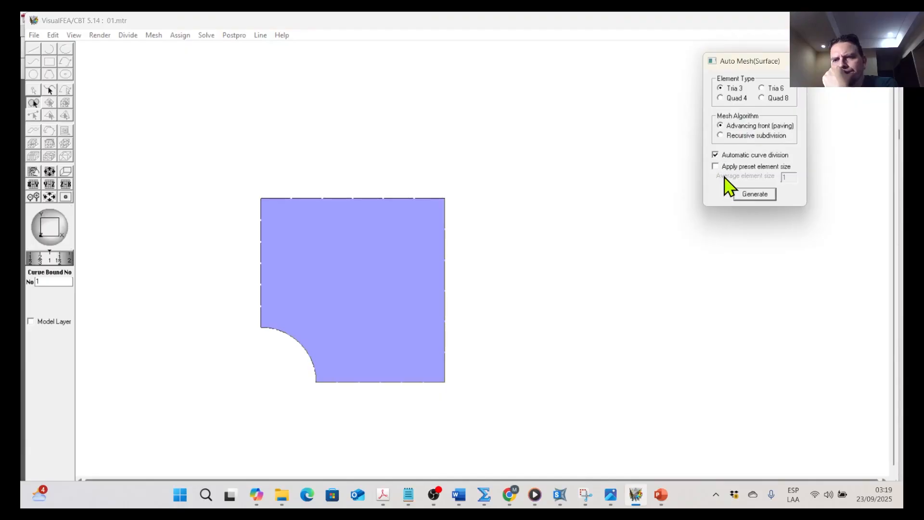
pyautogui.click(720, 167)
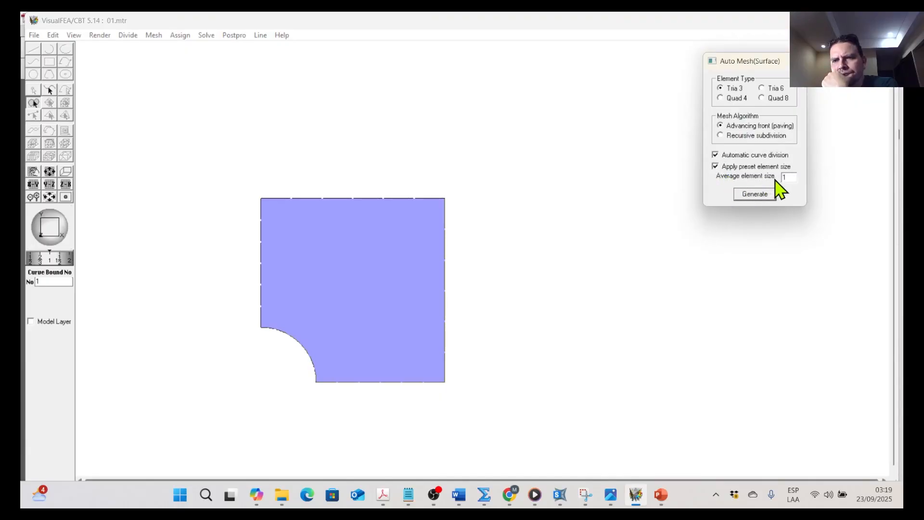
pyautogui.click(719, 167)
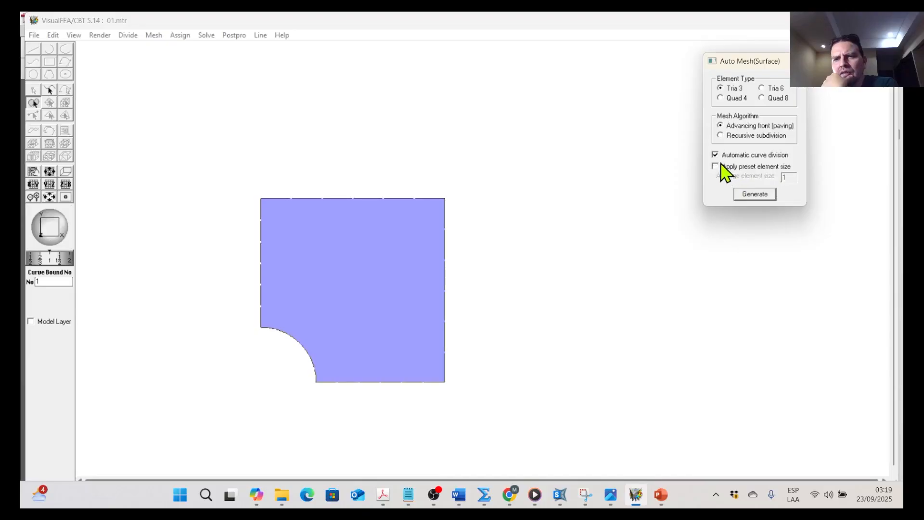
pyautogui.click(721, 156)
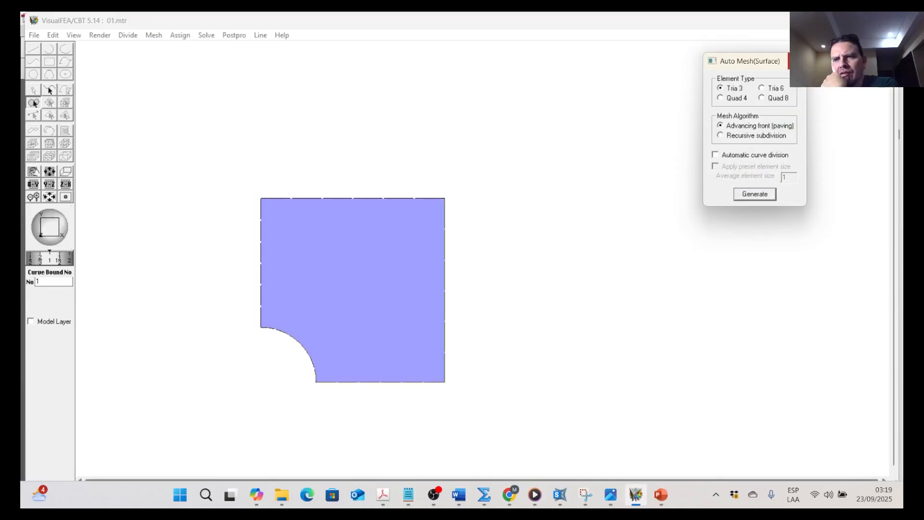
pyautogui.click(800, 61)
# Start Auto Mesh (Surface) again, select the plate region and generate a Tria 3 mesh using the existing curve divisions
pyautogui.click(186, 35)
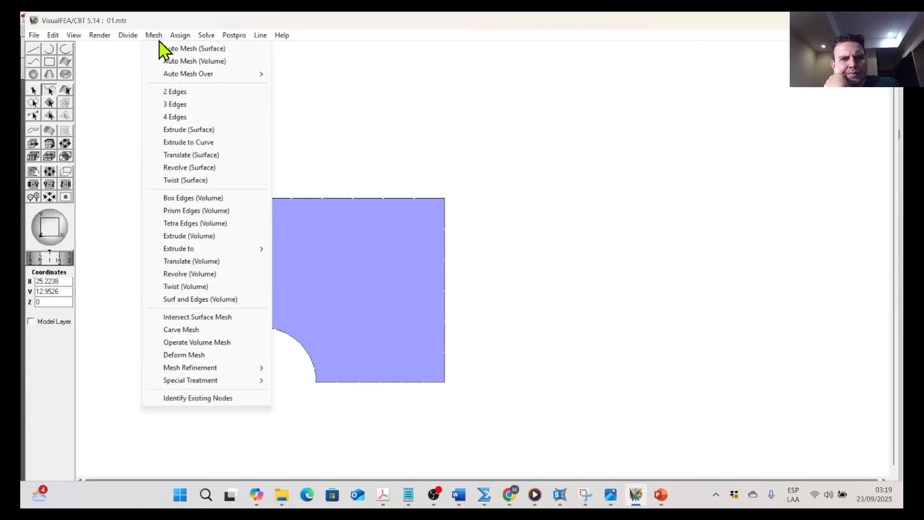
pyautogui.moveTo(184, 75)
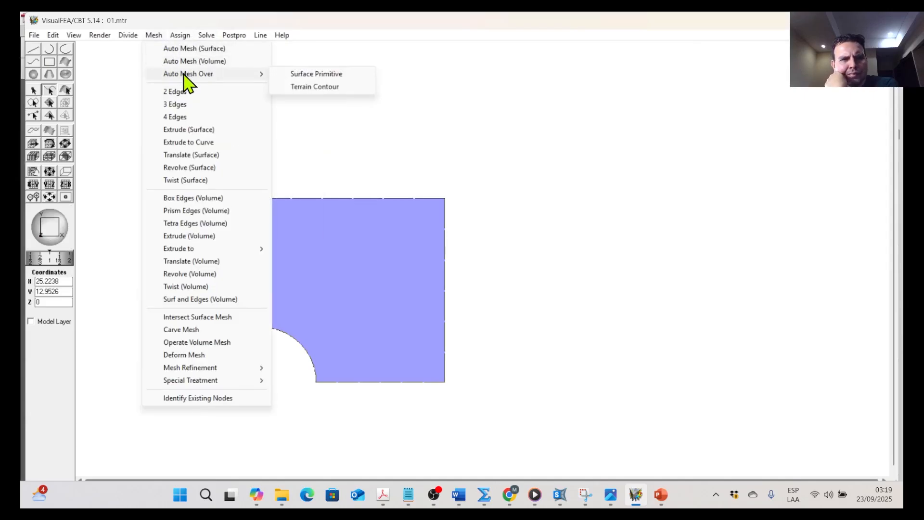
pyautogui.click(208, 50)
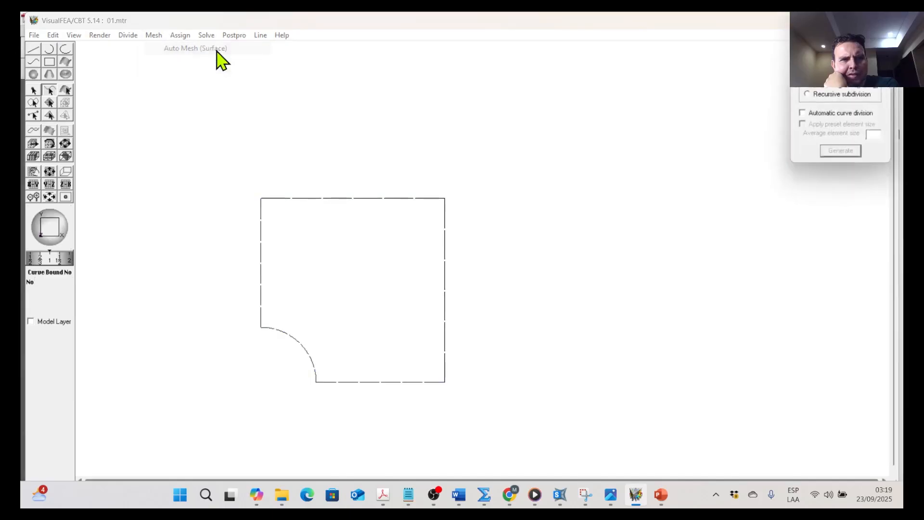
pyautogui.click(424, 275)
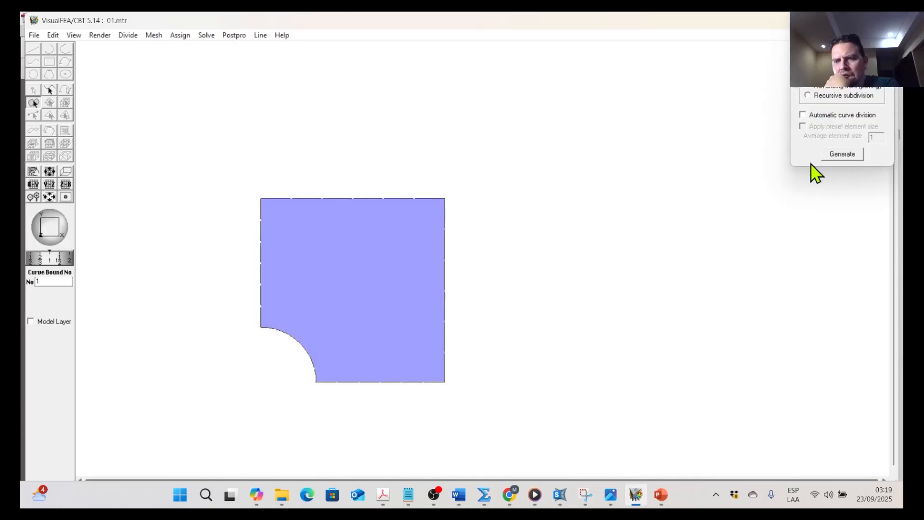
pyautogui.click(840, 155)
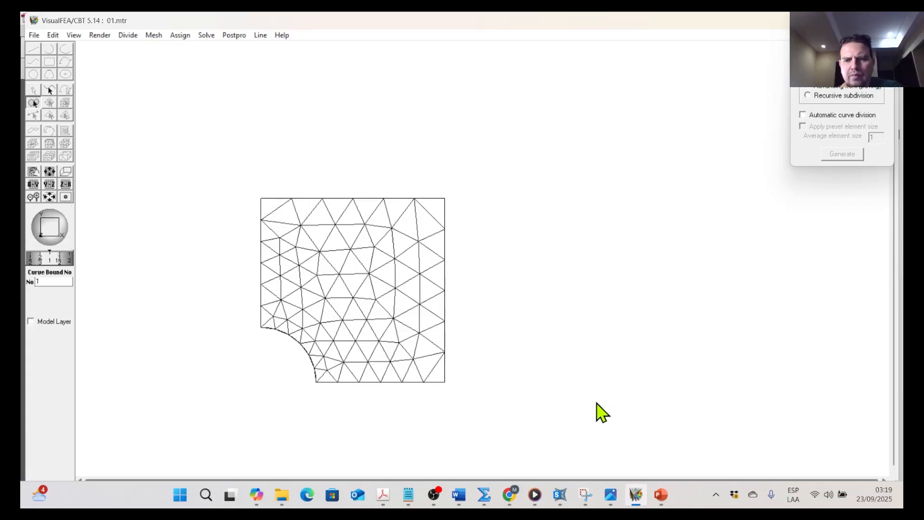
# Switch to the mesh generation PDF and review the example meshes for different element types on page 32
pyautogui.moveTo(391, 506)
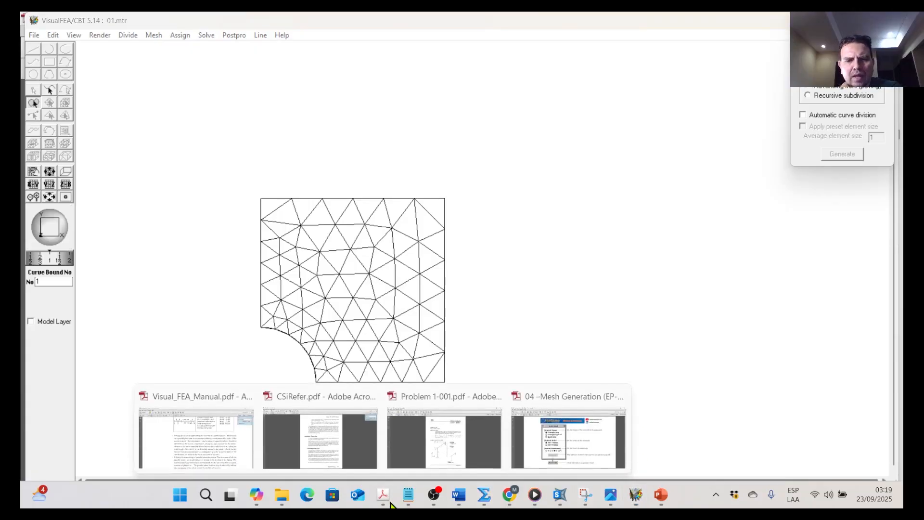
pyautogui.click(562, 464)
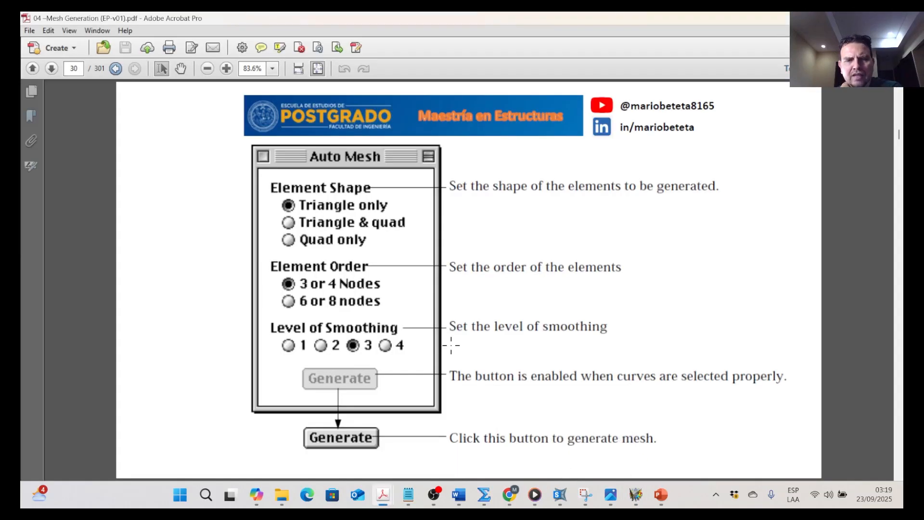
pyautogui.scroll(-1, 450, 342)
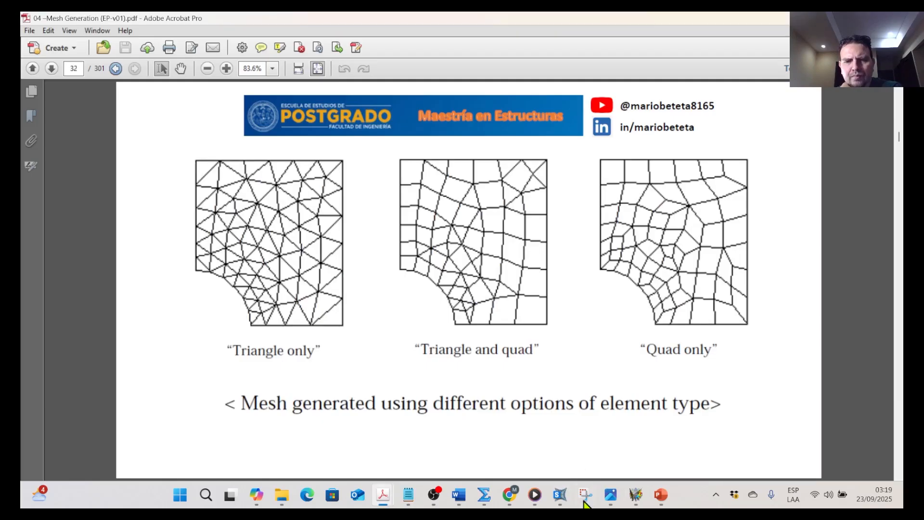
# Return to VisualFEA, undo the triangular mesh and generate a Quad 4 mesh on the plate region
pyautogui.moveTo(637, 505)
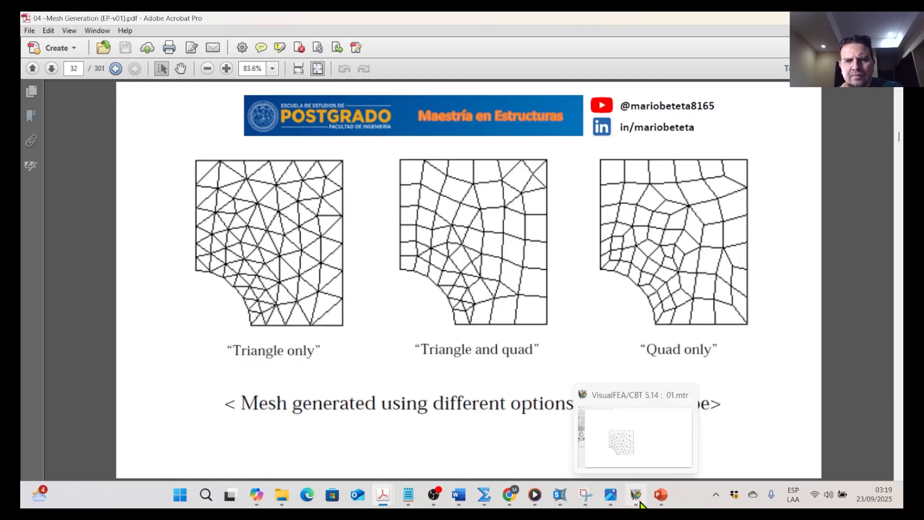
pyautogui.click(636, 496)
pyautogui.click(53, 35)
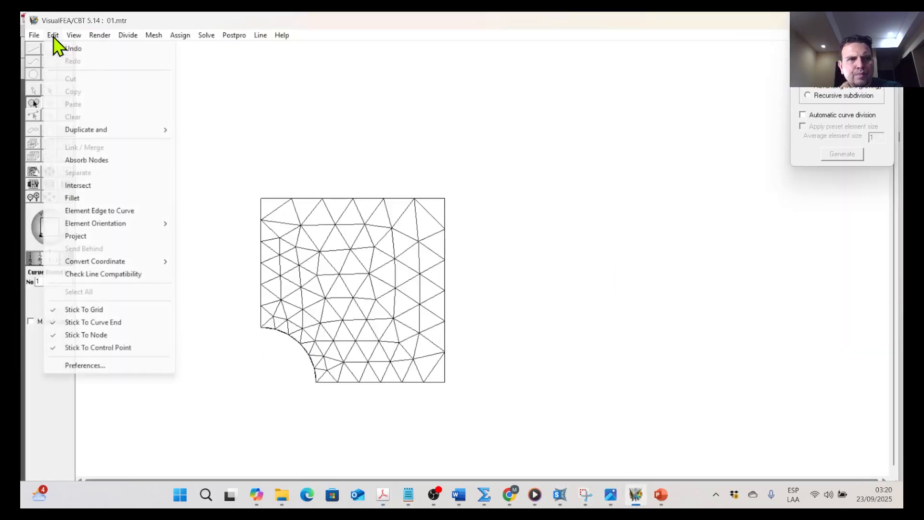
pyautogui.click(72, 49)
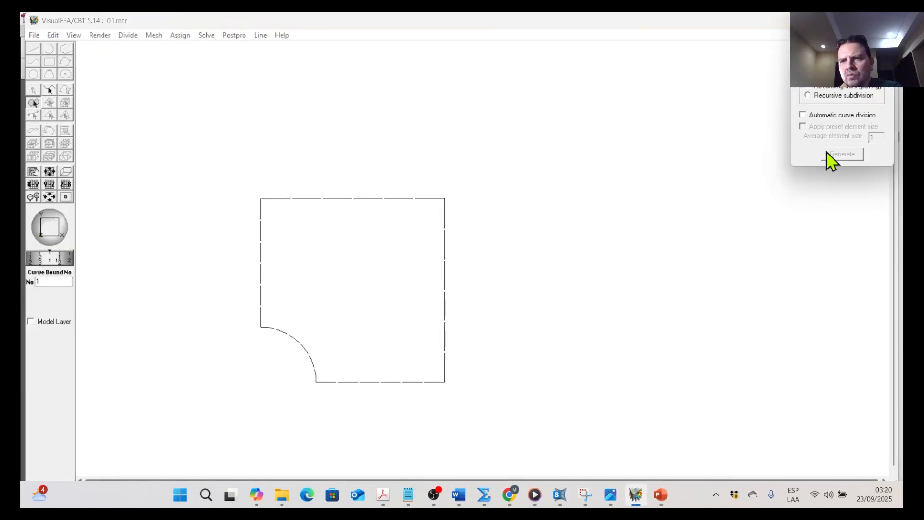
pyautogui.click(398, 266)
pyautogui.click(842, 154)
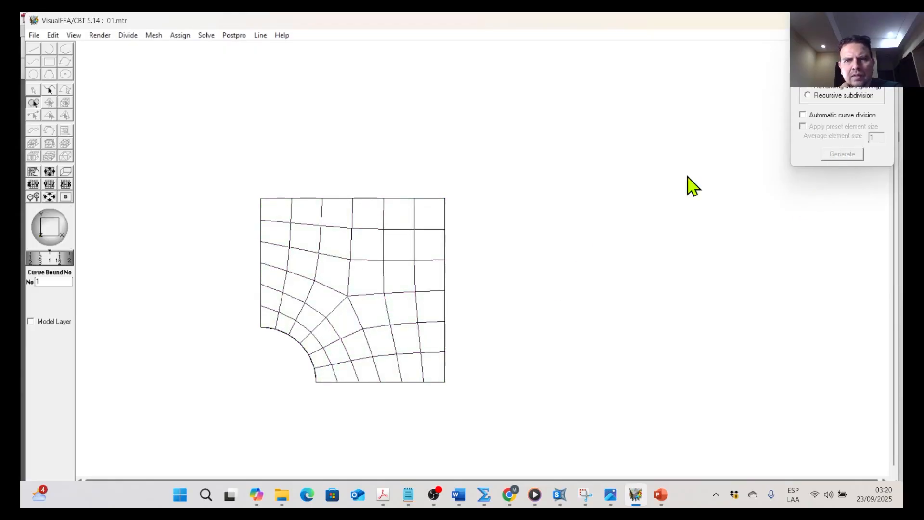
# Undo the quadrilateral mesh and generate a Tria 6 mesh on the plate region
pyautogui.click(55, 37)
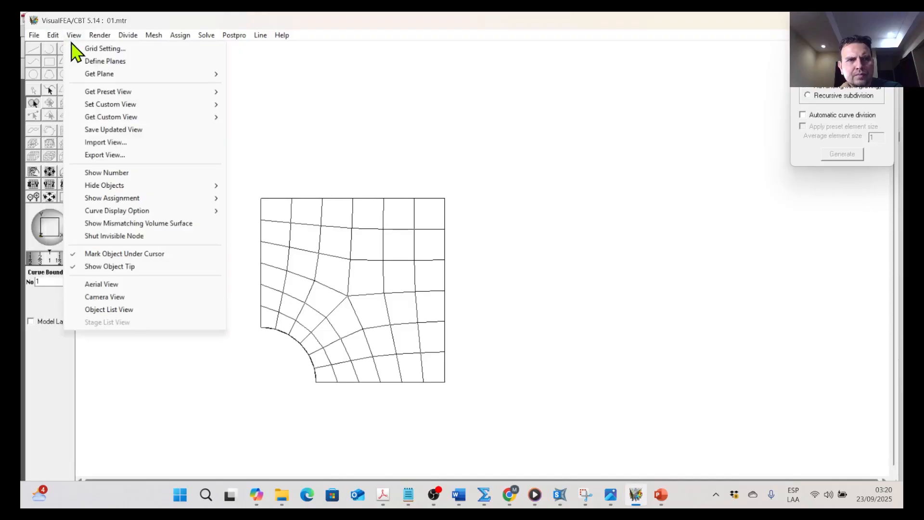
pyautogui.click(69, 49)
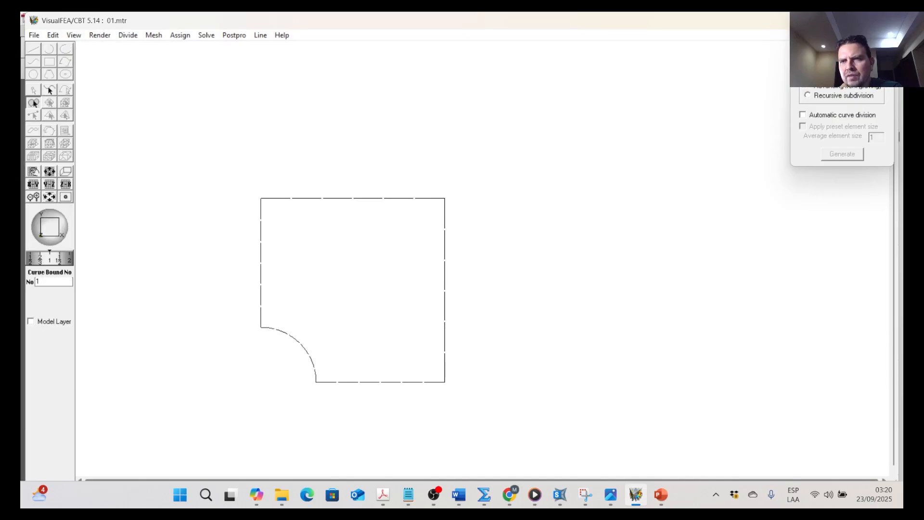
pyautogui.click(278, 227)
pyautogui.click(279, 230)
pyautogui.click(842, 154)
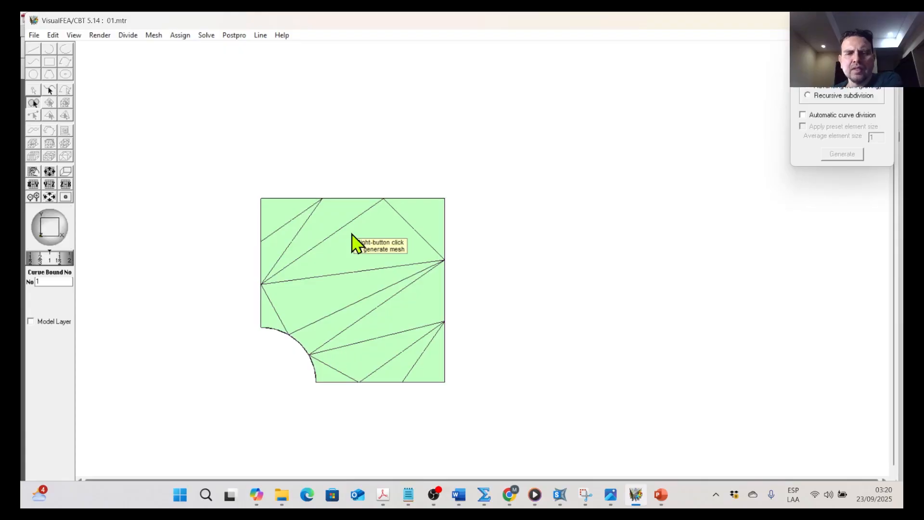
# Undo the Tria 6 mesh and try to generate a Quad 8 mesh on the plate, declining the compatible curve division
pyautogui.click(53, 35)
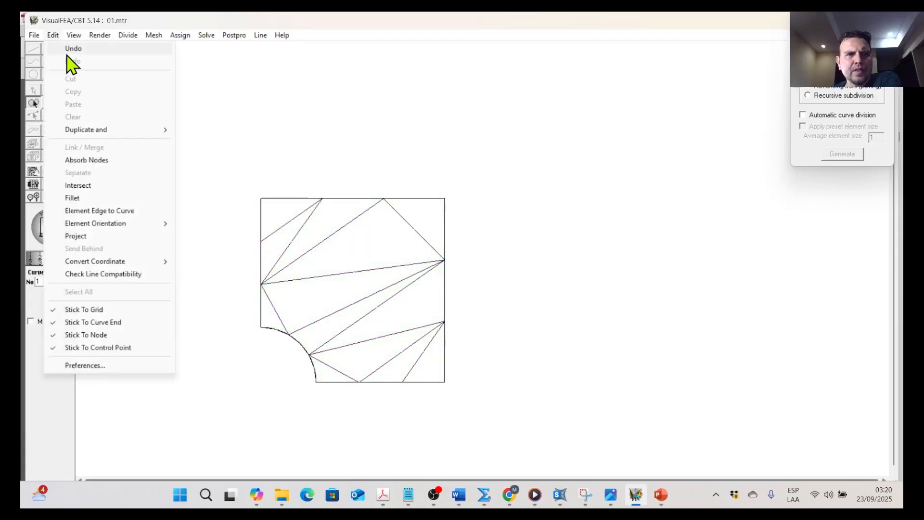
pyautogui.click(69, 50)
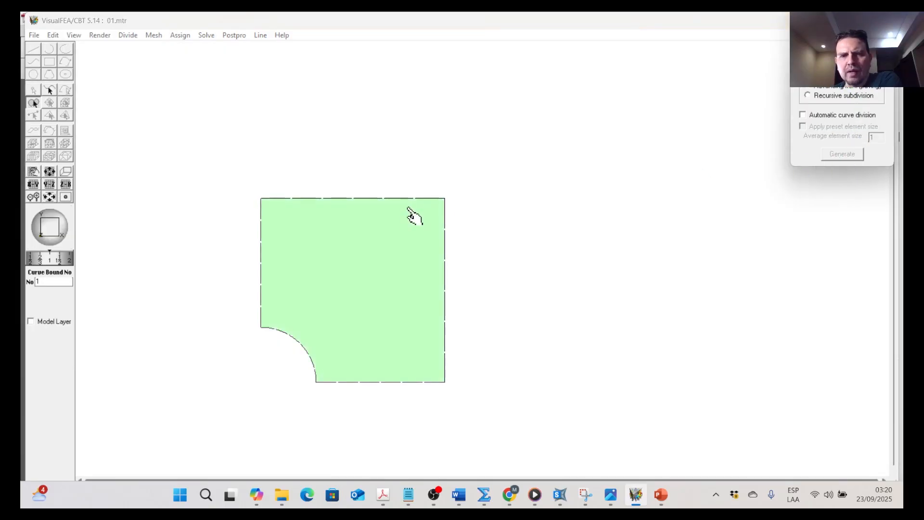
pyautogui.click(409, 225)
pyautogui.click(847, 154)
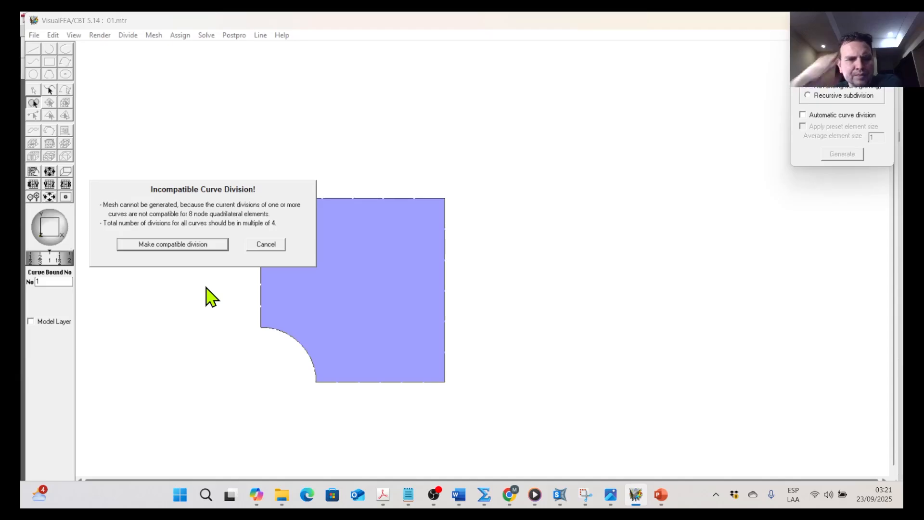
pyautogui.click(262, 247)
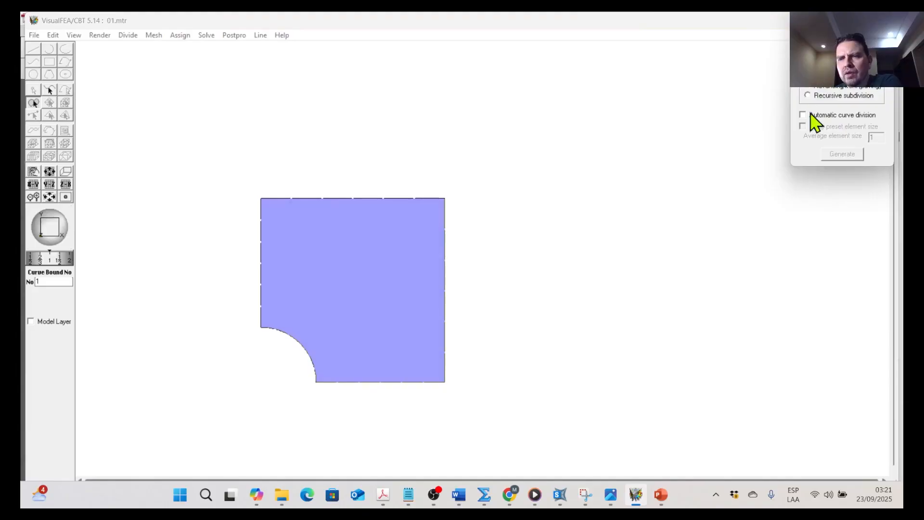
# Generate a Quad 4 mesh on the plate region and switch to the example meshes on page 32 of the PDF
pyautogui.click(429, 297)
pyautogui.click(848, 153)
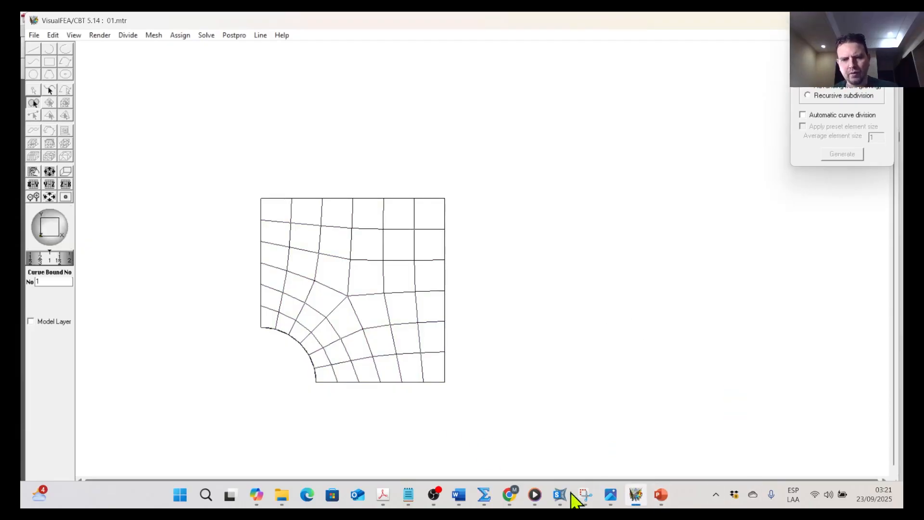
pyautogui.moveTo(434, 495)
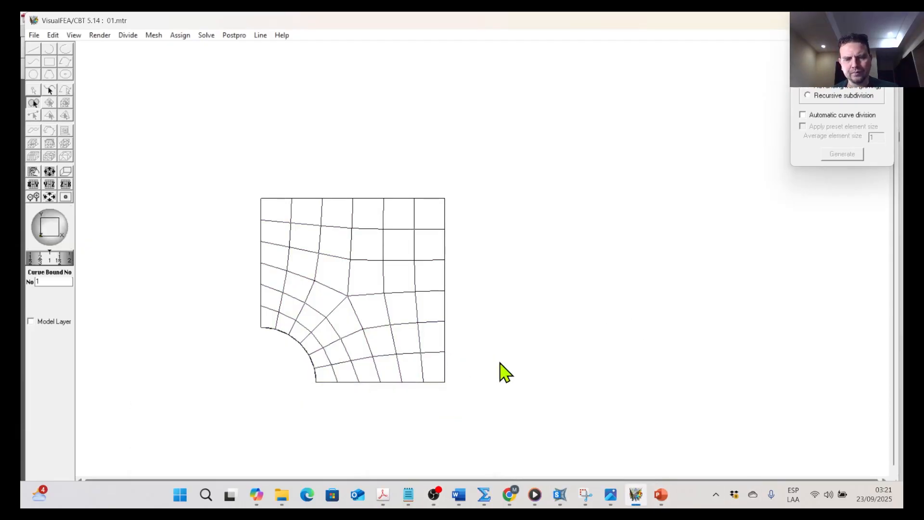
pyautogui.moveTo(384, 499)
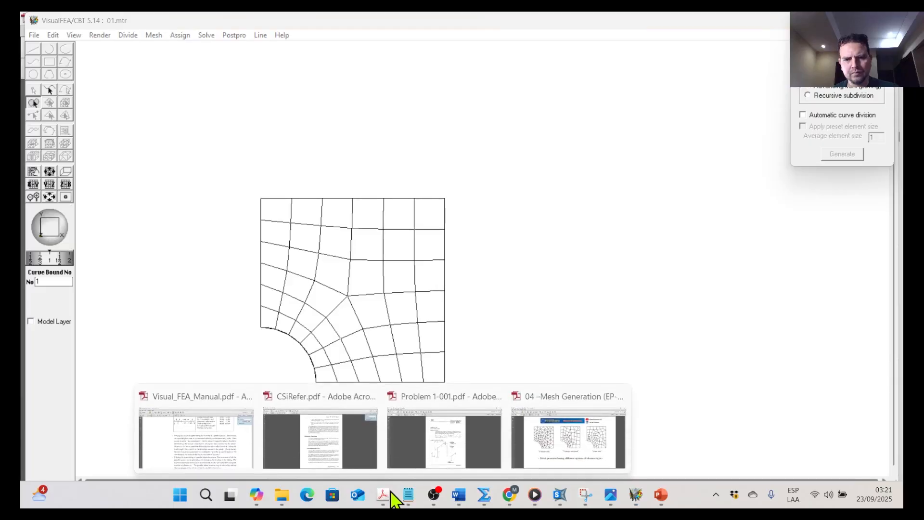
pyautogui.click(561, 460)
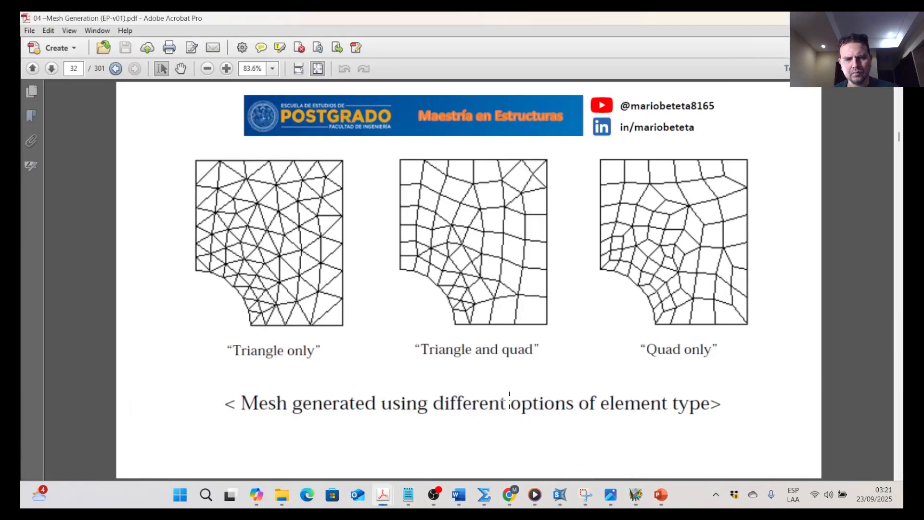
# Review PDF pages 31 to 33 on element shape options, example meshes and element order
pyautogui.moveTo(383, 500)
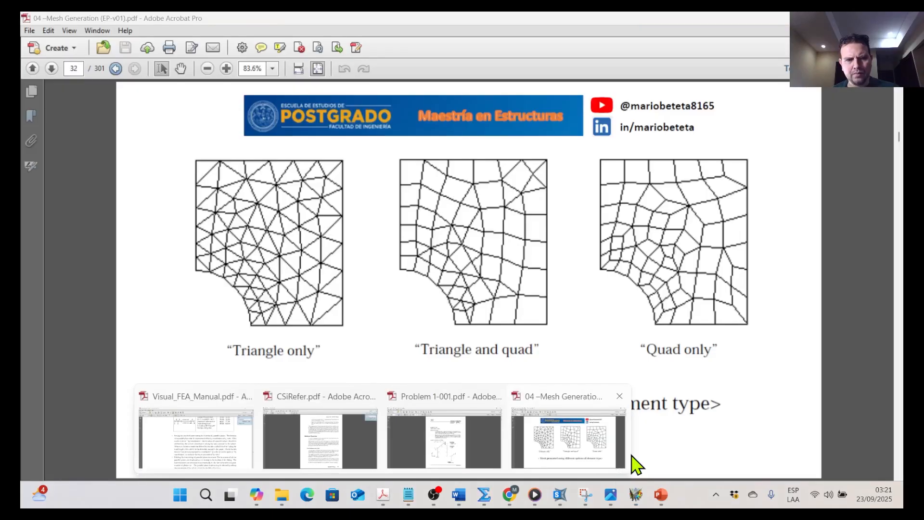
pyautogui.click(612, 458)
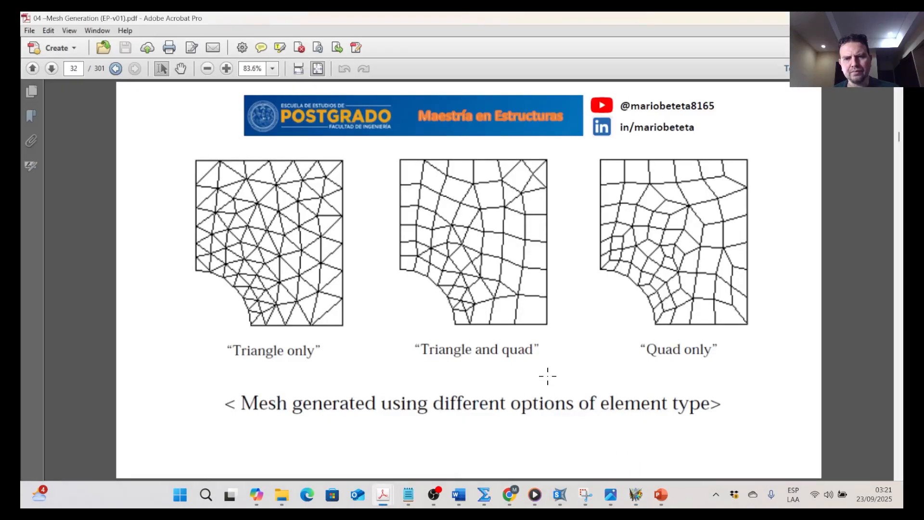
pyautogui.scroll(1, 547, 374)
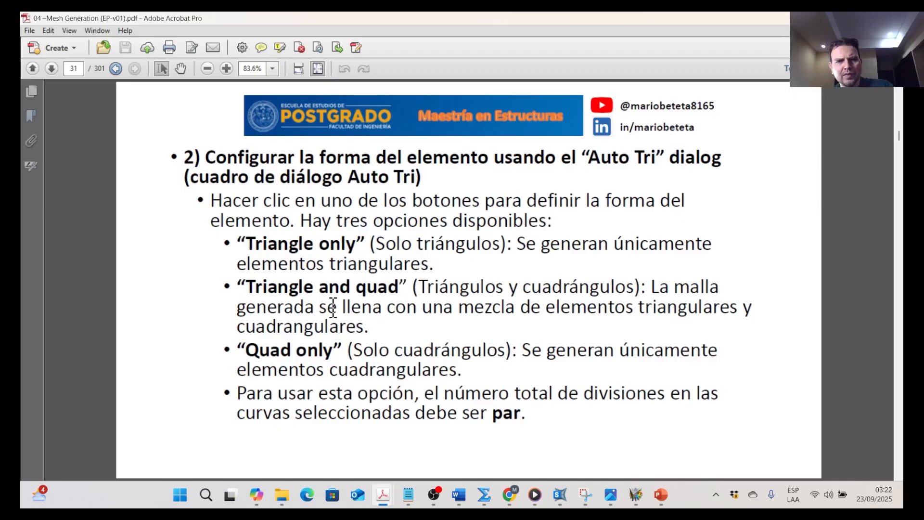
pyautogui.press('Right')
pyautogui.press('Right')
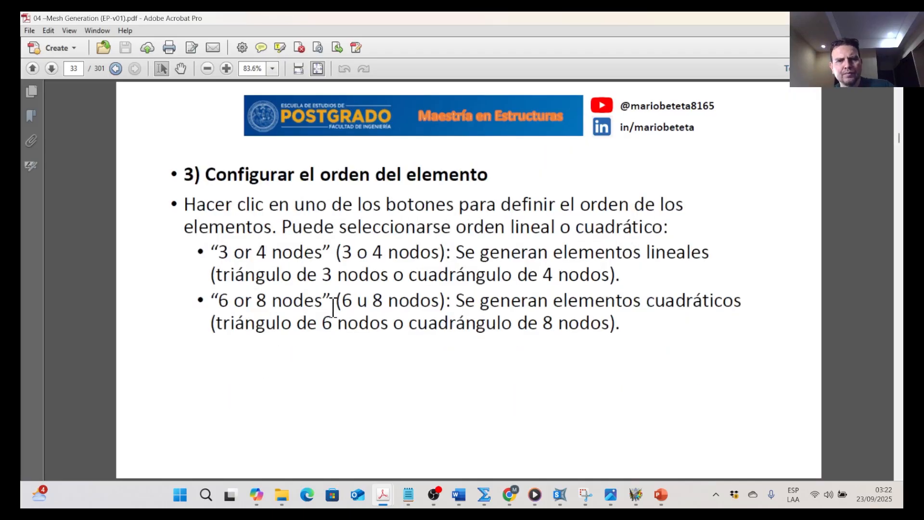
pyautogui.press('Left')
pyautogui.press('Left')
pyautogui.press('Right')
pyautogui.press('Right')
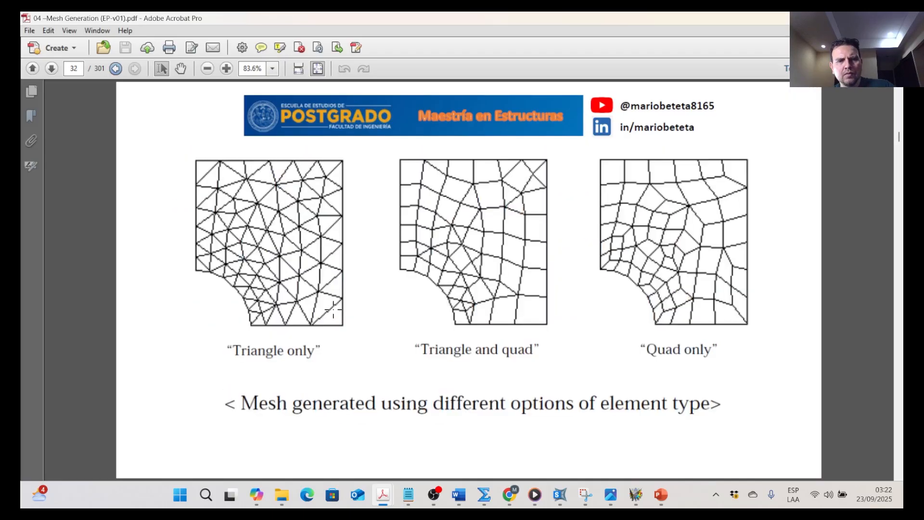
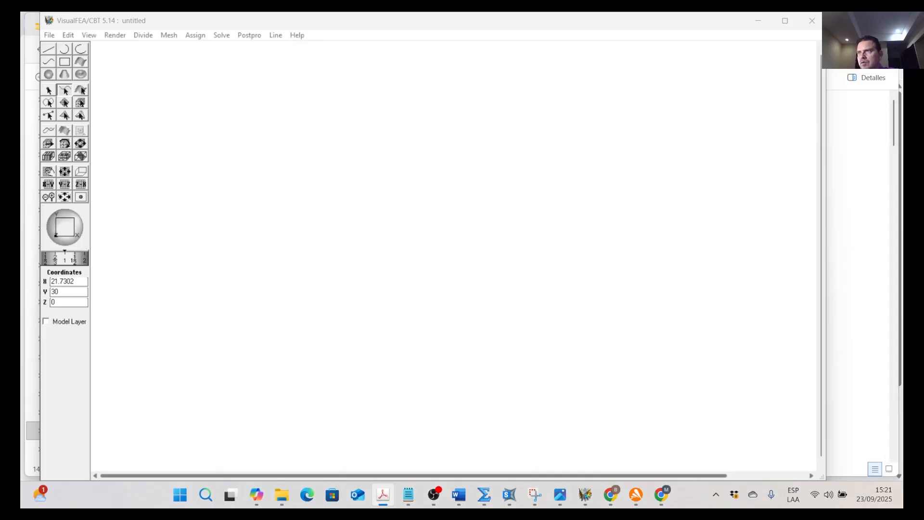
# Create a new plane stress project and check the compatible region example for automatic triangulation on page 48 of the PDF
pyautogui.click(49, 35)
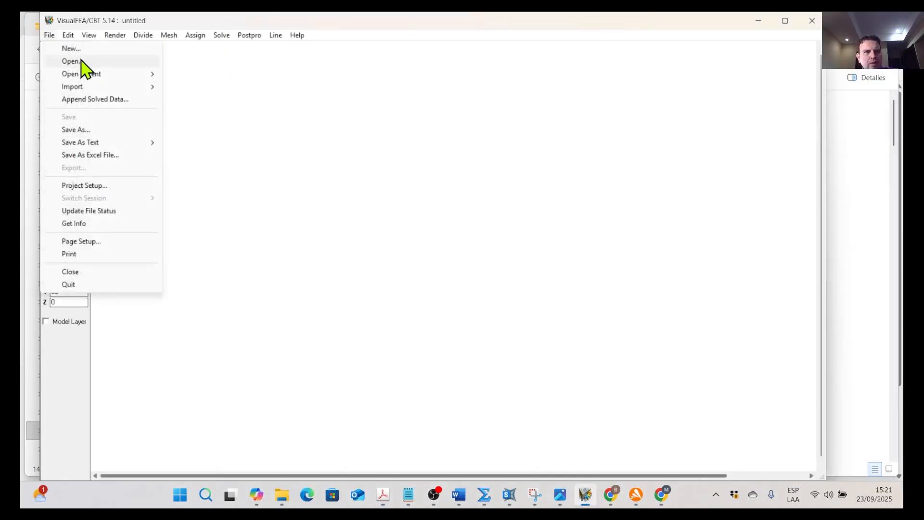
pyautogui.click(74, 48)
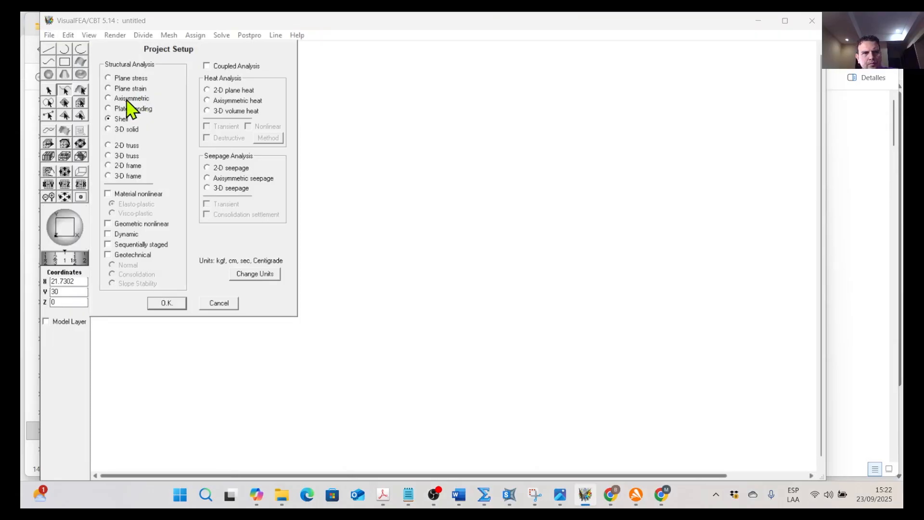
pyautogui.click(111, 78)
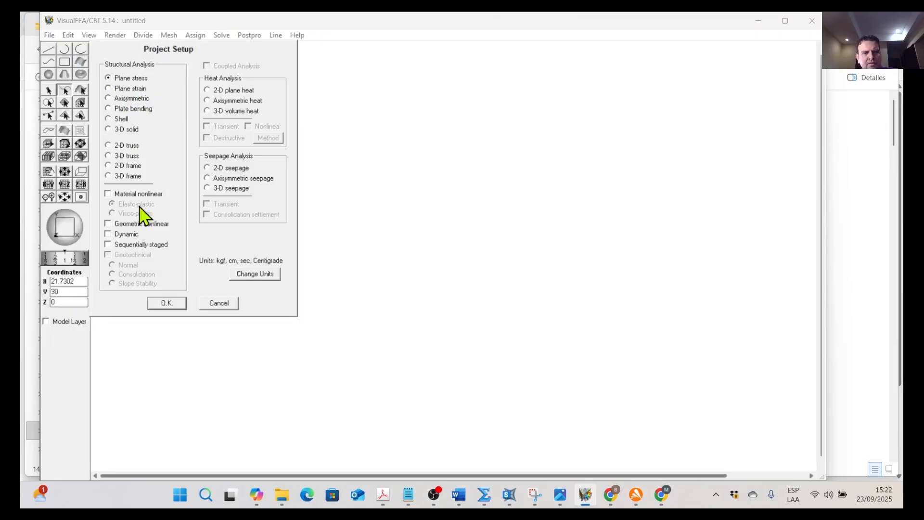
pyautogui.click(172, 303)
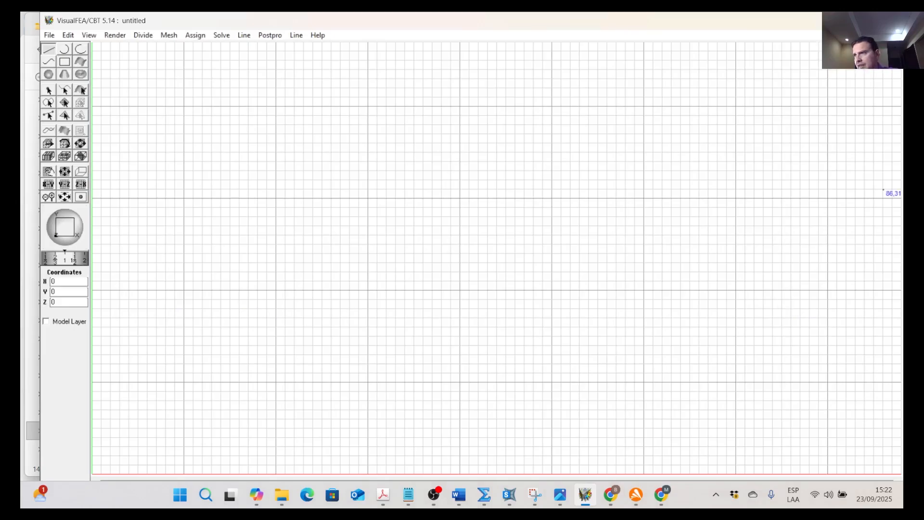
pyautogui.moveTo(904, 125); pyautogui.dragTo(428, 14)
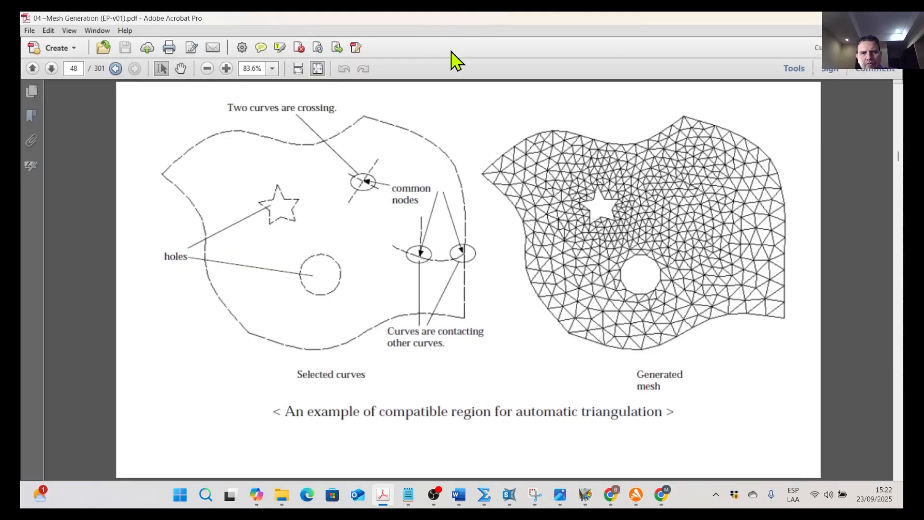
pyautogui.moveTo(451, 22); pyautogui.dragTo(903, 29)
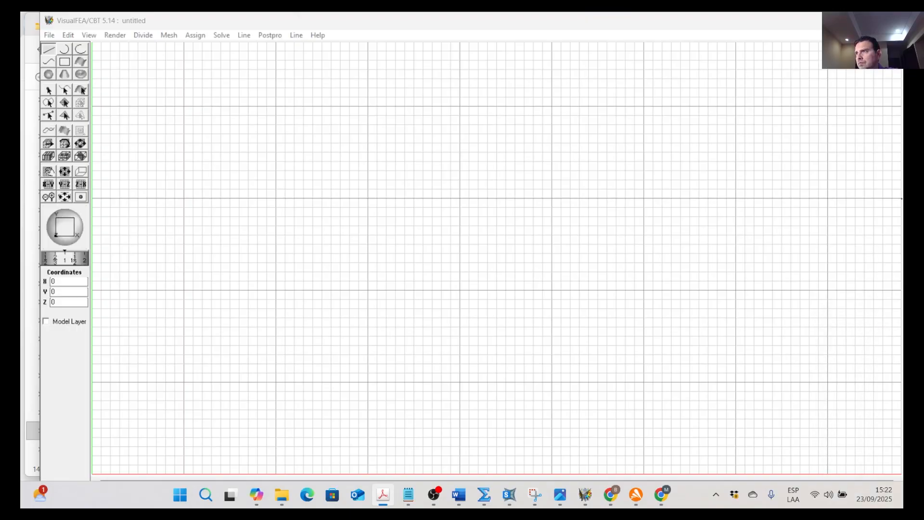
# Try the Y-Z and Z-X grid planes and set the drawing grid back to the X-Y plane
pyautogui.click(61, 91)
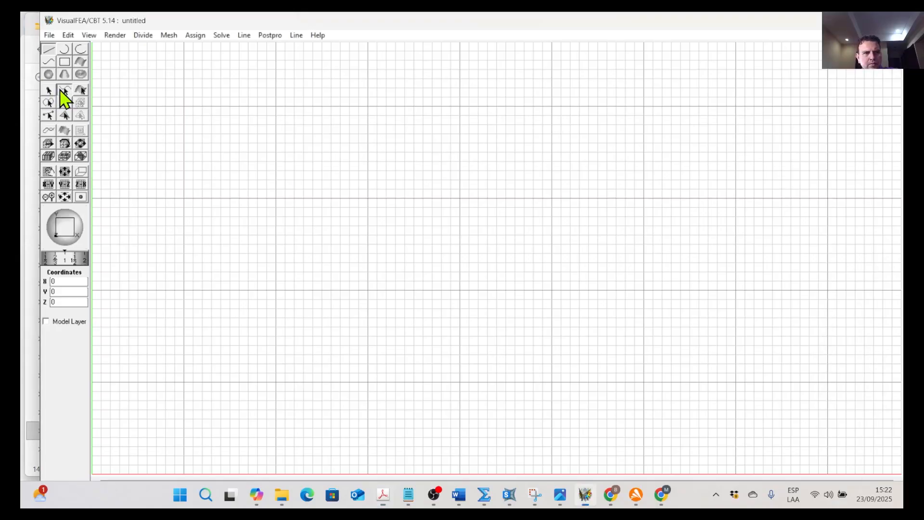
pyautogui.click(64, 91)
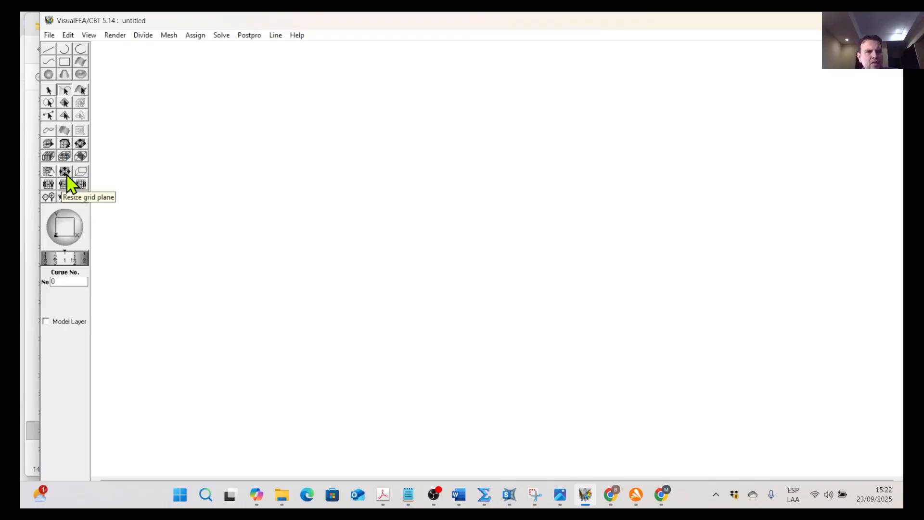
pyautogui.click(50, 187)
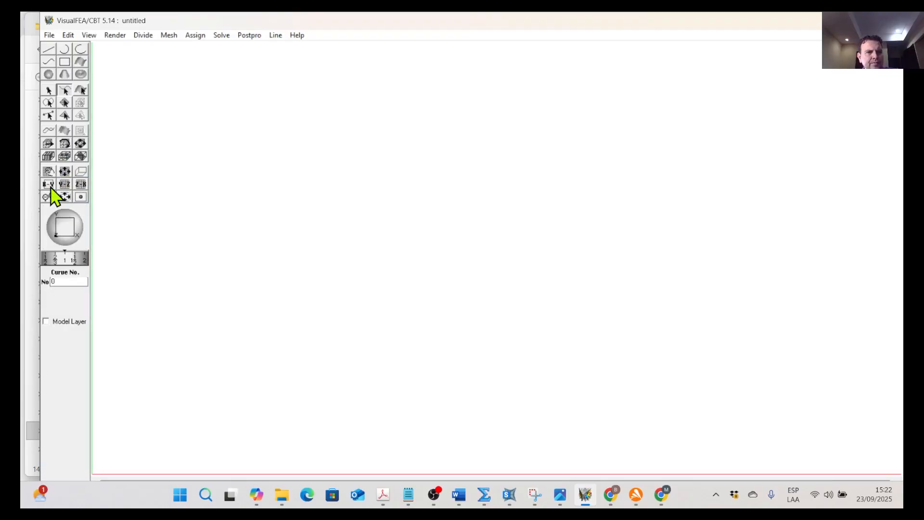
pyautogui.click(62, 187)
pyautogui.click(80, 188)
pyautogui.click(65, 187)
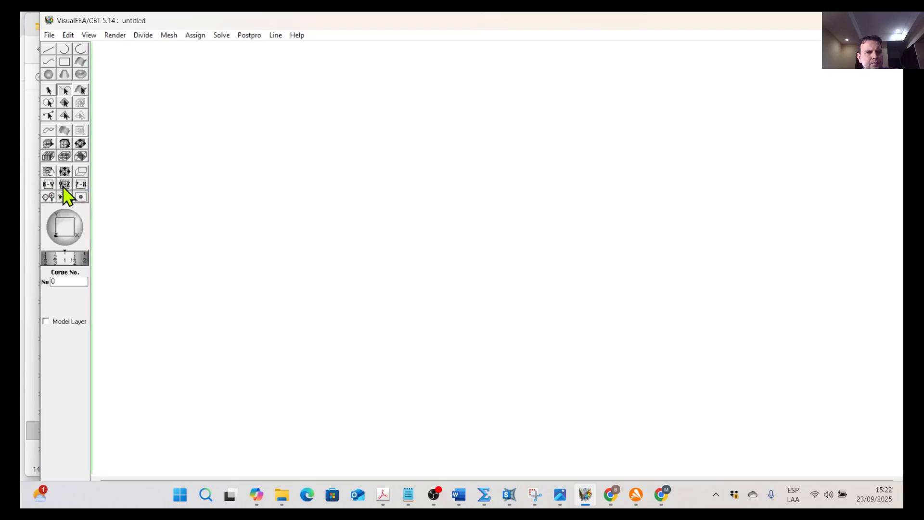
pyautogui.click(50, 187)
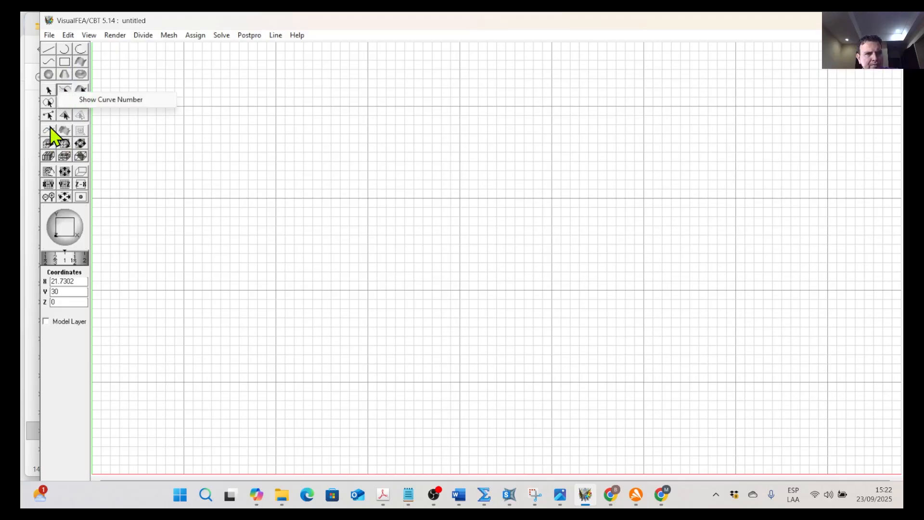
# Restore, reposition and resize the VisualFEA window so its tool palette and window borders are fully visible
pyautogui.doubleClick(146, 17)
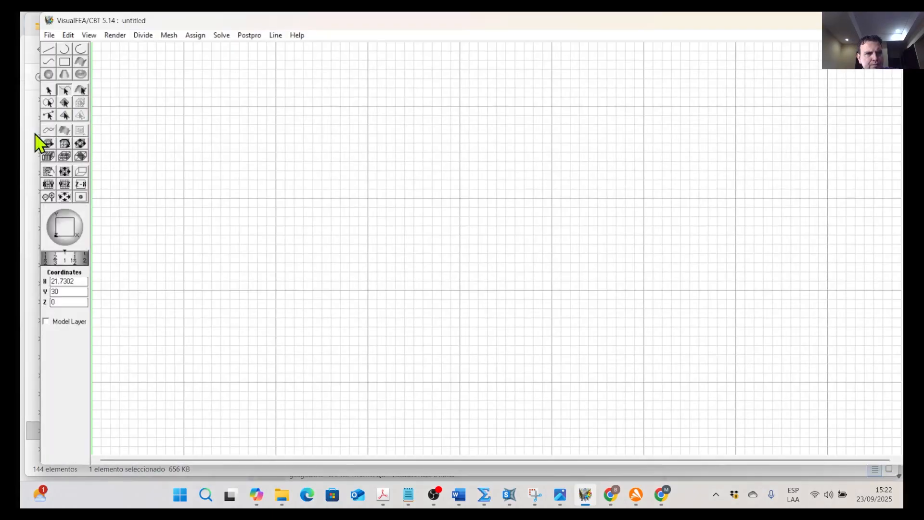
pyautogui.click(884, 20)
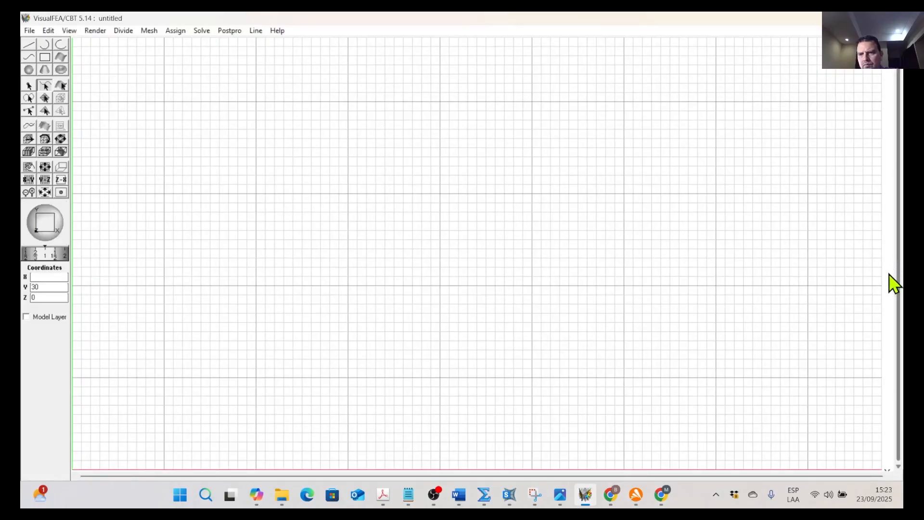
pyautogui.click(864, 20)
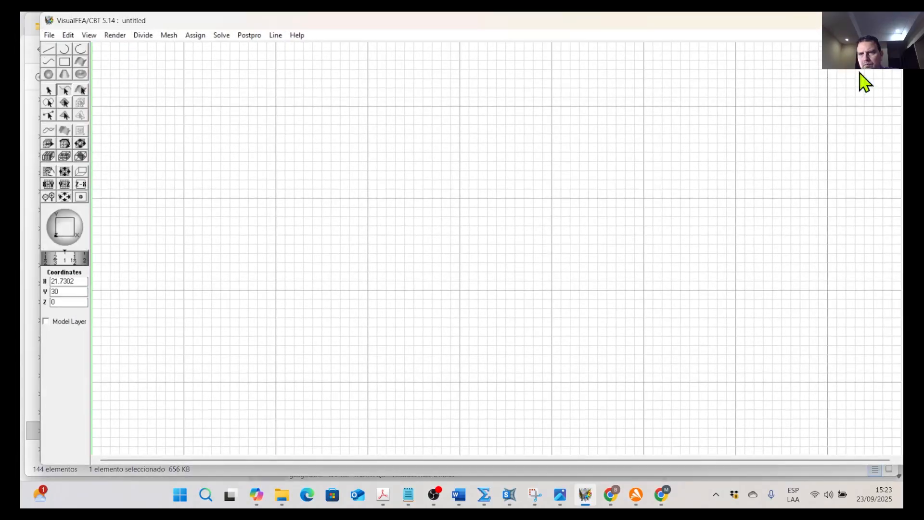
pyautogui.moveTo(801, 22); pyautogui.dragTo(734, 47)
pyautogui.moveTo(845, 130); pyautogui.dragTo(809, 135)
pyautogui.moveTo(658, 42); pyautogui.dragTo(684, 22)
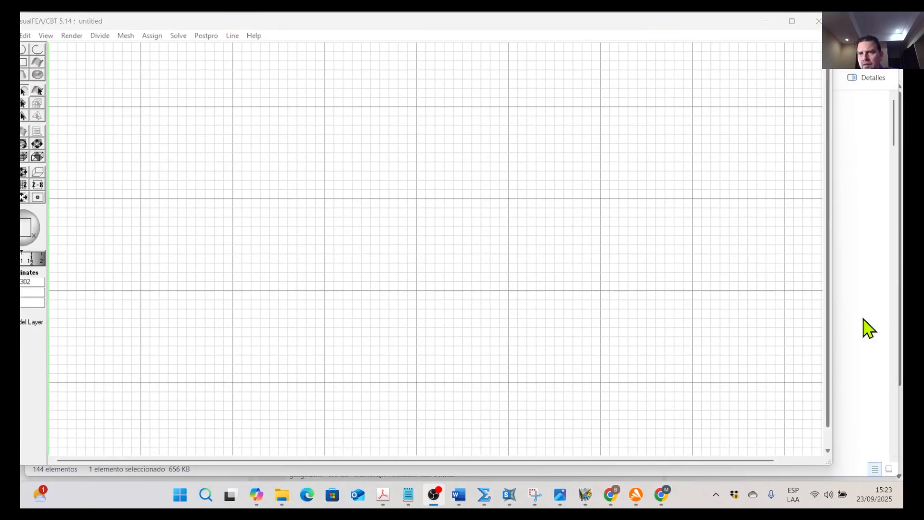
pyautogui.moveTo(832, 359); pyautogui.dragTo(814, 360)
pyautogui.moveTo(736, 465); pyautogui.dragTo(745, 475)
pyautogui.moveTo(813, 406); pyautogui.dragTo(821, 410)
pyautogui.moveTo(83, 17); pyautogui.dragTo(110, 28)
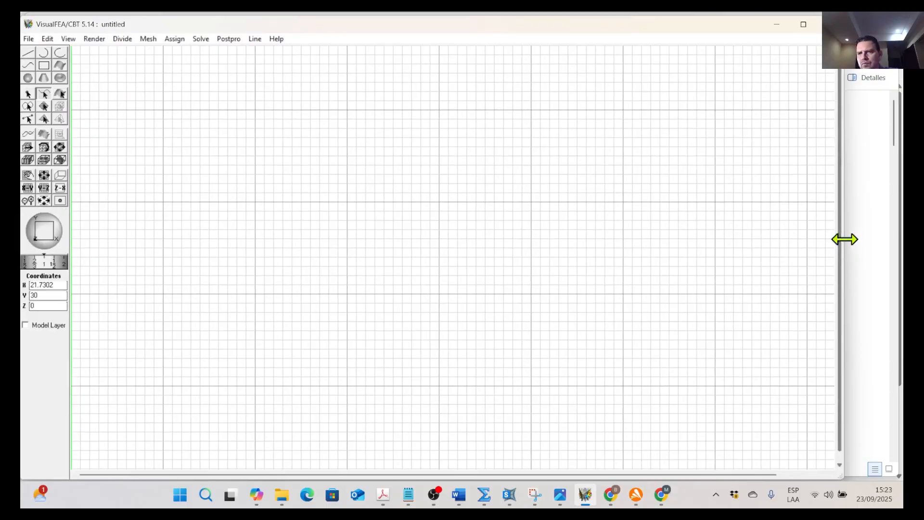
pyautogui.moveTo(844, 241); pyautogui.dragTo(824, 248)
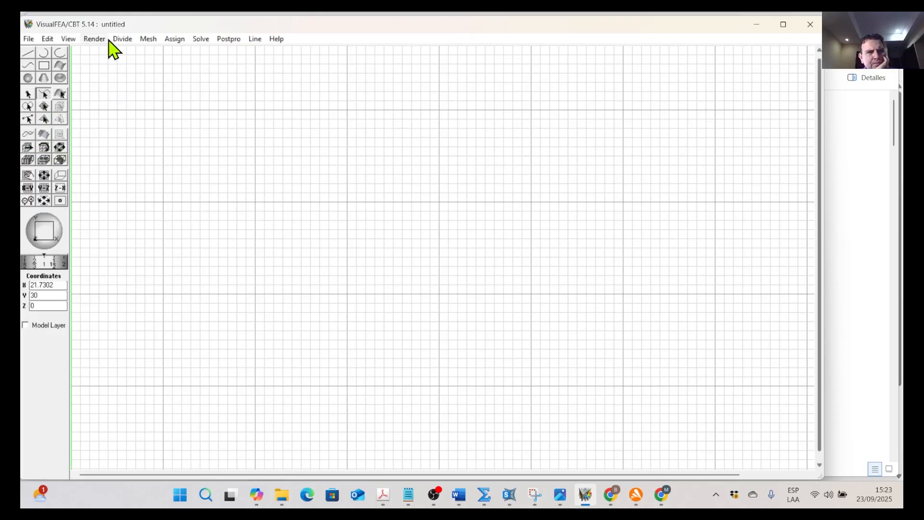
pyautogui.click(29, 137)
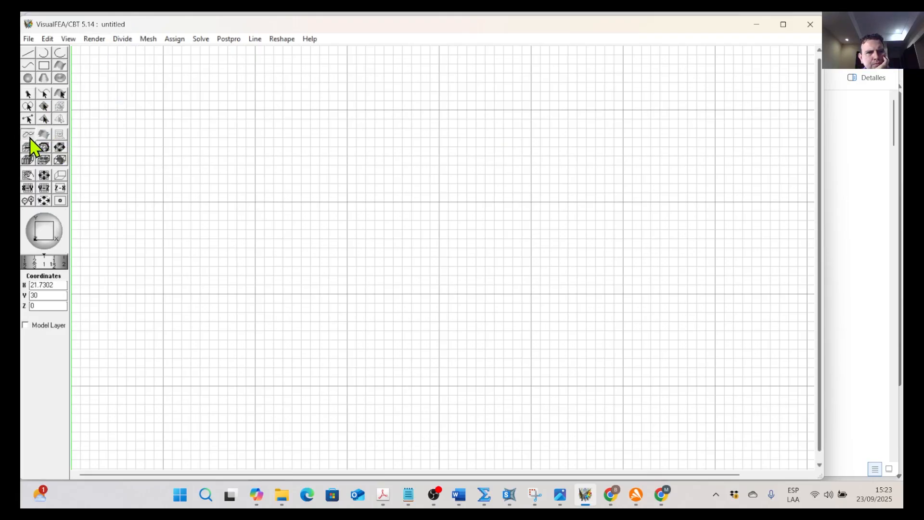
pyautogui.click(256, 40)
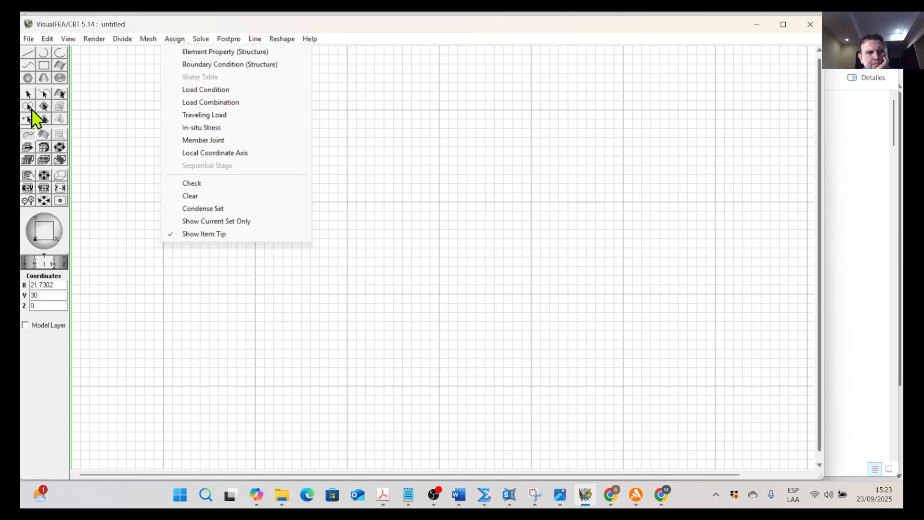
pyautogui.click(137, 26)
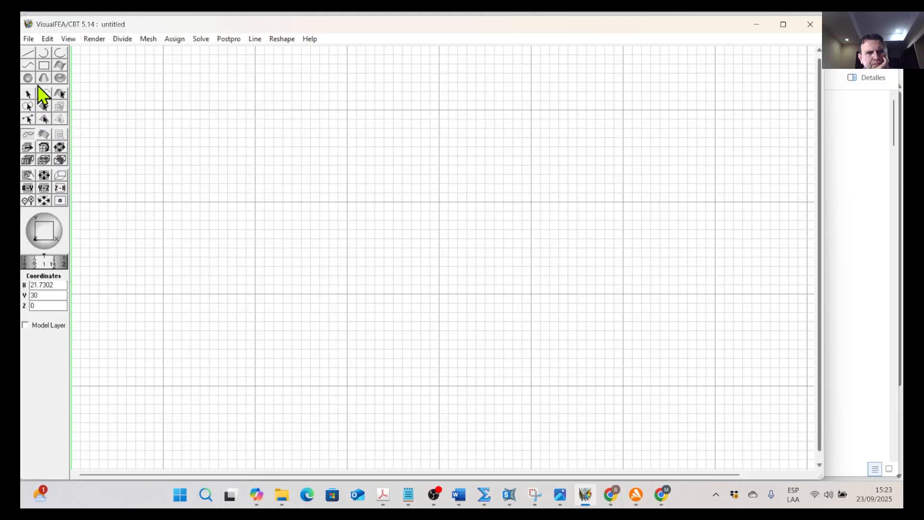
pyautogui.click(42, 91)
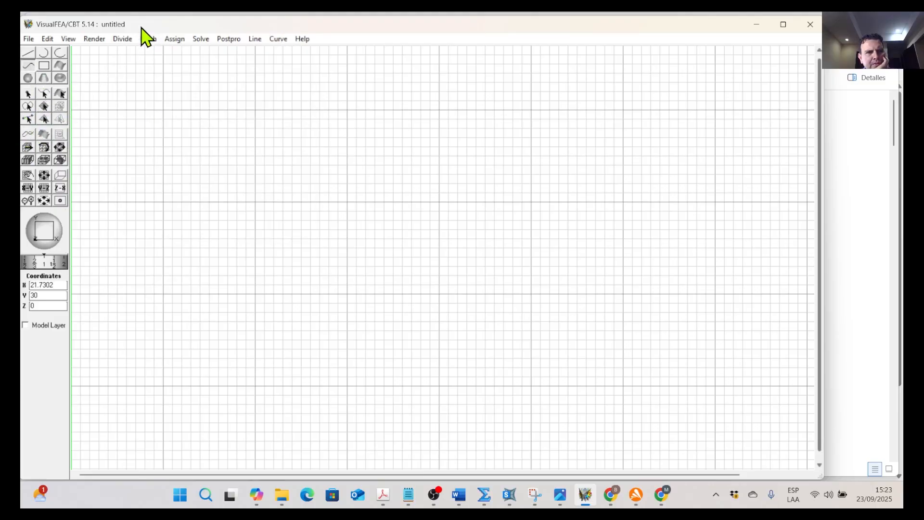
pyautogui.click(44, 92)
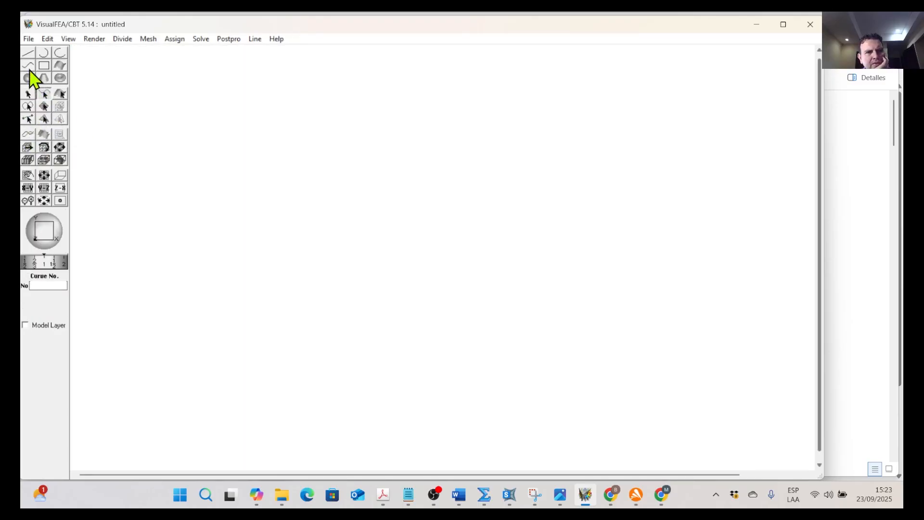
# Activate the spline curve tool and confirm the project setup with plane stress analysis
pyautogui.click(29, 66)
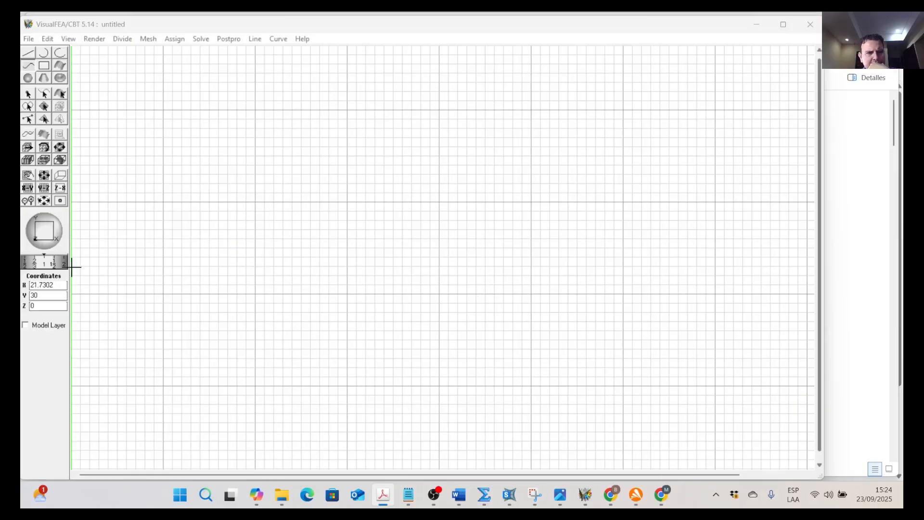
pyautogui.click(28, 38)
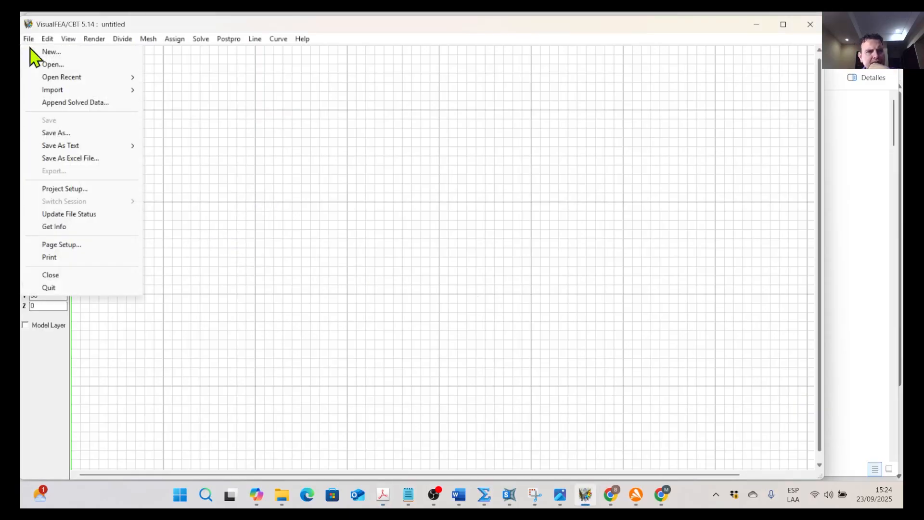
pyautogui.click(64, 189)
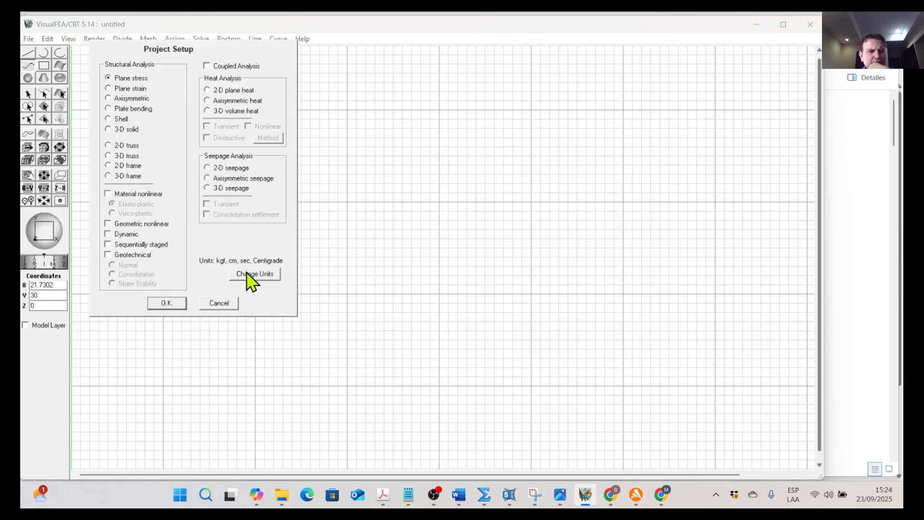
pyautogui.click(180, 310)
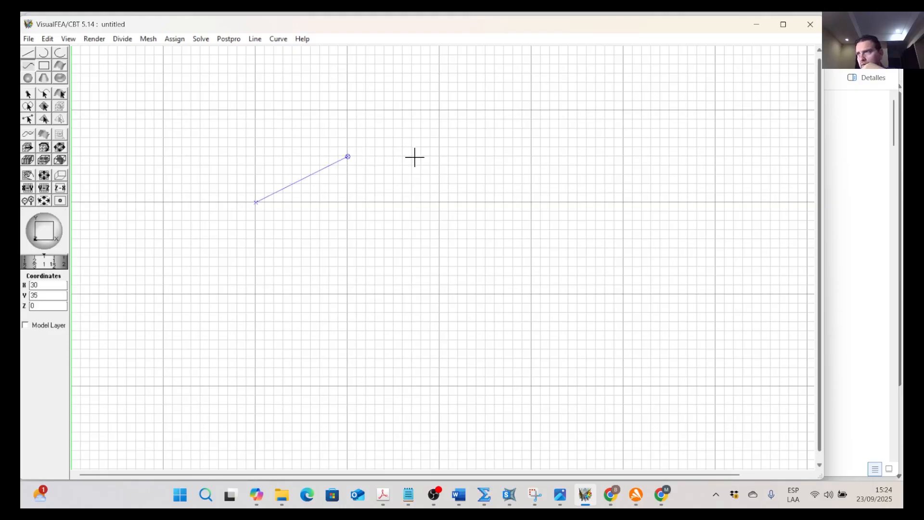
# Continue the spline outline along its upper and right sides through (44, 32), (59, 36), (69, 30), (72, 24) and (72, 6)
pyautogui.click(477, 184)
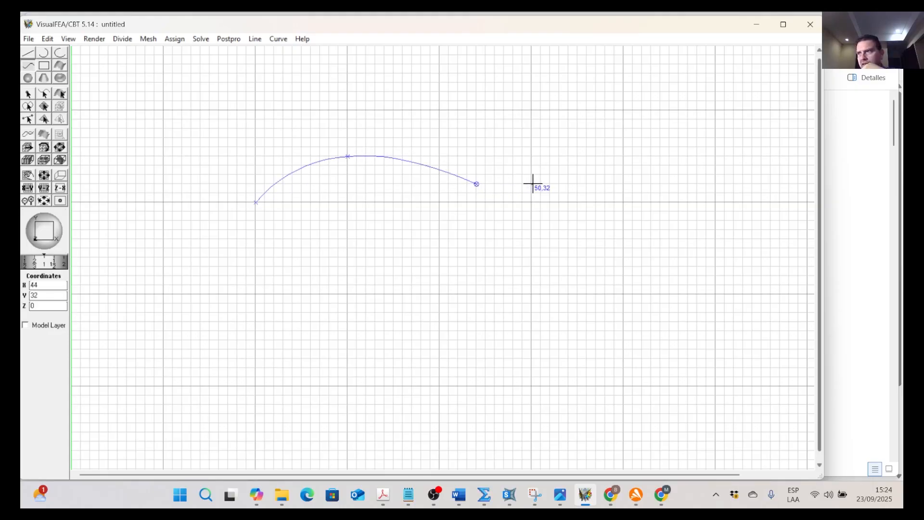
pyautogui.click(615, 147)
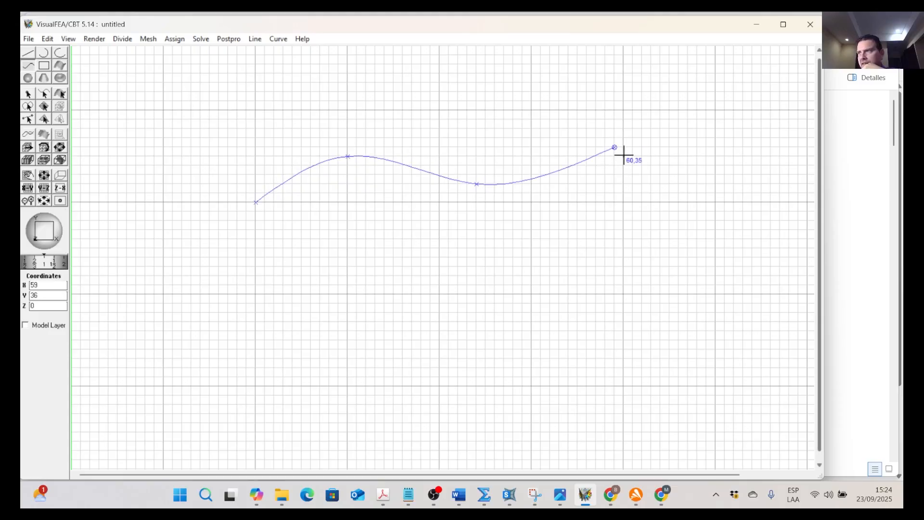
pyautogui.click(707, 203)
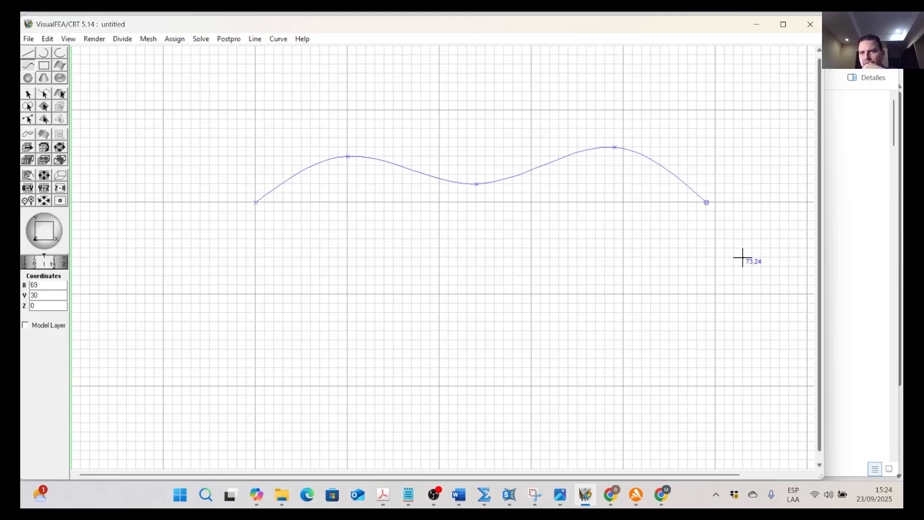
pyautogui.click(734, 258)
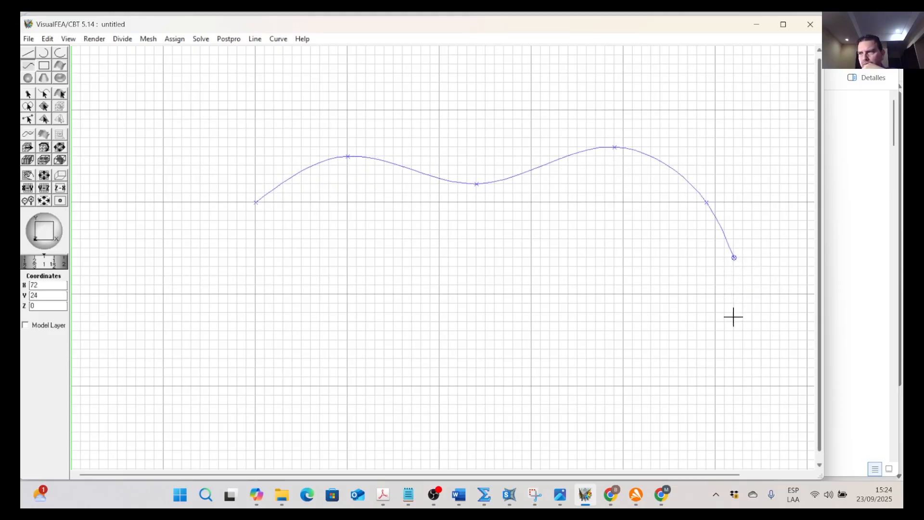
pyautogui.click(736, 422)
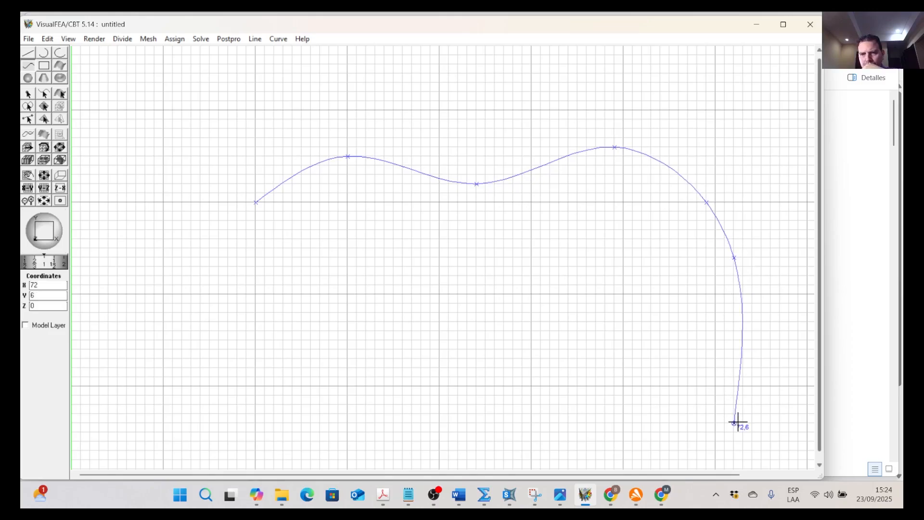
# Run the spline back along the lower and left sides through (56, 9), (35, 6), (23, 8), (21, 17), (25, 27) and (24, 29), closing at (20, 30)
pyautogui.click(586, 395)
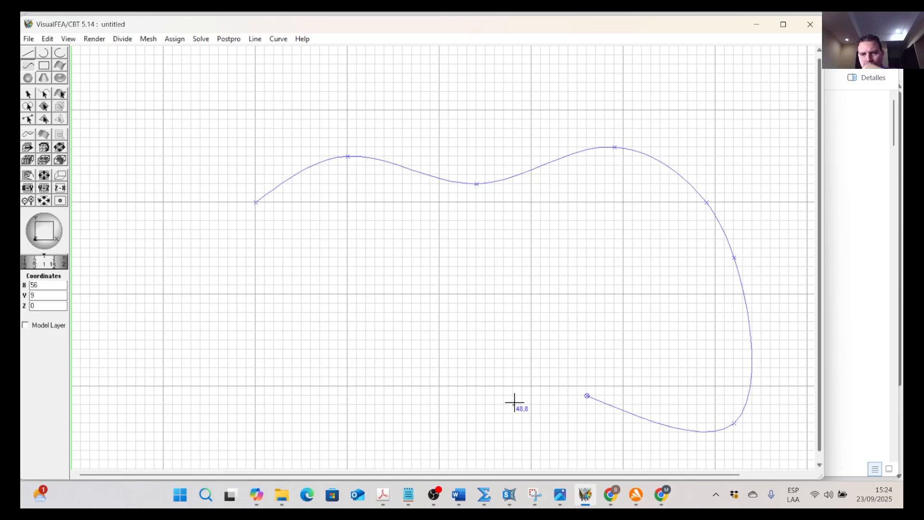
pyautogui.click(468, 404)
pyautogui.click(393, 422)
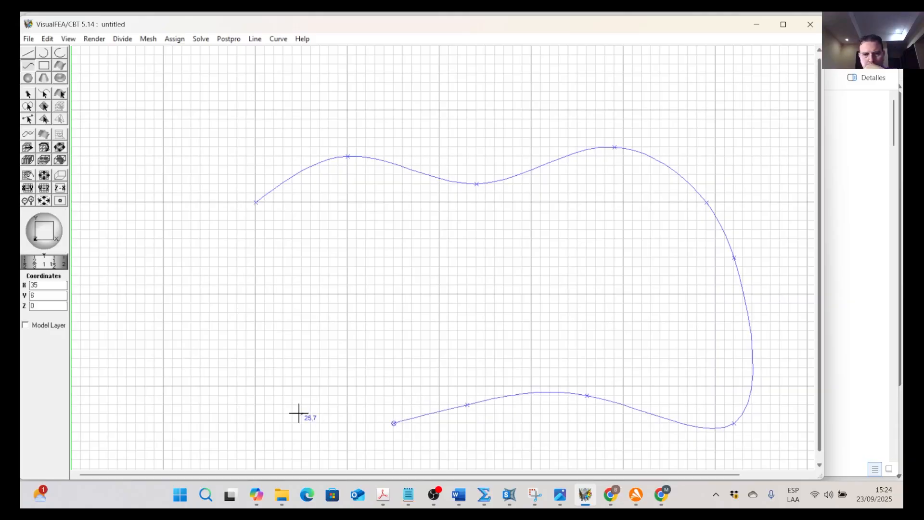
pyautogui.click(283, 405)
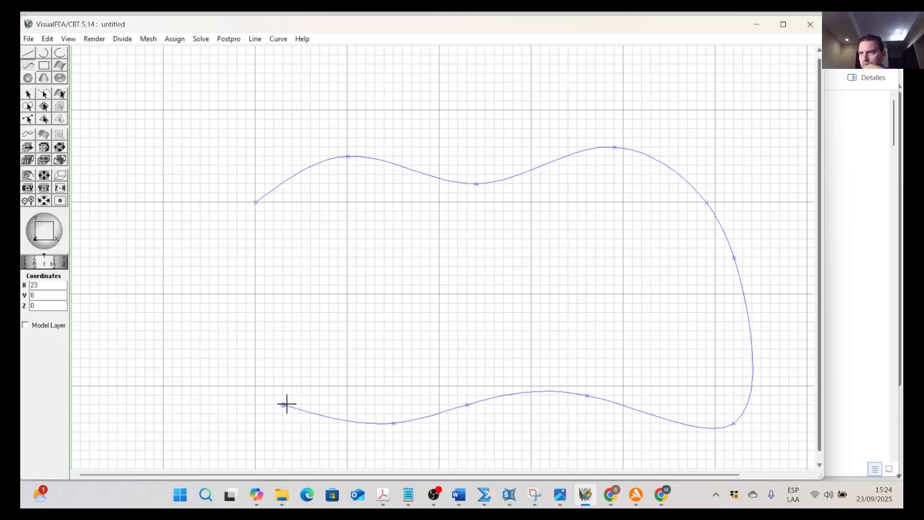
pyautogui.click(264, 322)
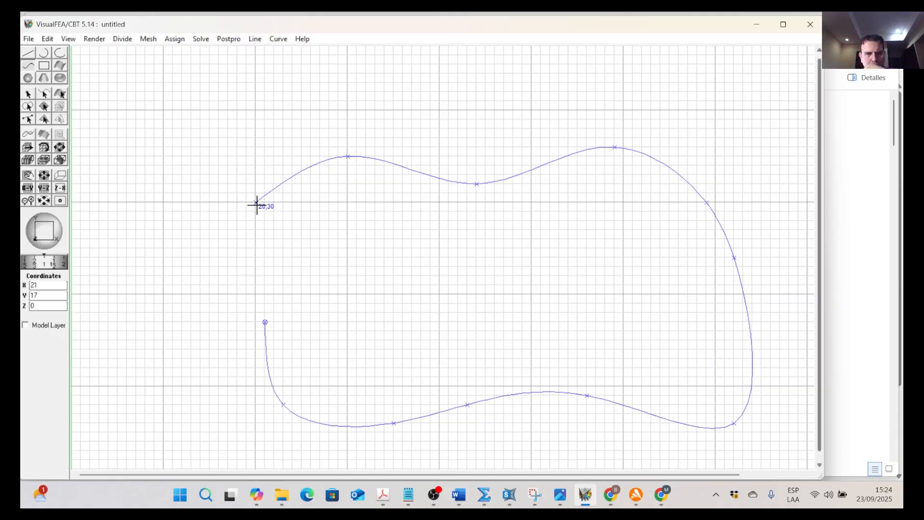
pyautogui.click(294, 266)
pyautogui.click(301, 230)
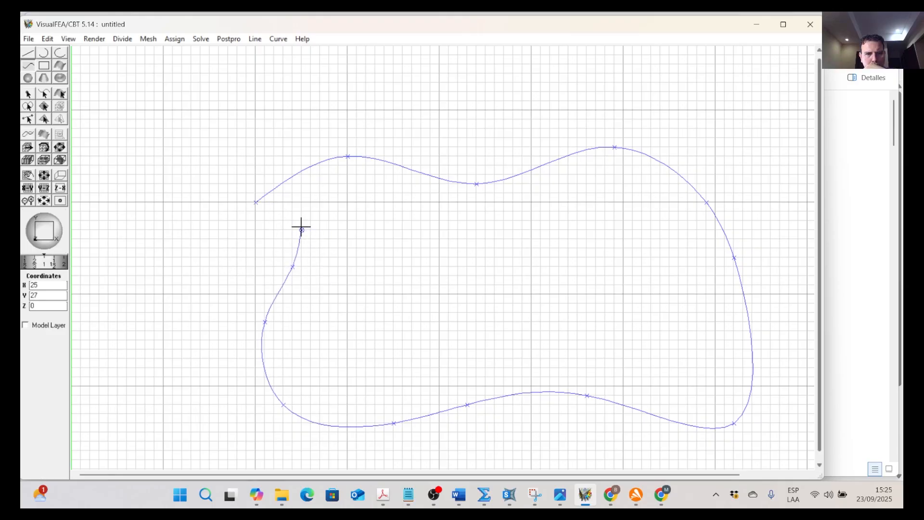
pyautogui.click(293, 212)
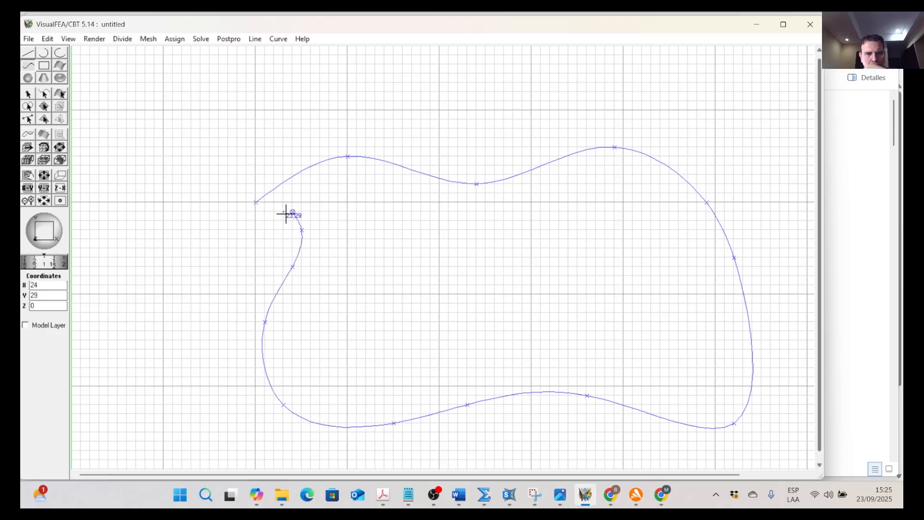
pyautogui.click(256, 202)
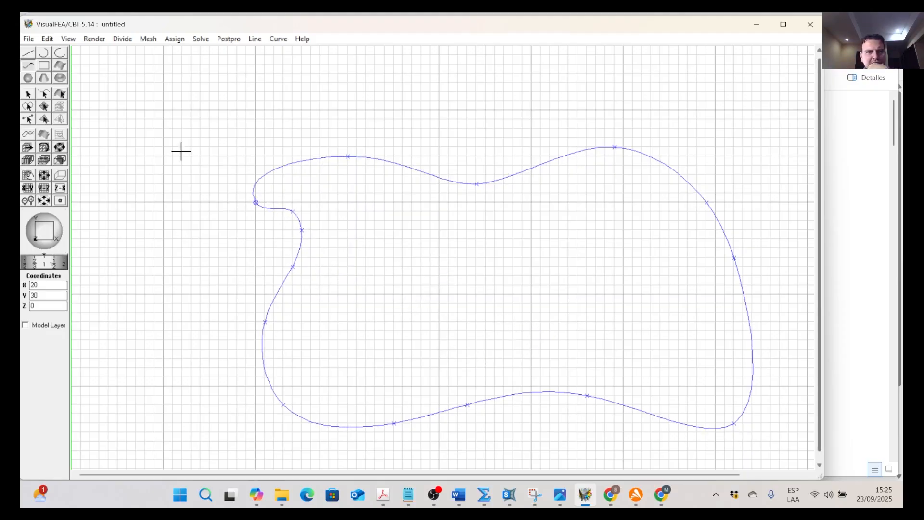
# Finish the closed spline and select it with the curve reshaping tool to show its control points
pyautogui.click(45, 94)
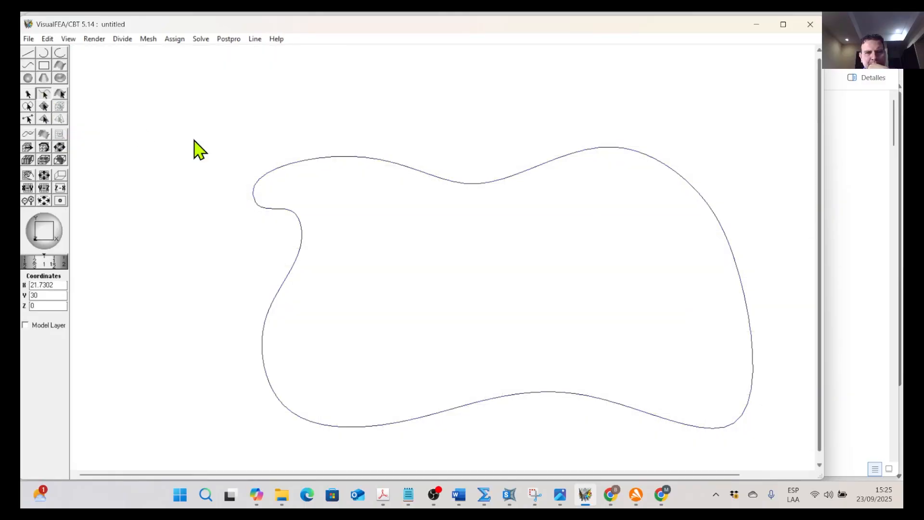
pyautogui.click(402, 165)
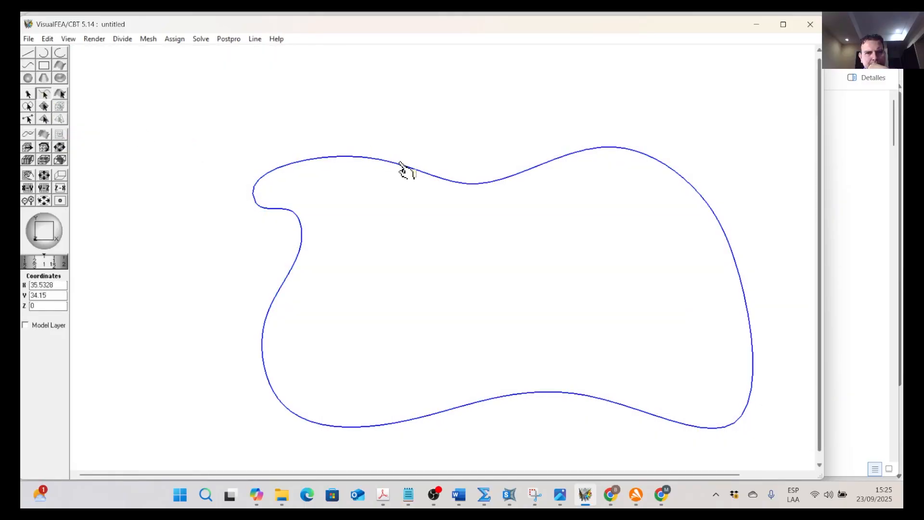
pyautogui.click(27, 135)
pyautogui.click(393, 163)
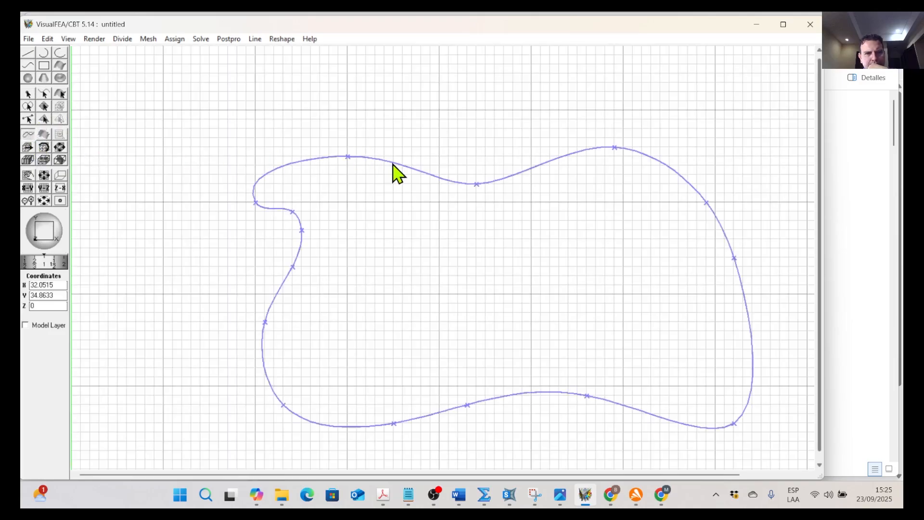
pyautogui.click(255, 39)
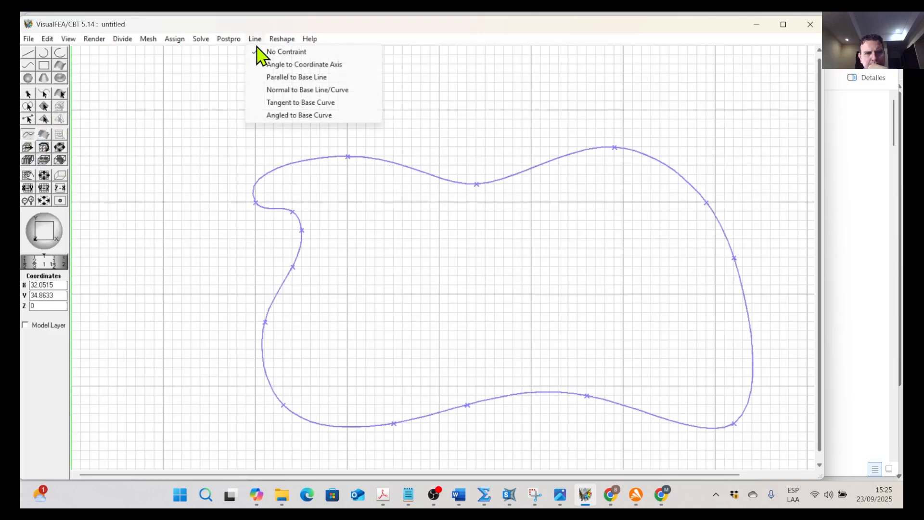
pyautogui.click(347, 37)
pyautogui.click(284, 39)
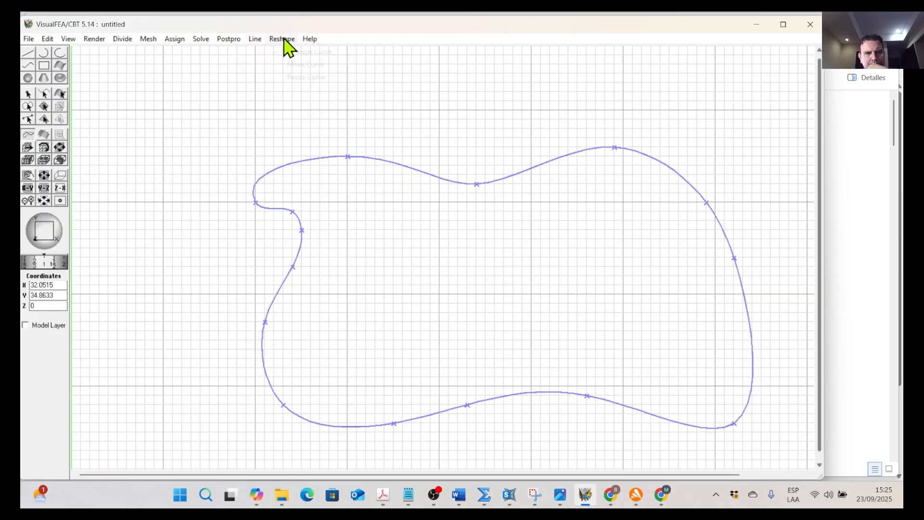
pyautogui.click(367, 34)
pyautogui.click(231, 202)
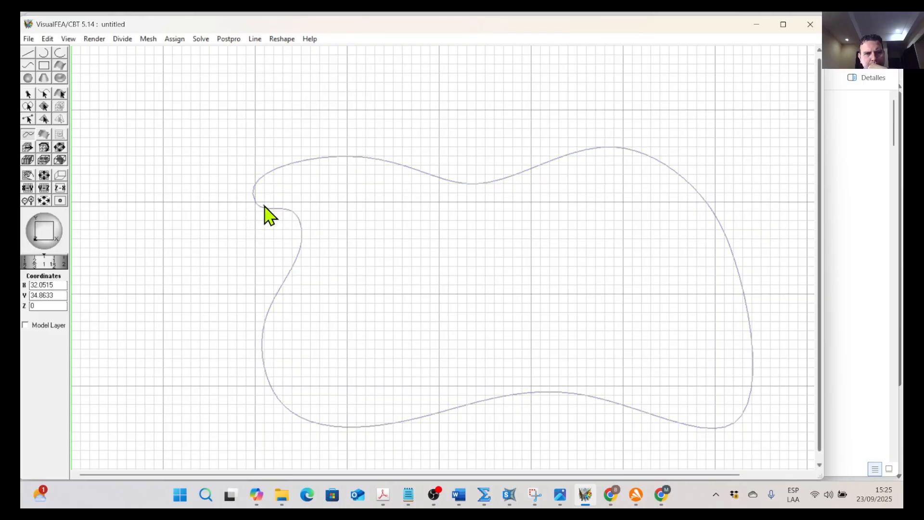
# Reshape the curve's left side by moving its control points to (16, 30), (24, 25), (22, 27) and (20, 16), and apply the new shape
pyautogui.click(368, 159)
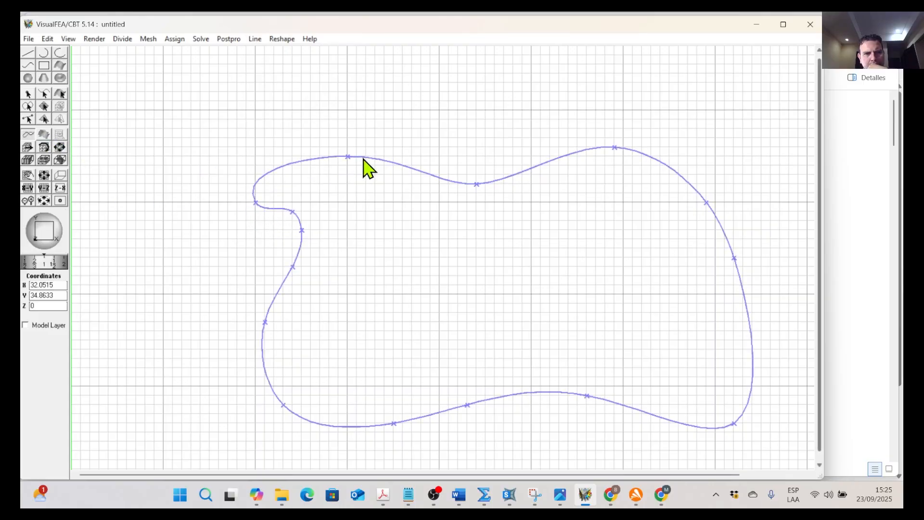
pyautogui.moveTo(256, 205); pyautogui.dragTo(219, 202)
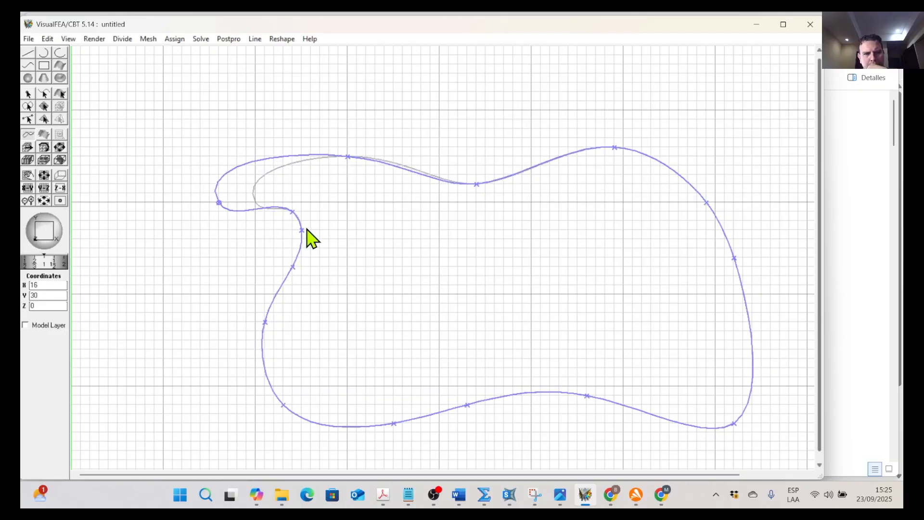
pyautogui.moveTo(301, 232); pyautogui.dragTo(295, 251)
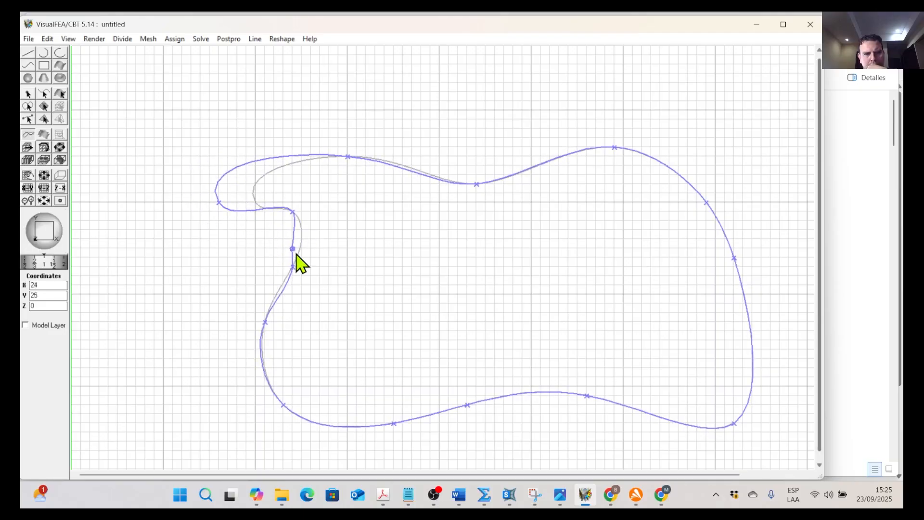
pyautogui.moveTo(291, 215); pyautogui.dragTo(272, 233)
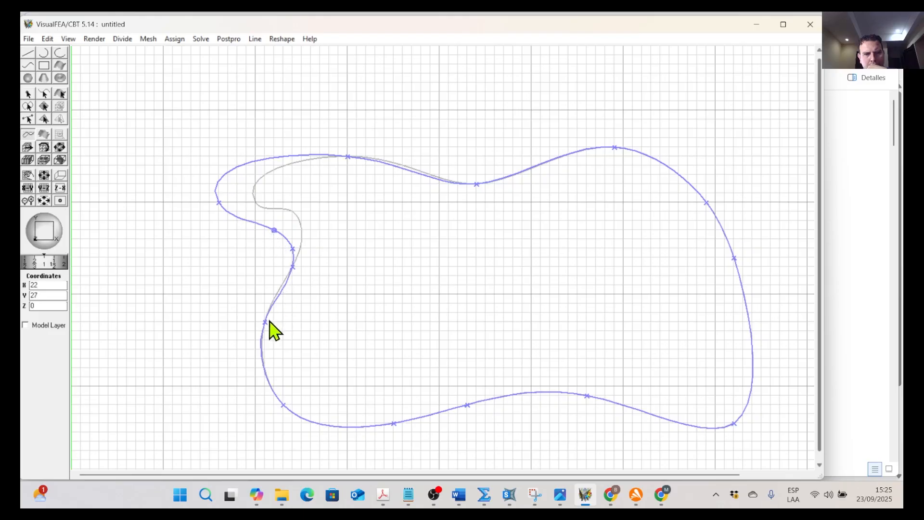
pyautogui.moveTo(268, 323)
pyautogui.mouseDown()
pyautogui.moveTo(287, 332)
pyautogui.moveTo(282, 341)
pyautogui.moveTo(257, 330)
pyautogui.mouseUp()
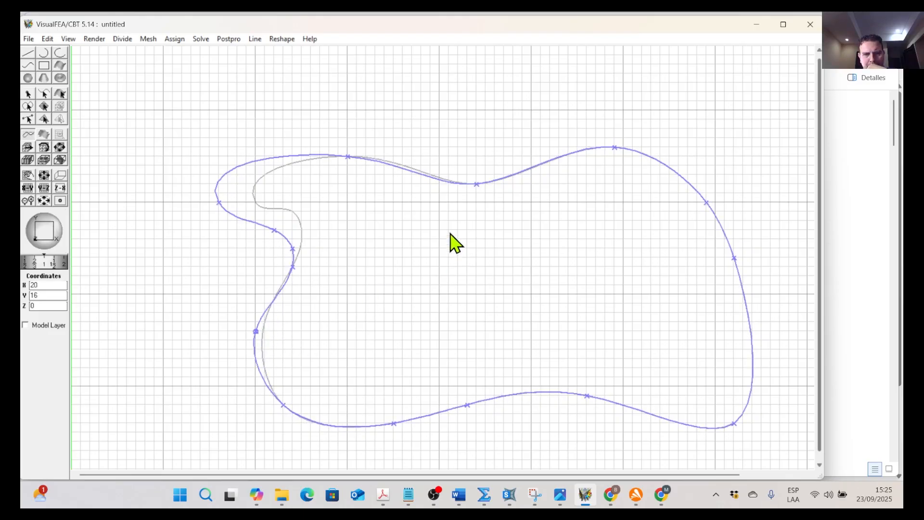
pyautogui.click(521, 237)
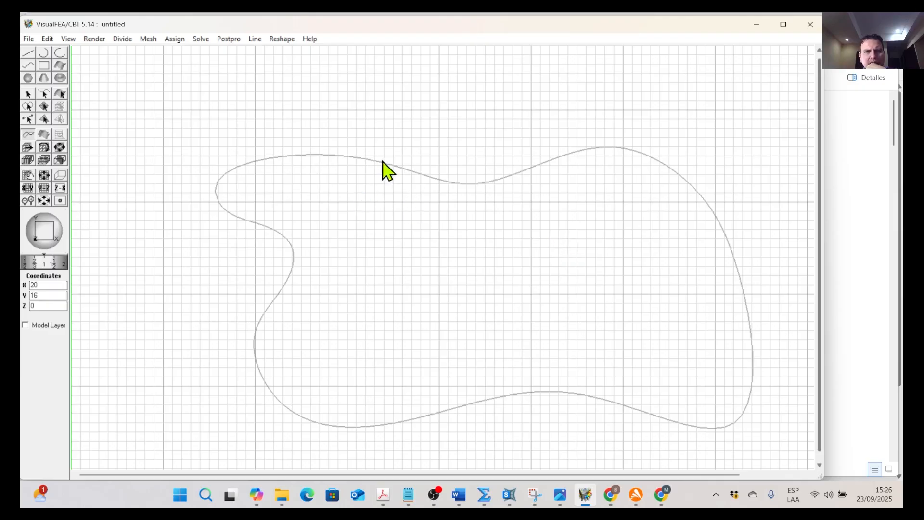
# Lower the left concave control point, raise the upper-left crest, move the upper-edge dip to (44, 34), and apply the new shape
pyautogui.click(452, 183)
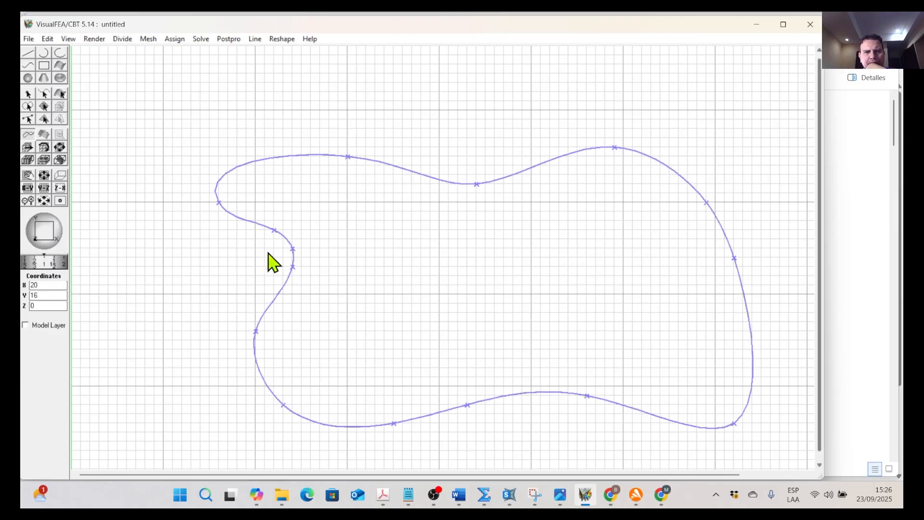
pyautogui.moveTo(293, 268); pyautogui.dragTo(265, 314)
pyautogui.moveTo(348, 157); pyautogui.dragTo(348, 129)
pyautogui.moveTo(477, 184); pyautogui.dragTo(477, 165)
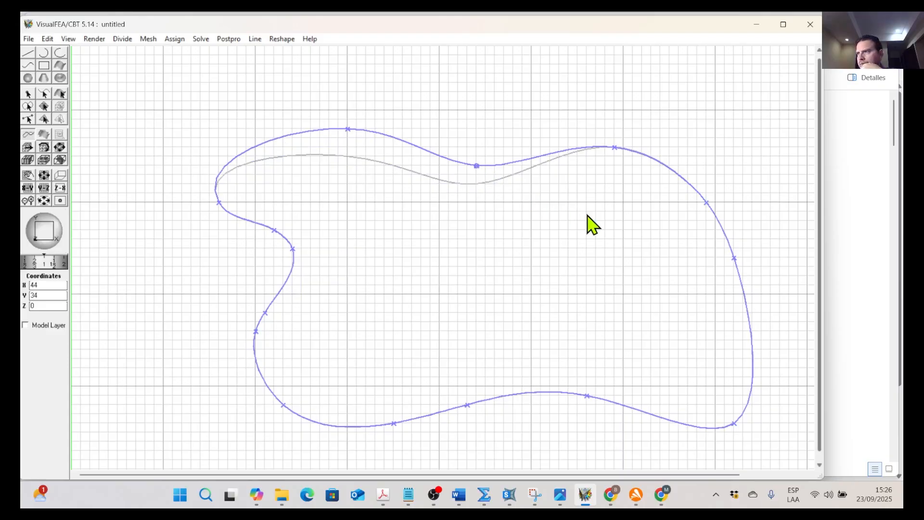
pyautogui.click(589, 245)
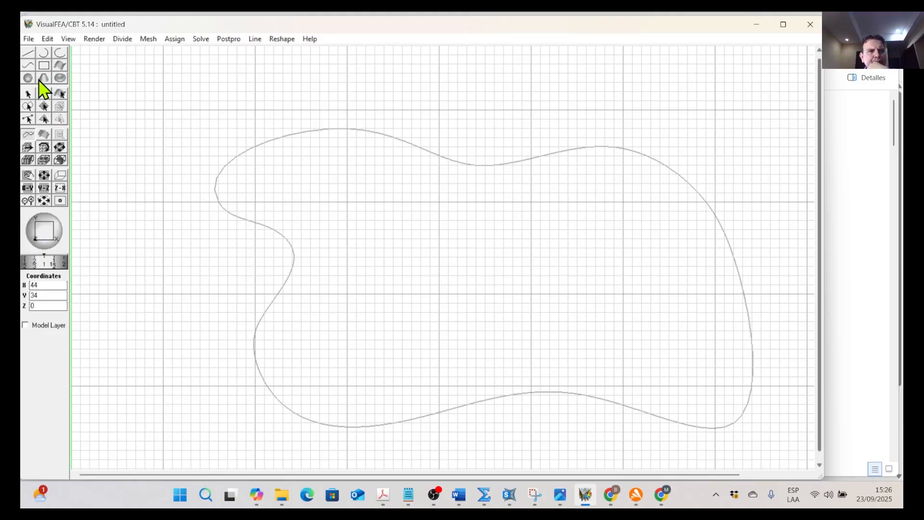
# Try to draw a circle inside the region centred at (40, 17) and passing through (40, 14)
pyautogui.click(44, 53)
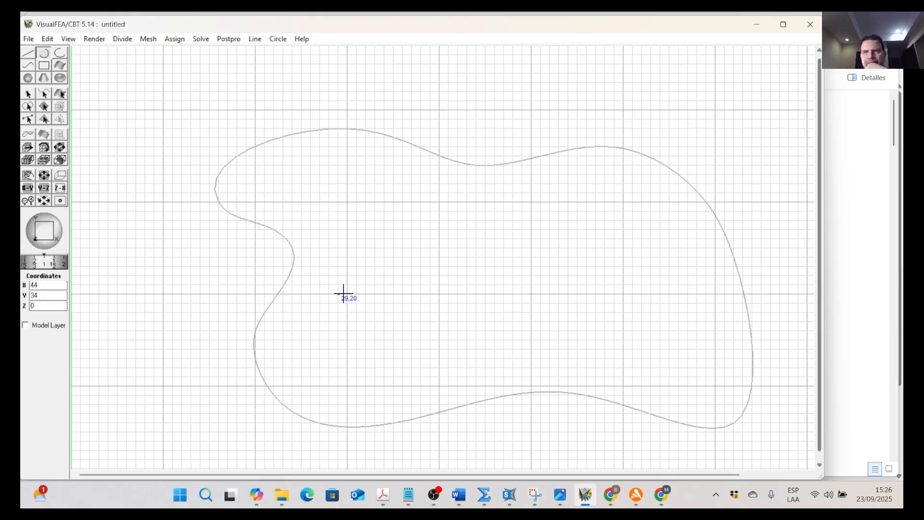
pyautogui.click(440, 321)
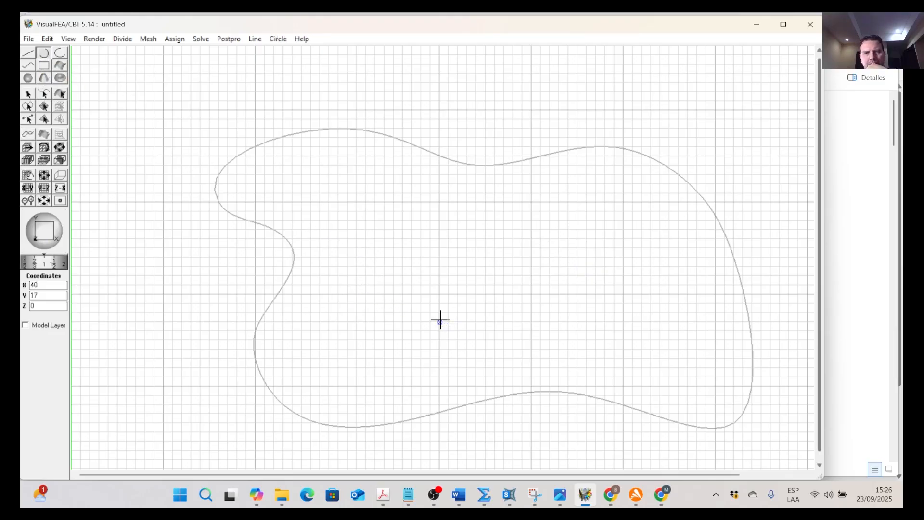
pyautogui.click(439, 351)
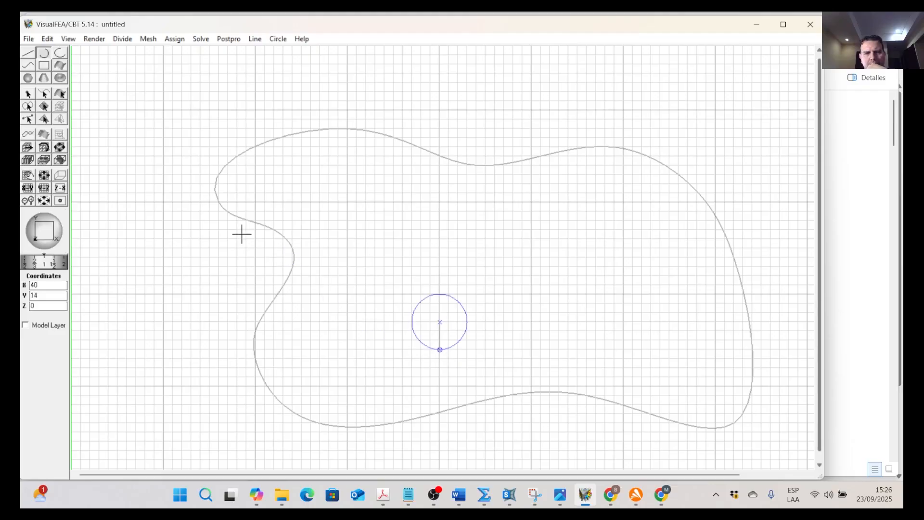
pyautogui.click(44, 95)
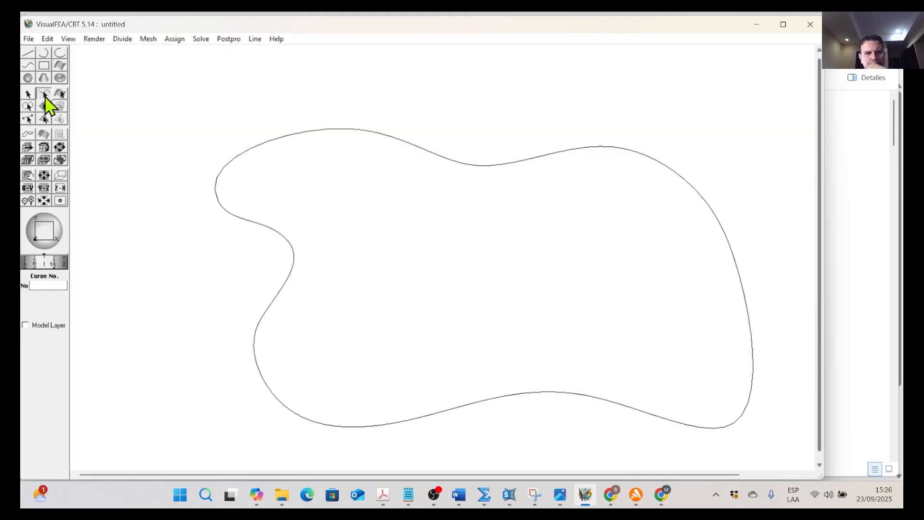
# Draw a counter-clockwise arc of radius about 3 inside the region, ending at (40, 18), and undo its end point
pyautogui.click(44, 53)
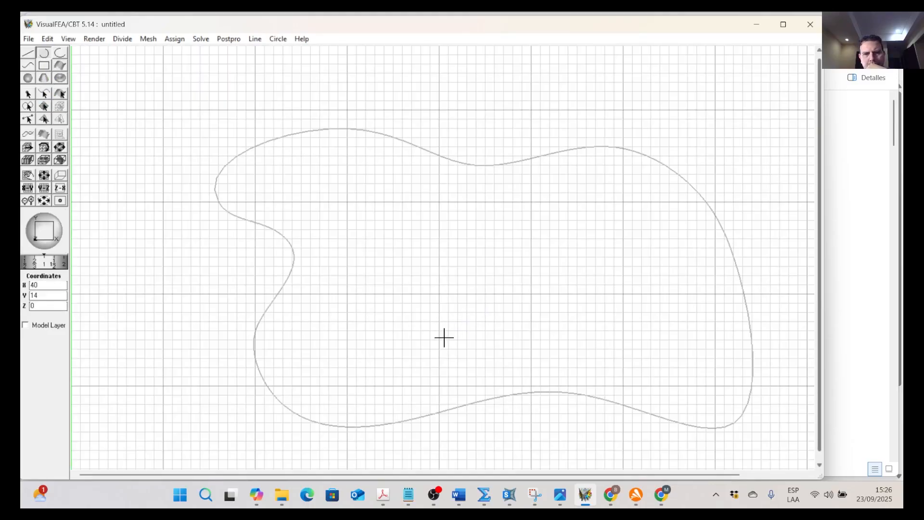
pyautogui.click(443, 366)
pyautogui.click(438, 312)
pyautogui.click(47, 39)
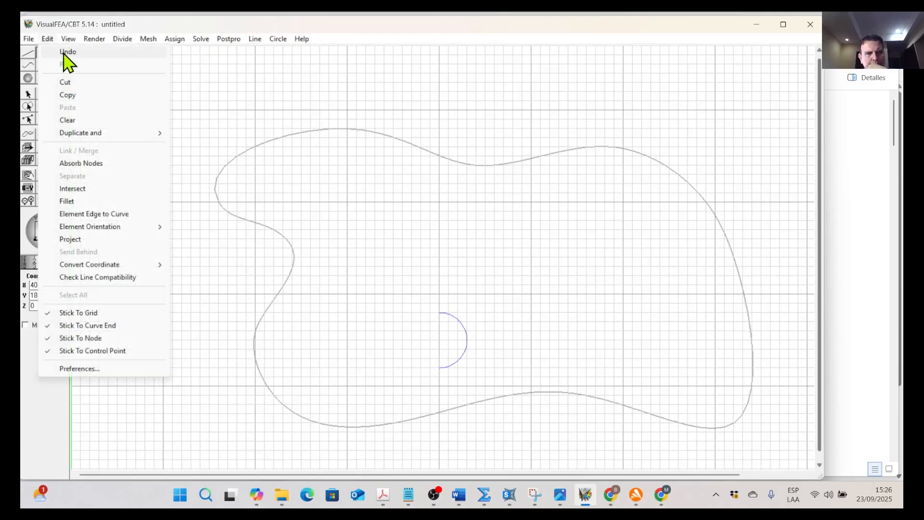
pyautogui.click(64, 51)
# Draw a clockwise circle of radius 3 inside the region, centred at (40, 15) and ending at (40, 18)
pyautogui.click(278, 38)
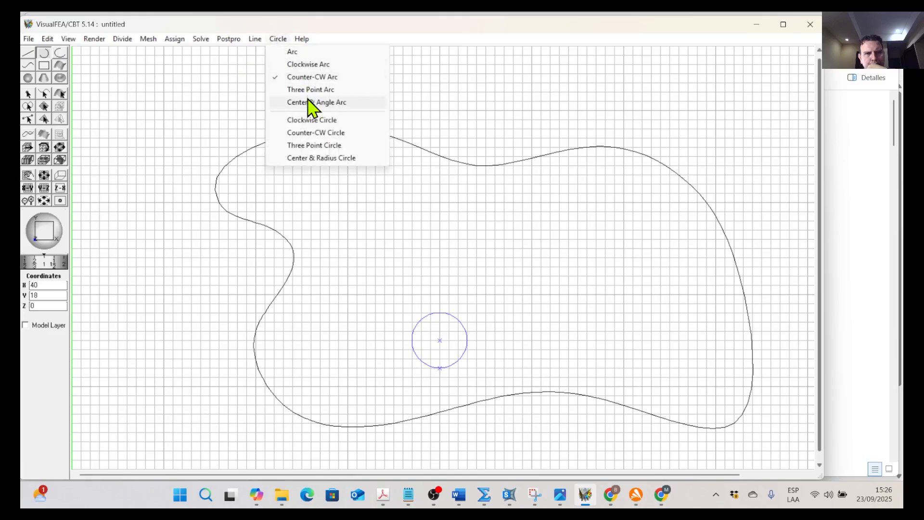
pyautogui.click(310, 77)
pyautogui.click(276, 40)
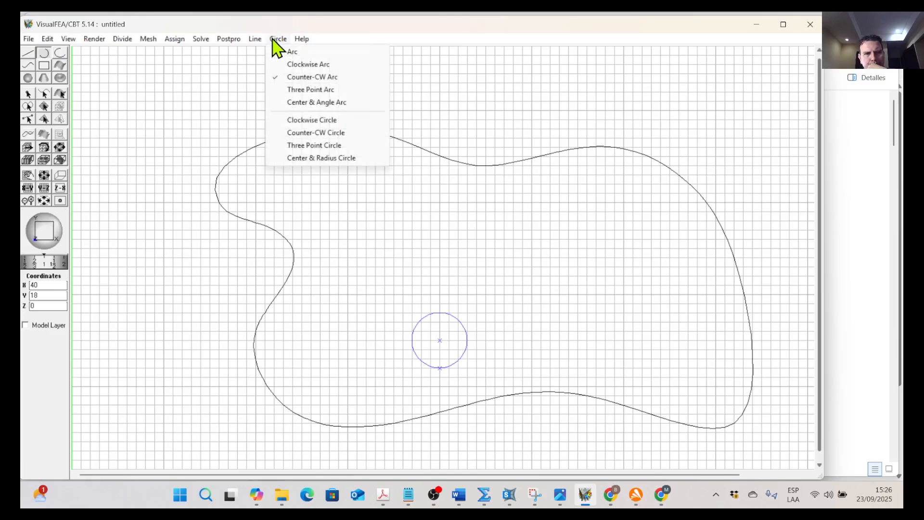
pyautogui.click(302, 121)
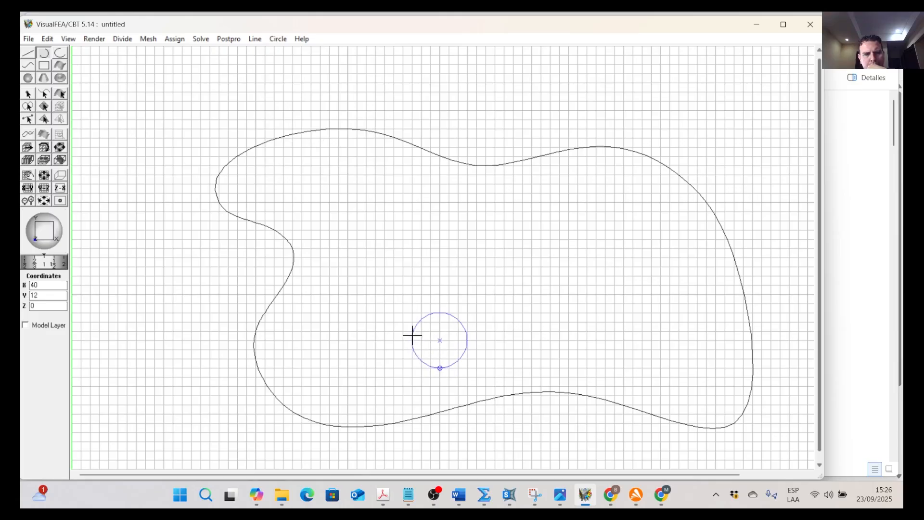
pyautogui.click(439, 313)
pyautogui.click(45, 96)
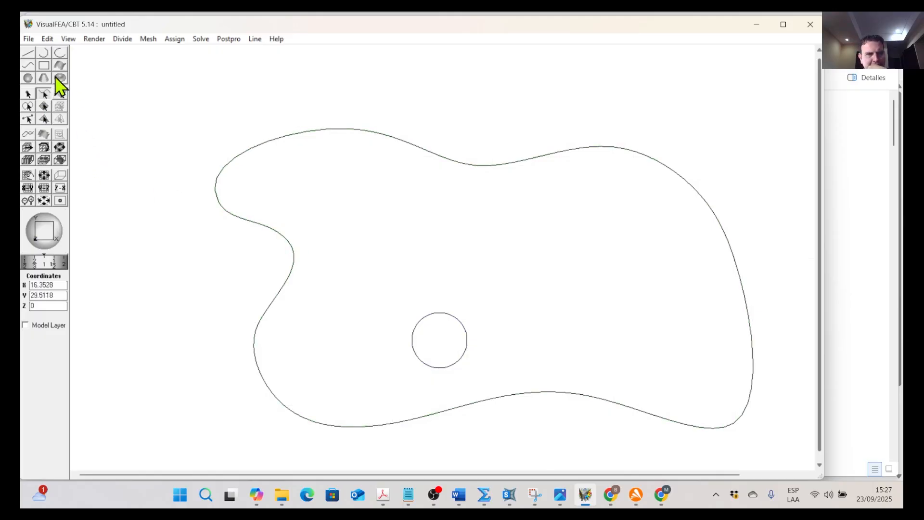
# Try to sketch a star outline segment by segment from (30, 30) through (32, 30), and undo the last segment
pyautogui.click(28, 53)
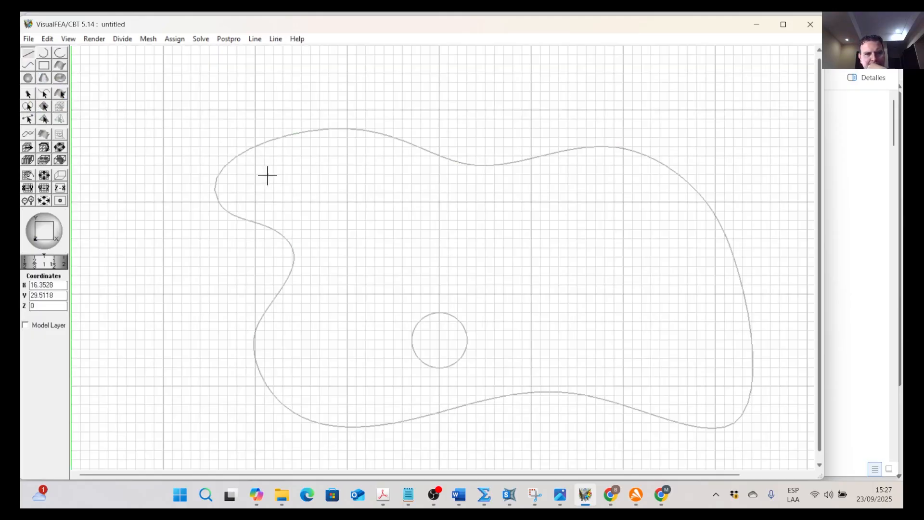
pyautogui.click(348, 202)
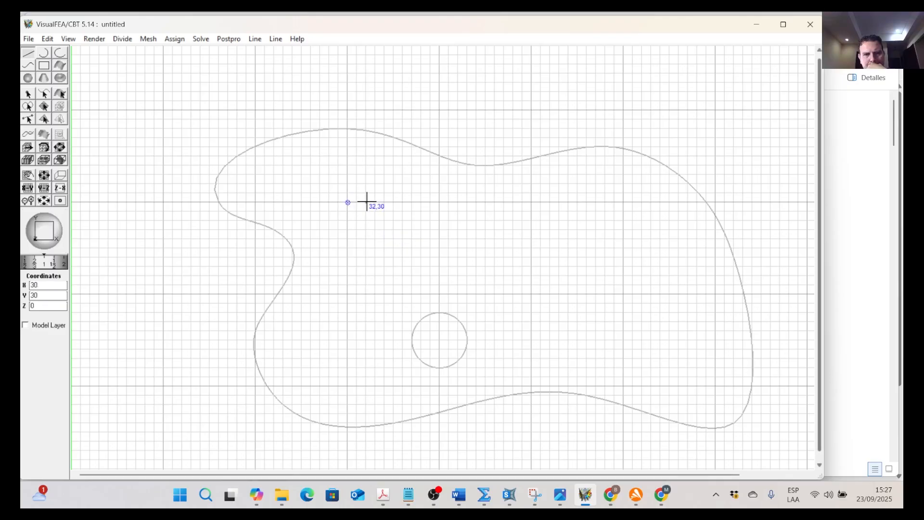
pyautogui.click(367, 202)
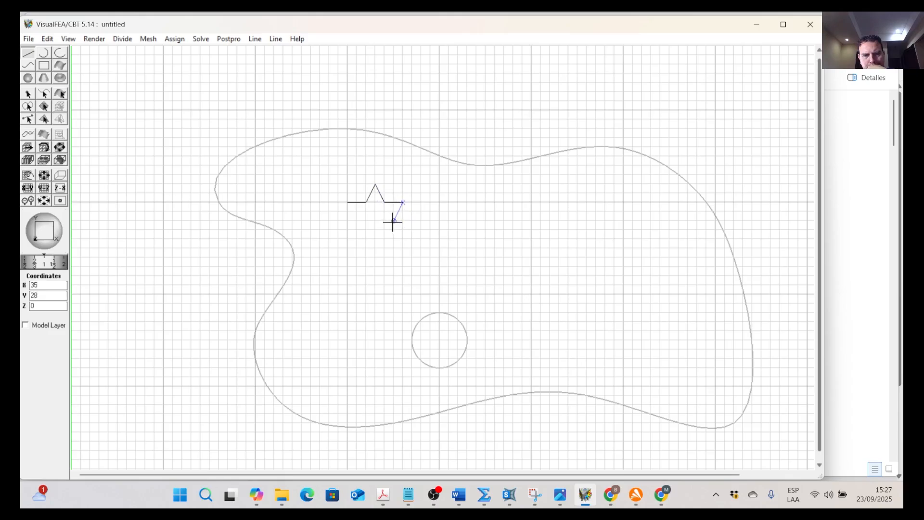
pyautogui.click(65, 41)
pyautogui.click(62, 51)
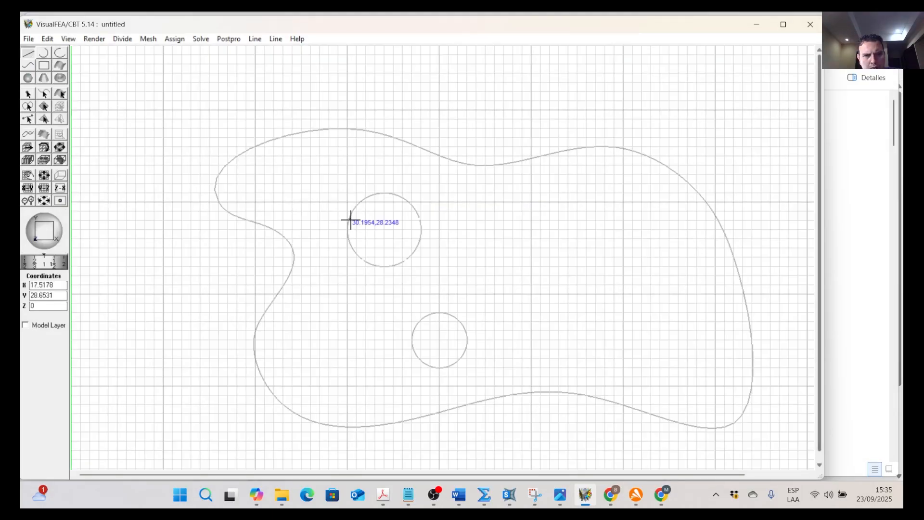
# Try to draw a chord across the upper circle from its left arc division to (38, 28), and undo its end point
pyautogui.click(350, 220)
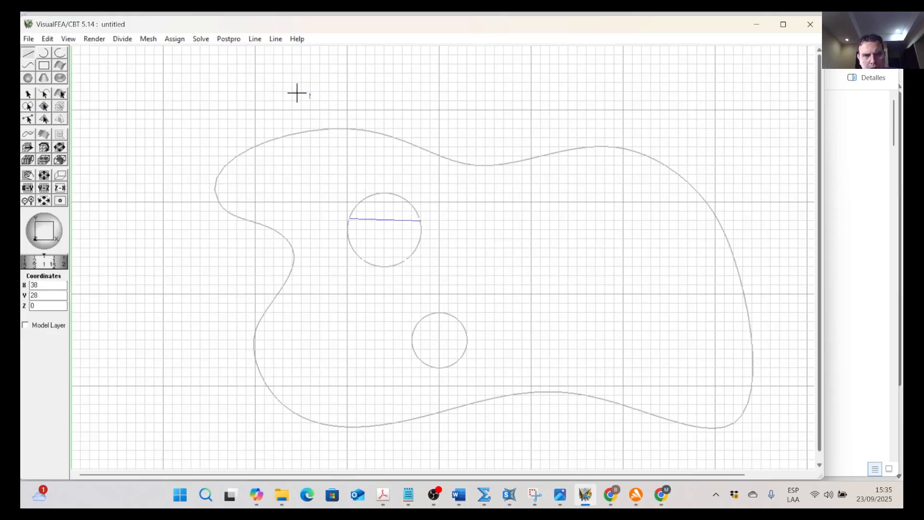
pyautogui.click(48, 39)
pyautogui.click(61, 53)
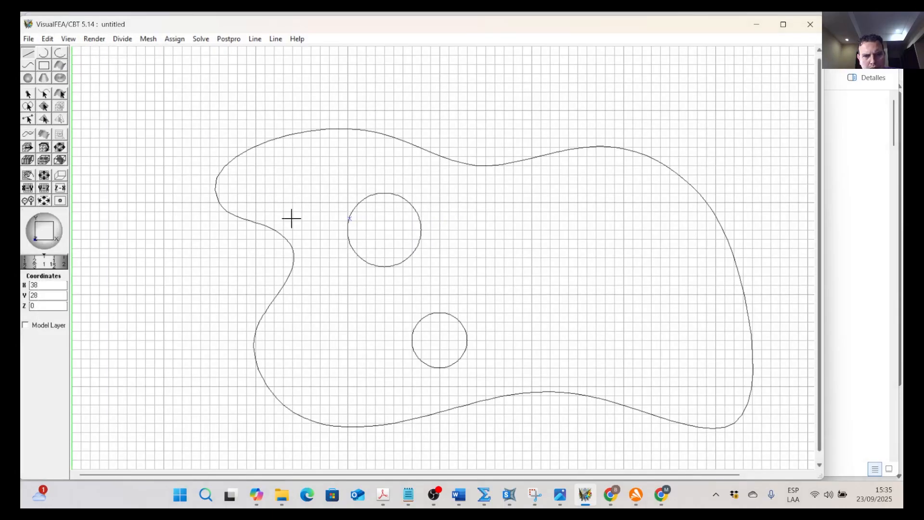
# Draw a horizontal line across the upper circle, joining its upper-left and upper-right arc divisions
pyautogui.click(350, 219)
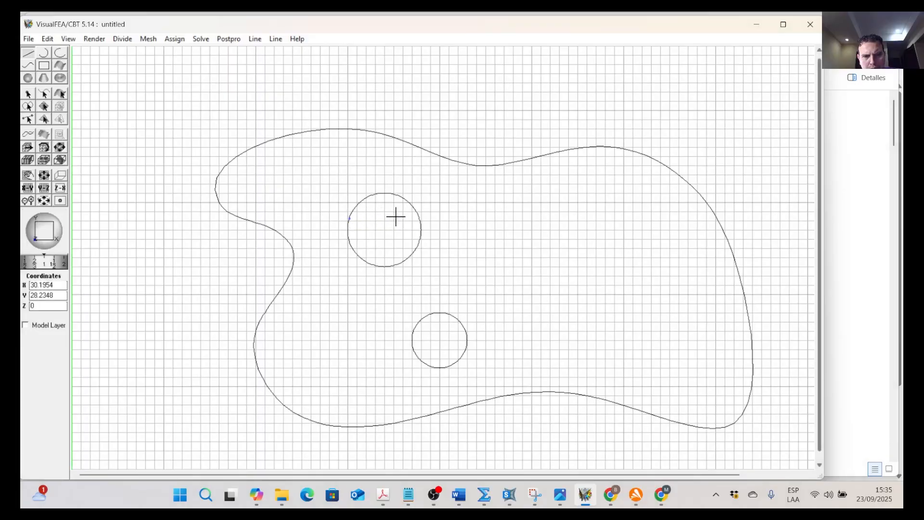
pyautogui.click(420, 218)
pyautogui.click(350, 219)
pyautogui.click(349, 220)
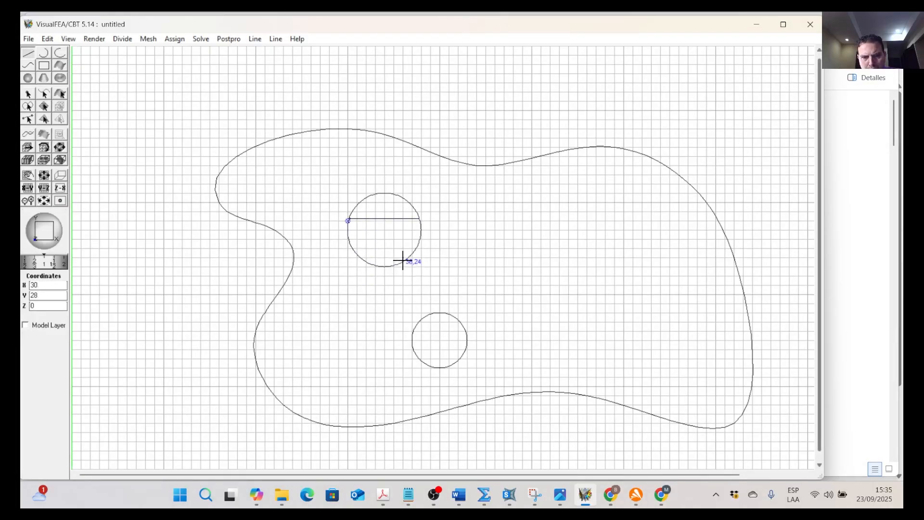
pyautogui.click(43, 94)
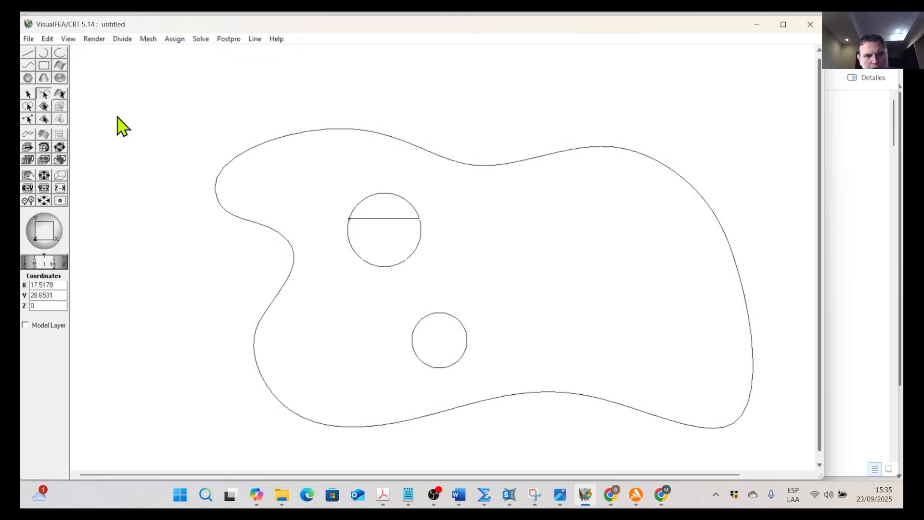
pyautogui.click(362, 201)
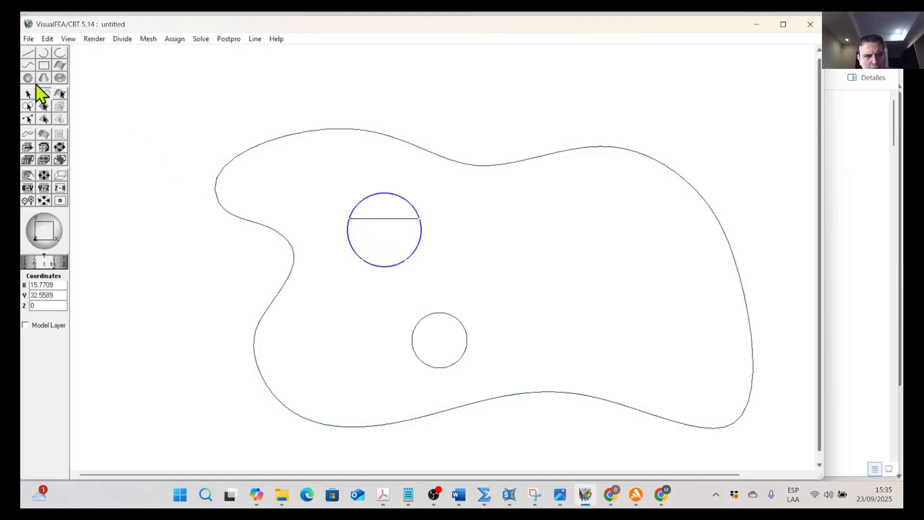
# Complete a five-pointed star inside the upper circle by drawing the four remaining lines between its arc divisions
pyautogui.click(27, 53)
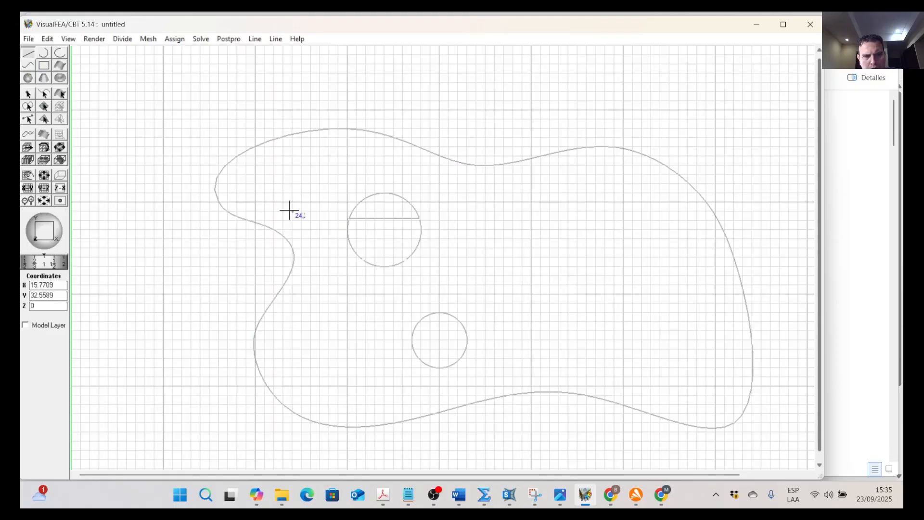
pyautogui.click(351, 219)
pyautogui.click(405, 259)
pyautogui.click(363, 259)
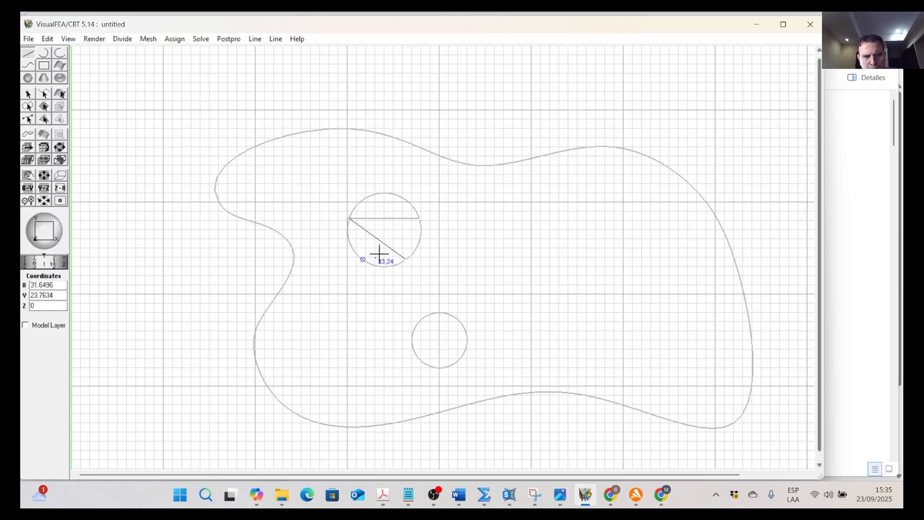
pyautogui.click(419, 219)
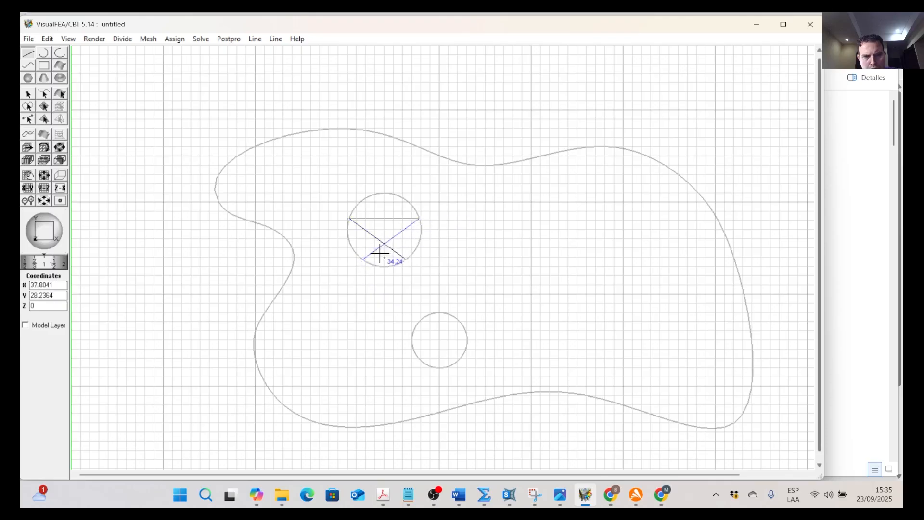
pyautogui.click(363, 259)
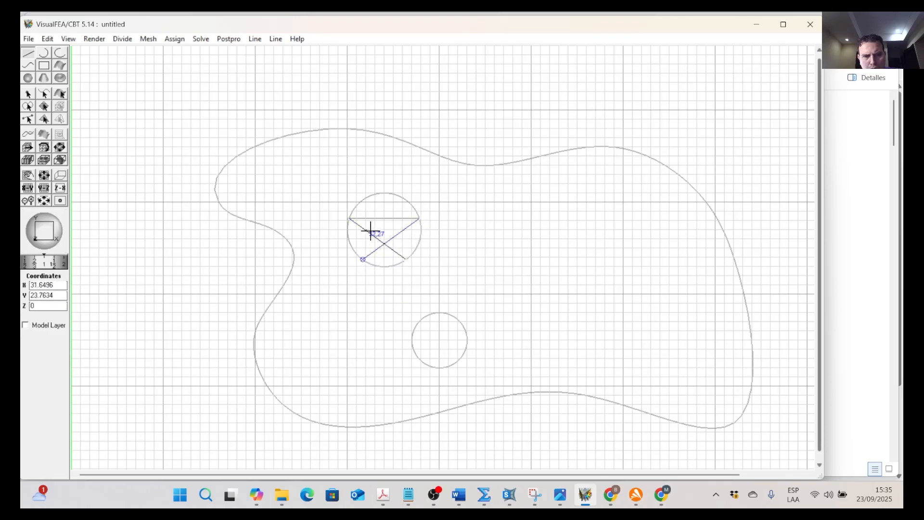
pyautogui.click(386, 193)
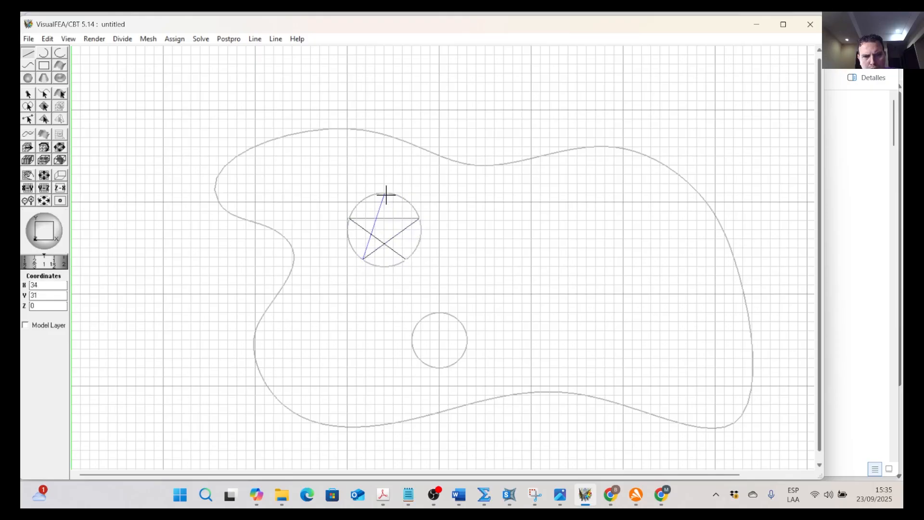
pyautogui.click(406, 260)
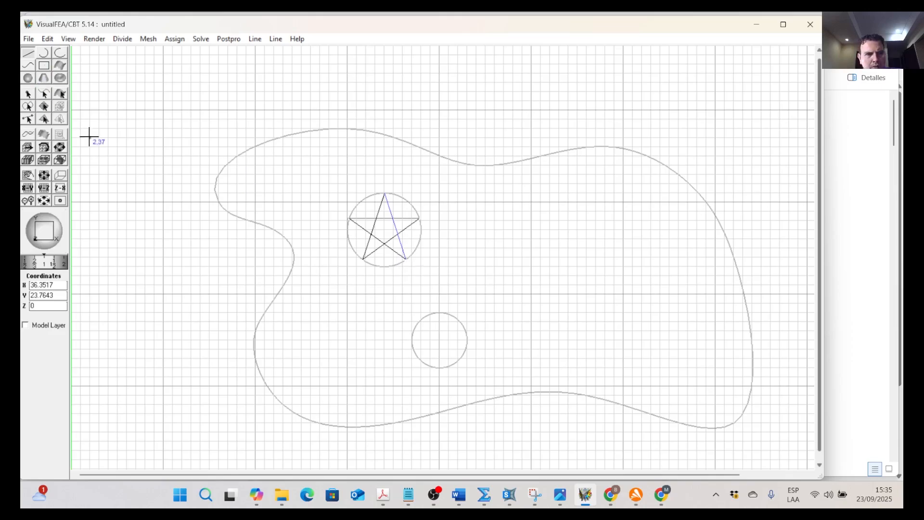
pyautogui.click(43, 94)
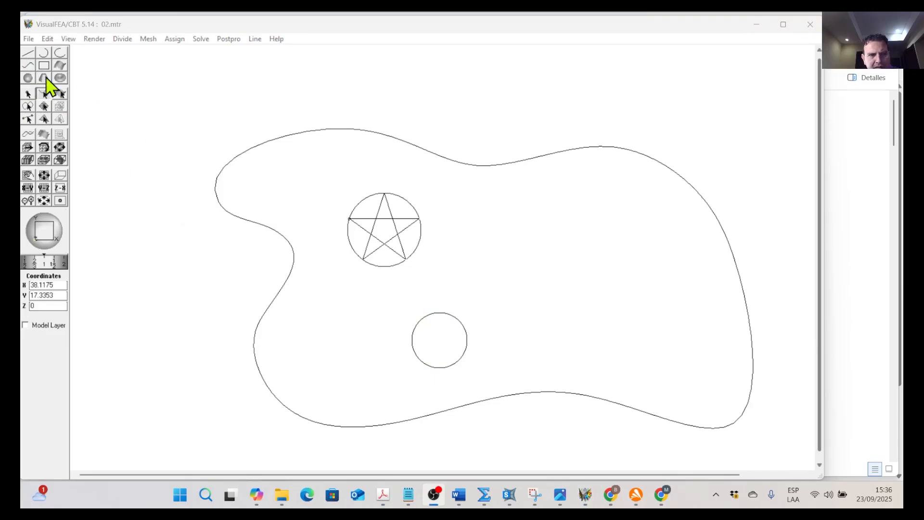
# Try to draw a line from the star's lower-left tip to (32, 27), and undo its end point
pyautogui.click(29, 54)
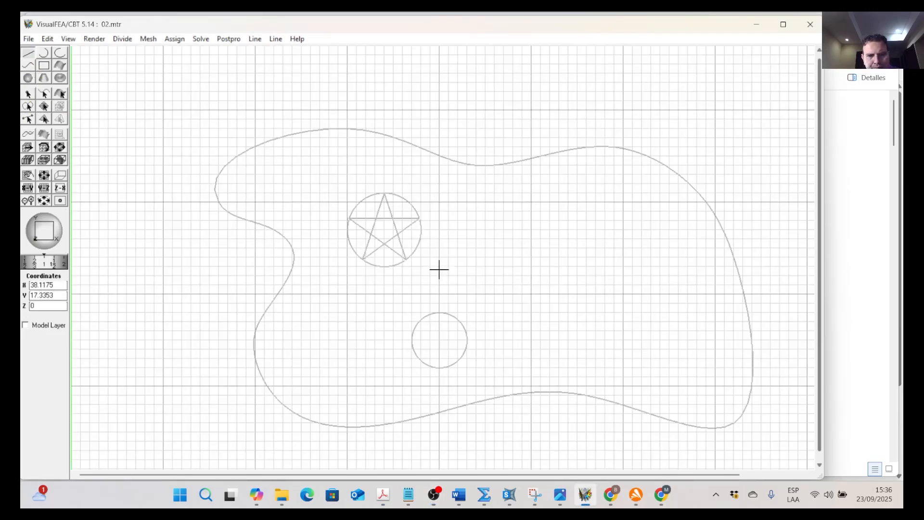
pyautogui.click(365, 258)
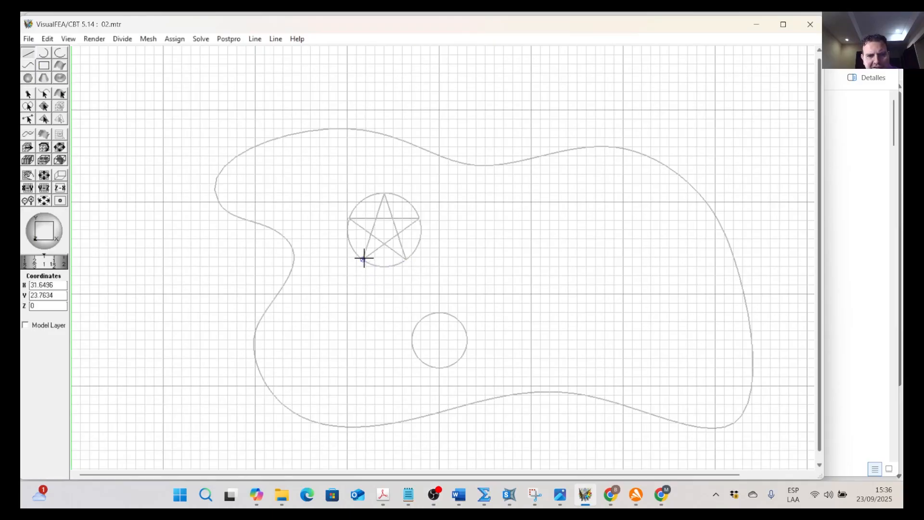
pyautogui.click(368, 233)
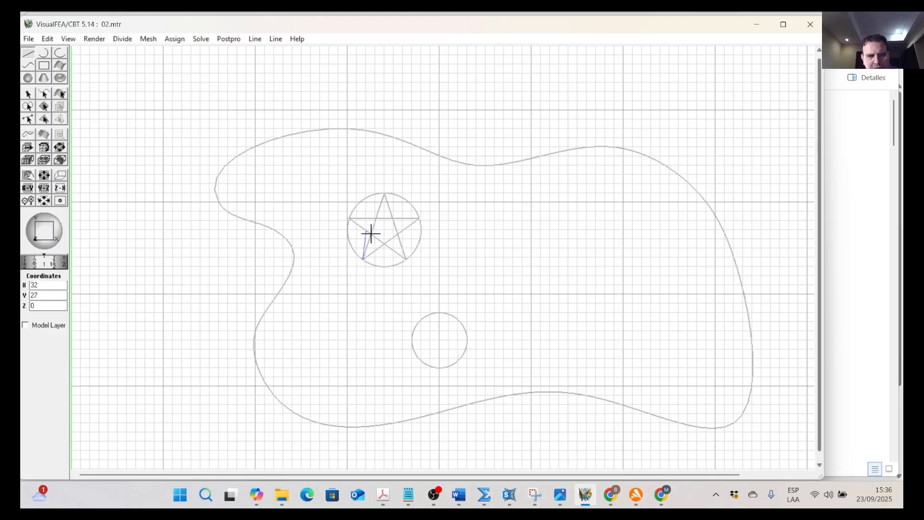
pyautogui.click(48, 40)
pyautogui.click(68, 54)
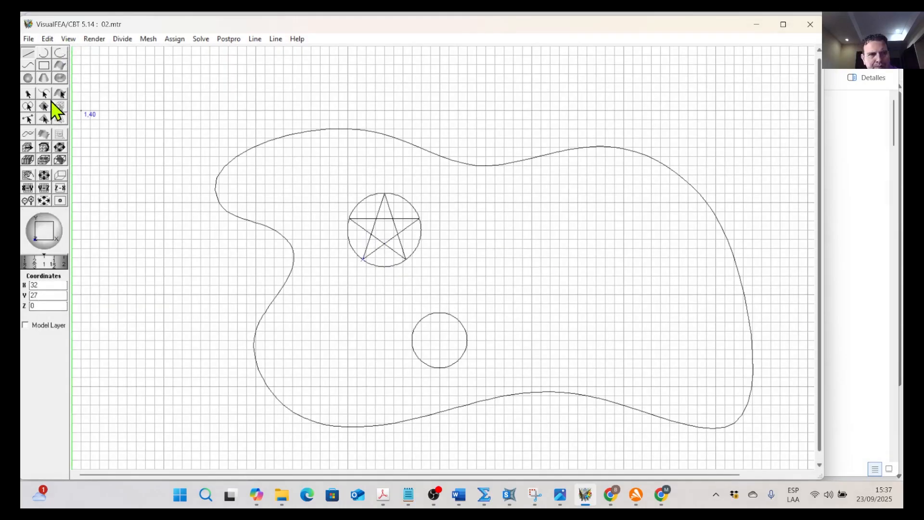
# Intersect the two star lines that cross at the star's left inner corner, using the Curve option
pyautogui.click(46, 94)
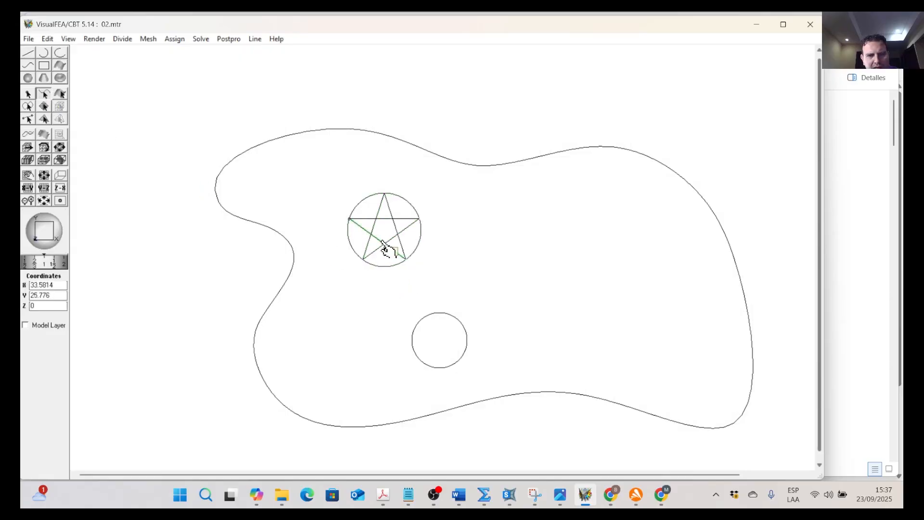
pyautogui.click(47, 39)
pyautogui.click(107, 189)
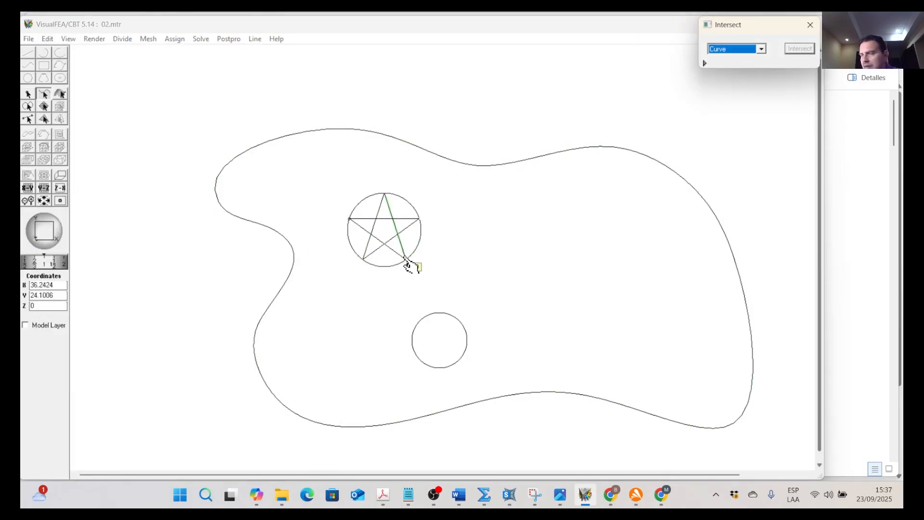
pyautogui.click(374, 249)
pyautogui.click(375, 238)
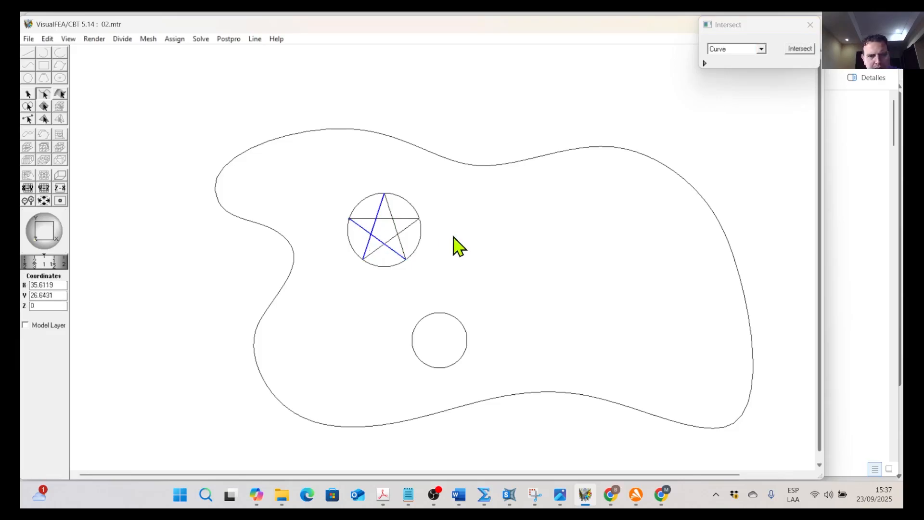
pyautogui.click(800, 49)
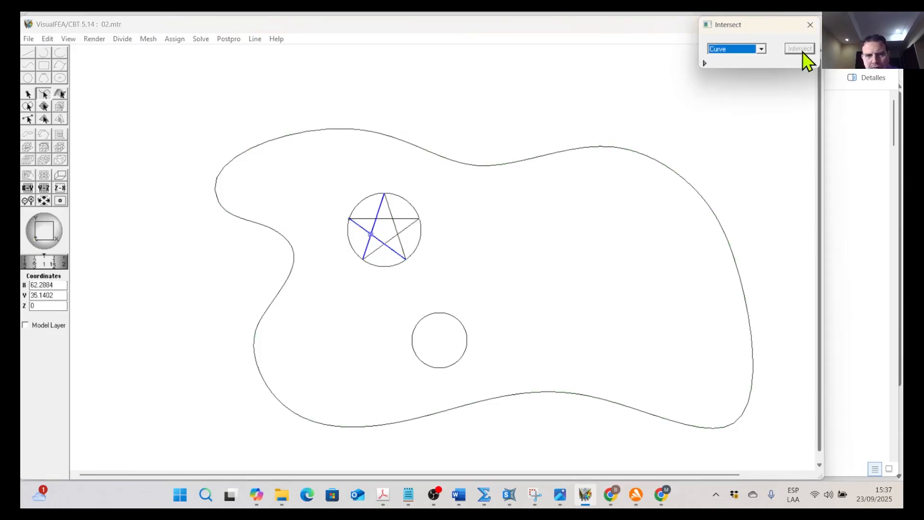
# Intersect the pairs of star lines that cross at the bottom and right inner corners of the star
pyautogui.click(384, 251)
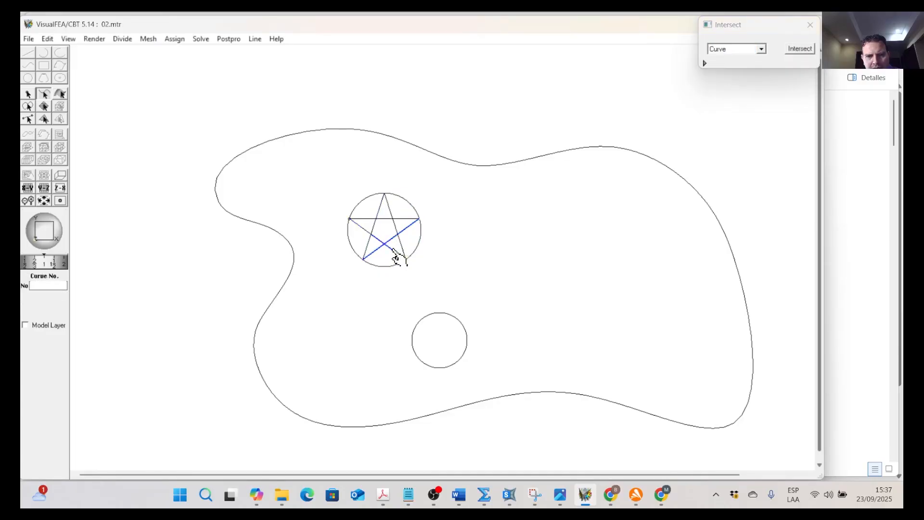
pyautogui.click(801, 50)
pyautogui.click(801, 49)
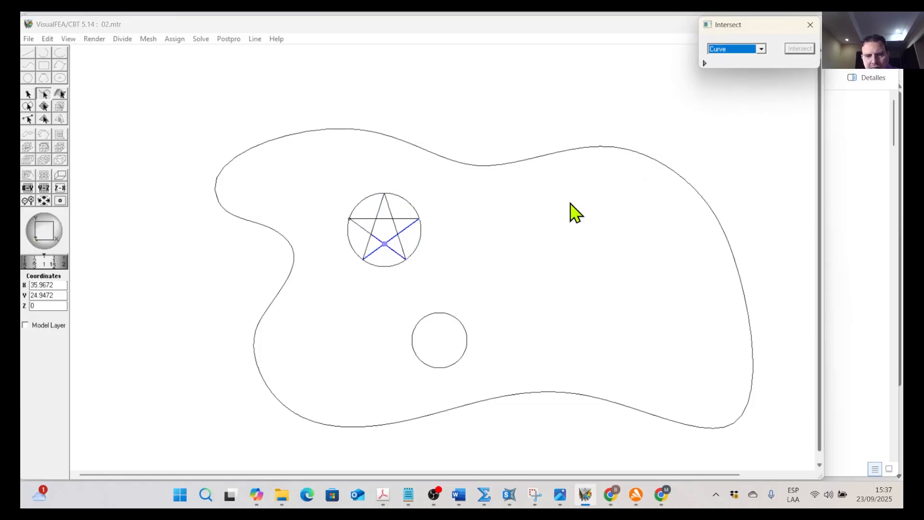
pyautogui.click(403, 243)
pyautogui.click(409, 228)
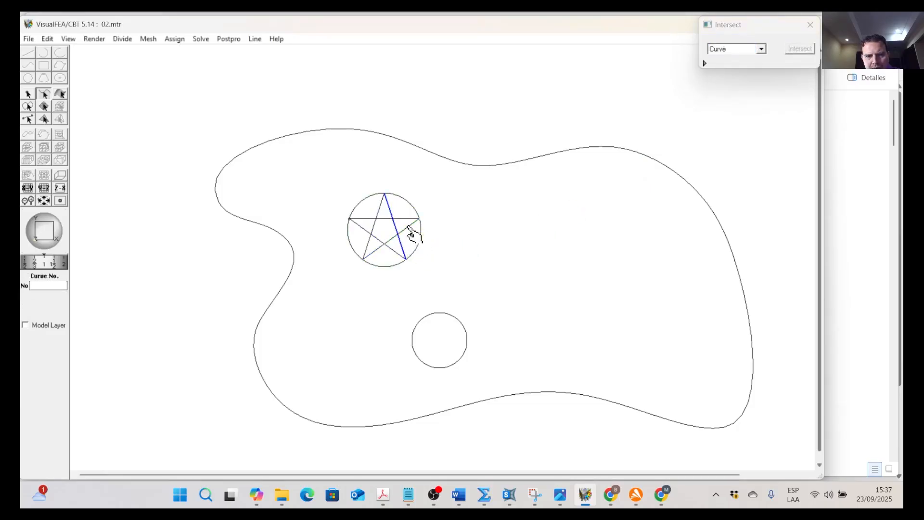
pyautogui.click(800, 49)
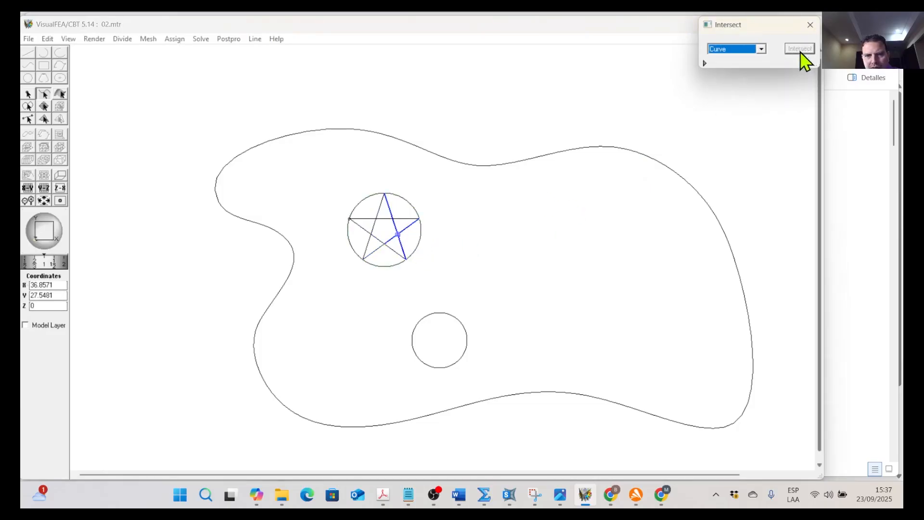
# Intersect the star's horizontal line with the two diagonals it crosses at the upper right and upper left inner corners
pyautogui.click(401, 219)
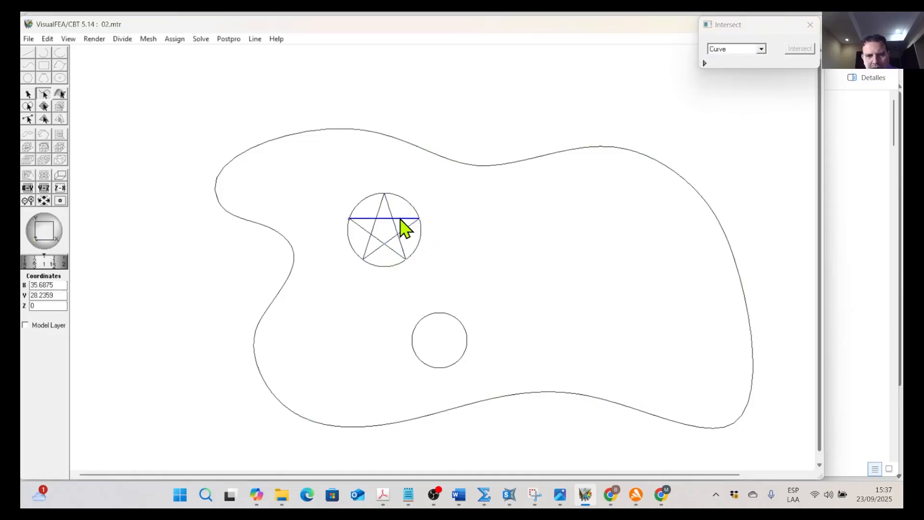
pyautogui.click(391, 214)
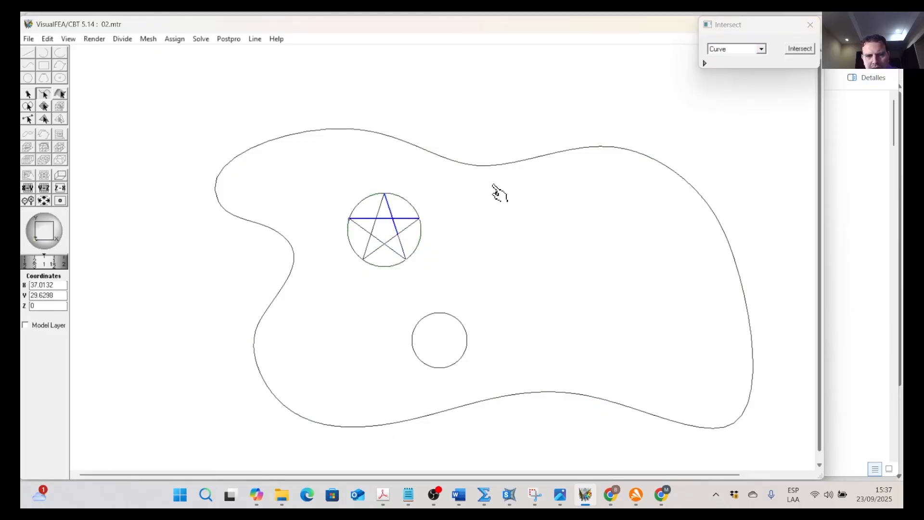
pyautogui.click(801, 49)
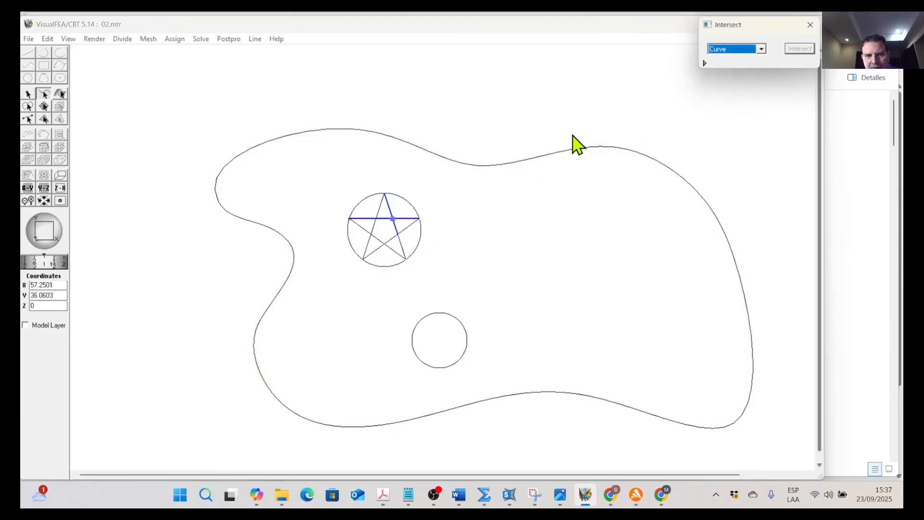
pyautogui.click(379, 210)
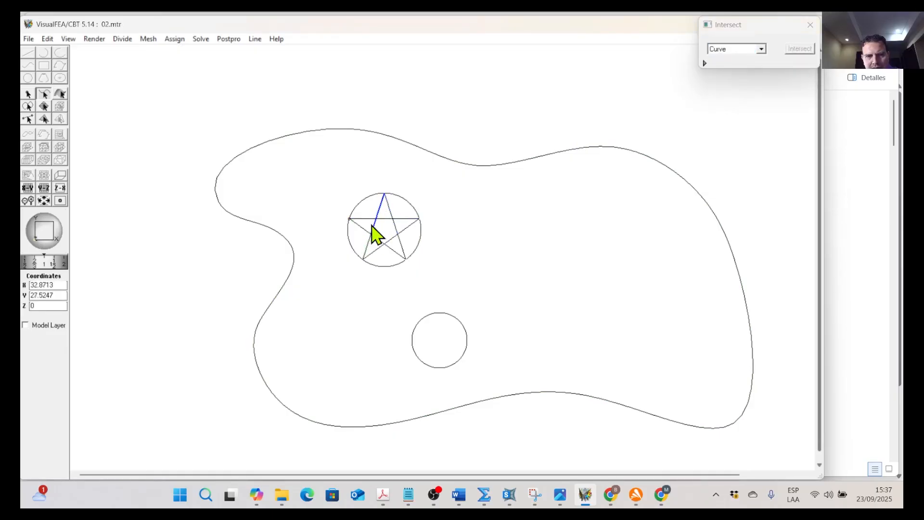
pyautogui.click(374, 219)
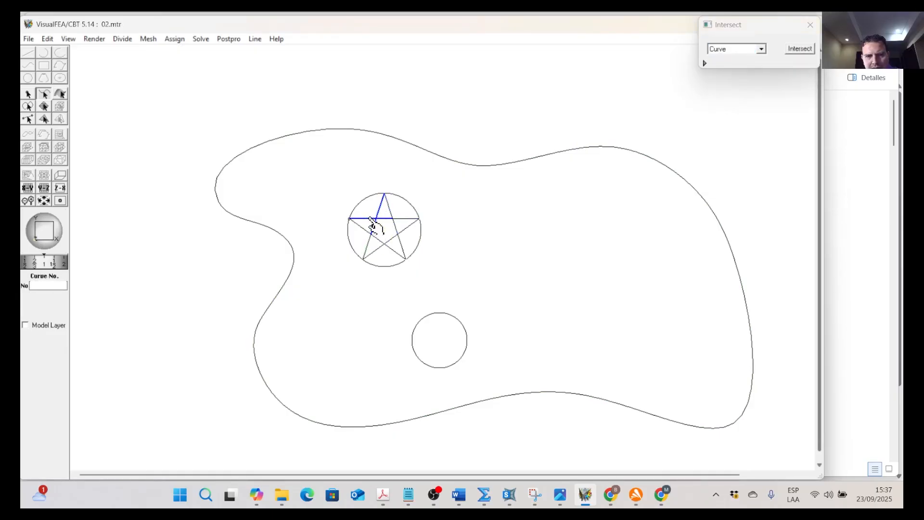
pyautogui.click(800, 48)
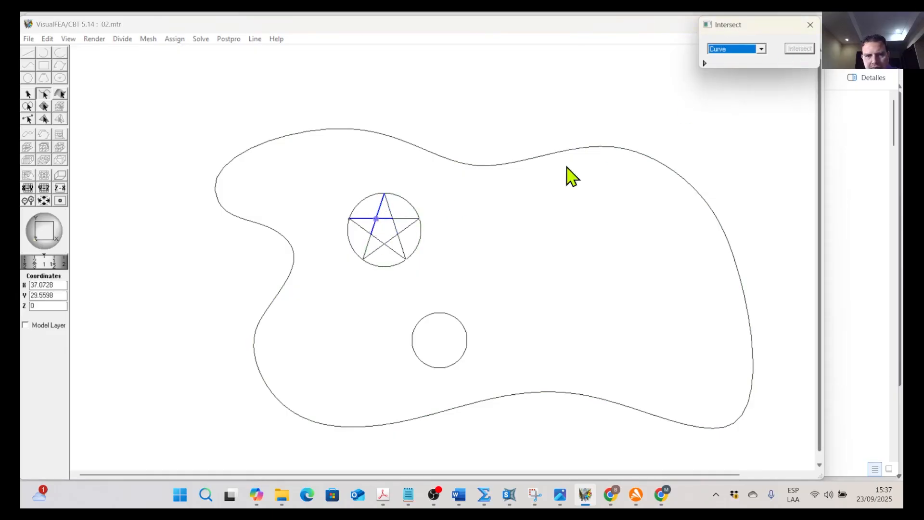
pyautogui.click(360, 226)
pyautogui.keyDown('shift'); pyautogui.click(366, 246); pyautogui.keyUp('shift')
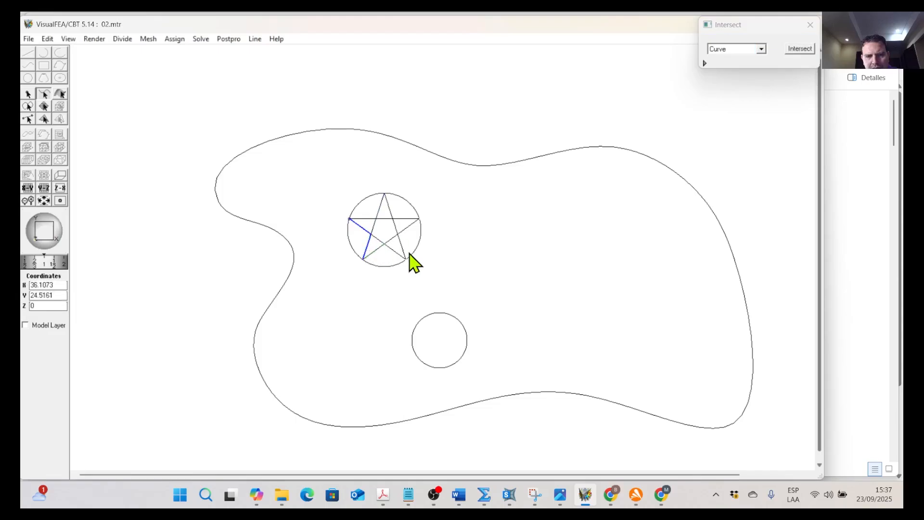
pyautogui.click(810, 29)
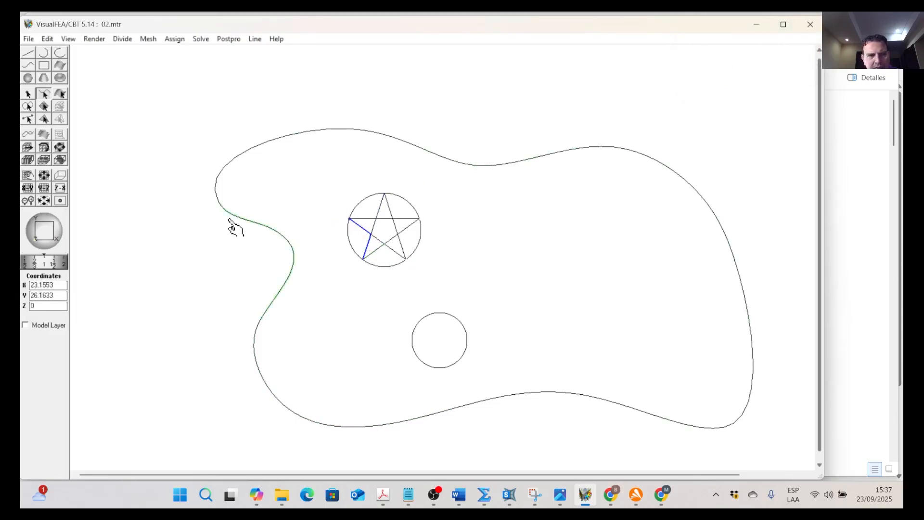
# Delete the inner pentagon segments so that only the star's outline remains inside the upper circle
pyautogui.click(44, 93)
pyautogui.click(378, 240)
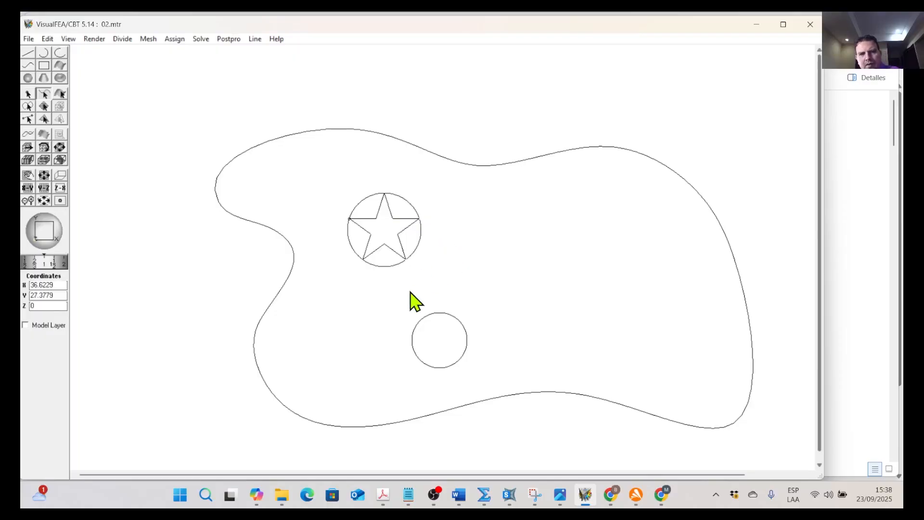
pyautogui.click(406, 262)
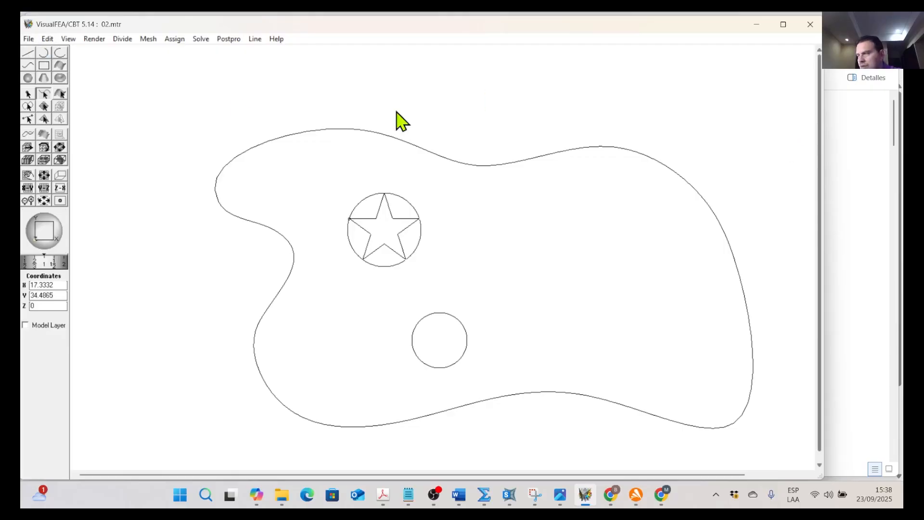
# Save a copy of the model as 02-Estrella-Terminada-01 in the 04.1-Automatic Triangulation folder
pyautogui.click(29, 39)
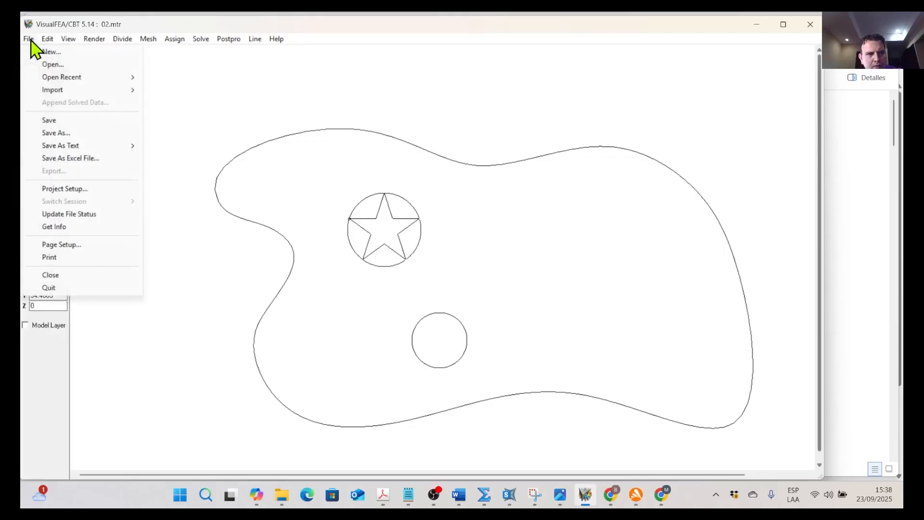
pyautogui.click(81, 137)
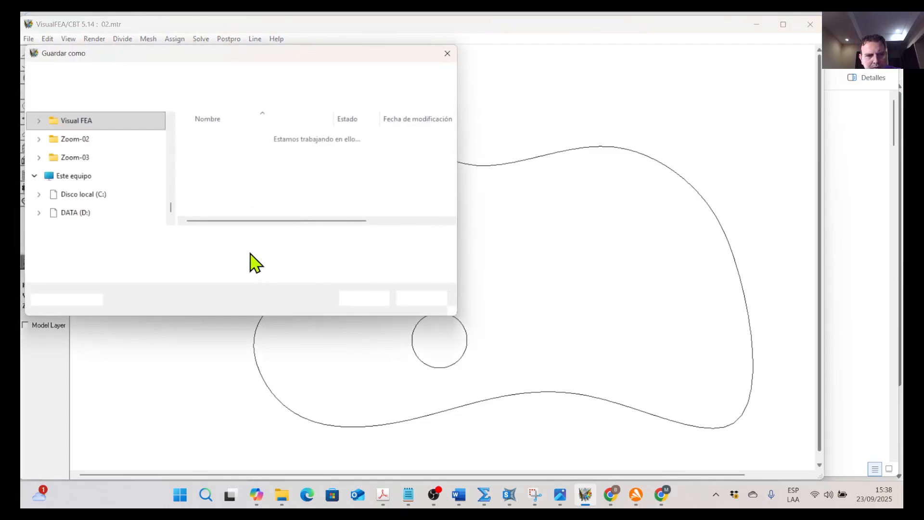
pyautogui.click(127, 238)
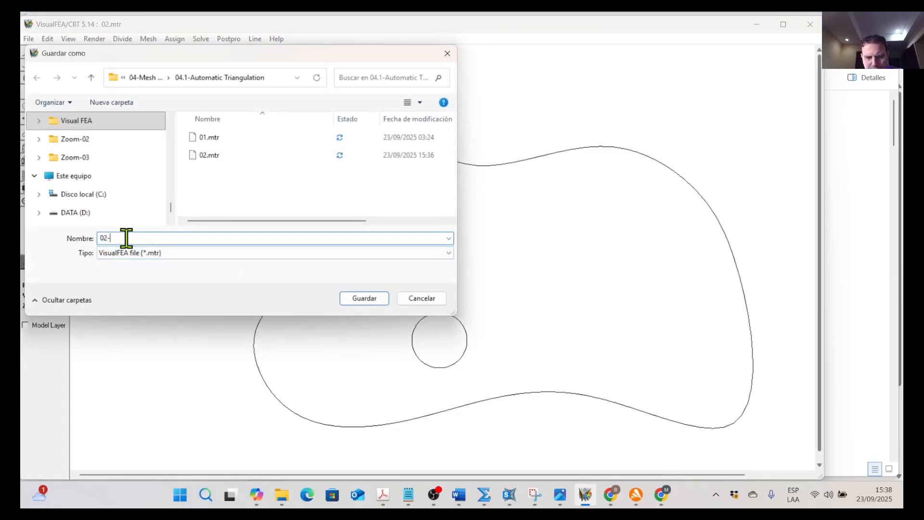
pyautogui.write('-Pas')
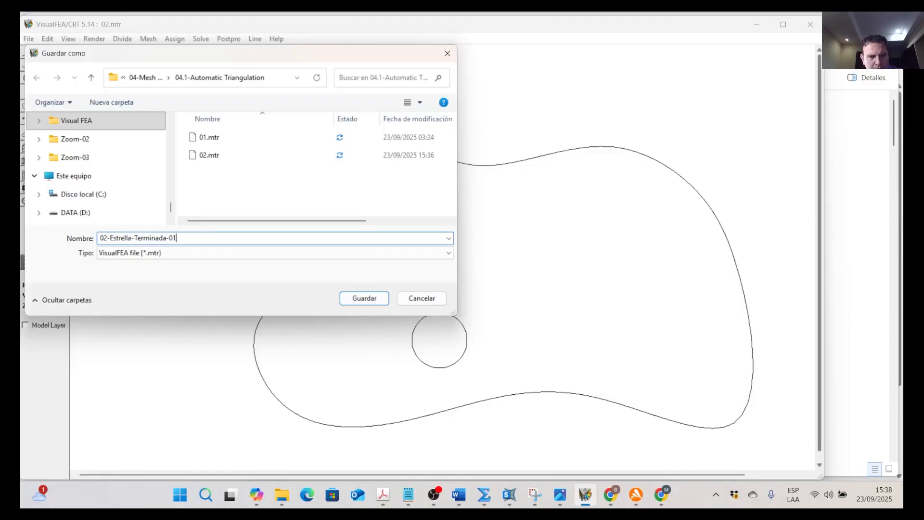
pyautogui.click(375, 298)
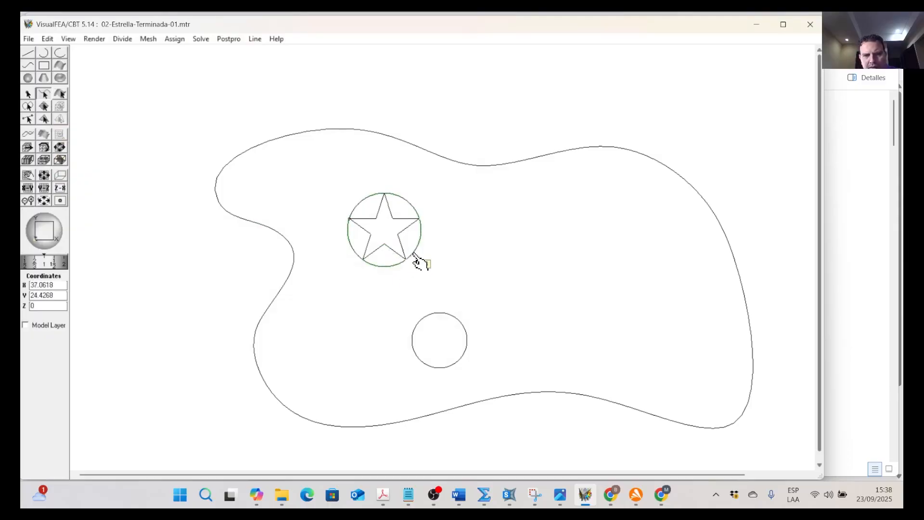
# Delete the circle around the star and link the star's outline segments into one merged curve
pyautogui.click(417, 260)
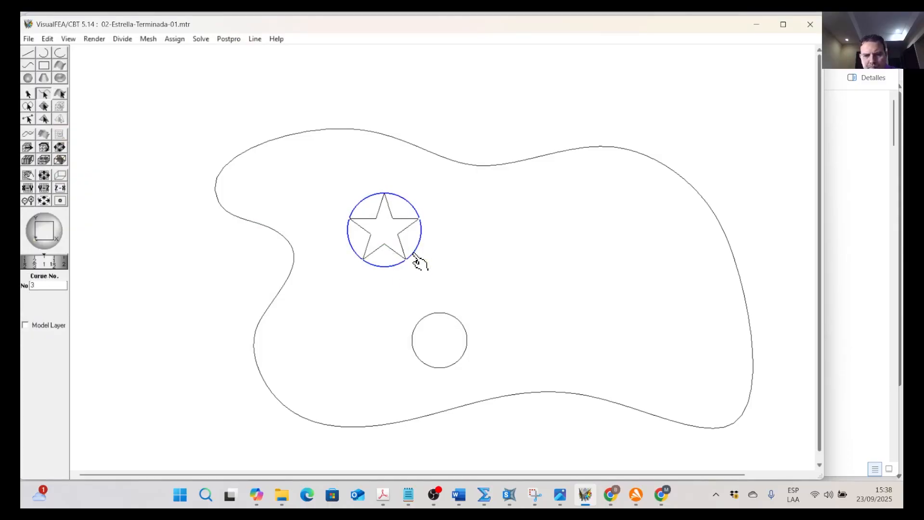
pyautogui.press('Delete')
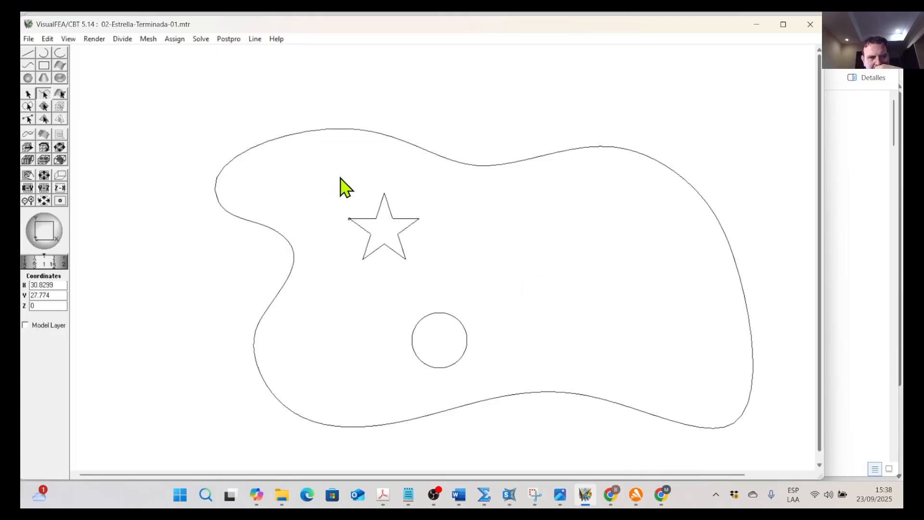
pyautogui.moveTo(336, 172); pyautogui.dragTo(437, 284)
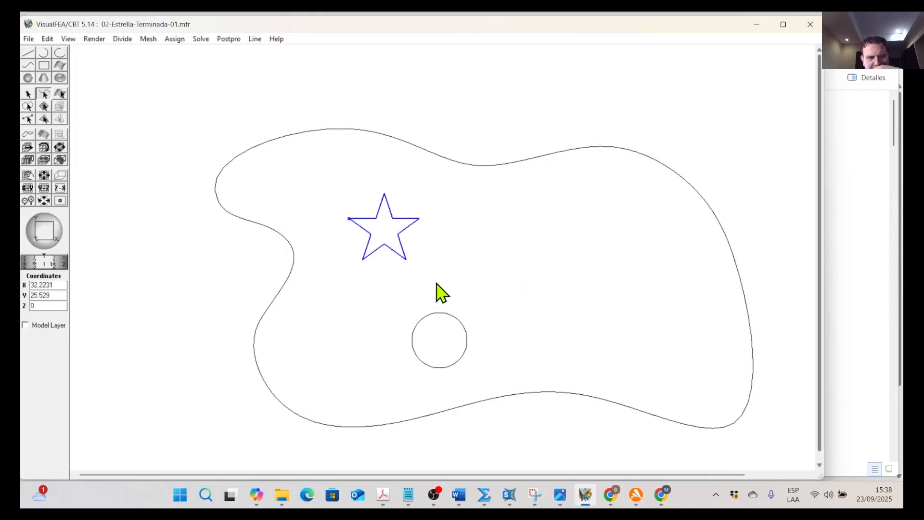
pyautogui.click(48, 39)
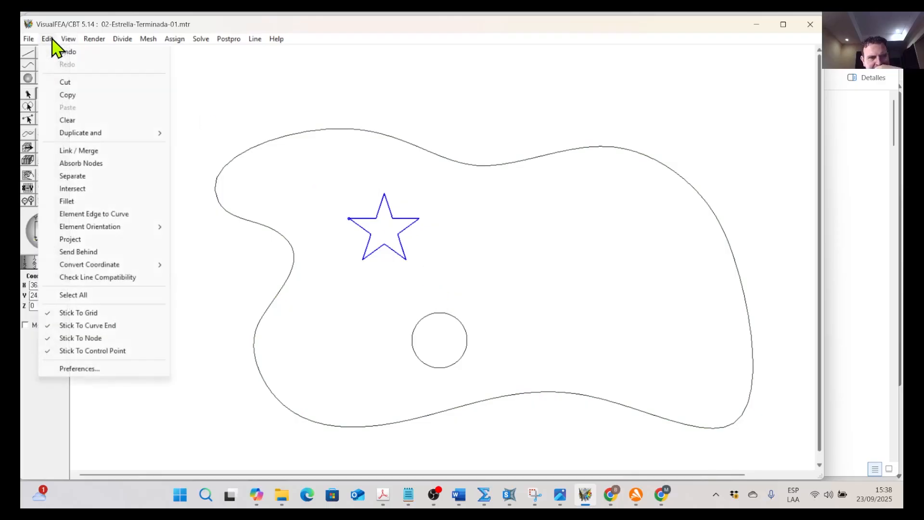
pyautogui.click(82, 151)
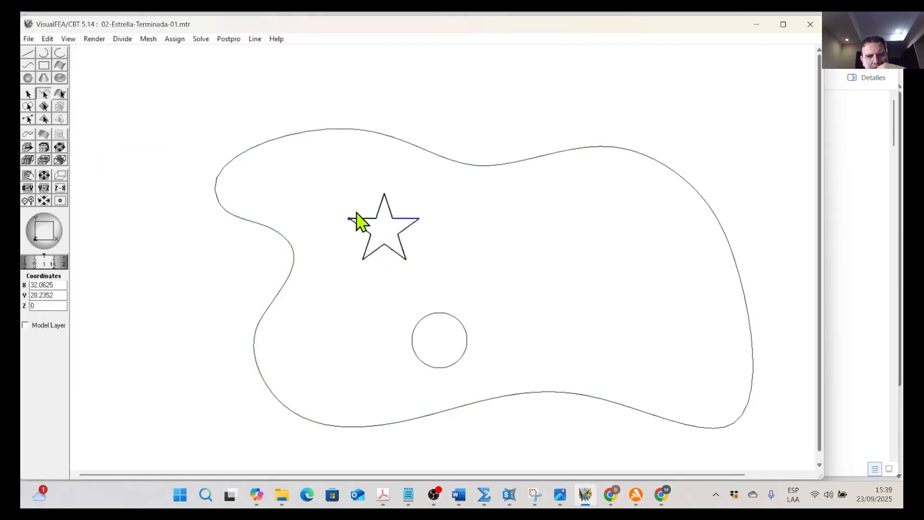
pyautogui.click(462, 244)
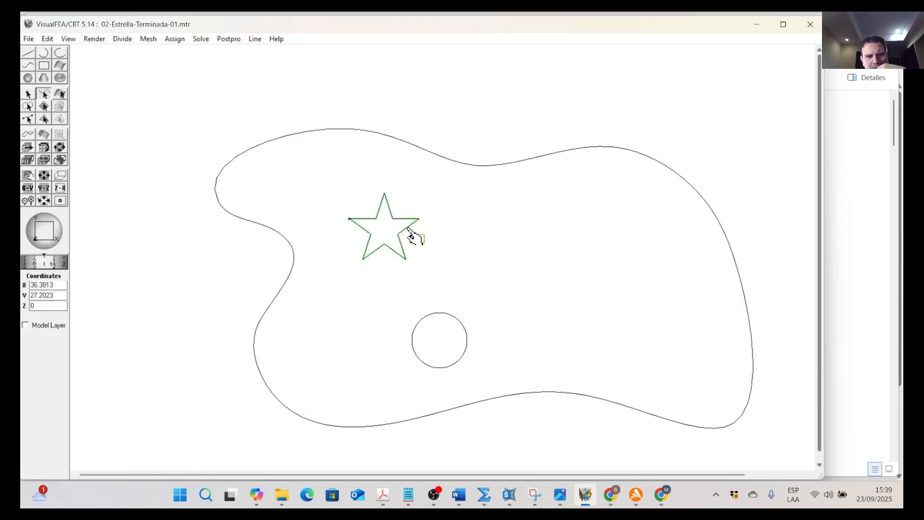
# Save another copy of the model as 02-Estrella-Terminada-02 in the same folder
pyautogui.click(33, 40)
pyautogui.click(72, 134)
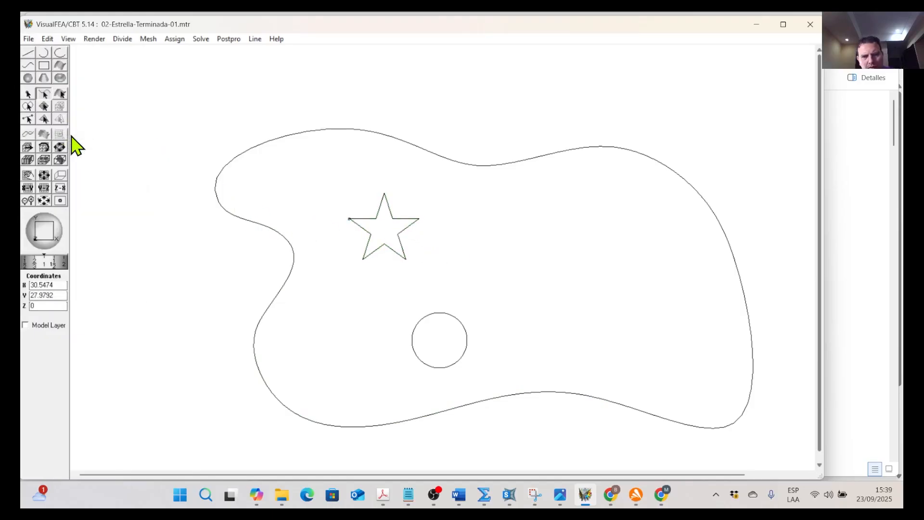
pyautogui.click(173, 238)
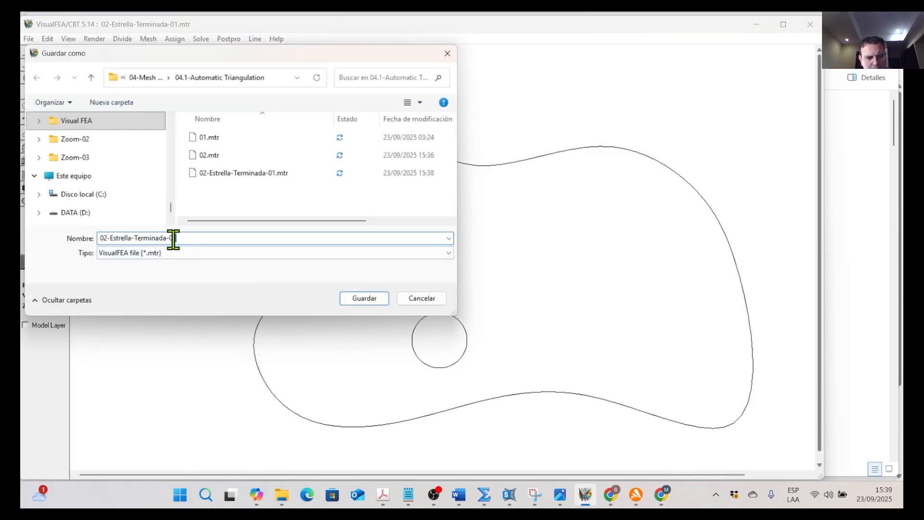
pyautogui.press('BackSpace')
pyautogui.write('2')
pyautogui.click(359, 301)
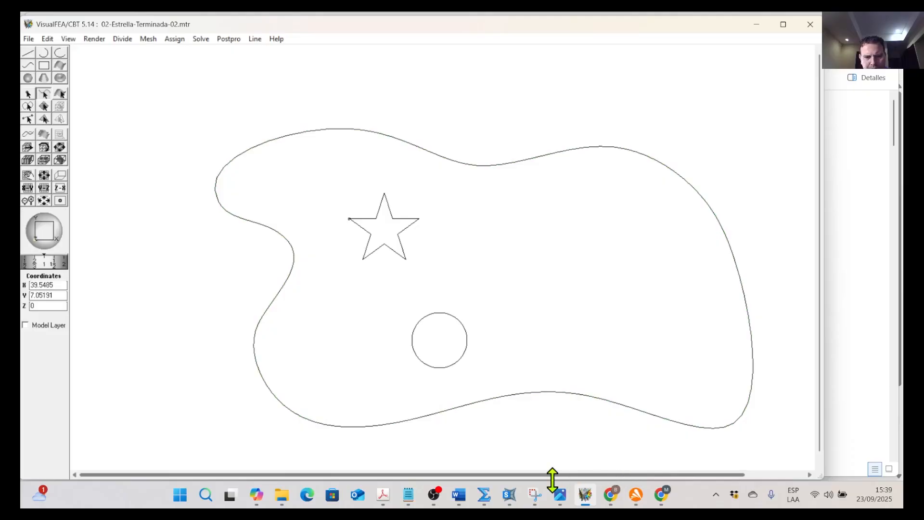
# Try to generate a surface Auto Mesh of the region around the star and circular hole, using Tria 3 elements and Advancing front (paving)
pyautogui.click(384, 495)
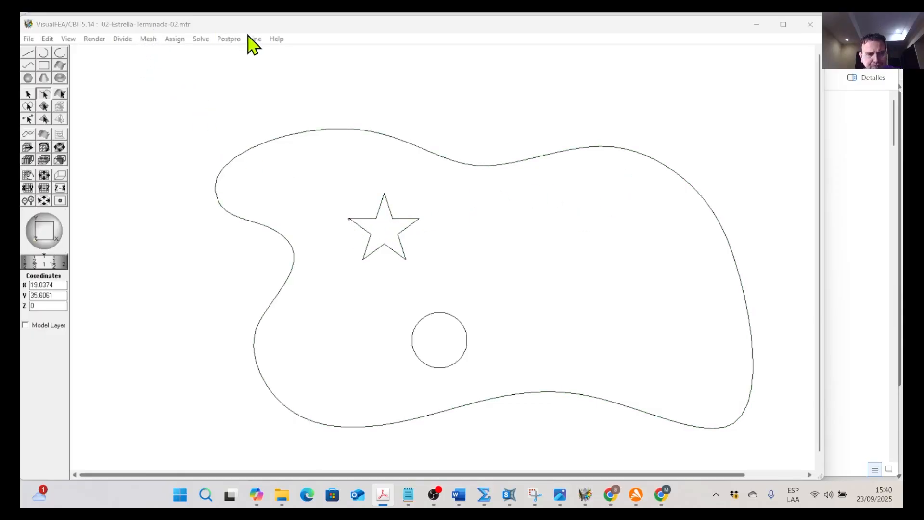
pyautogui.click(148, 38)
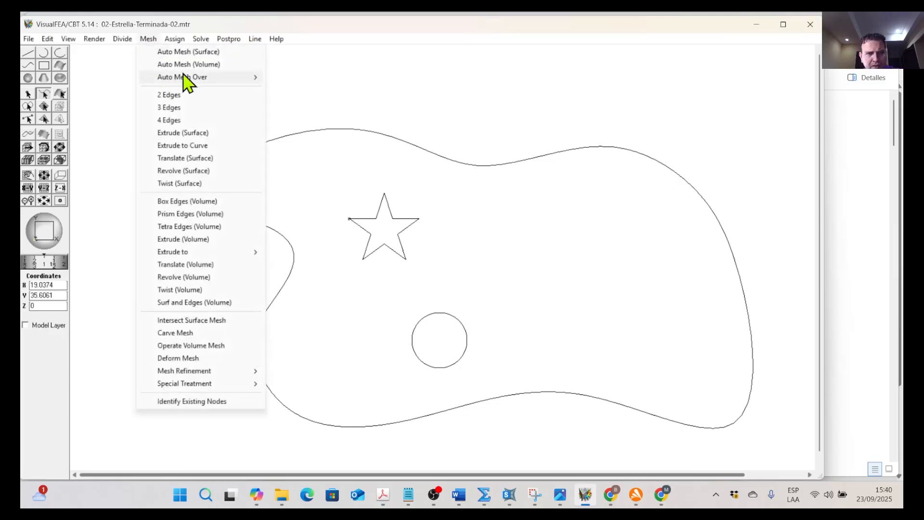
pyautogui.click(208, 52)
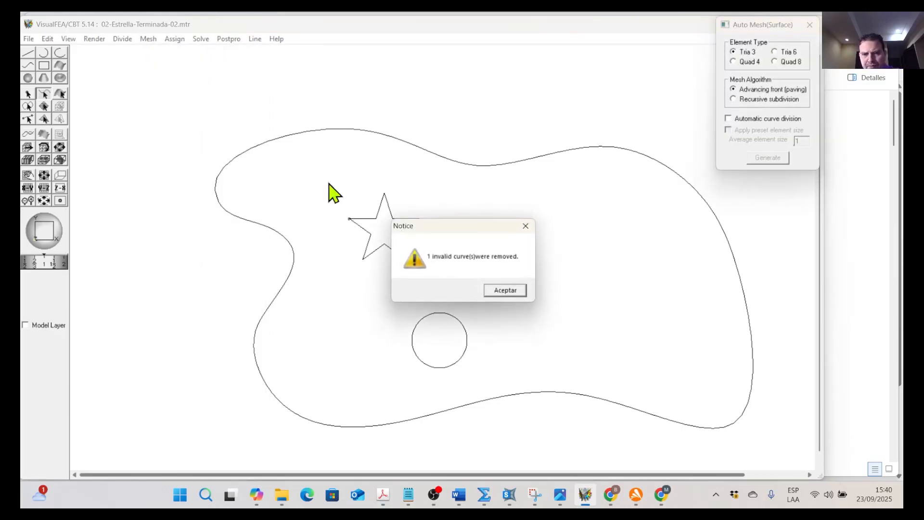
pyautogui.click(506, 290)
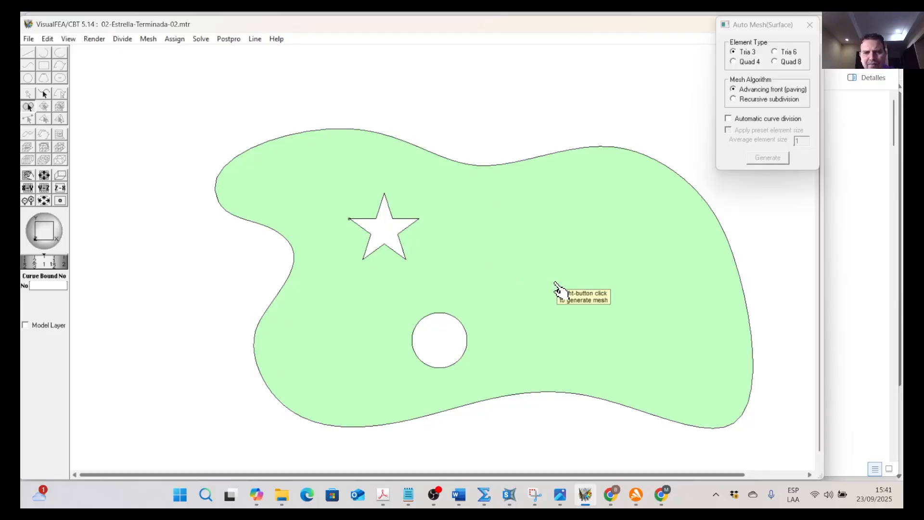
pyautogui.rightClick(543, 264)
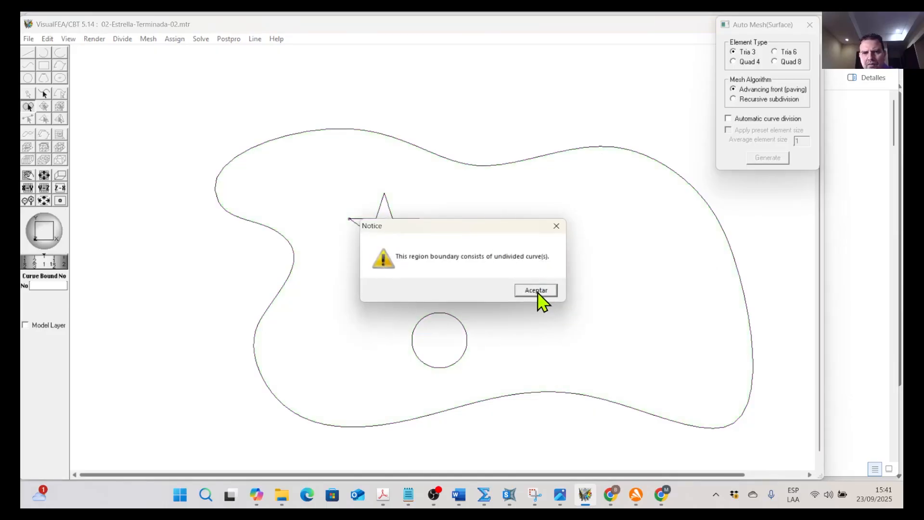
pyautogui.click(541, 290)
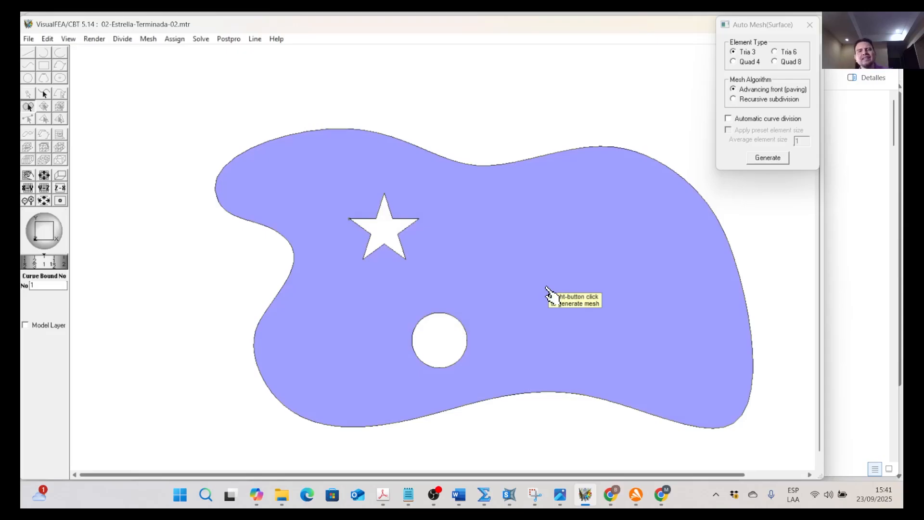
pyautogui.click(452, 121)
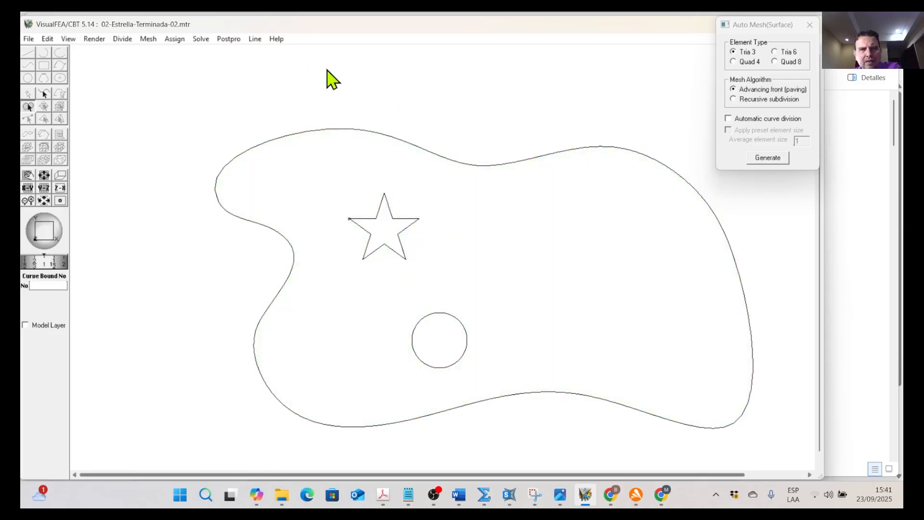
pyautogui.click(810, 24)
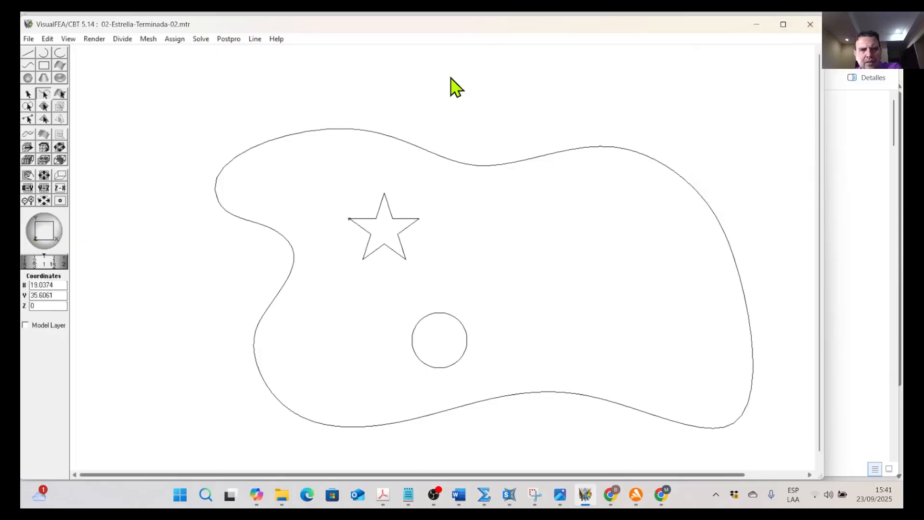
# Divide the irregular outer boundary curve into 60 divisions with a 1:1 weight
pyautogui.click(433, 155)
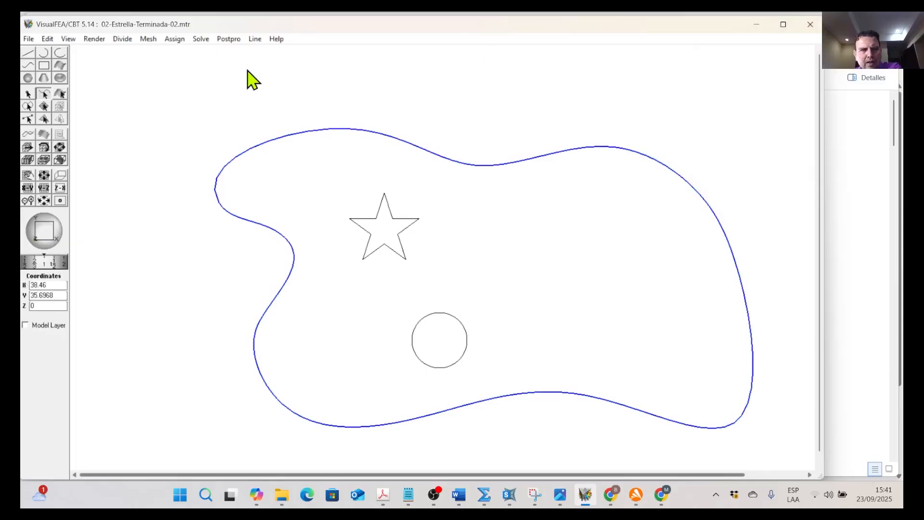
pyautogui.click(122, 39)
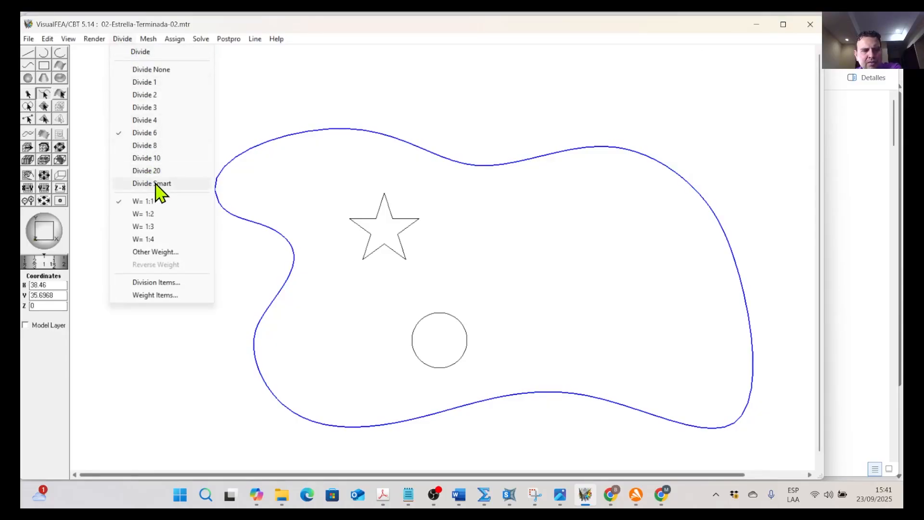
pyautogui.click(141, 53)
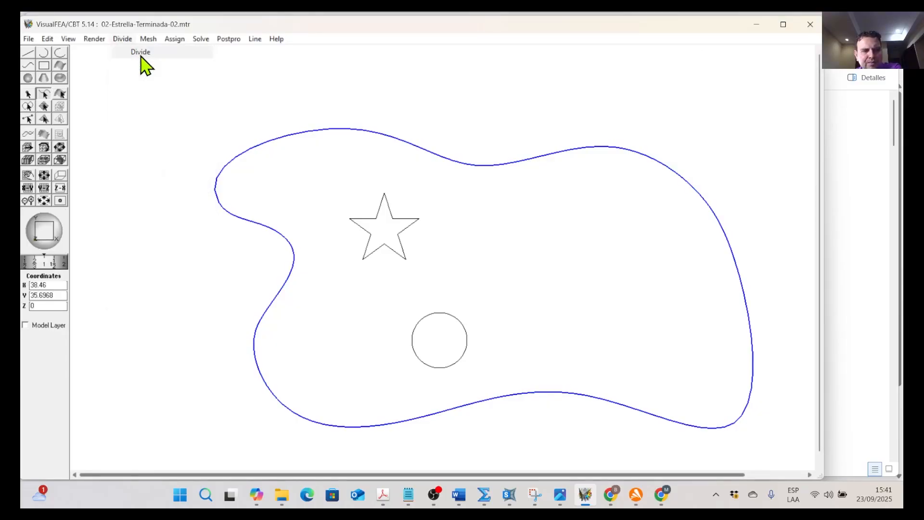
pyautogui.moveTo(110, 347); pyautogui.dragTo(95, 346)
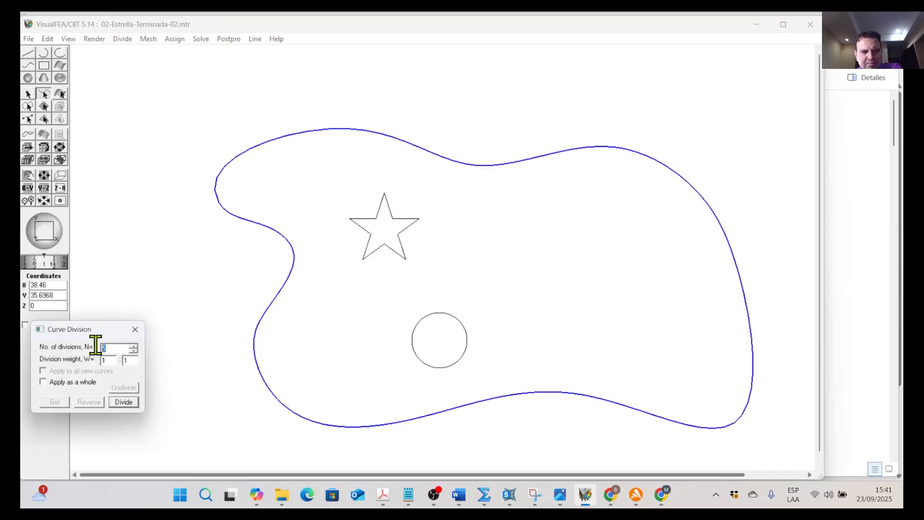
pyautogui.write('60')
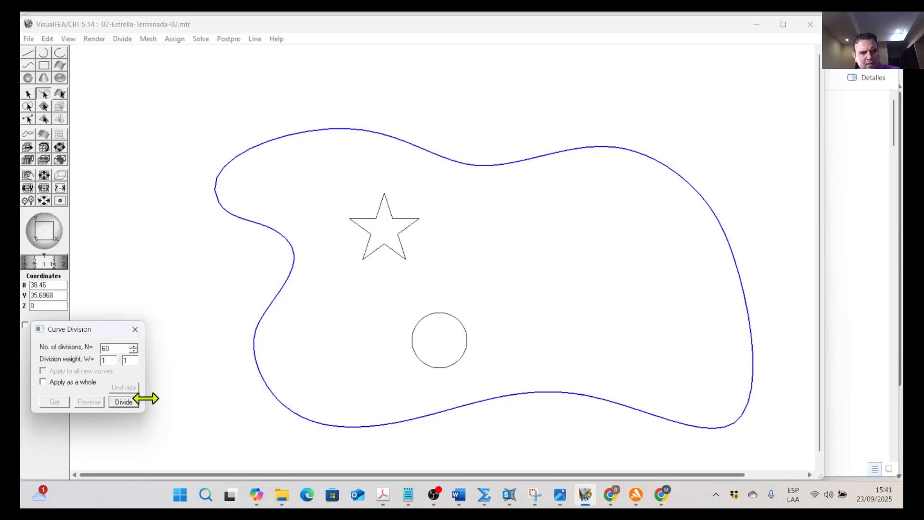
pyautogui.click(129, 403)
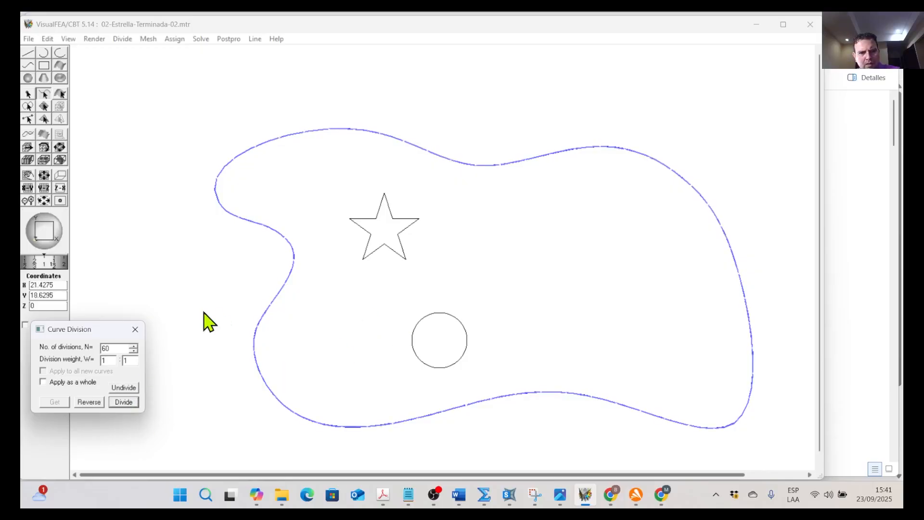
pyautogui.click(135, 329)
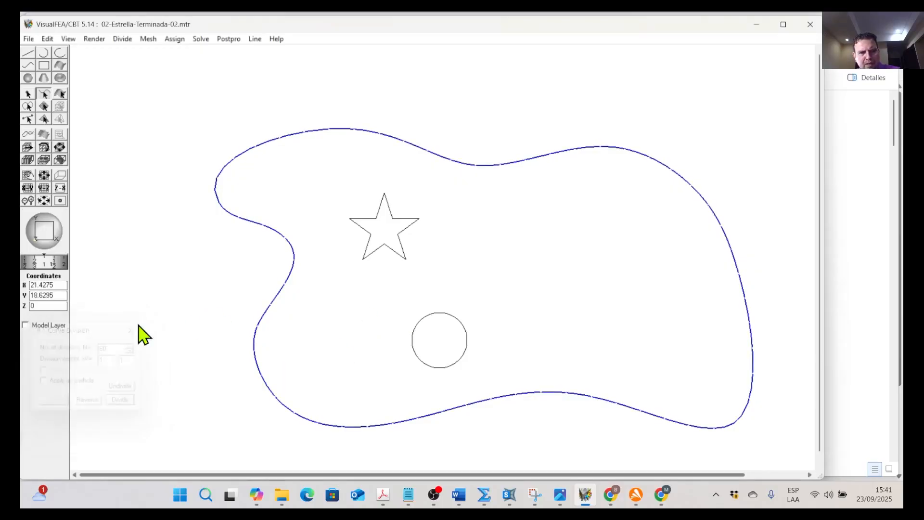
# Select the star's merged outline and divide it into 20 segments
pyautogui.click(375, 219)
pyautogui.click(374, 219)
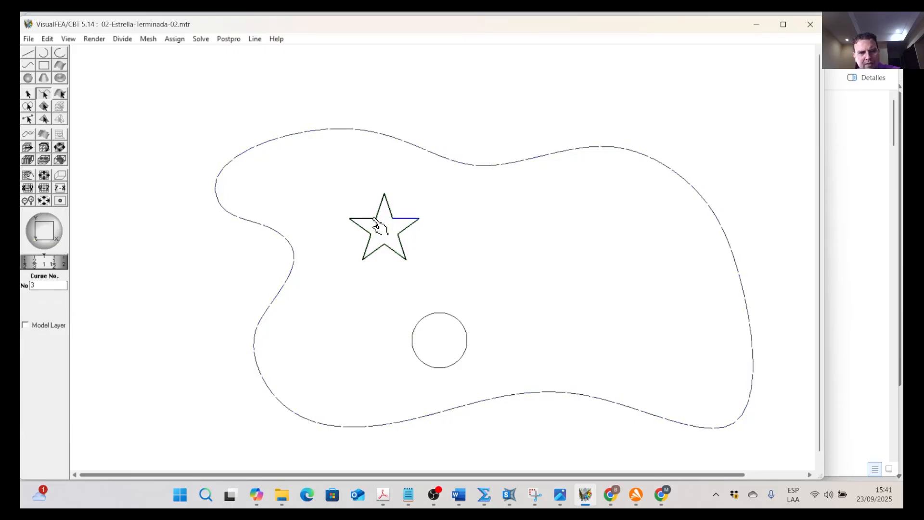
pyautogui.click(449, 315)
pyautogui.moveTo(327, 173); pyautogui.dragTo(477, 379)
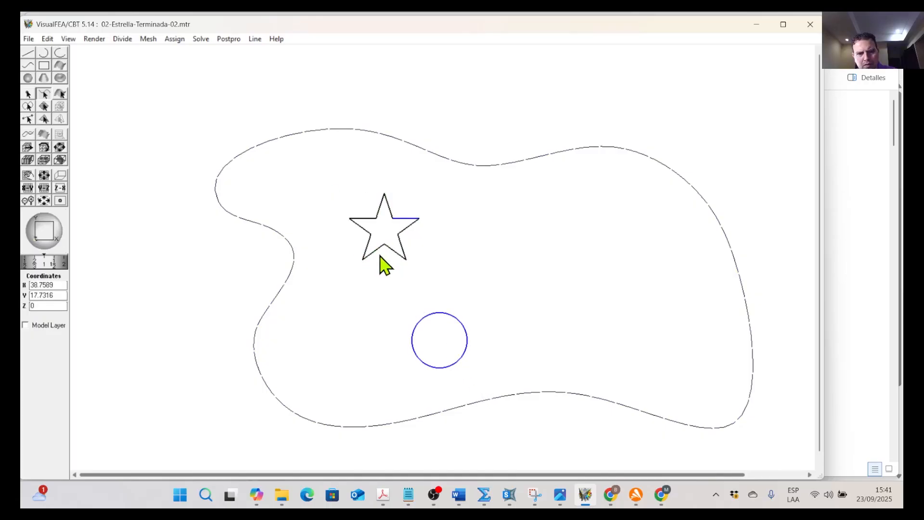
pyautogui.click(432, 270)
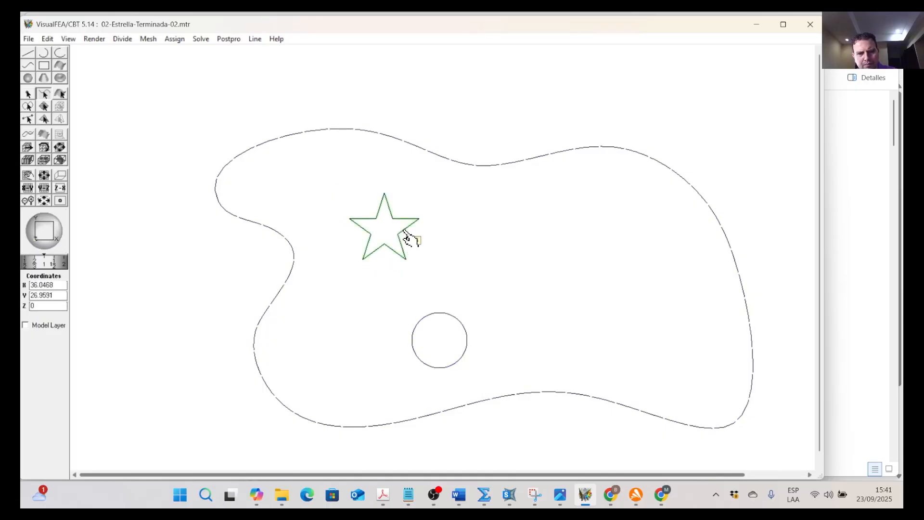
pyautogui.click(405, 231)
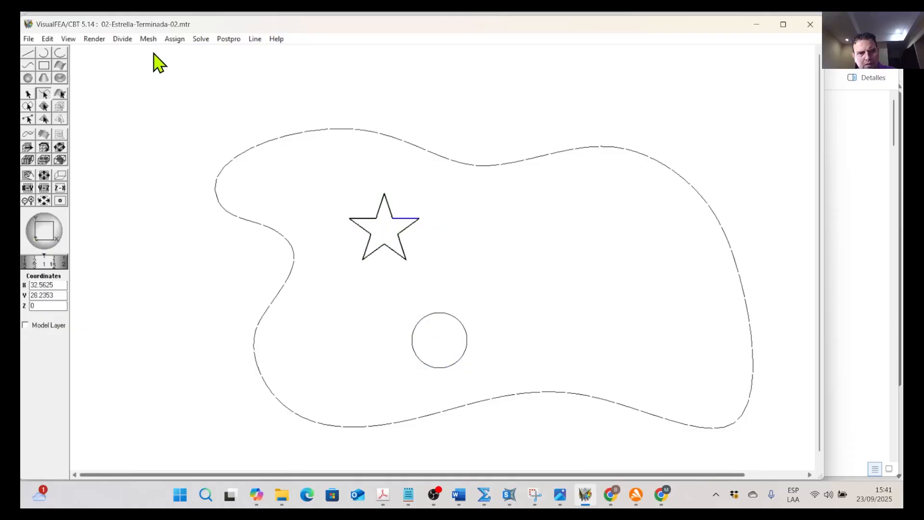
pyautogui.click(118, 39)
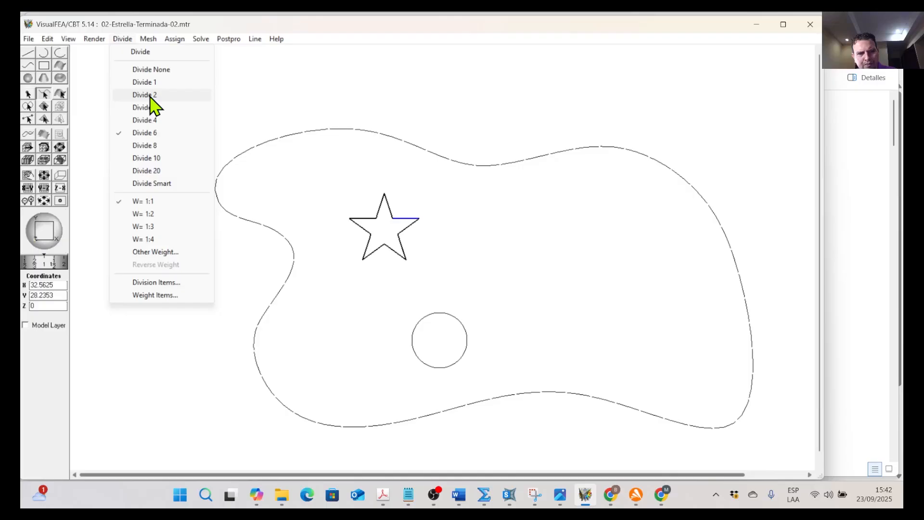
pyautogui.click(162, 170)
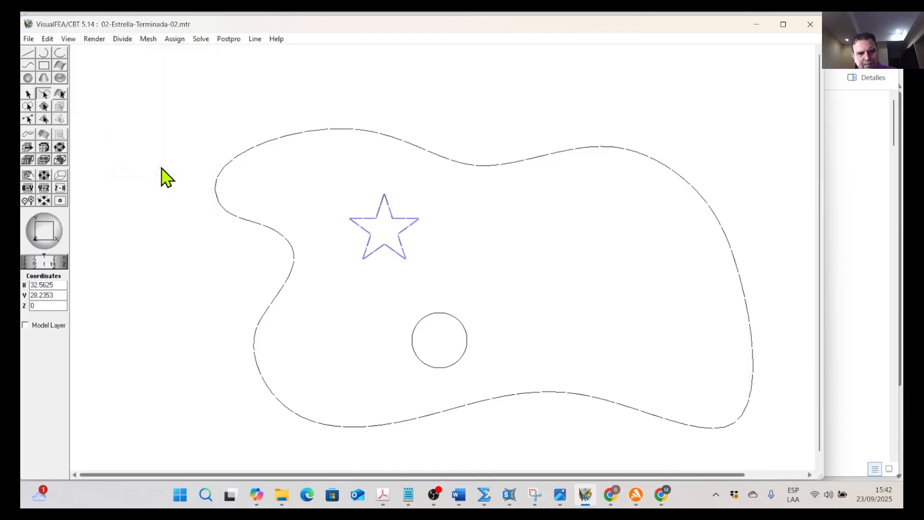
# Divide the circular hole's curve into 20 segments
pyautogui.click(436, 318)
pyautogui.click(120, 40)
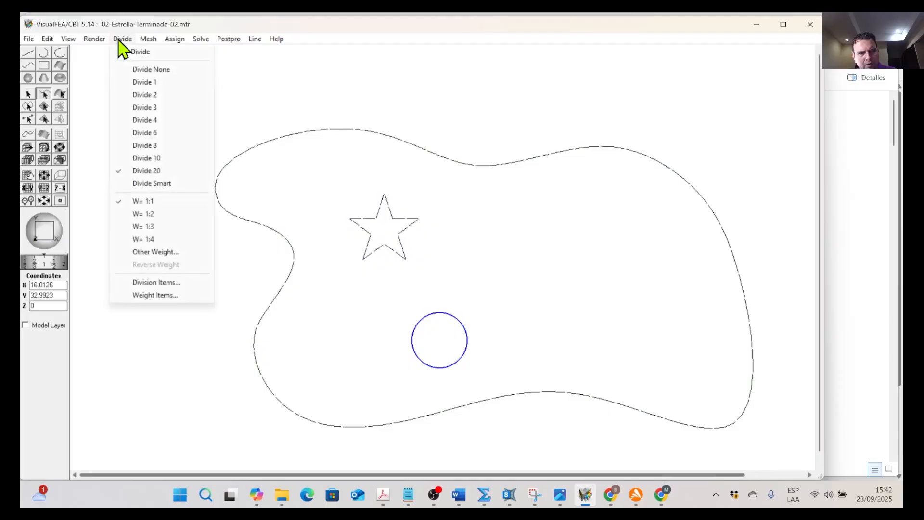
pyautogui.click(161, 172)
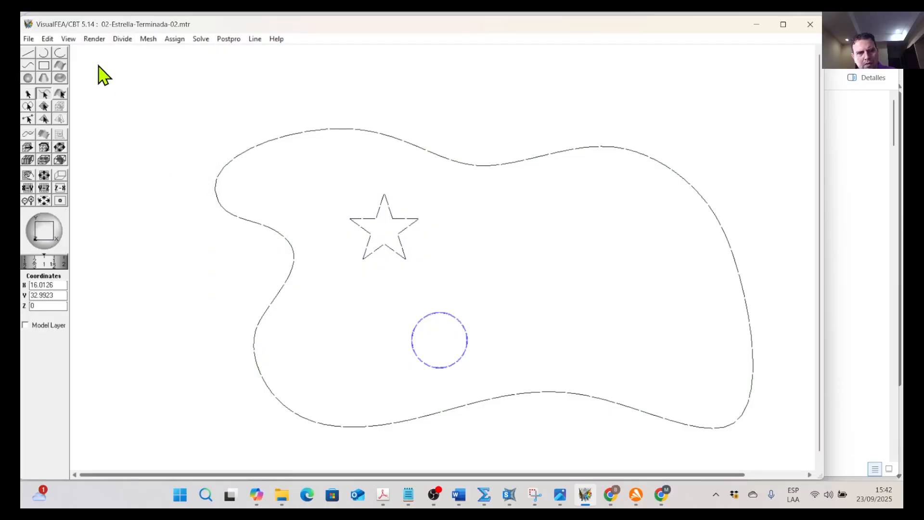
# Select the circular hole's curve again and set its division to 10 segments
pyautogui.click(437, 294)
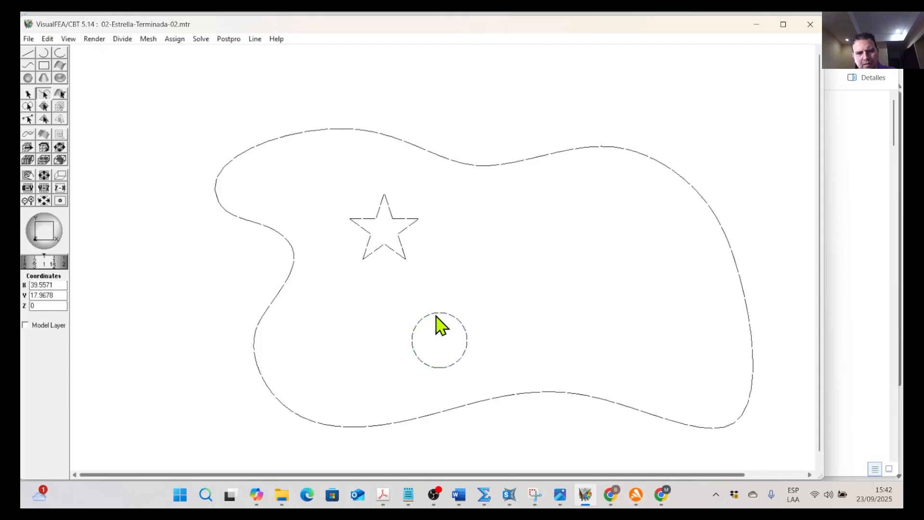
pyautogui.click(438, 312)
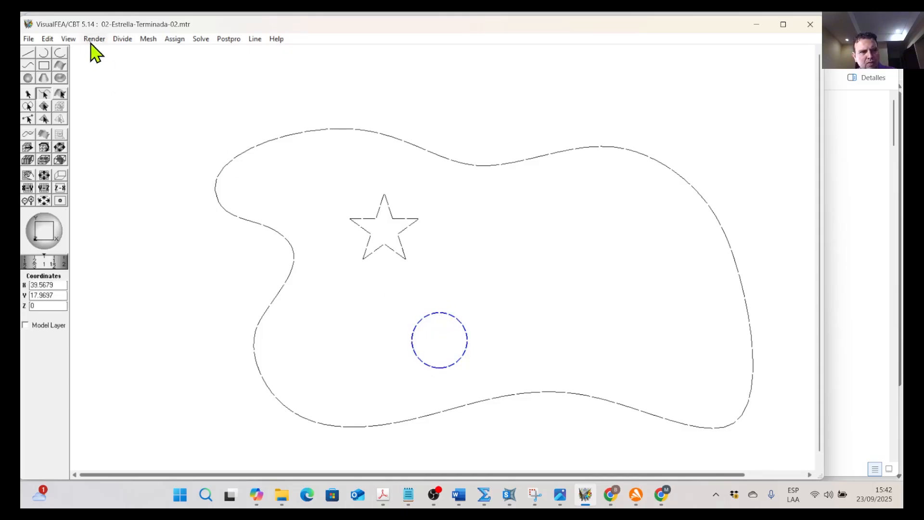
pyautogui.click(123, 39)
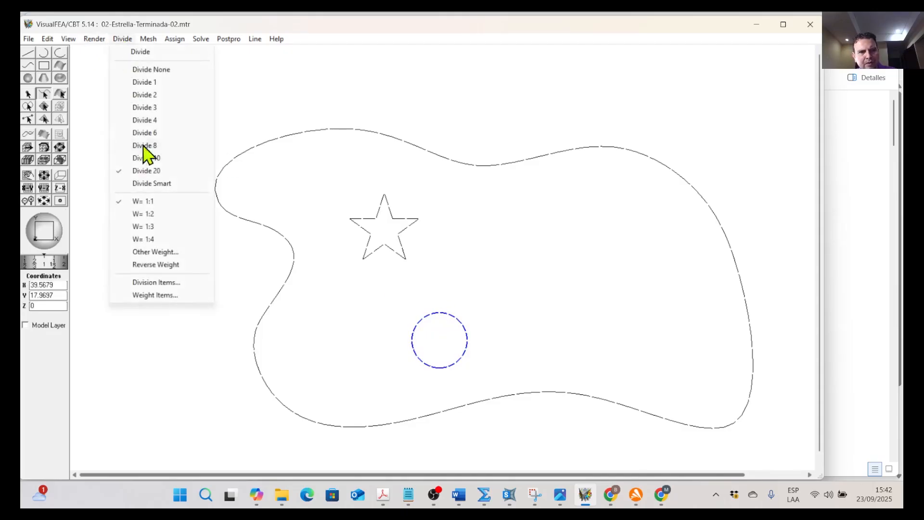
pyautogui.click(146, 157)
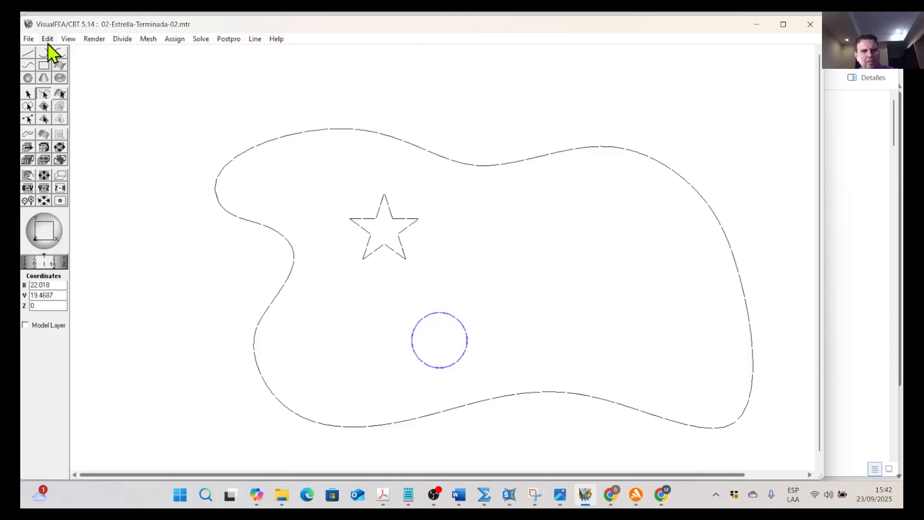
# Save a copy of the divided model as 02-Estrella-Terminada-03 in the 04.1-Automatic Triangulation folder
pyautogui.click(29, 38)
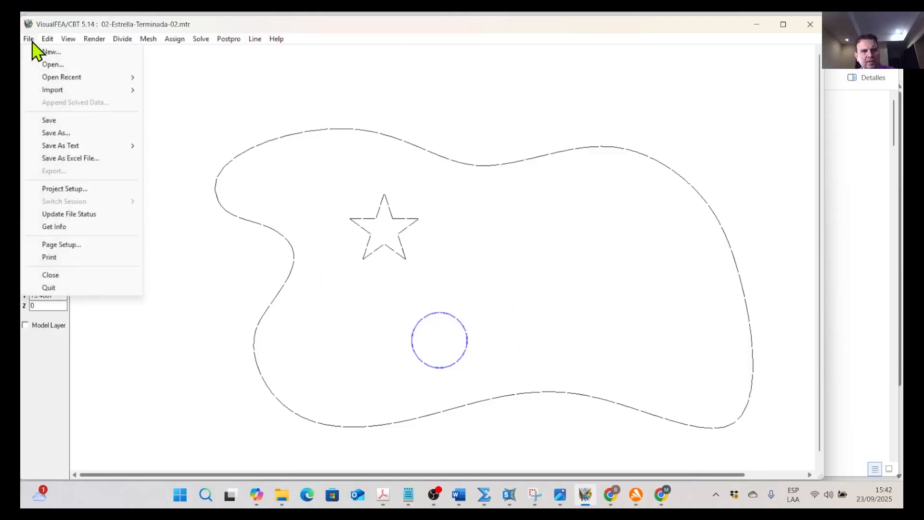
pyautogui.click(60, 133)
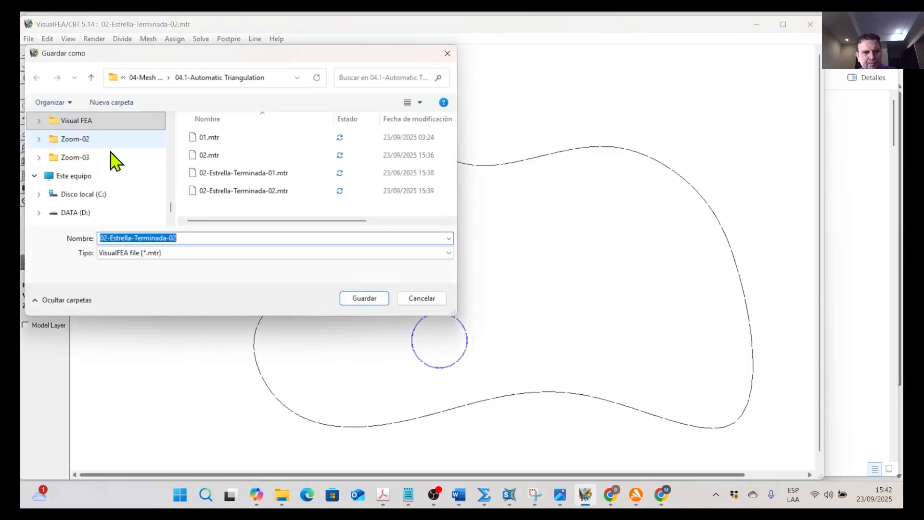
pyautogui.click(182, 238)
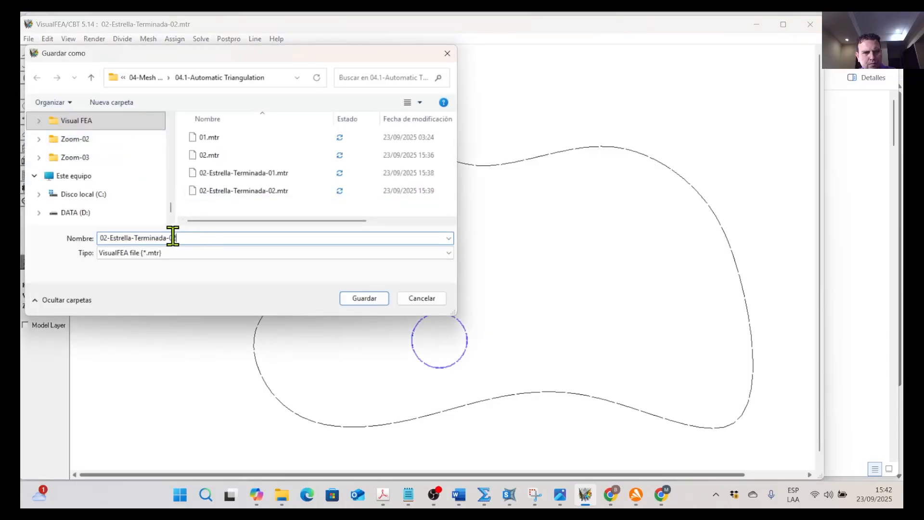
pyautogui.write('3')
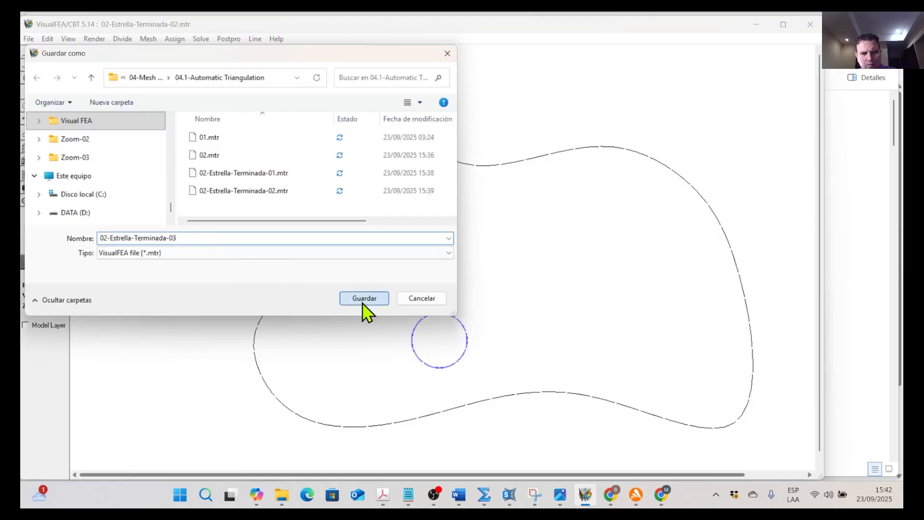
pyautogui.click(362, 301)
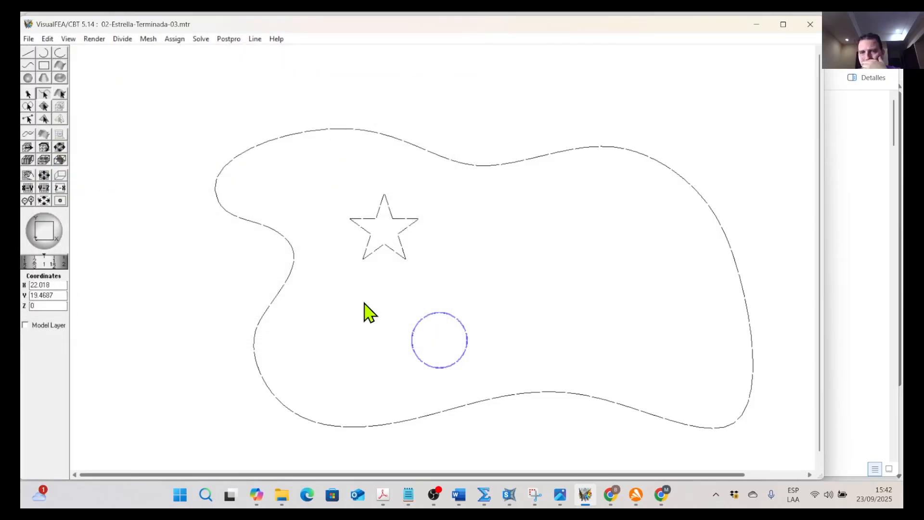
pyautogui.click(661, 495)
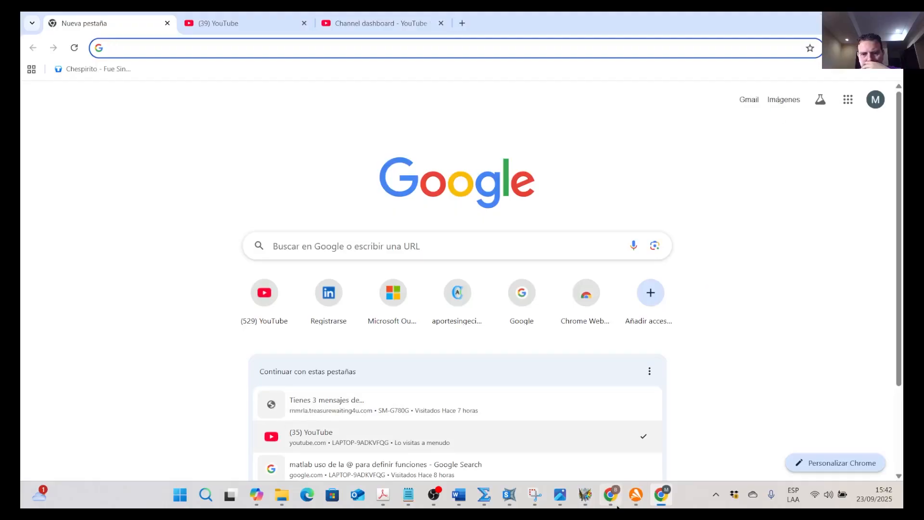
pyautogui.click(586, 498)
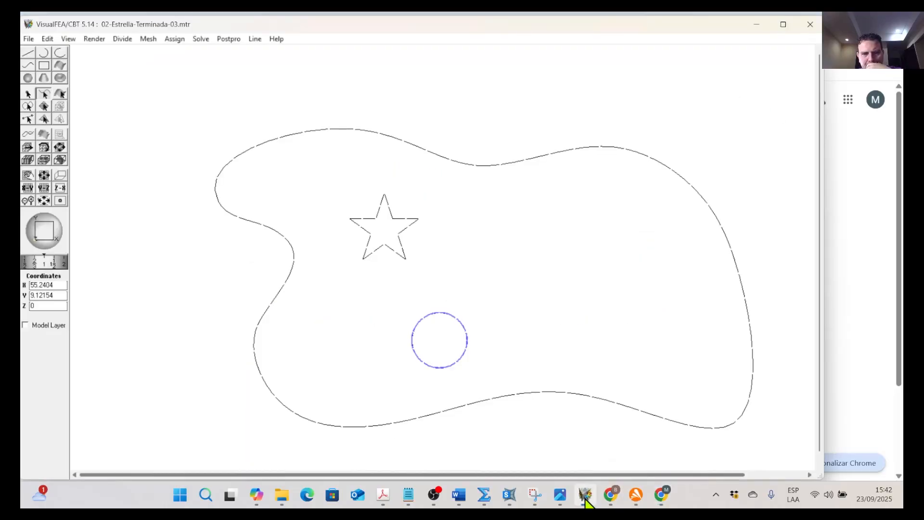
pyautogui.click(846, 172)
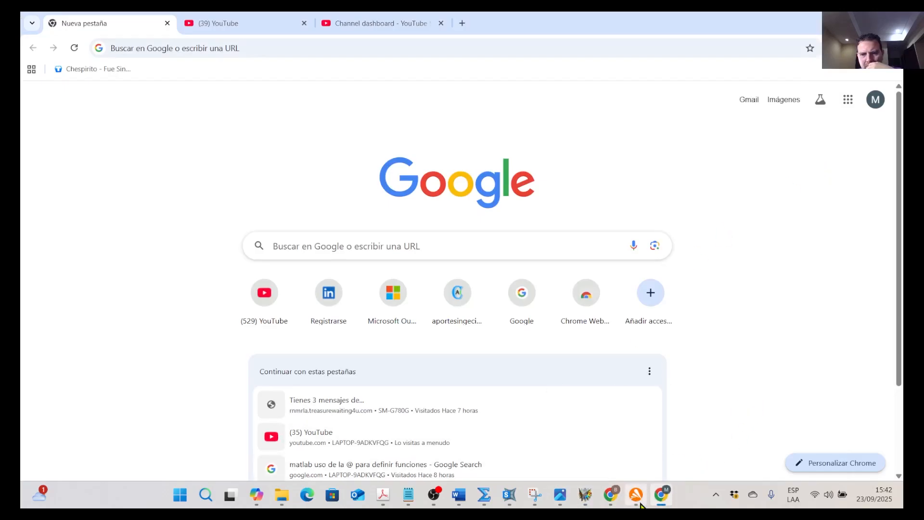
pyautogui.click(587, 498)
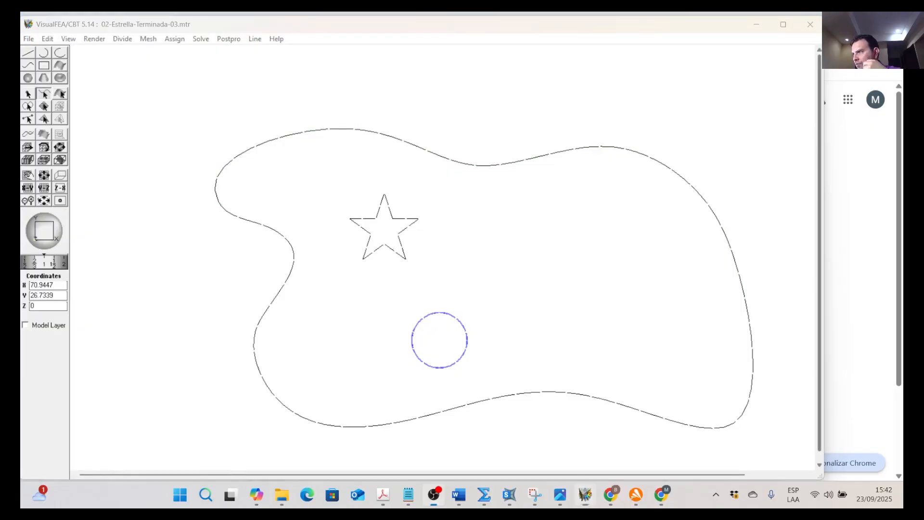
# Generate a surface Auto Mesh of the region around the star and circular hole, using Tria 3 elements and Advancing front (paving)
pyautogui.click(477, 130)
pyautogui.click(149, 39)
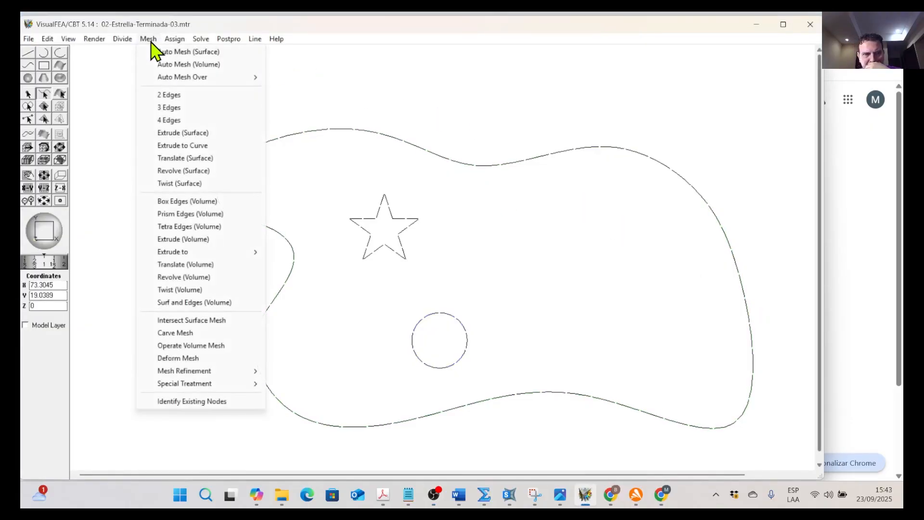
pyautogui.click(176, 52)
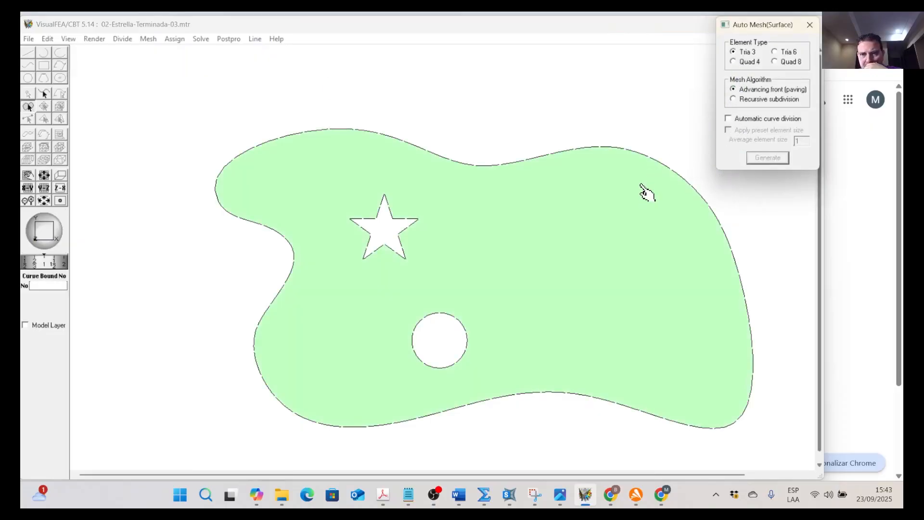
pyautogui.click(643, 192)
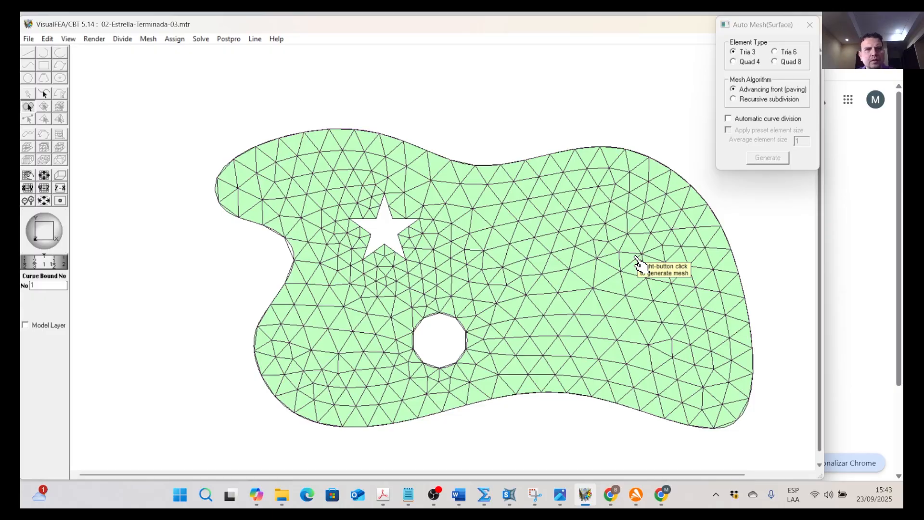
pyautogui.click(175, 64)
pyautogui.click(346, 173)
pyautogui.click(217, 115)
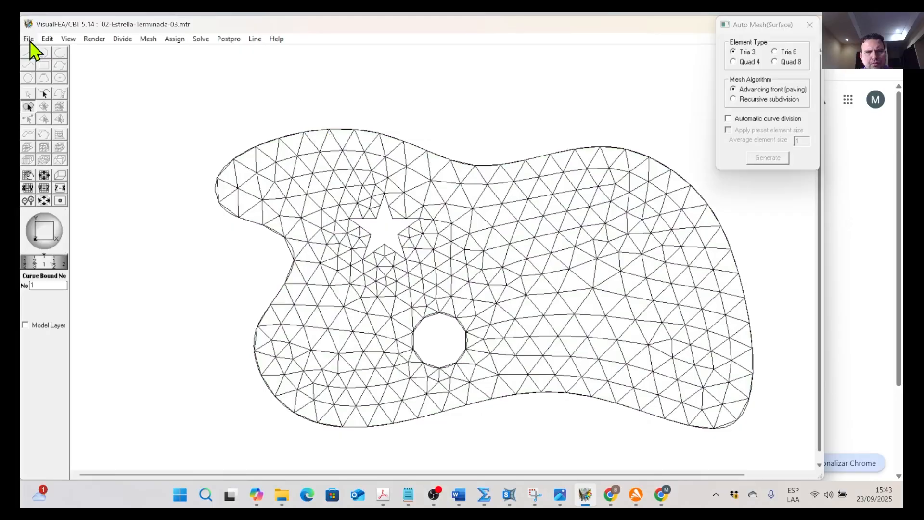
# Save a copy of the meshed model as 02-Estrella-Terminada-Mallado Generado-04 in the 04.1-Automatic Triangulation folder
pyautogui.click(29, 39)
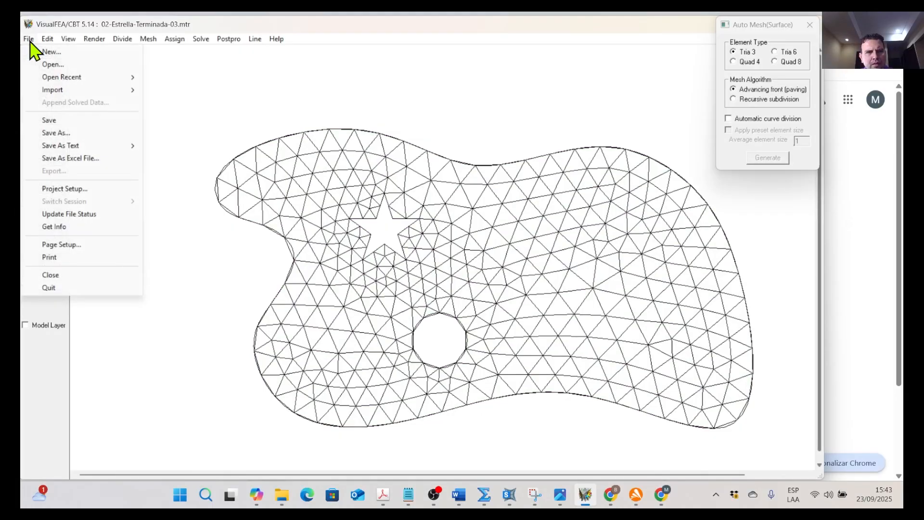
pyautogui.click(55, 133)
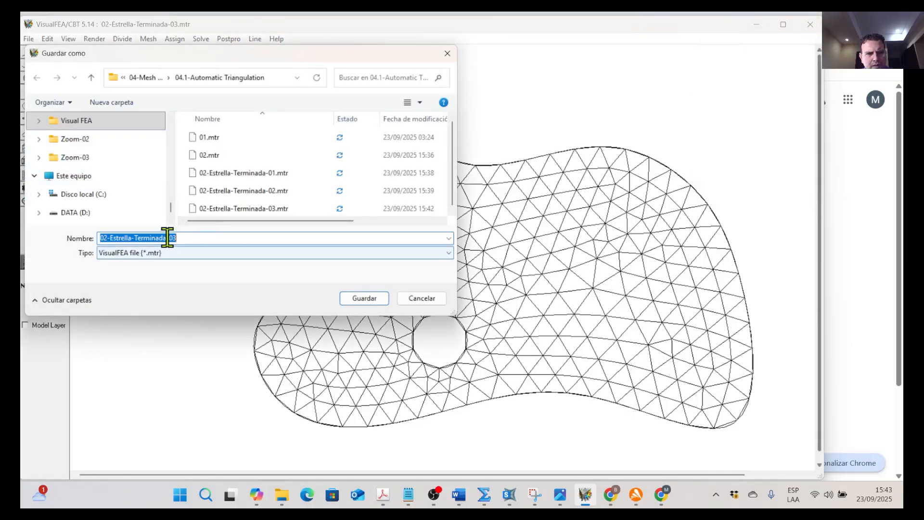
pyautogui.click(172, 238)
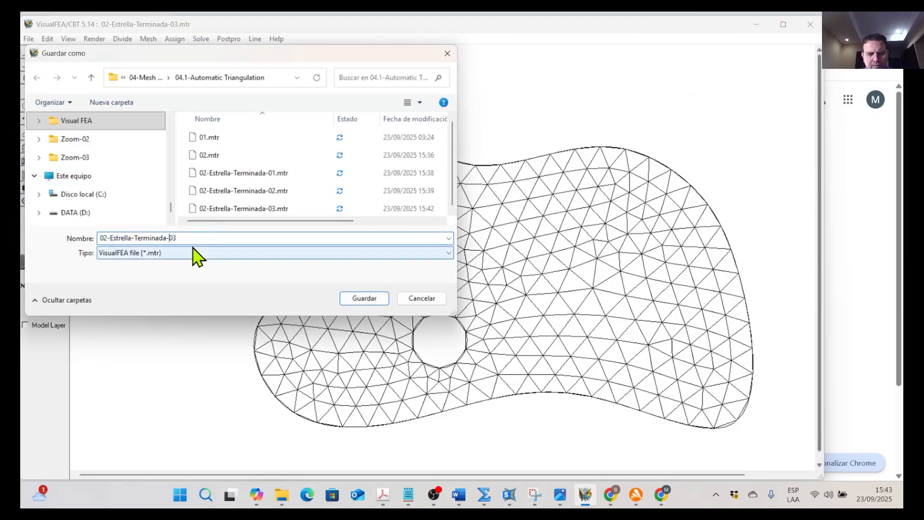
pyautogui.write('Mallado Generado')
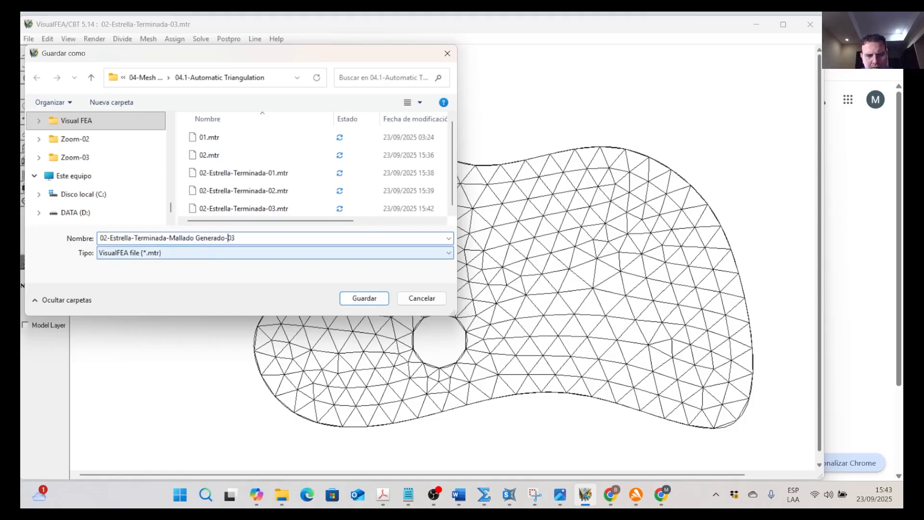
pyautogui.write('-')
pyautogui.moveTo(231, 239); pyautogui.dragTo(238, 239)
pyautogui.write('4')
pyautogui.click(363, 300)
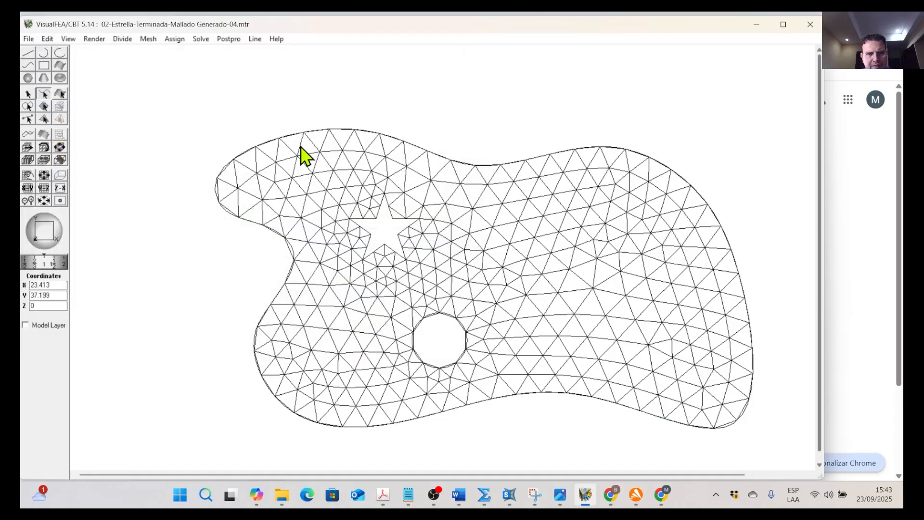
# Compare the generated mesh with the PDF's example of a compatible region for automatic triangulation
pyautogui.click(316, 102)
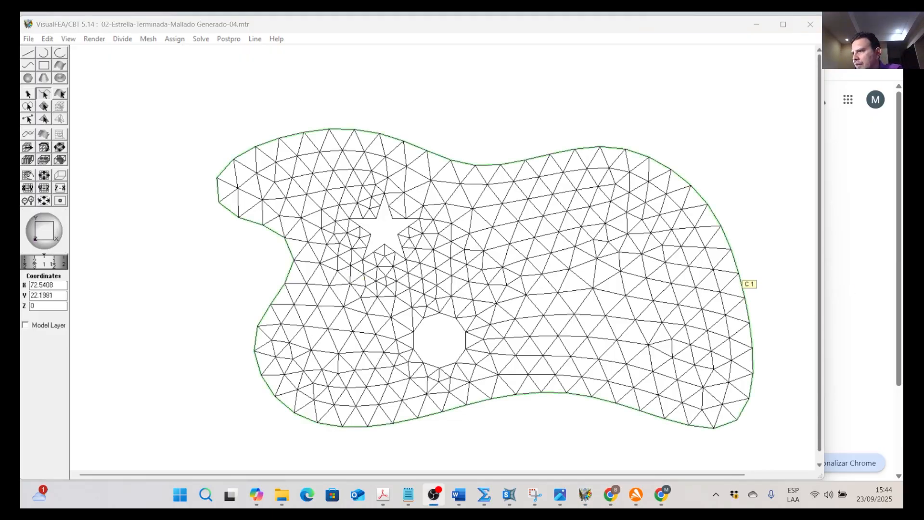
pyautogui.moveTo(722, 505); pyautogui.dragTo(477, 13)
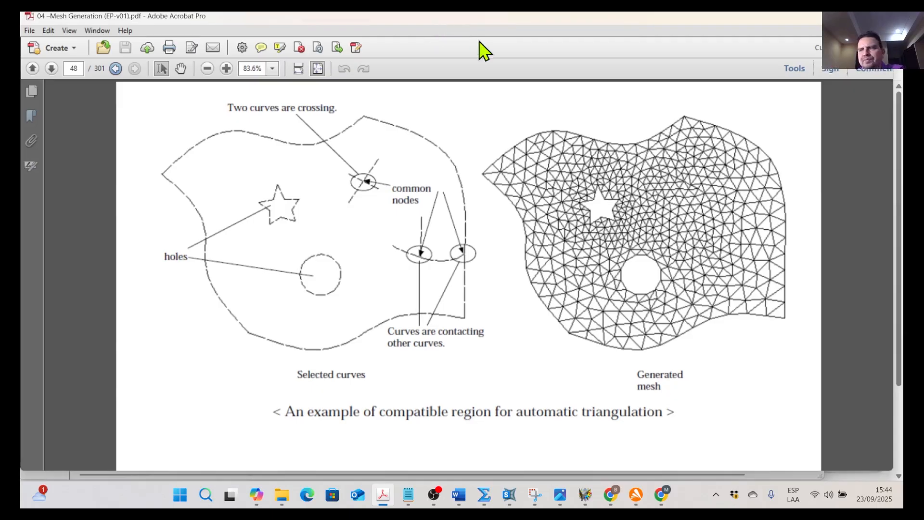
pyautogui.hotkey('alt', 'Tab')
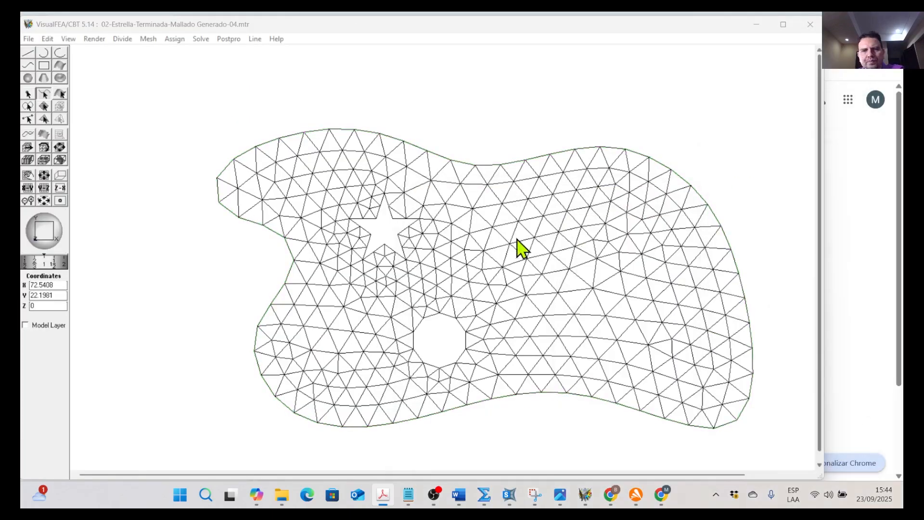
# Open the recent model 02-Estrella-Terminada-01
pyautogui.click(28, 39)
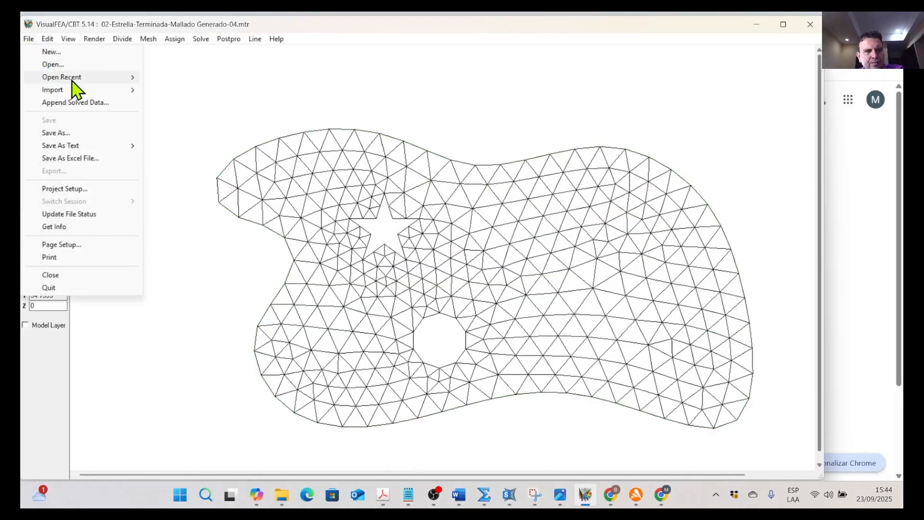
pyautogui.moveTo(81, 80)
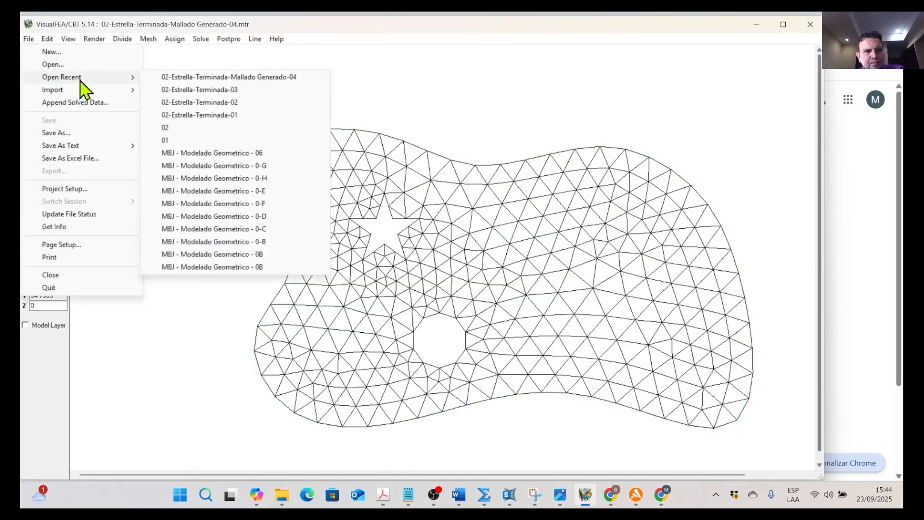
pyautogui.click(223, 118)
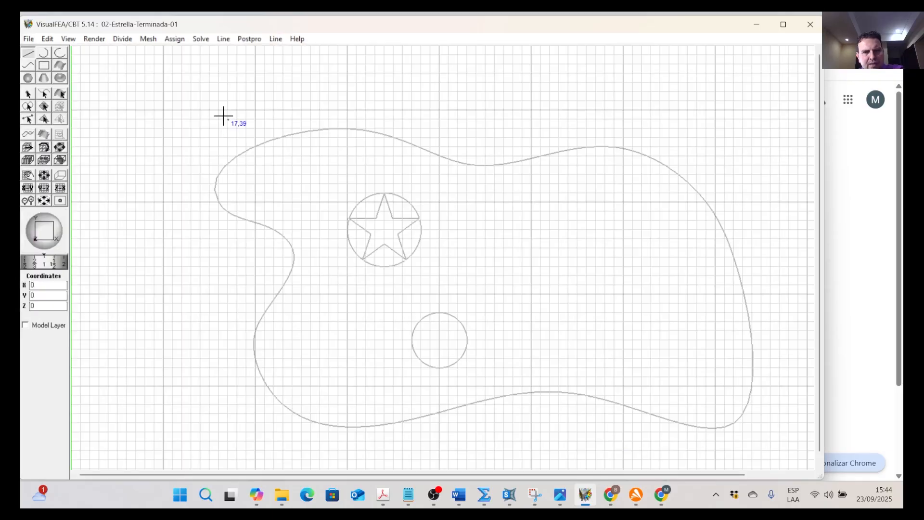
# Open the recent model 02-Estrella-Terminada-02, with the star and circular hole on the undivided region
pyautogui.click(28, 39)
pyautogui.moveTo(144, 95)
pyautogui.moveTo(107, 78)
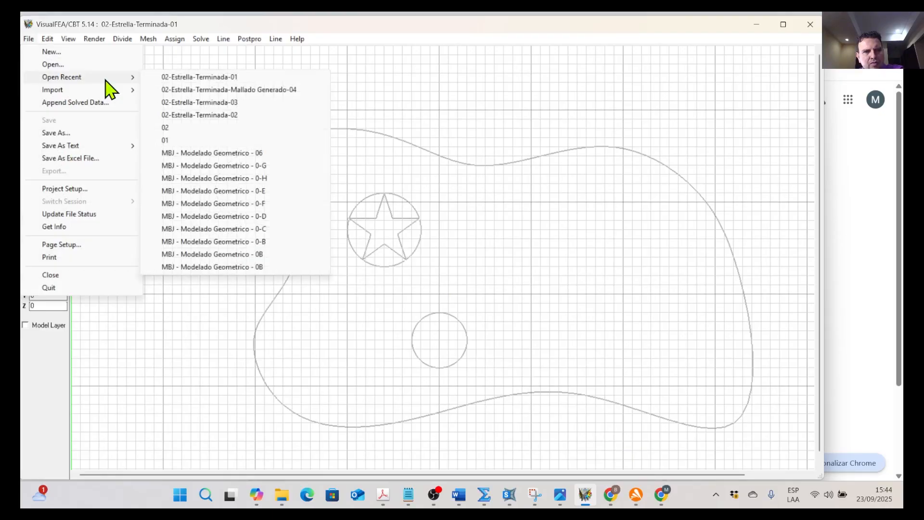
pyautogui.click(187, 116)
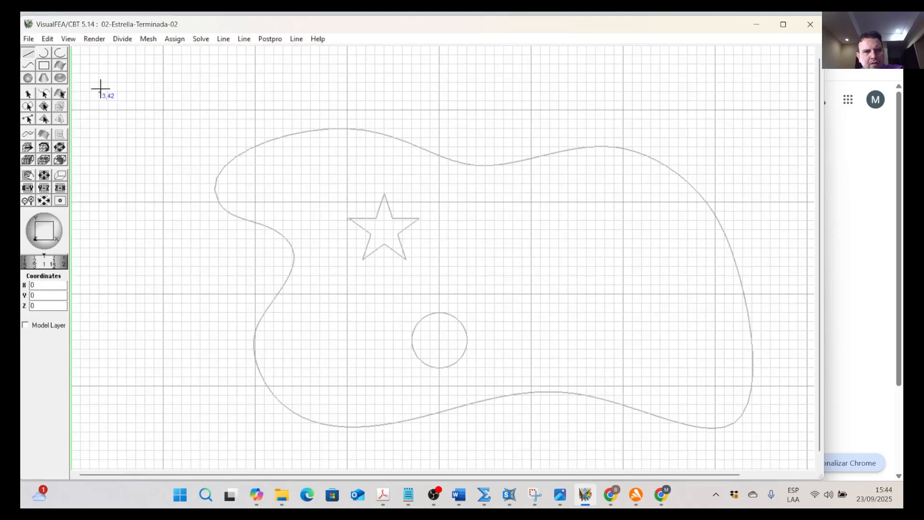
# Examine the shape of the outer boundary curves in the PDF example against the undivided region
pyautogui.click(44, 95)
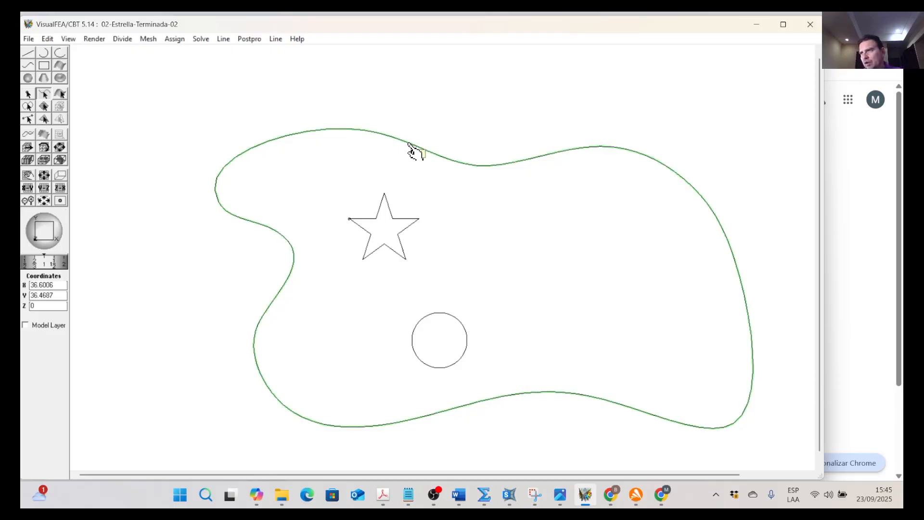
pyautogui.moveTo(903, 48); pyautogui.dragTo(464, 20)
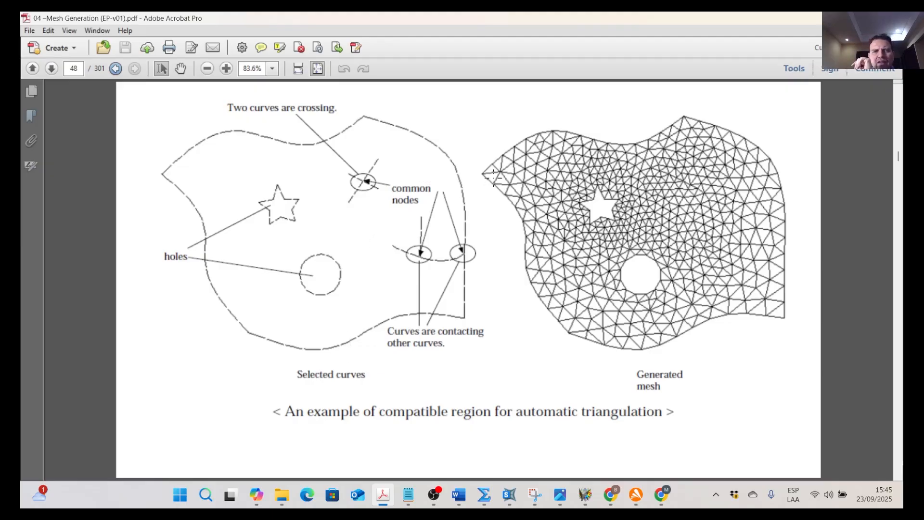
pyautogui.moveTo(425, 24); pyautogui.dragTo(903, 472)
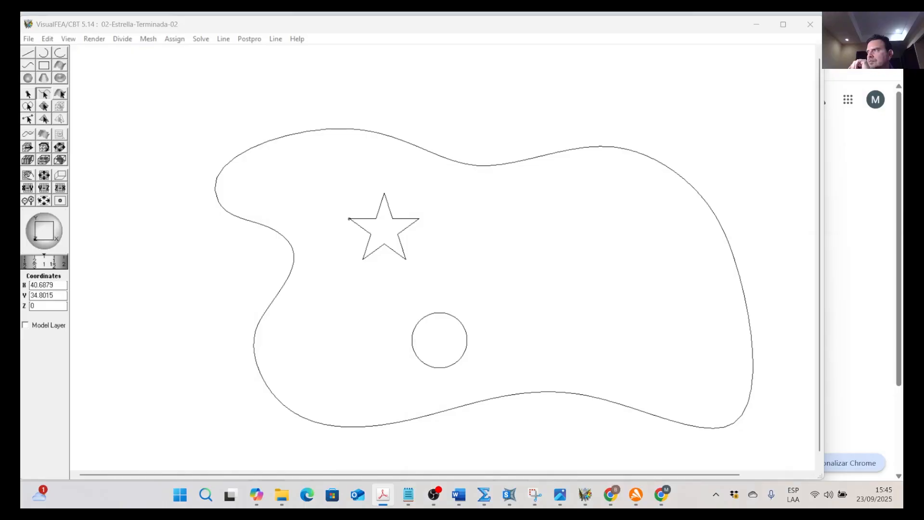
pyautogui.click(565, 154)
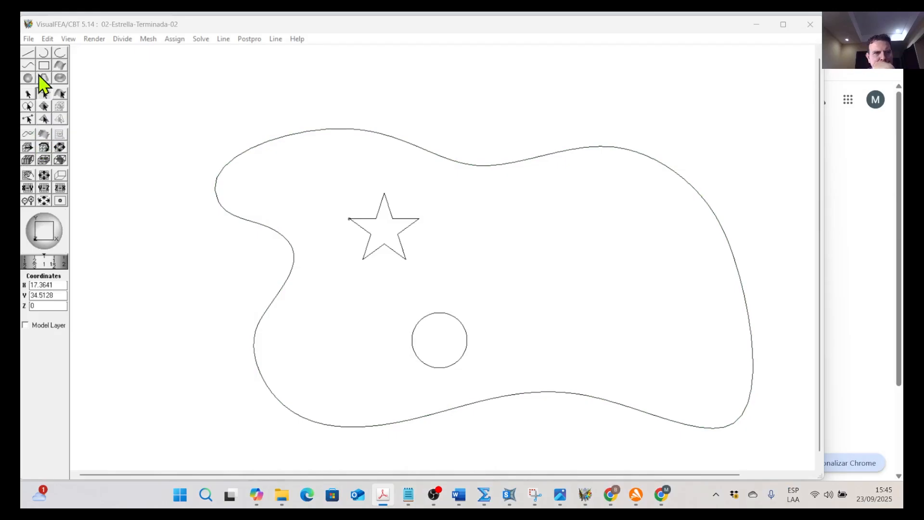
# Sketch a 3rd-degree B-spline from inside the upper-left lobe with control points (31, 39), (44, 35), (59, 41) and (70, 37)
pyautogui.click(32, 69)
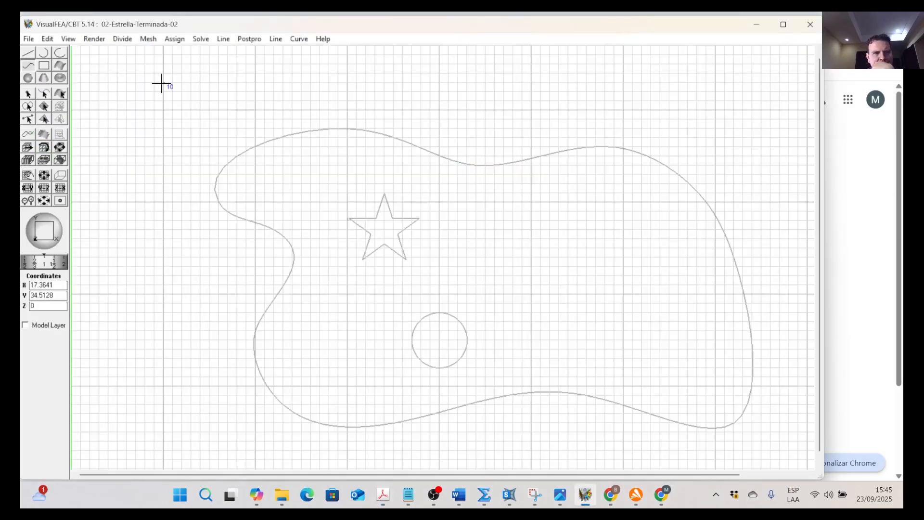
pyautogui.click(274, 40)
pyautogui.moveTo(300, 40)
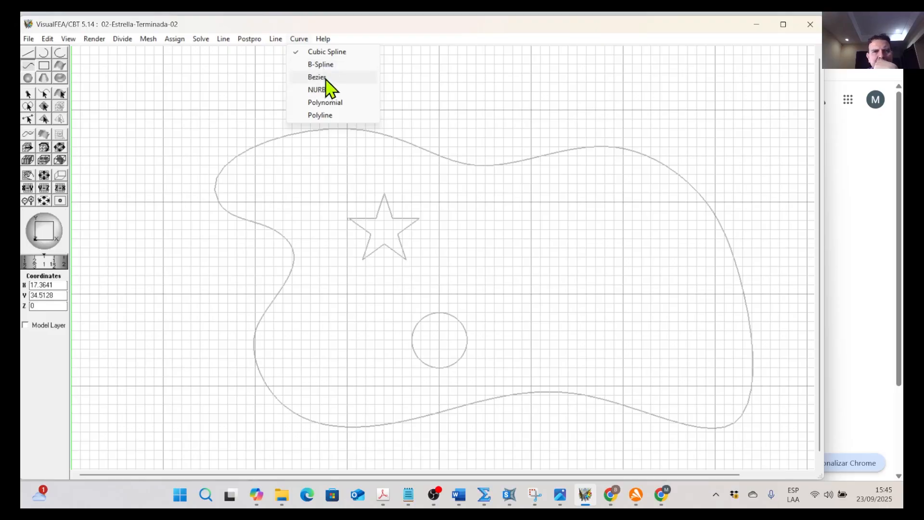
pyautogui.click(322, 66)
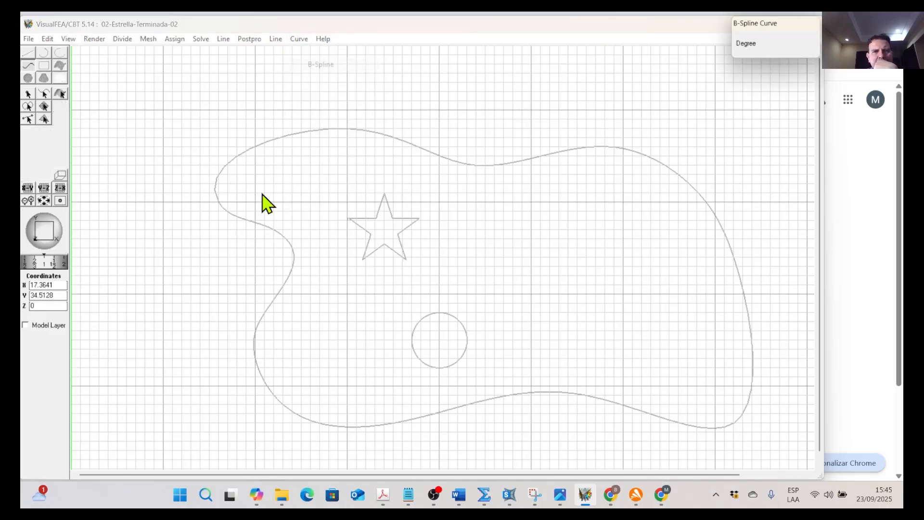
pyautogui.click(229, 184)
pyautogui.click(357, 119)
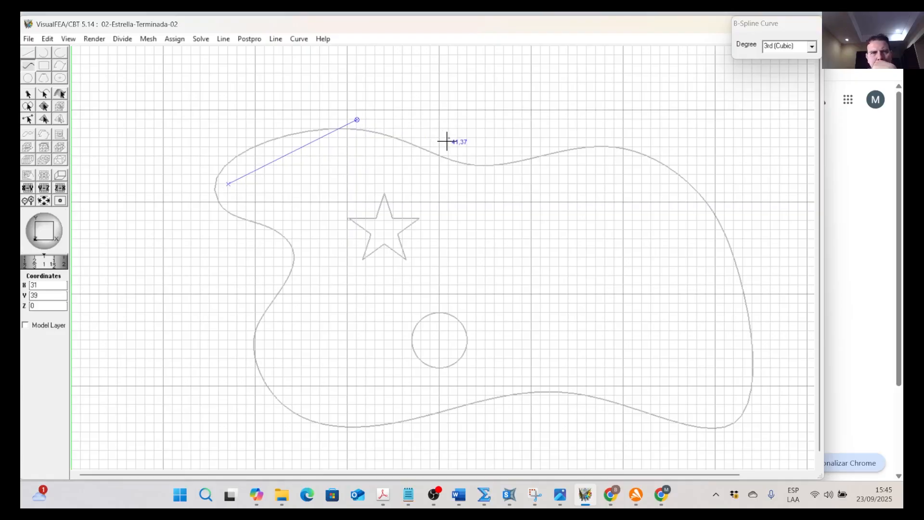
pyautogui.click(357, 119)
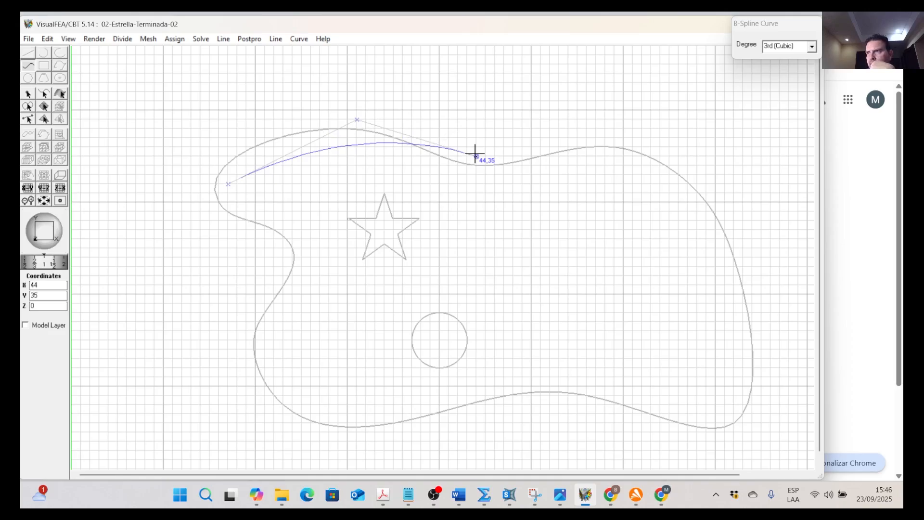
pyautogui.click(476, 155)
pyautogui.click(613, 102)
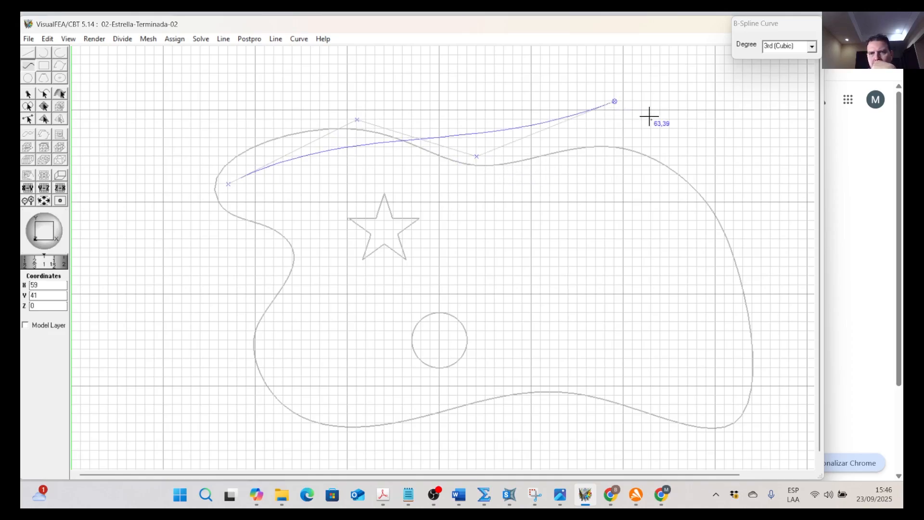
pyautogui.click(715, 139)
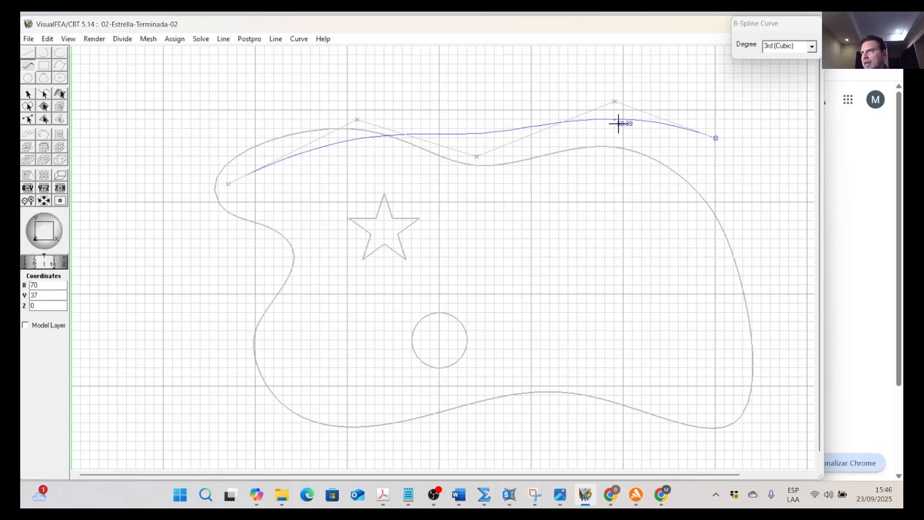
# Check the upper boundary in the PDF's selected-curves figure against the B-spline being drawn
pyautogui.hotkey('alt', 'Tab')
pyautogui.moveTo(516, 159); pyautogui.dragTo(429, 20)
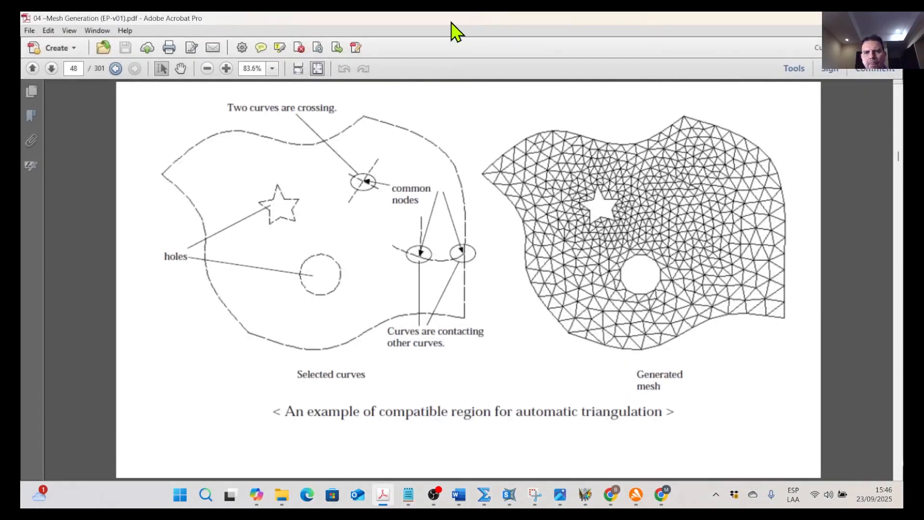
pyautogui.hotkey('alt', 'Tab')
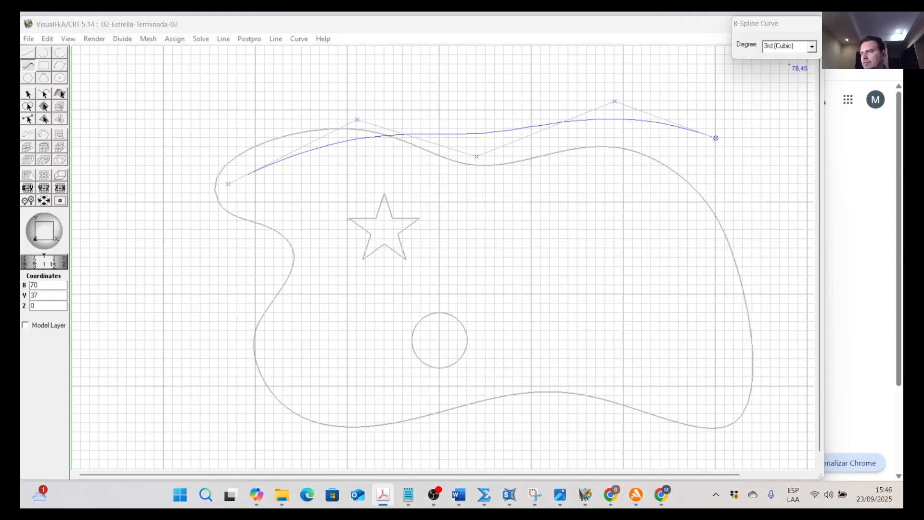
pyautogui.click(196, 27)
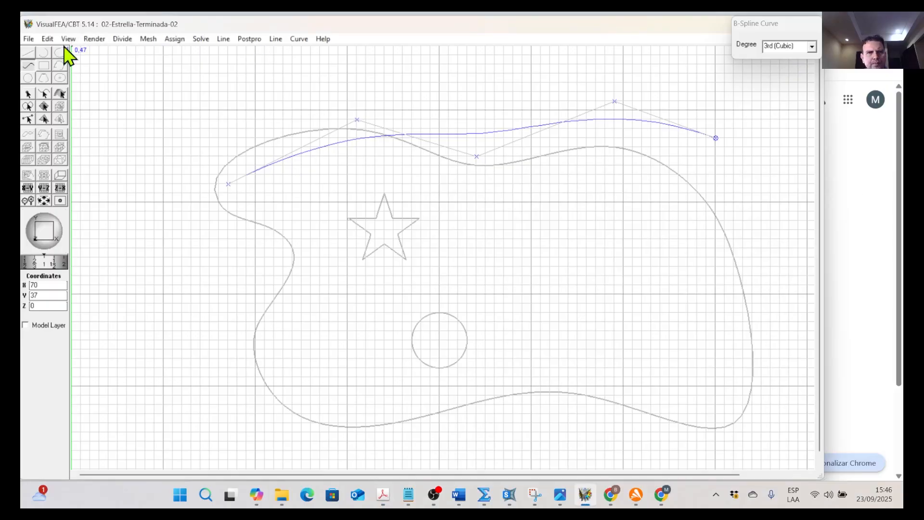
# Undo the last three B-spline control points, leaving the segment ending at (31, 39)
pyautogui.click(48, 39)
pyautogui.click(66, 51)
pyautogui.click(50, 39)
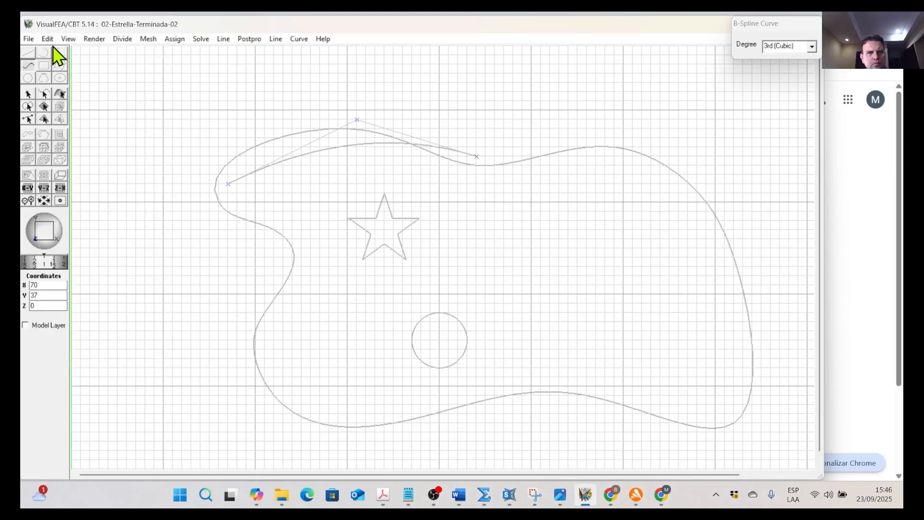
pyautogui.click(47, 38)
pyautogui.click(62, 53)
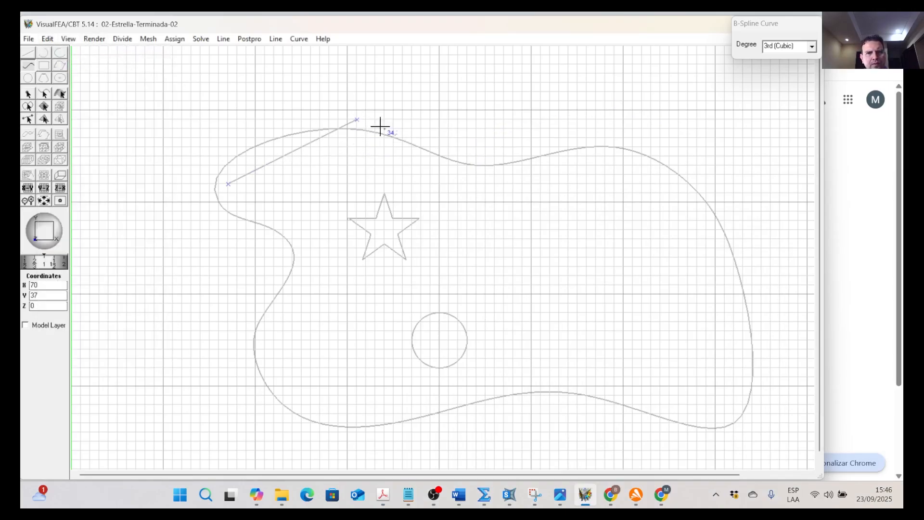
# Try a third B-spline control point at (44, 32) and undo it
pyautogui.click(473, 183)
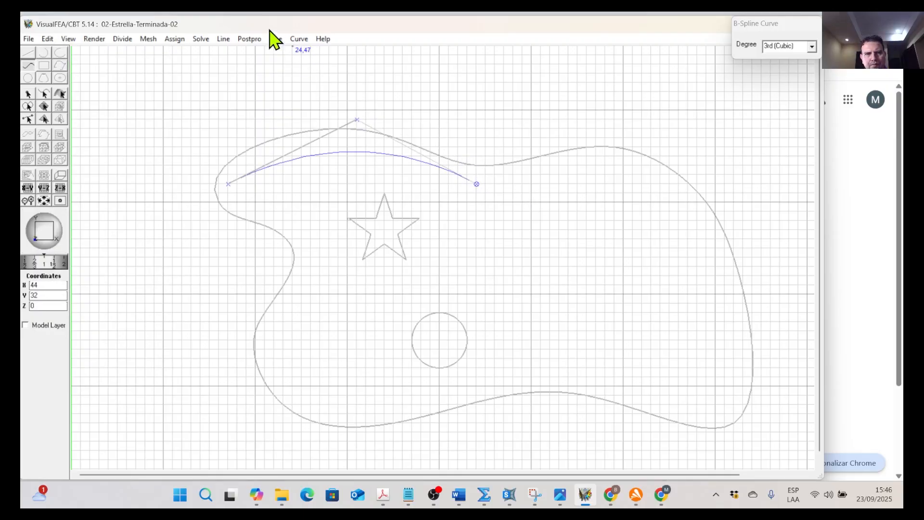
pyautogui.click(48, 39)
pyautogui.click(64, 53)
# Switch the curve type to Bezier and place points at (44, 31) and (56, 39)
pyautogui.click(298, 38)
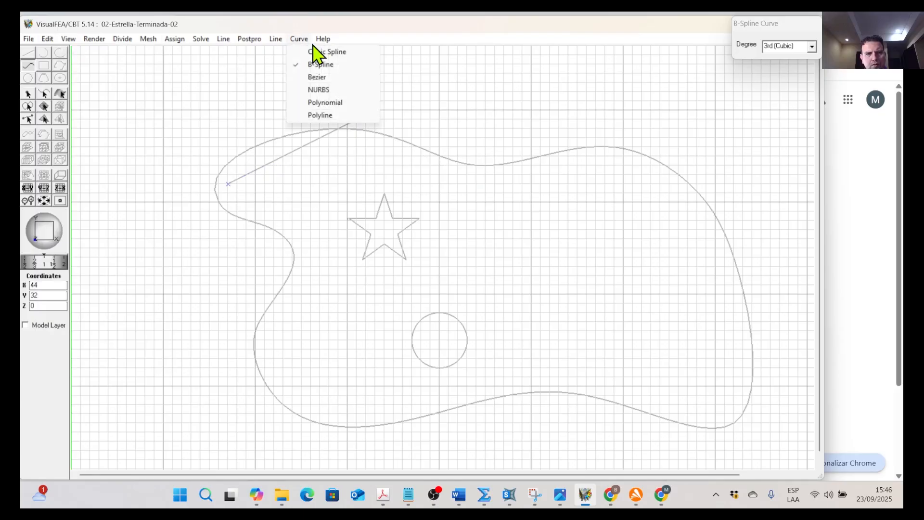
pyautogui.click(317, 77)
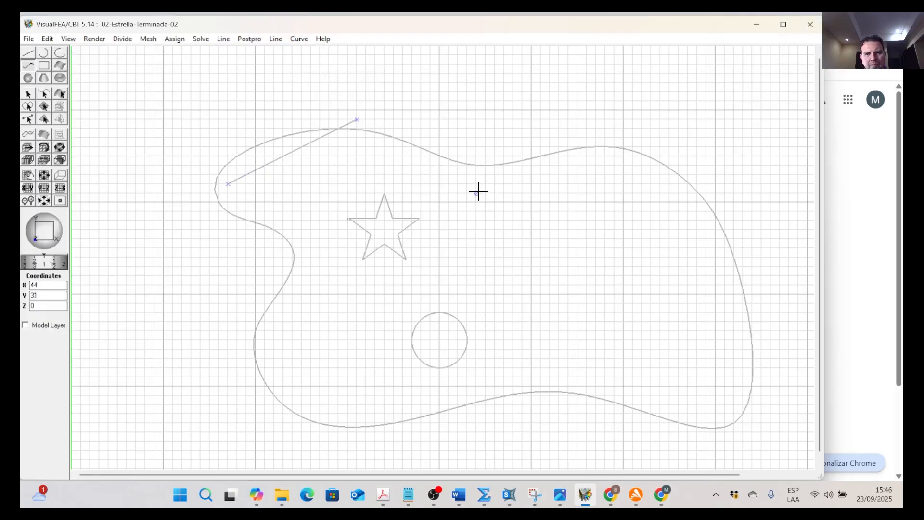
pyautogui.click(587, 120)
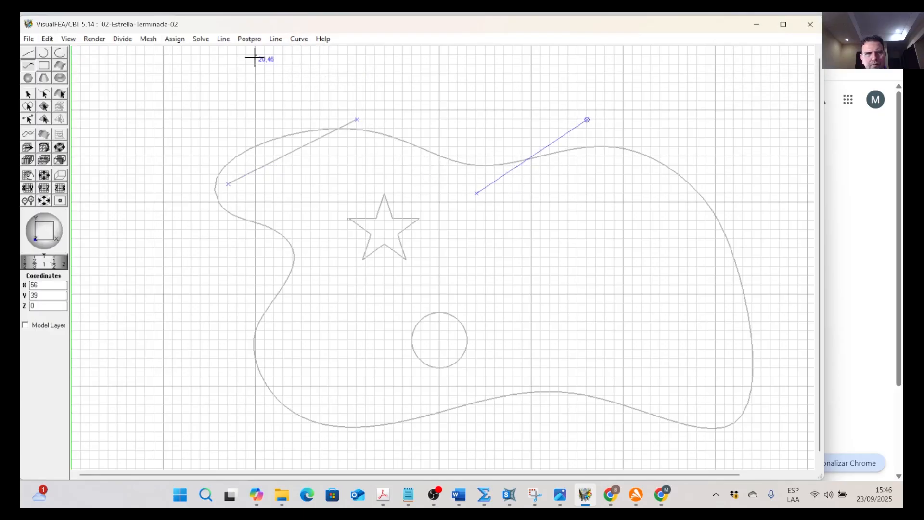
pyautogui.click(68, 38)
pyautogui.click(59, 51)
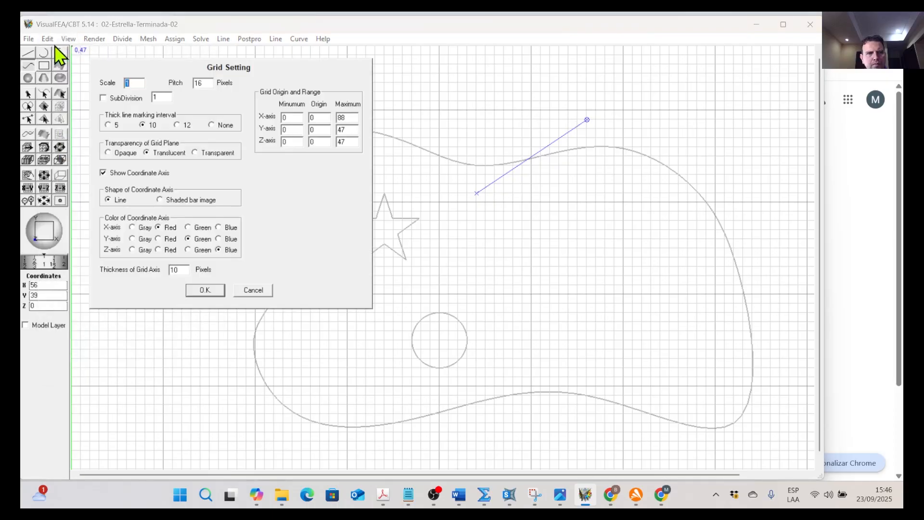
pyautogui.click(255, 291)
pyautogui.click(51, 38)
pyautogui.click(52, 39)
pyautogui.click(52, 39)
pyautogui.click(53, 40)
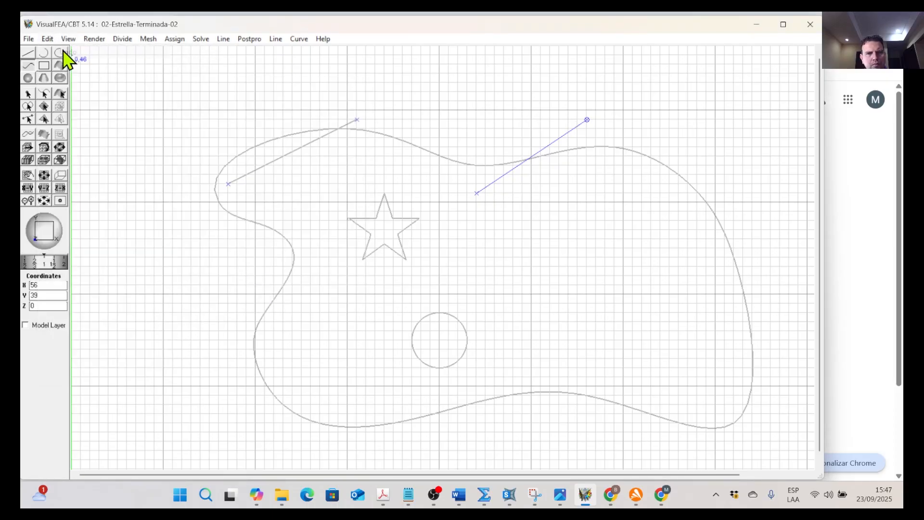
# Select and delete the stray line running from (44, 31) to (56, 39) across the upper boundary
pyautogui.click(54, 41)
pyautogui.click(63, 51)
pyautogui.click(44, 94)
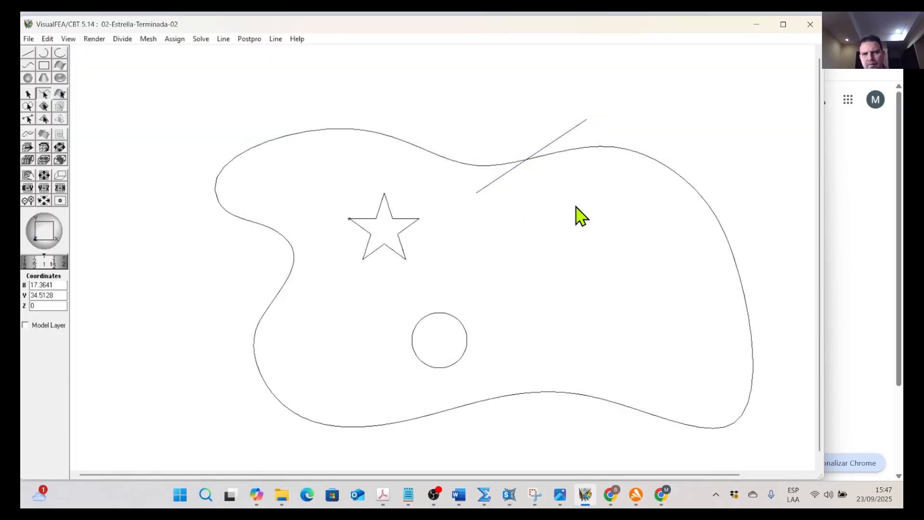
pyautogui.click(508, 181)
pyautogui.press('Delete')
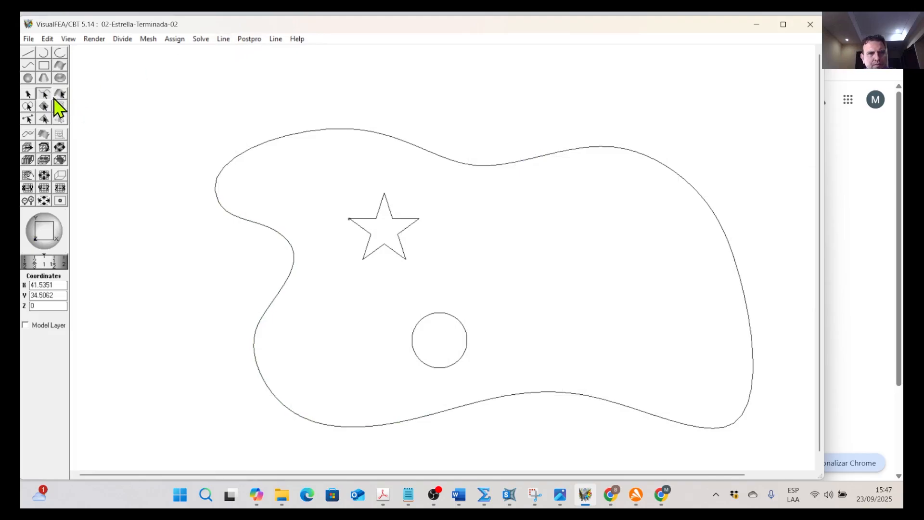
# Start a Bezier curve at (18, 33) with control points including (33, 41), (63, 38), (72, 31), (76, 6) and (52, 7)
pyautogui.click(31, 54)
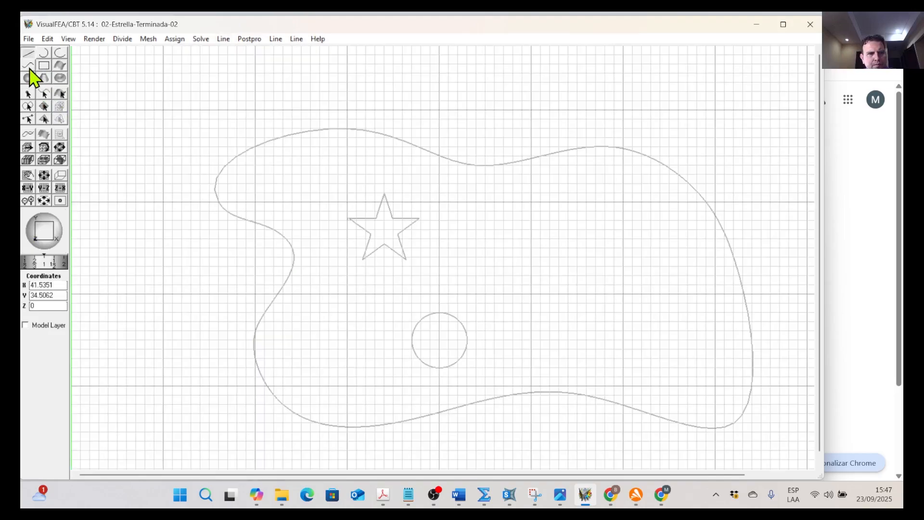
pyautogui.click(299, 40)
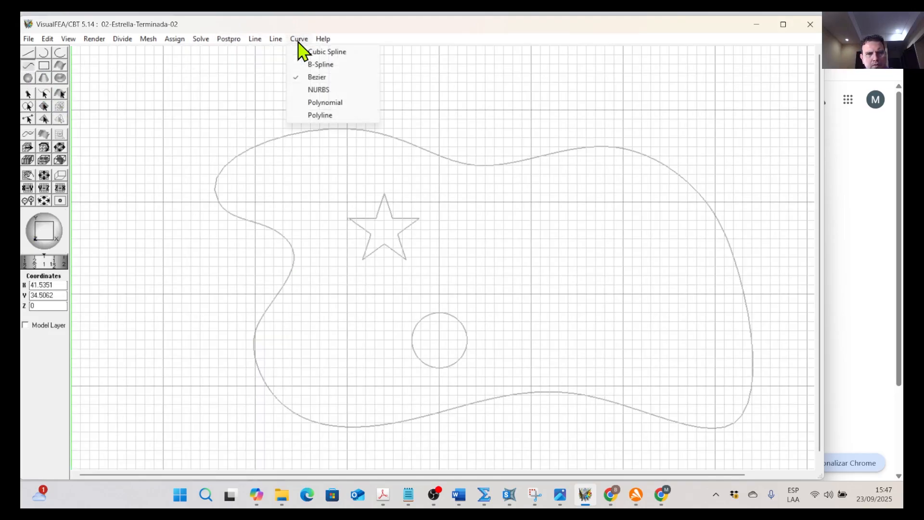
pyautogui.click(317, 77)
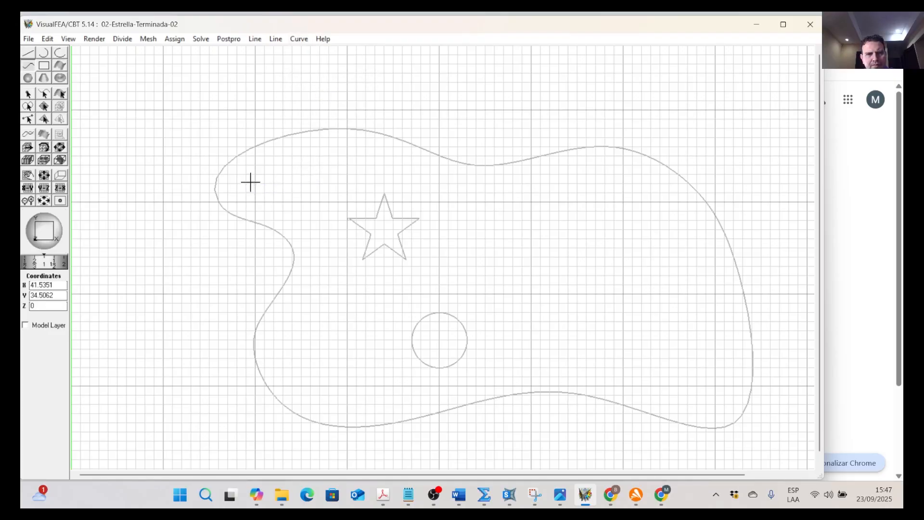
pyautogui.click(237, 175)
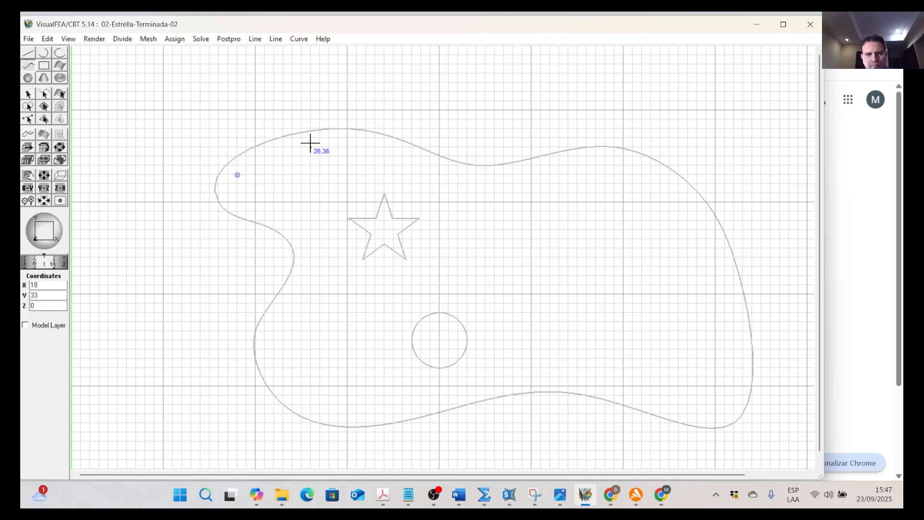
pyautogui.click(376, 102)
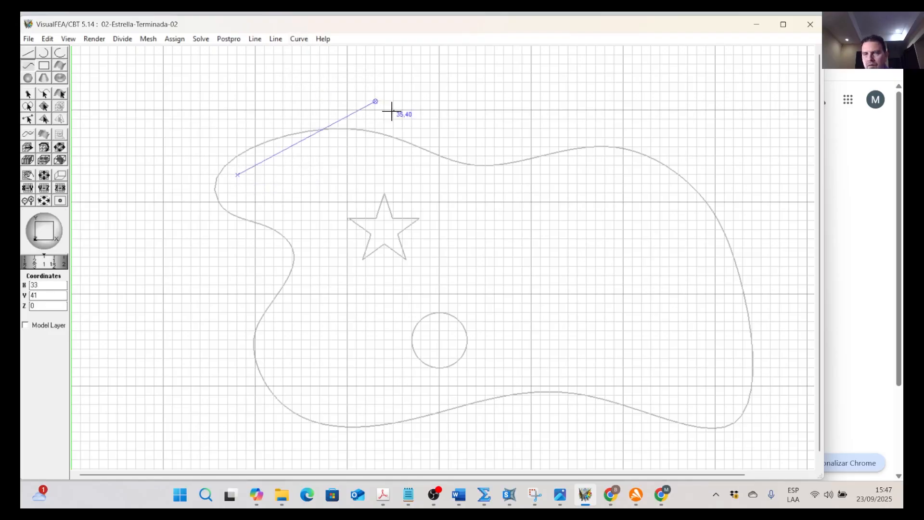
pyautogui.click(530, 184)
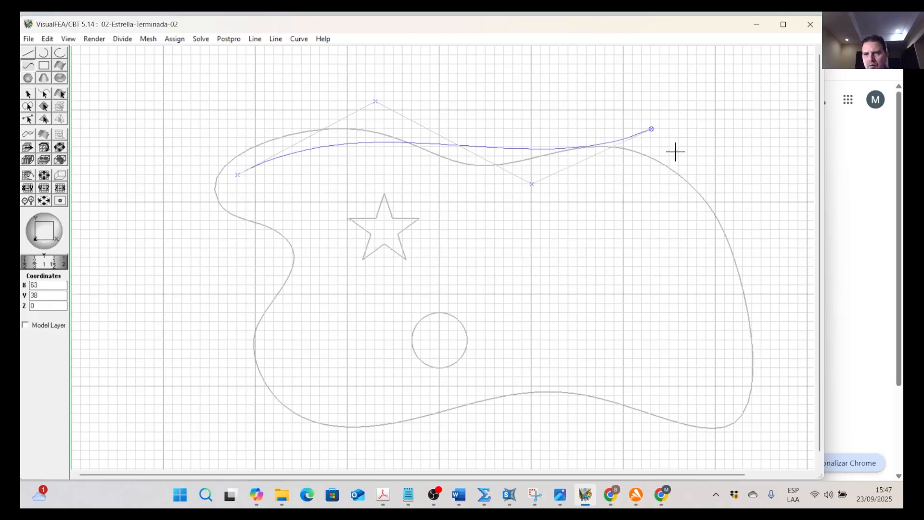
pyautogui.click(735, 193)
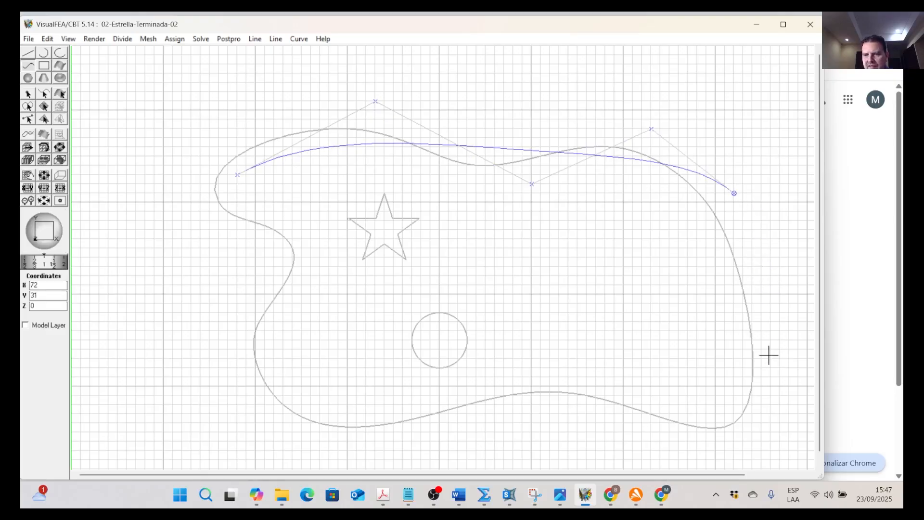
pyautogui.click(771, 424)
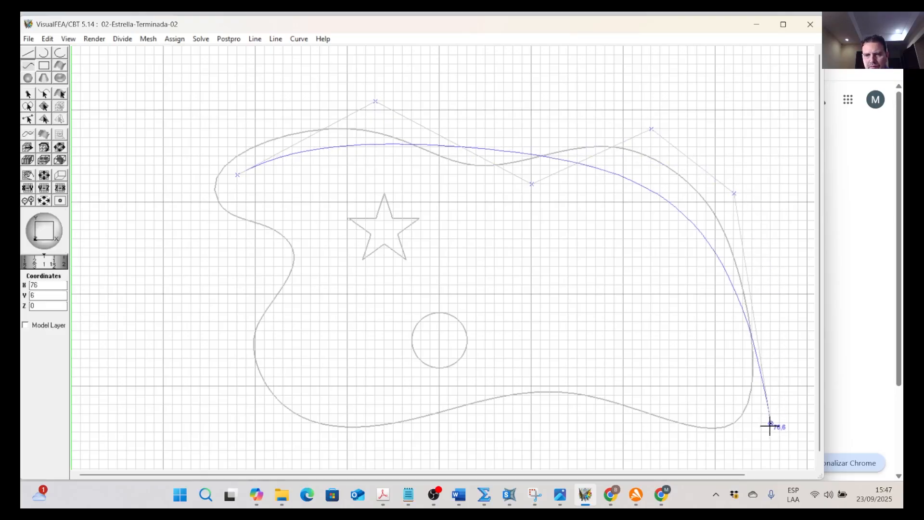
pyautogui.click(551, 415)
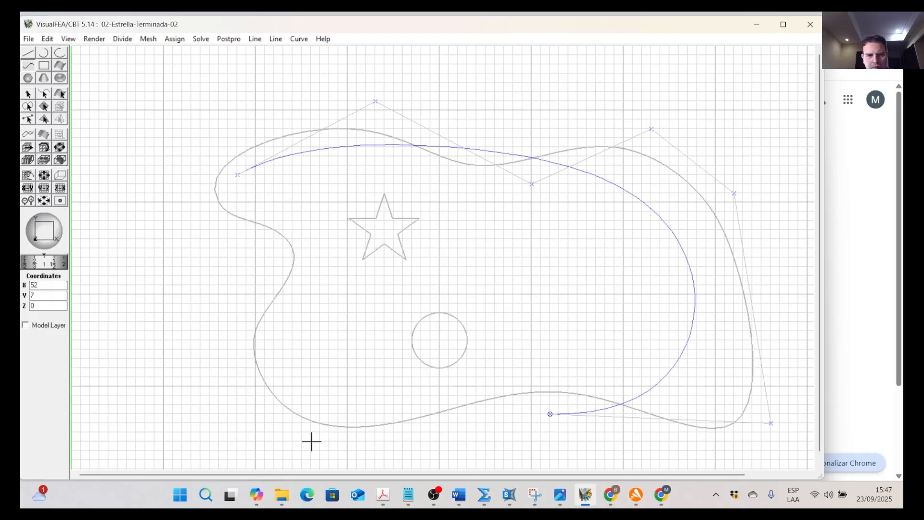
# Continue the Bezier control points around the lower and left boundary and close the curve at (18, 33)
pyautogui.click(356, 451)
pyautogui.click(228, 368)
pyautogui.click(219, 286)
pyautogui.click(238, 248)
pyautogui.click(271, 213)
pyautogui.click(238, 175)
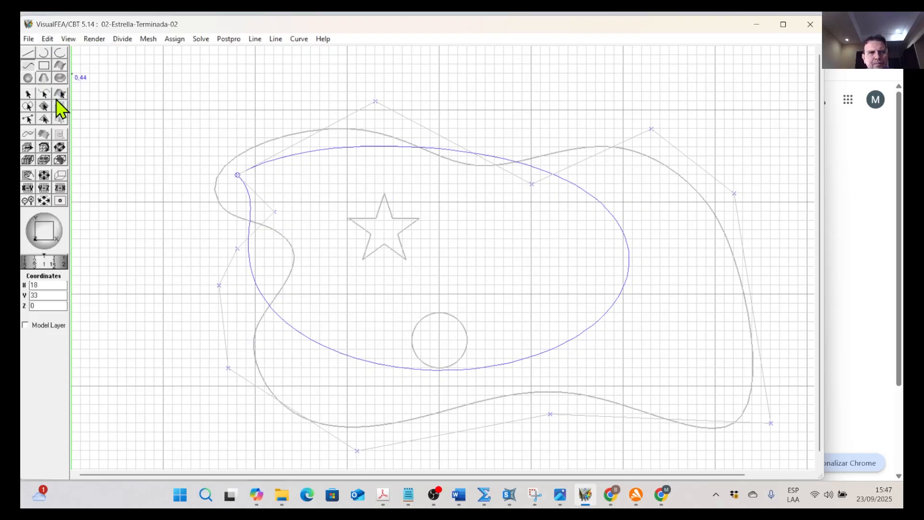
# Change the closed curve's type to NURBS and then Polynomial to compare the shapes
pyautogui.click(278, 41)
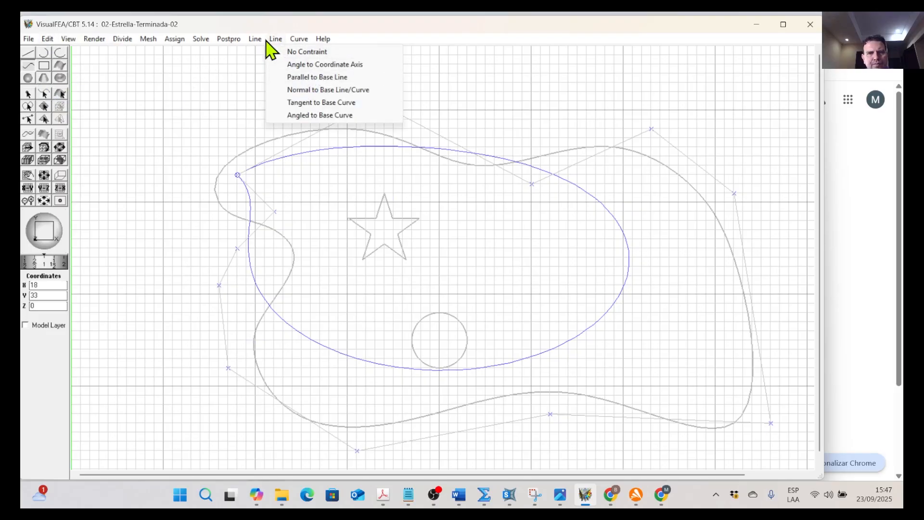
pyautogui.moveTo(260, 42)
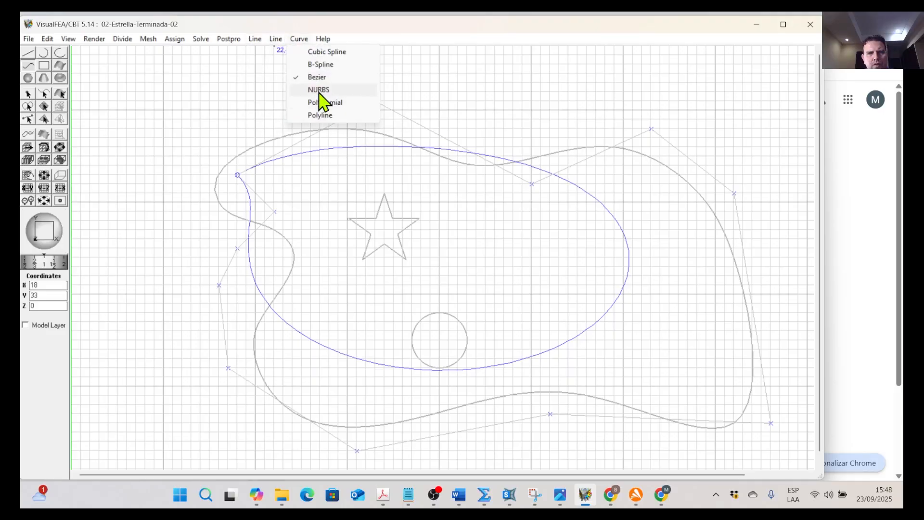
pyautogui.click(320, 91)
pyautogui.click(300, 39)
pyautogui.click(313, 102)
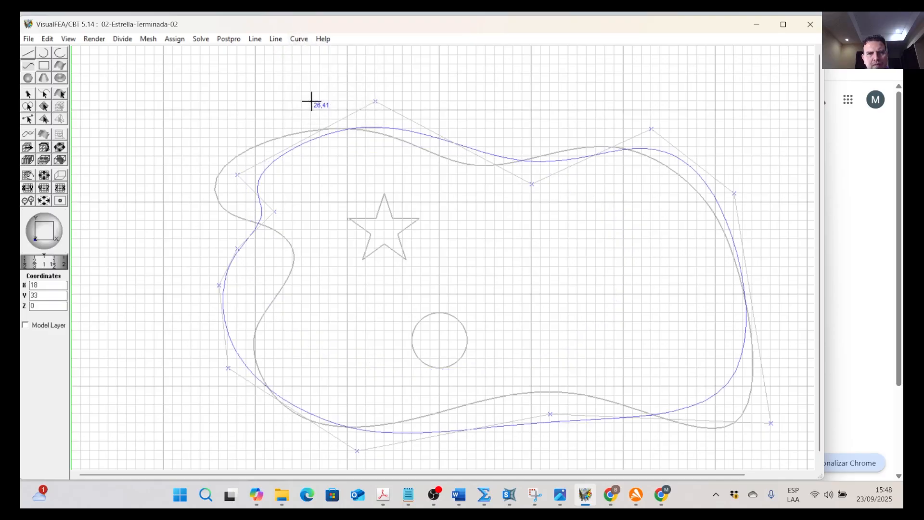
# Switch the curve type to B-Spline and set its degree to 2nd (Quadratic)
pyautogui.click(300, 39)
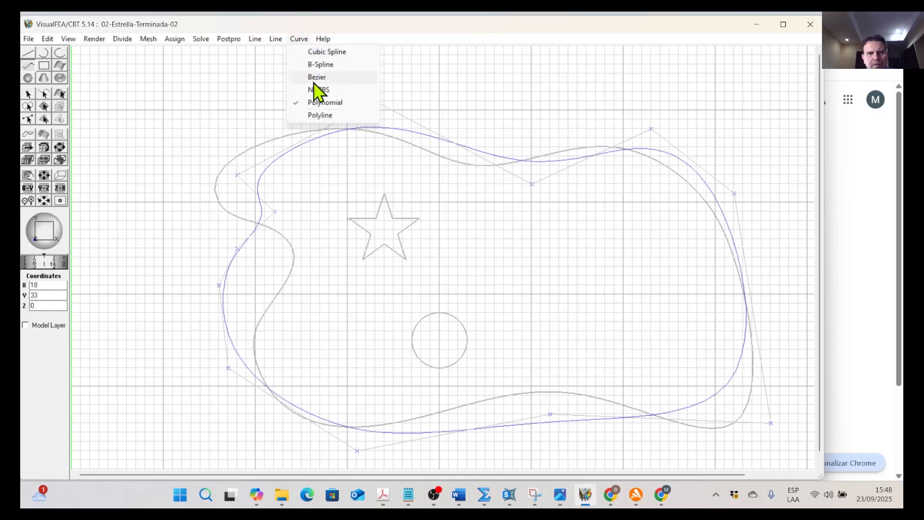
pyautogui.click(317, 65)
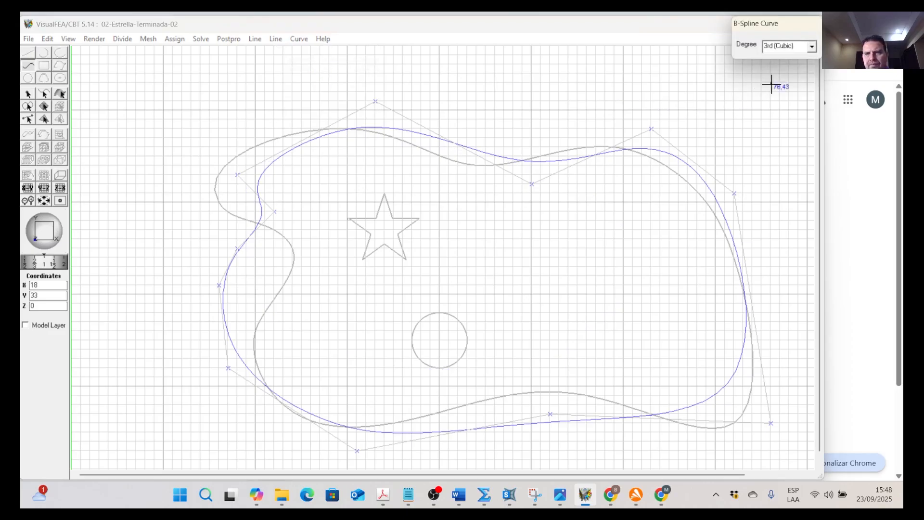
pyautogui.click(812, 46)
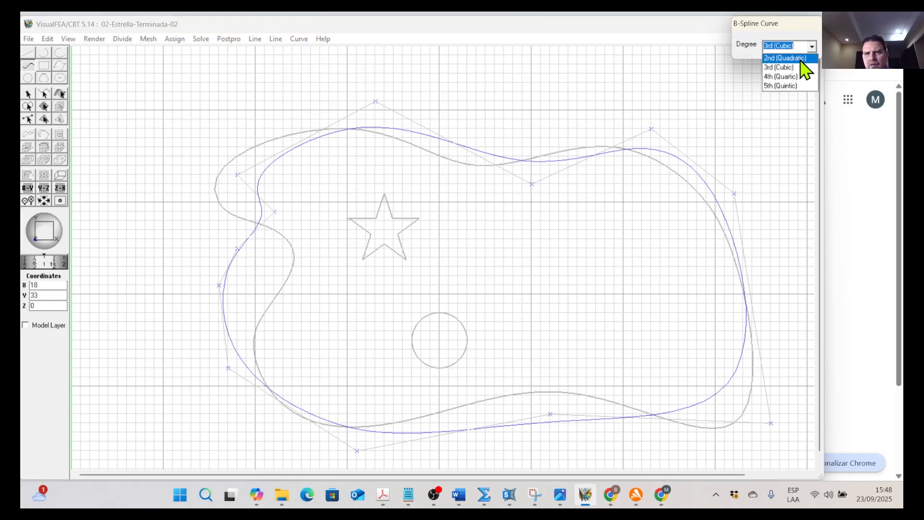
pyautogui.click(789, 58)
# Draw a closed quadratic B-spline starting and ending at (29, 29), with control points including (75, 24), (56, 5) and (29, 7)
pyautogui.click(339, 211)
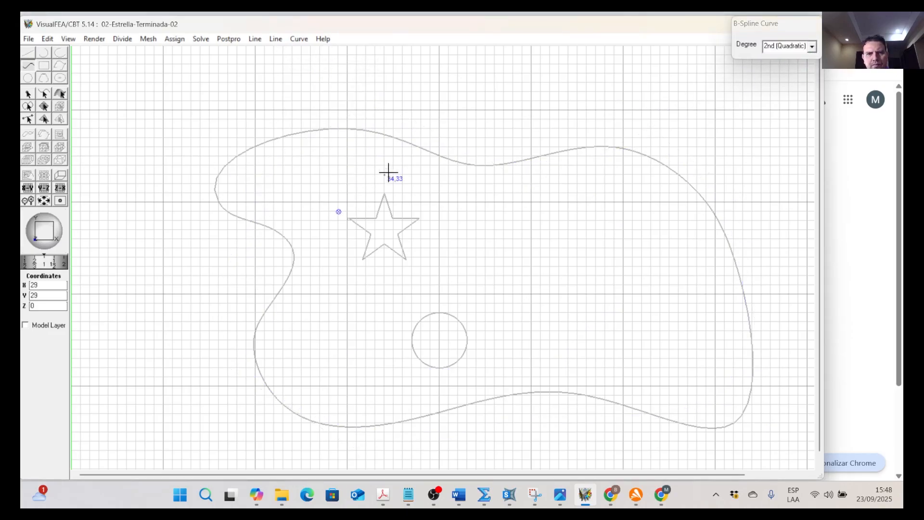
pyautogui.click(439, 118)
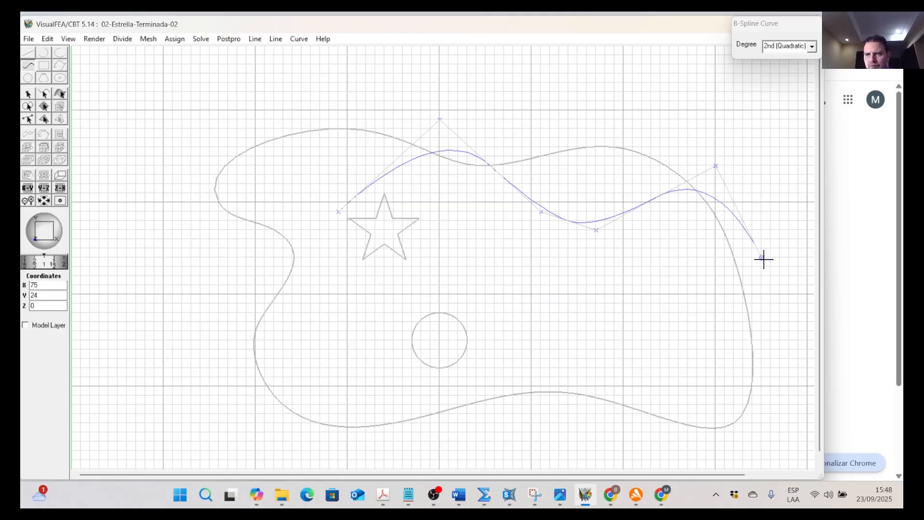
pyautogui.click(732, 453)
pyautogui.click(587, 432)
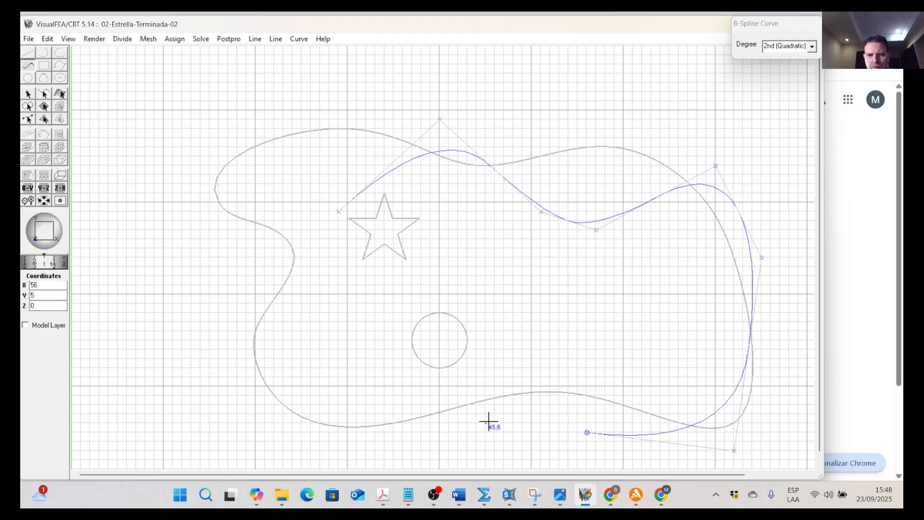
pyautogui.click(504, 377)
pyautogui.click(412, 386)
pyautogui.click(335, 415)
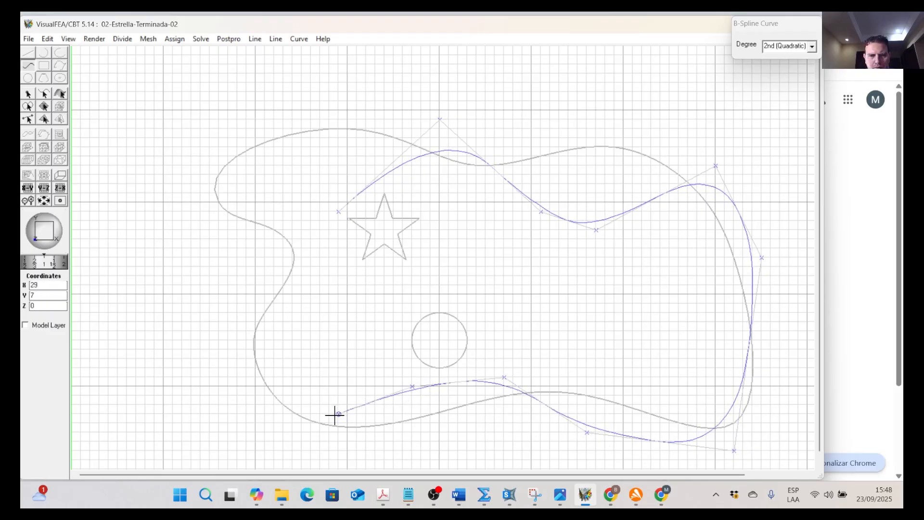
pyautogui.click(375, 304)
pyautogui.click(343, 207)
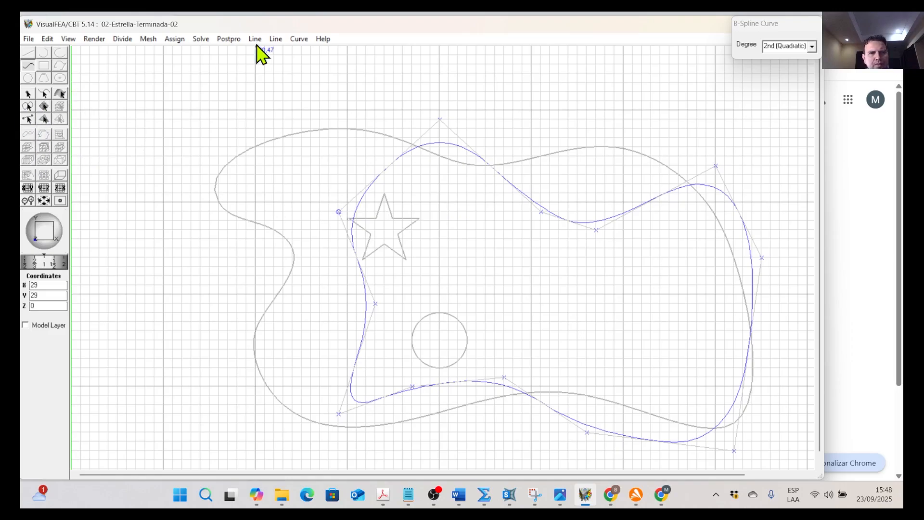
# Start a Bezier curve at (24, 31), switch it to B-Spline and place a second control point at (13, 28)
pyautogui.click(299, 39)
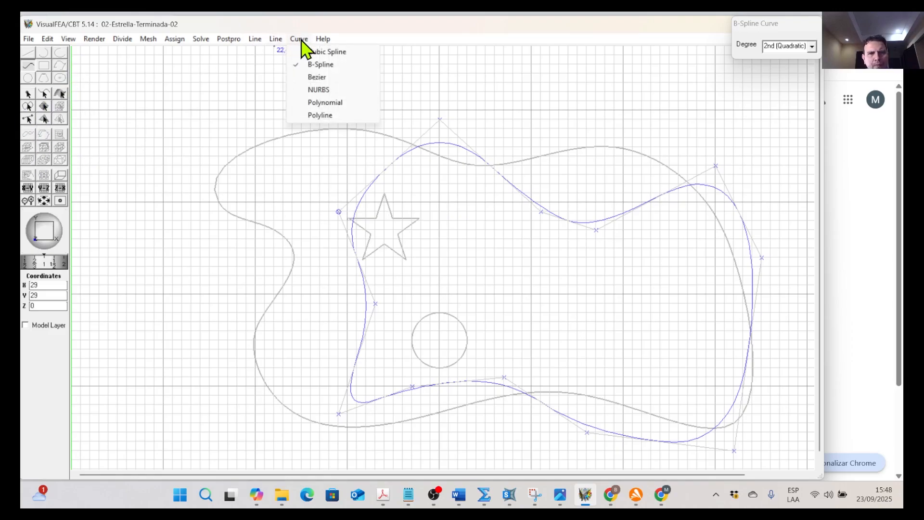
pyautogui.click(325, 78)
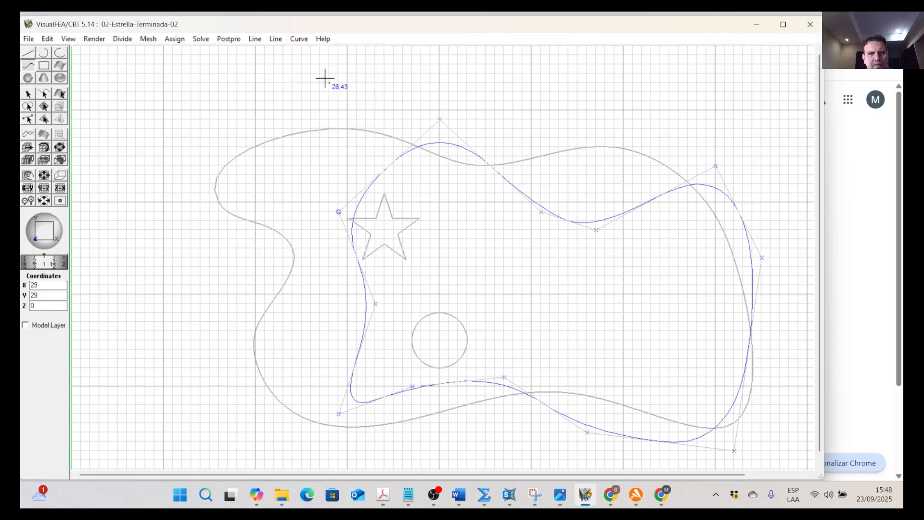
pyautogui.click(292, 193)
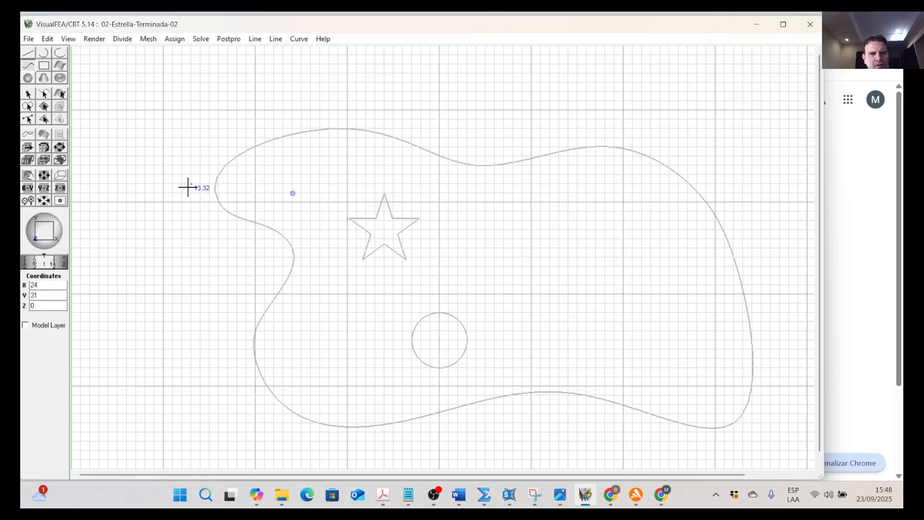
pyautogui.click(299, 38)
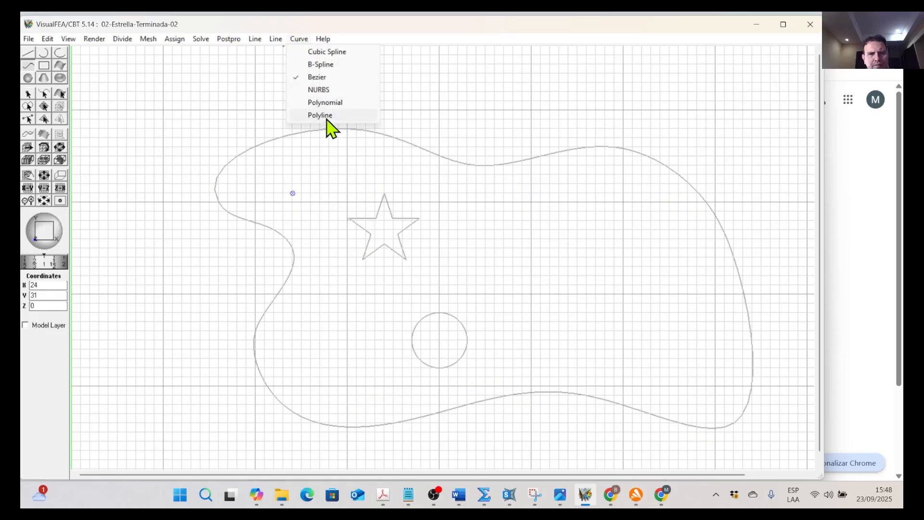
pyautogui.click(320, 65)
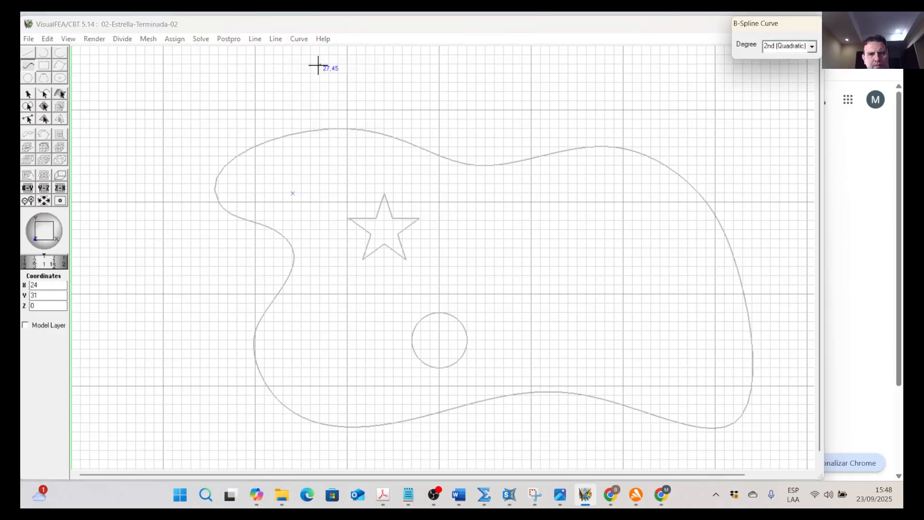
pyautogui.click(191, 221)
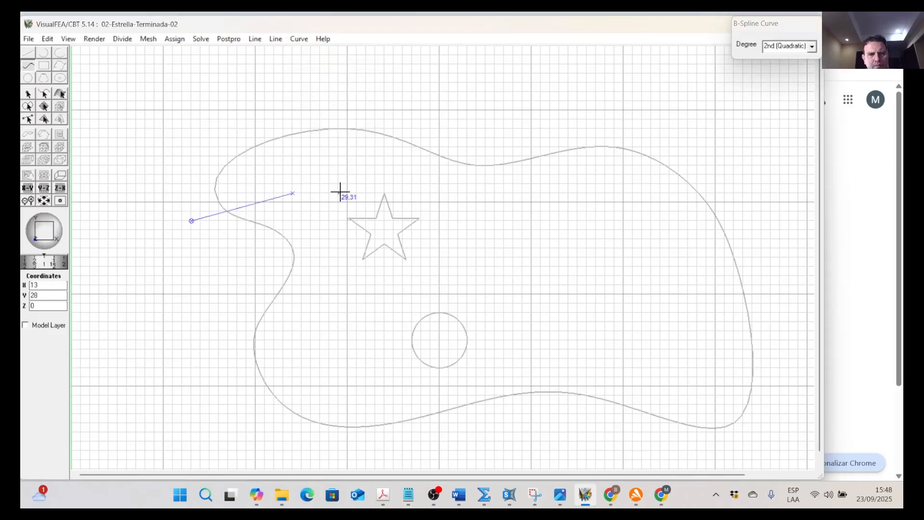
# Undo the two control points at (13, 28) and (24, 31)
pyautogui.click(48, 38)
pyautogui.click(63, 52)
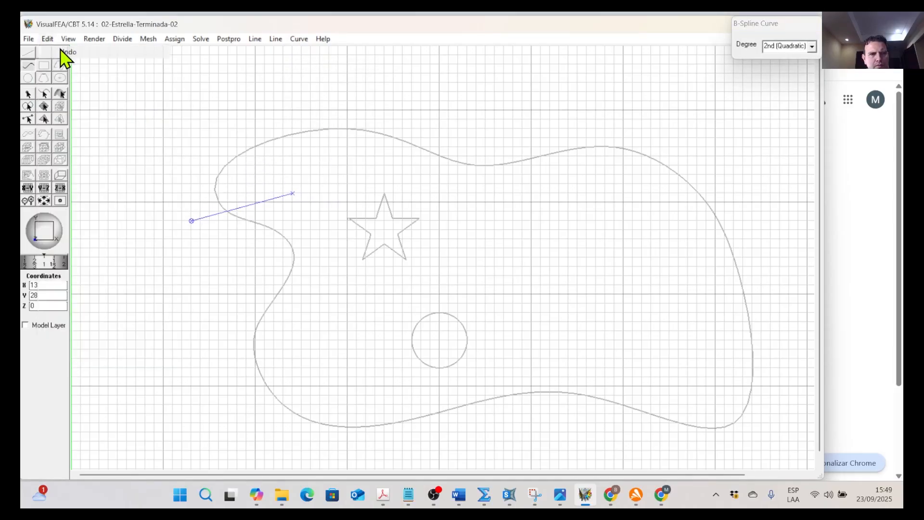
pyautogui.click(47, 38)
pyautogui.click(65, 51)
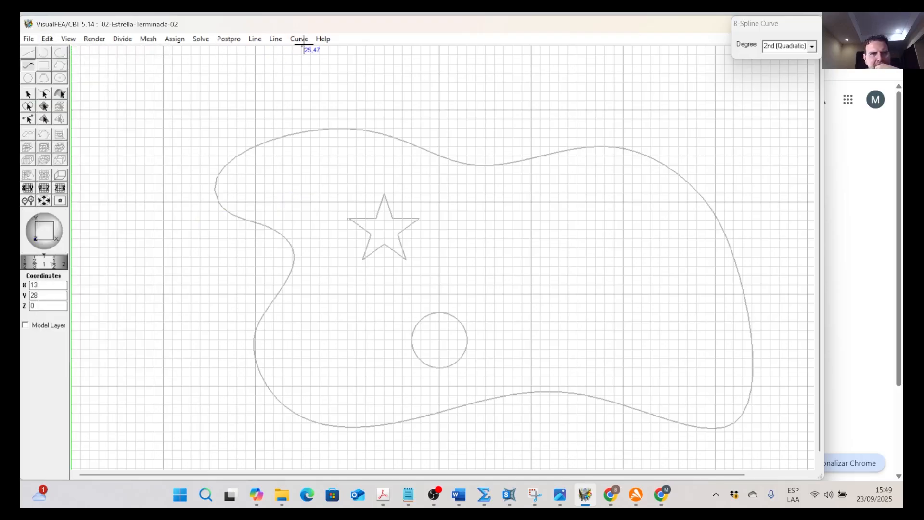
# Switch to Adobe Acrobat, examine the outer boundary in the selected-curves figure on page 48, and return to VisualFEA
pyautogui.hotkey('alt', 'Tab')
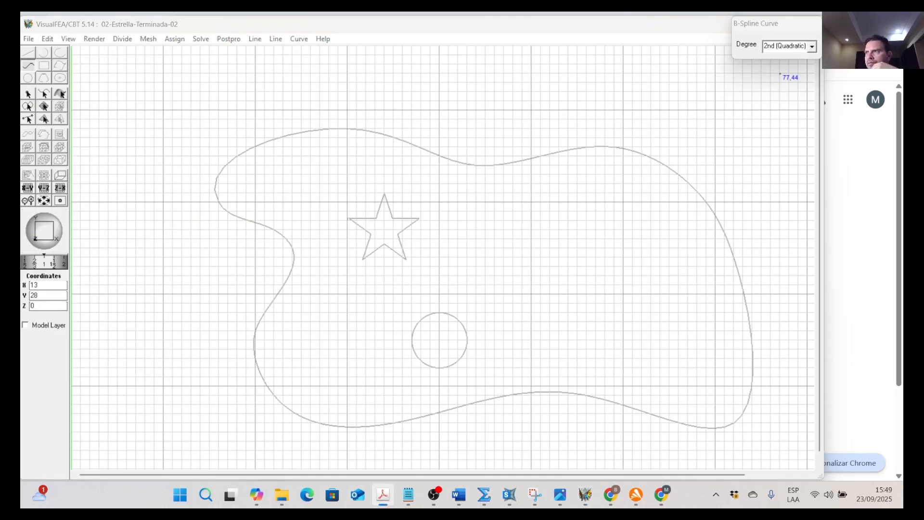
pyautogui.moveTo(923, 188); pyautogui.dragTo(337, 13)
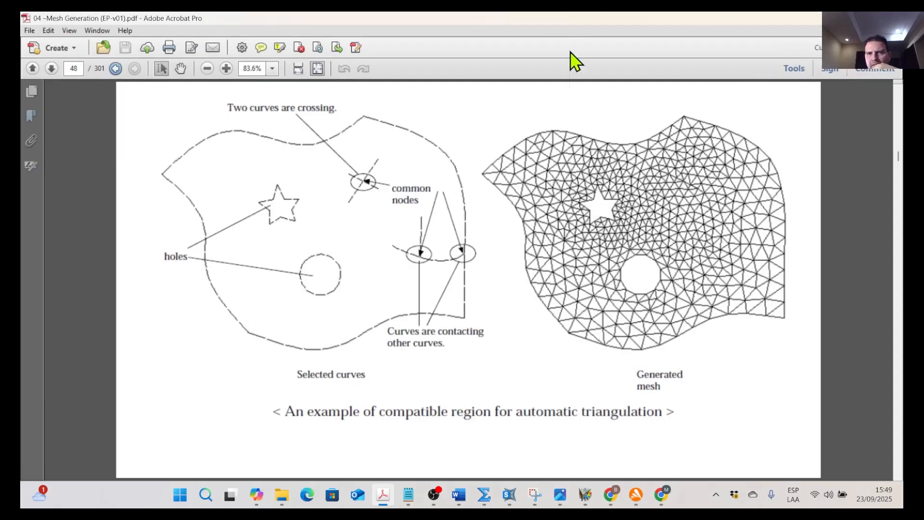
pyautogui.moveTo(555, 20); pyautogui.dragTo(923, 161)
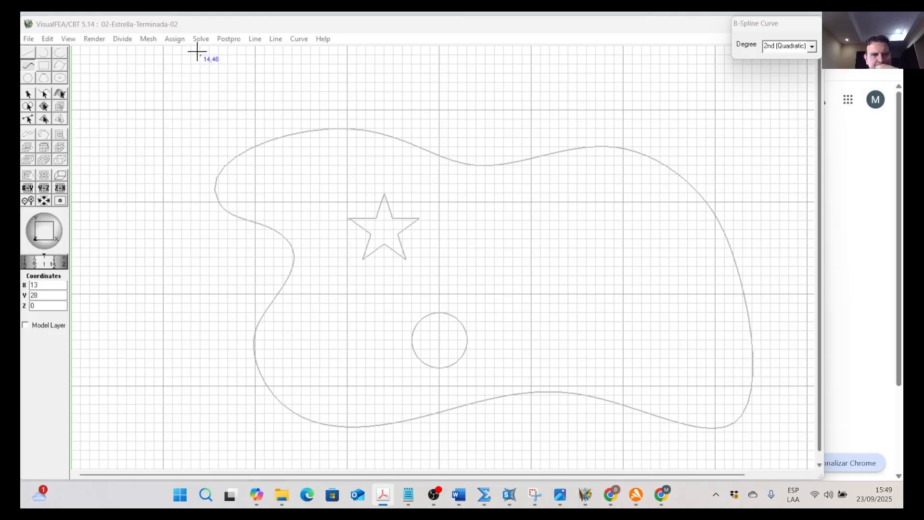
# Switch the curve type to Cubic Spline and place points for the upper boundary, including (32, 40), (46, 36) and (67, 38)
pyautogui.click(299, 39)
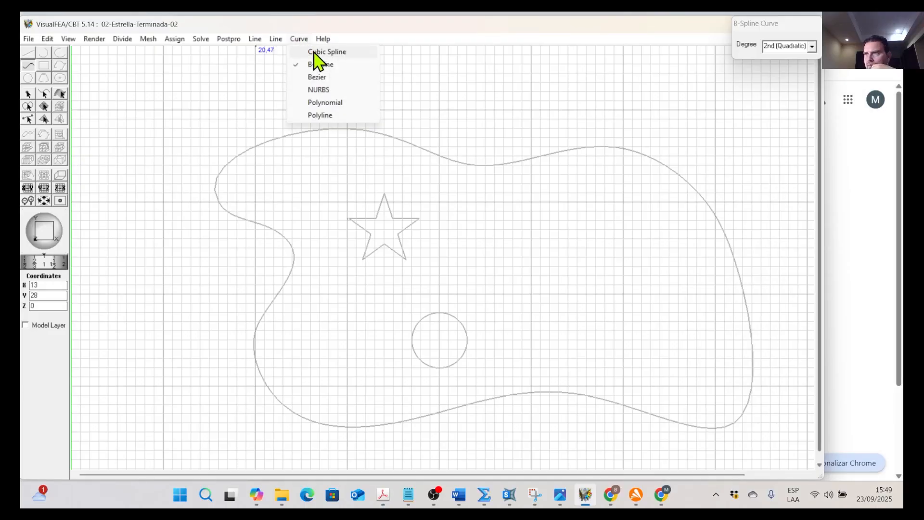
pyautogui.click(314, 52)
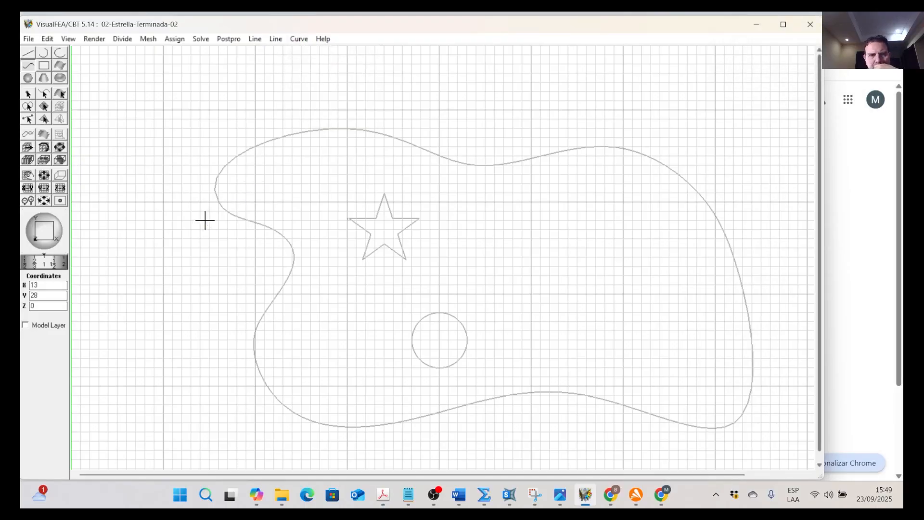
pyautogui.click(210, 212)
pyautogui.click(366, 108)
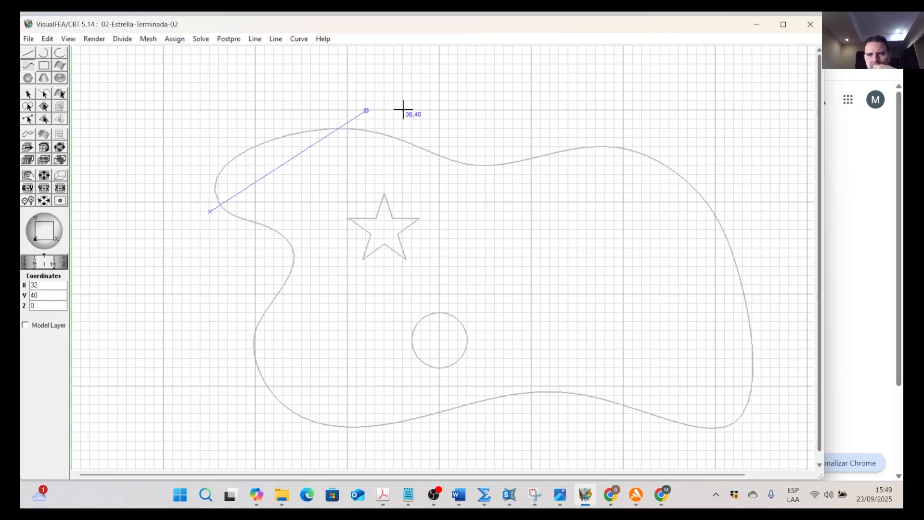
pyautogui.click(495, 148)
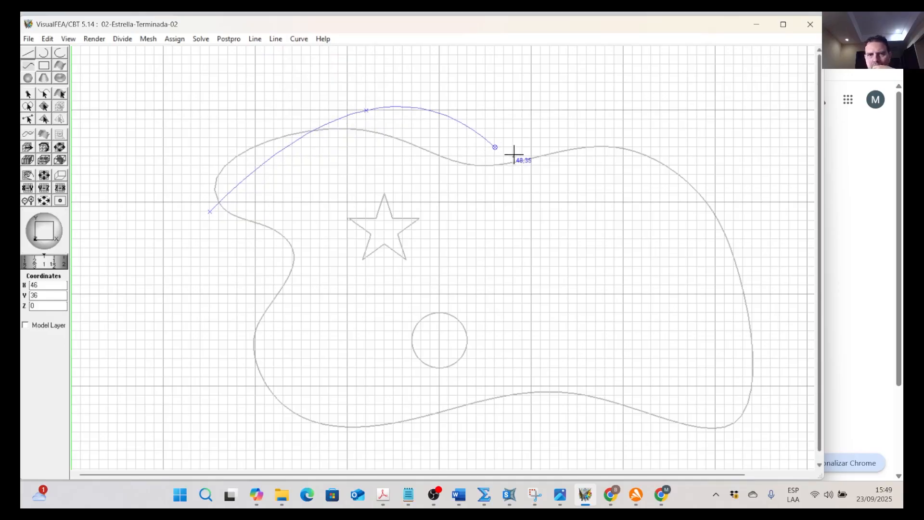
pyautogui.click(569, 175)
pyautogui.click(688, 128)
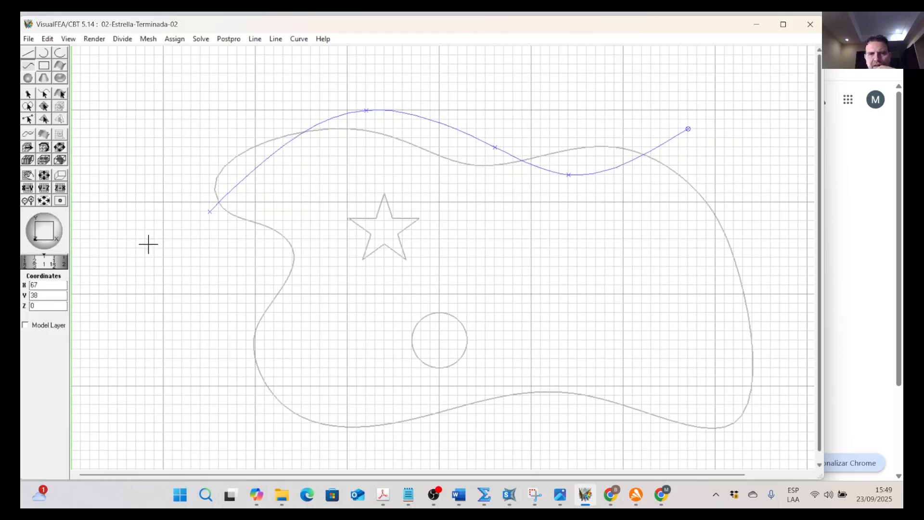
# Check the selected-curves figure in Adobe Acrobat, return to VisualFEA and finish the cubic spline at (67, 38)
pyautogui.click(383, 494)
pyautogui.doubleClick(466, 194)
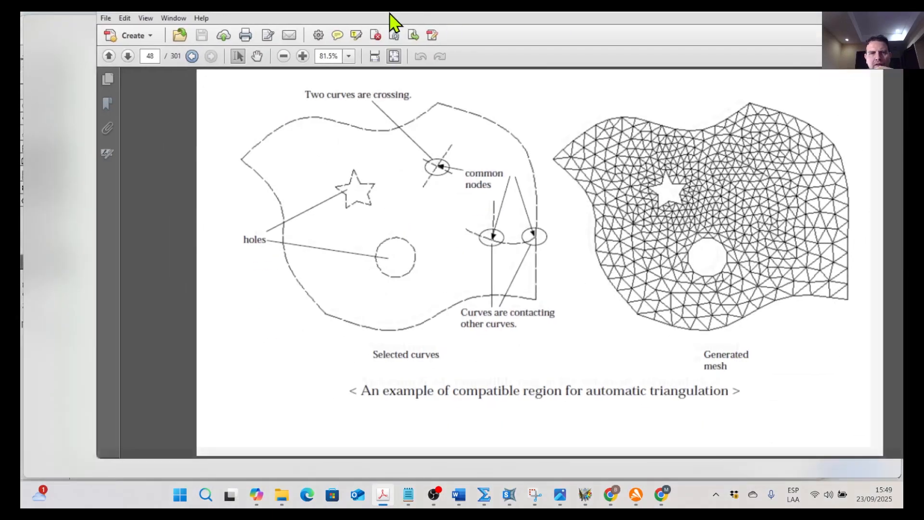
pyautogui.moveTo(473, 20); pyautogui.dragTo(903, 144)
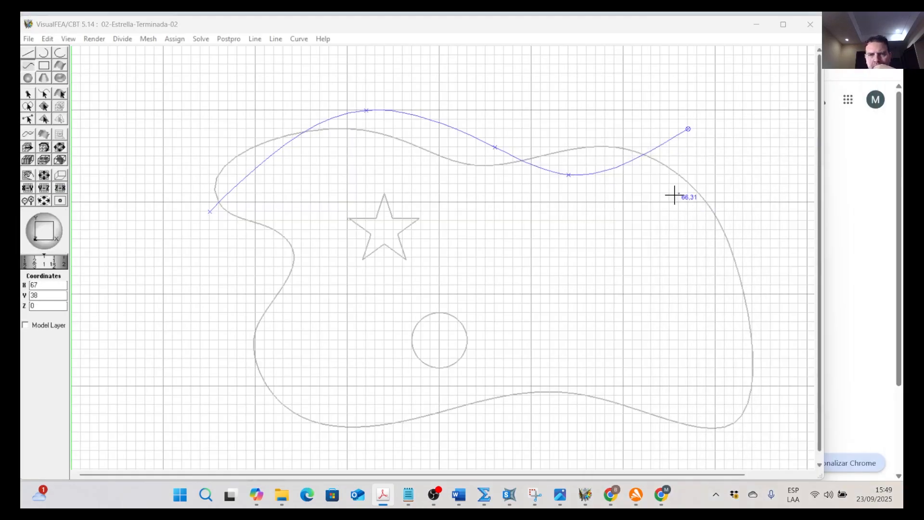
pyautogui.click(693, 130)
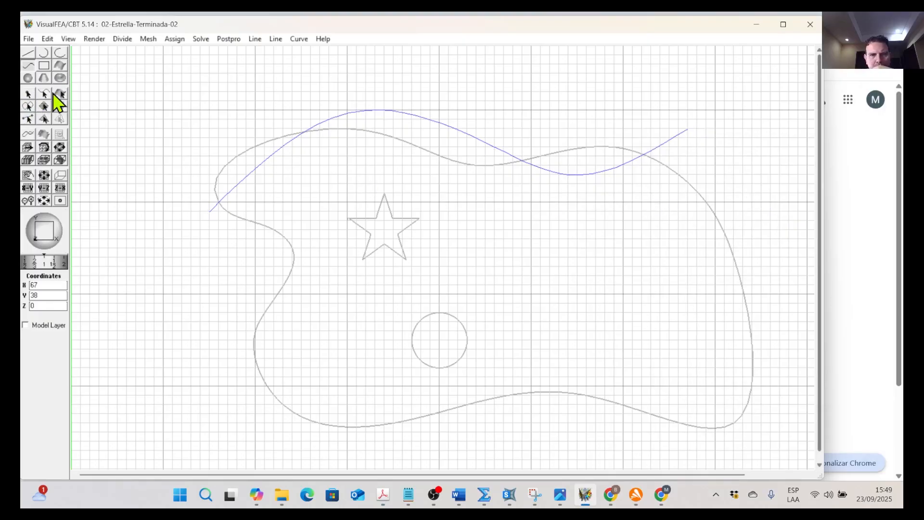
# Switch to Adobe Acrobat, compare the page 48 example boundary with the drawn upper curve, and return to VisualFEA
pyautogui.click(44, 94)
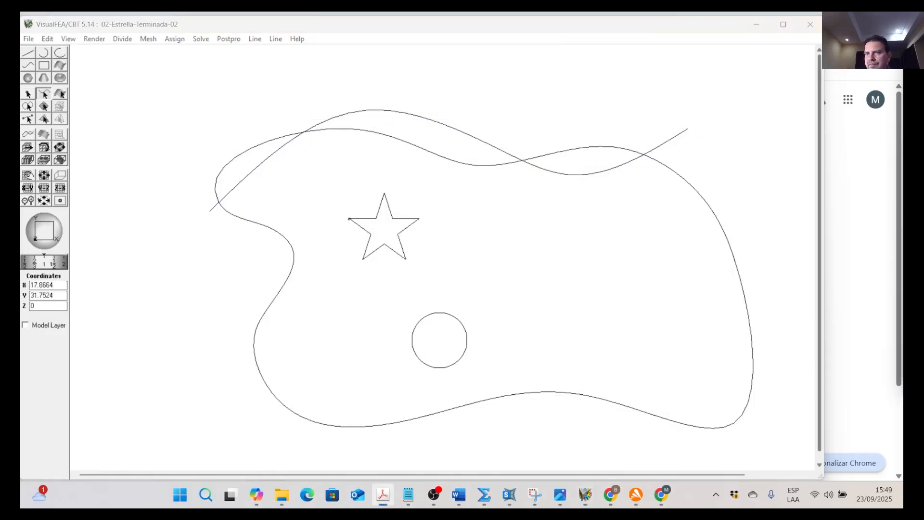
pyautogui.click(383, 495)
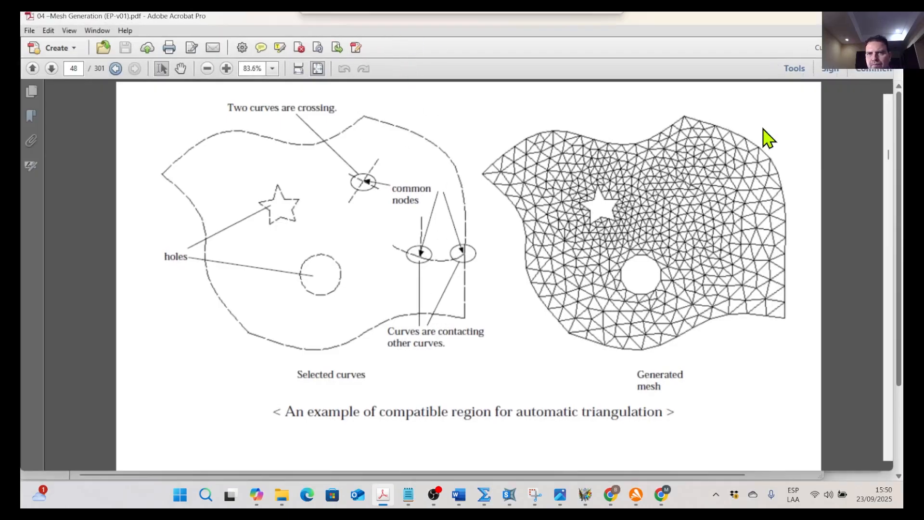
pyautogui.hotkey('alt', 'Tab')
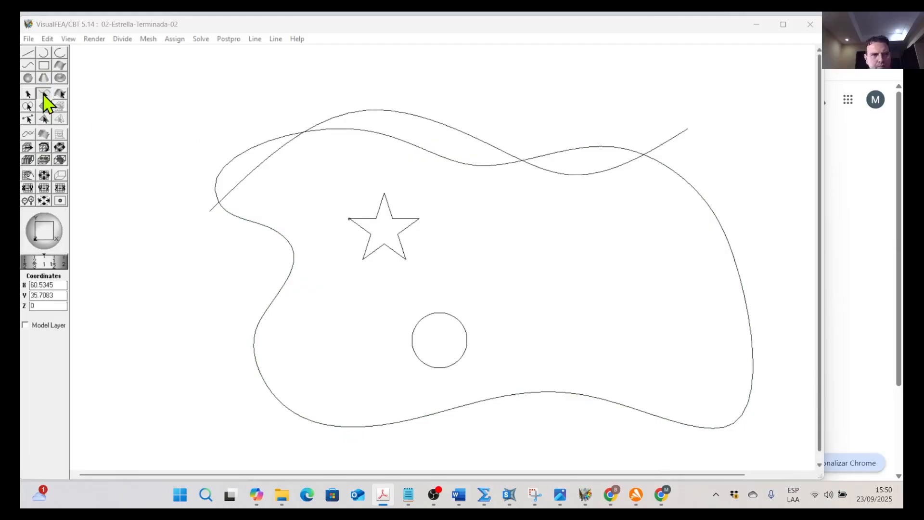
# Restart curve drawing to continue the outer boundary from the cubic spline's upper-right end
pyautogui.click(28, 66)
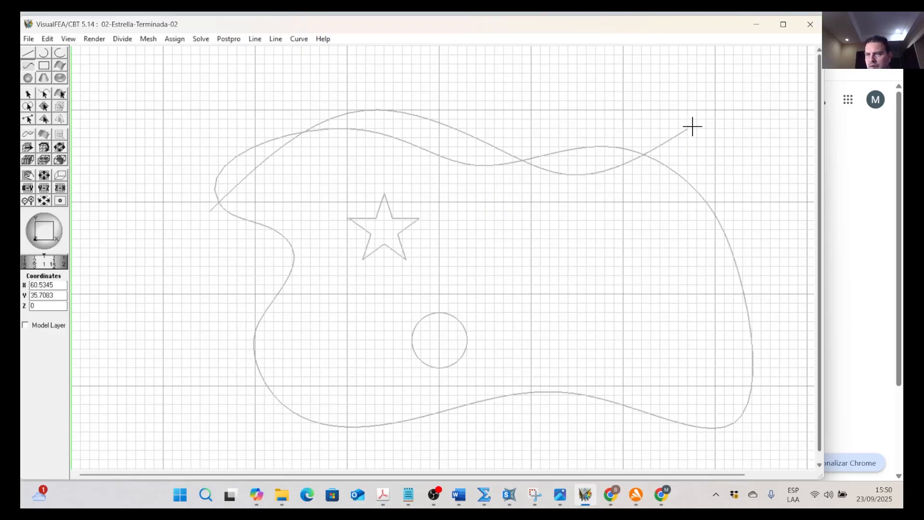
pyautogui.moveTo(513, 204); pyautogui.dragTo(457, 205, button='middle')
pyautogui.moveTo(37, 265); pyautogui.dragTo(43, 266)
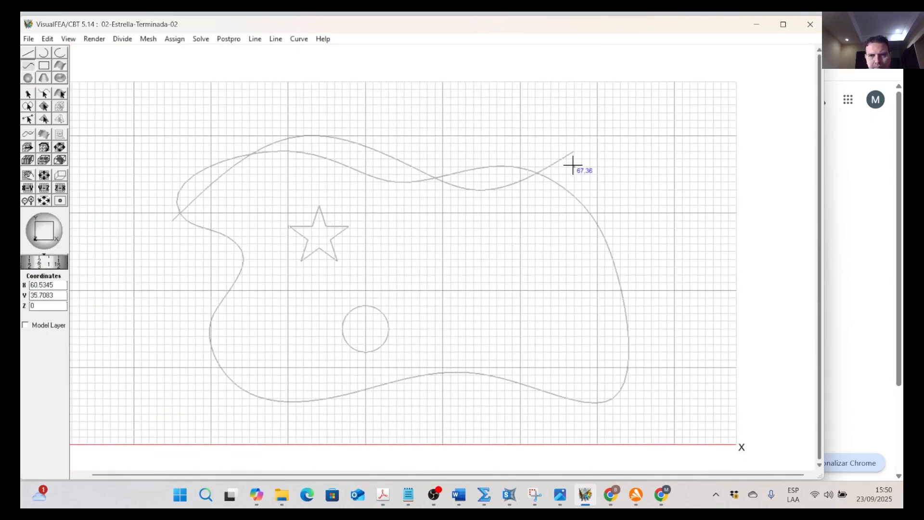
# Draw the right boundary curve from the upper curve's right end through (79, 28) and (79, 16), ending at (77, 5)
pyautogui.click(576, 152)
pyautogui.click(666, 228)
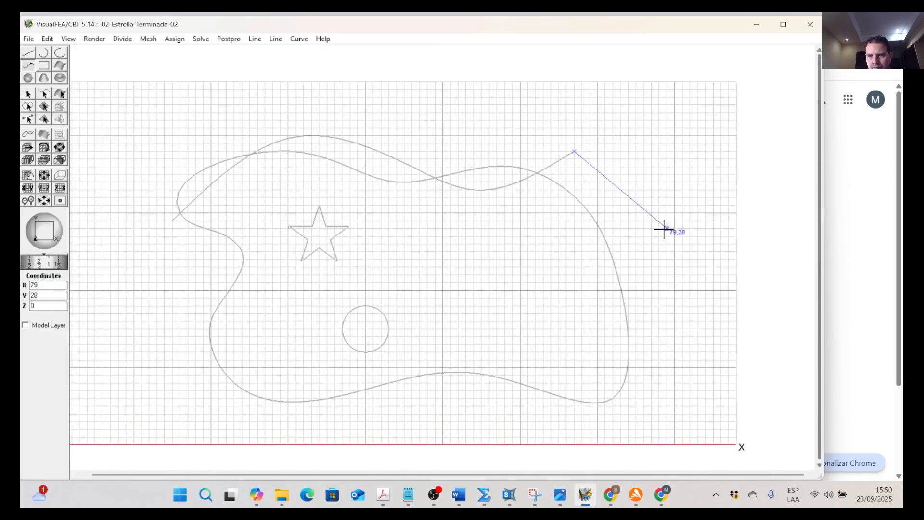
pyautogui.click(668, 320)
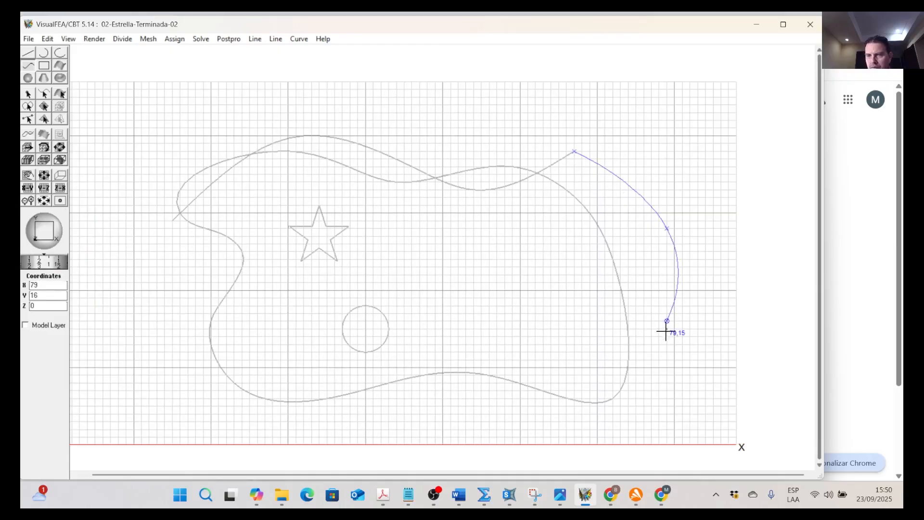
pyautogui.click(651, 407)
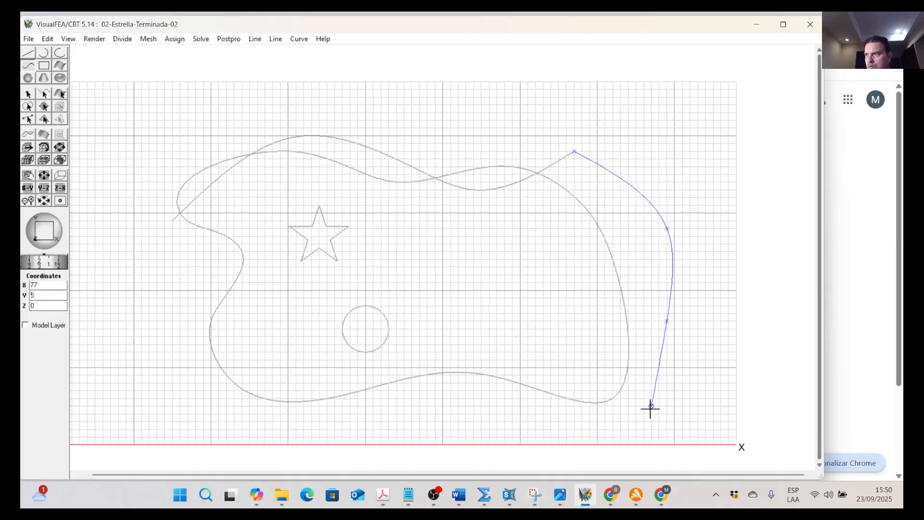
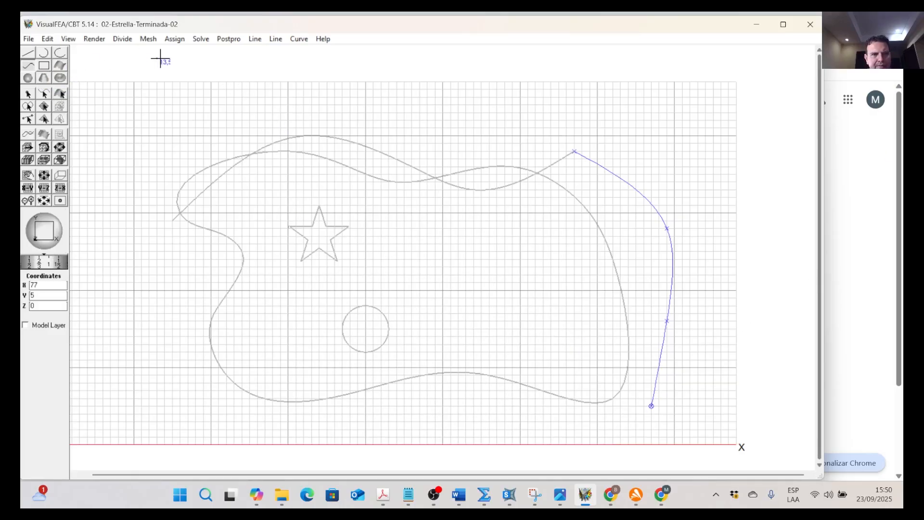
pyautogui.moveTo(915, 197); pyautogui.dragTo(367, 12)
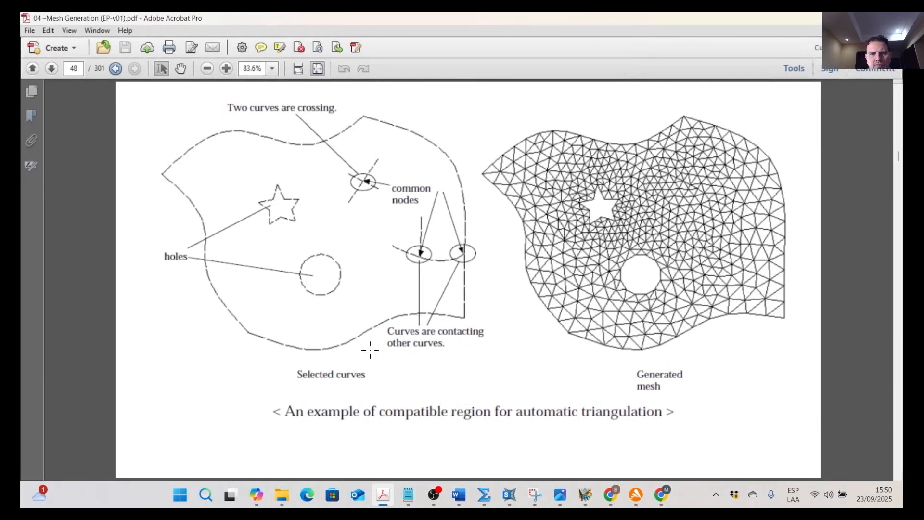
pyautogui.moveTo(659, 19)
pyautogui.mouseDown()
pyautogui.moveTo(811, 107)
pyautogui.moveTo(904, 96)
pyautogui.mouseUp()
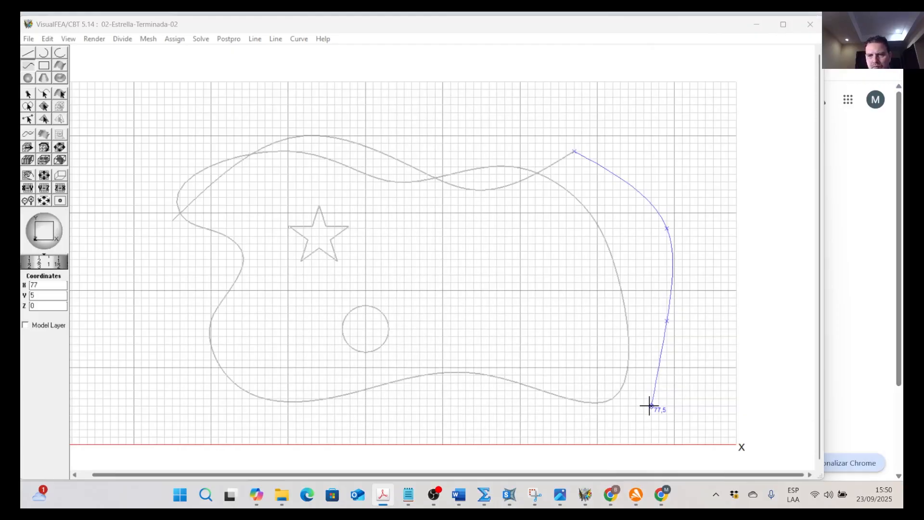
pyautogui.doubleClick(651, 407)
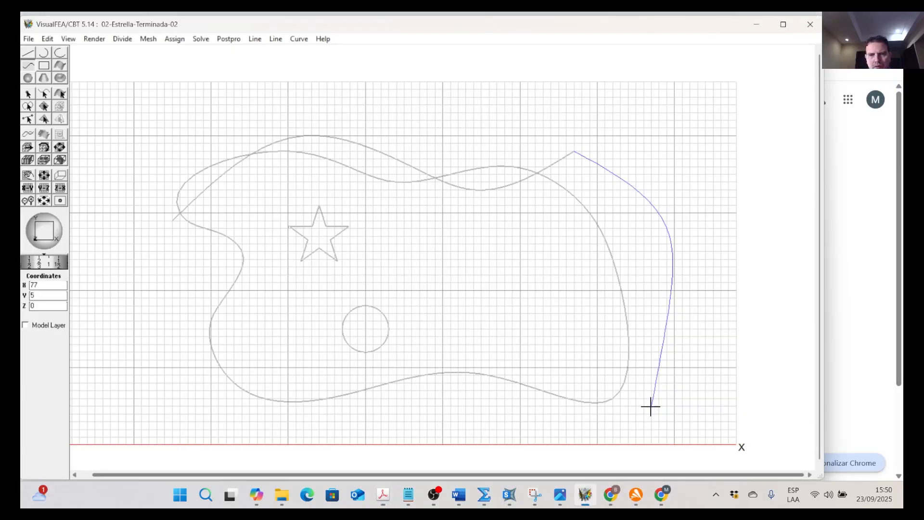
pyautogui.click(498, 380)
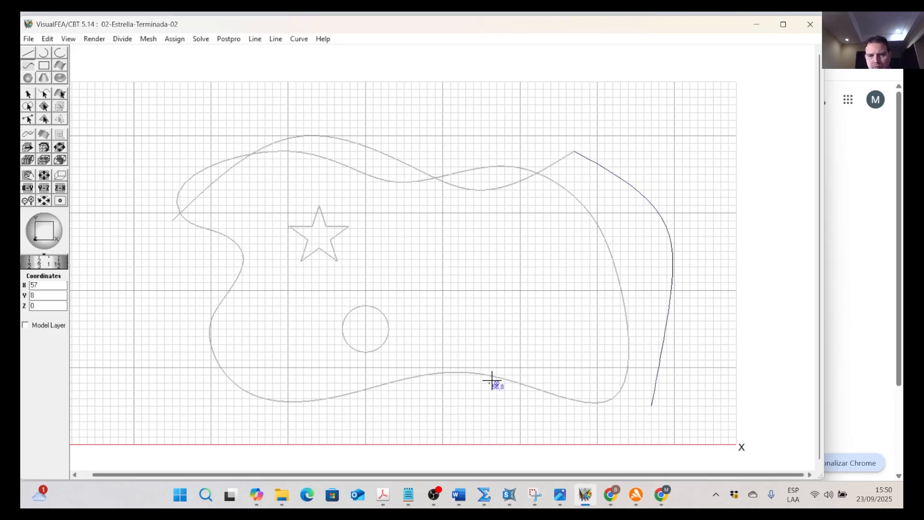
pyautogui.click(47, 38)
pyautogui.click(66, 51)
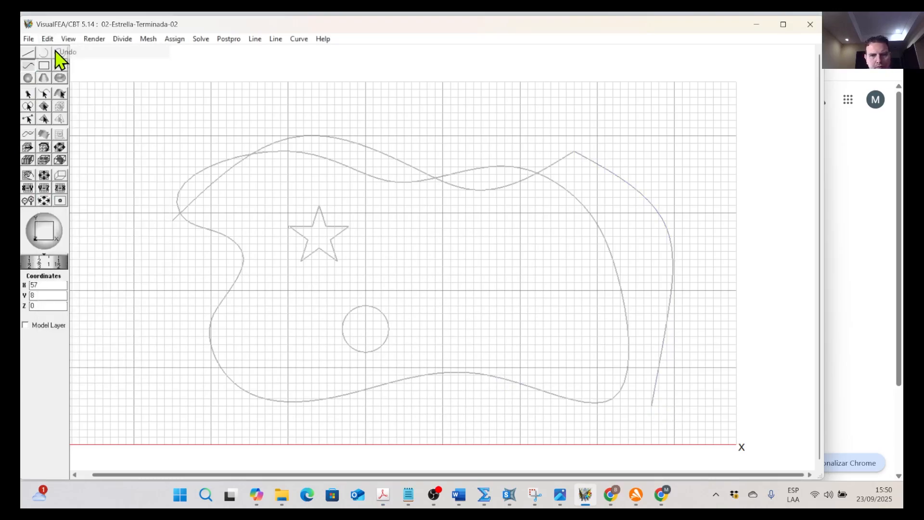
# Draw the bottom boundary curve from (77, 5) over a crest and through (48, 6), ending at (37, 3)
pyautogui.click(652, 405)
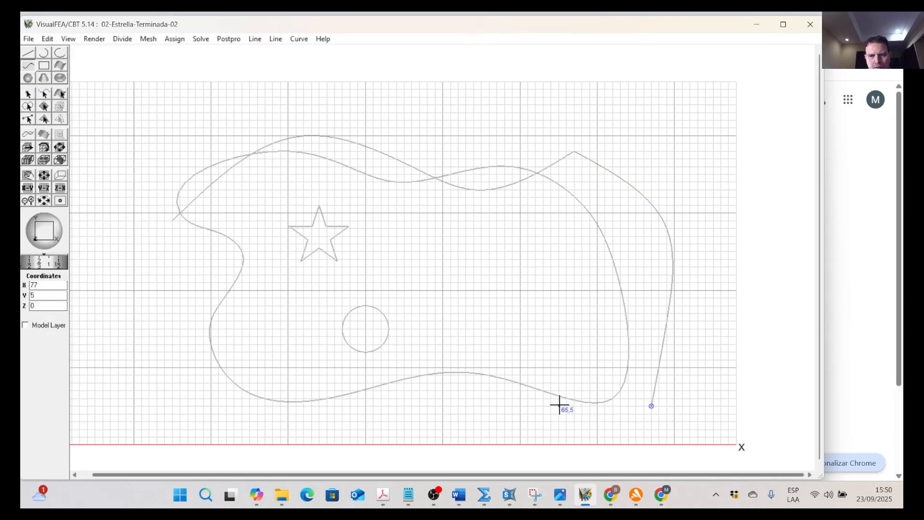
pyautogui.click(520, 375)
pyautogui.click(426, 398)
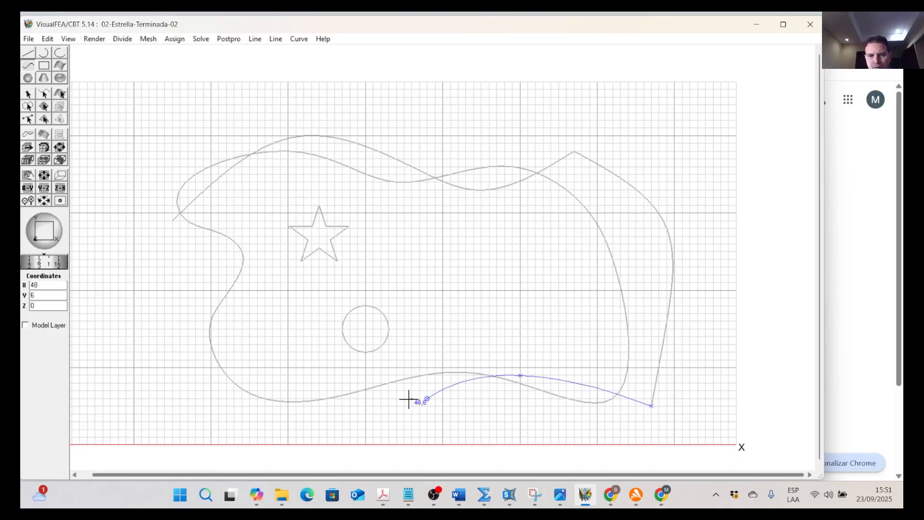
pyautogui.click(342, 421)
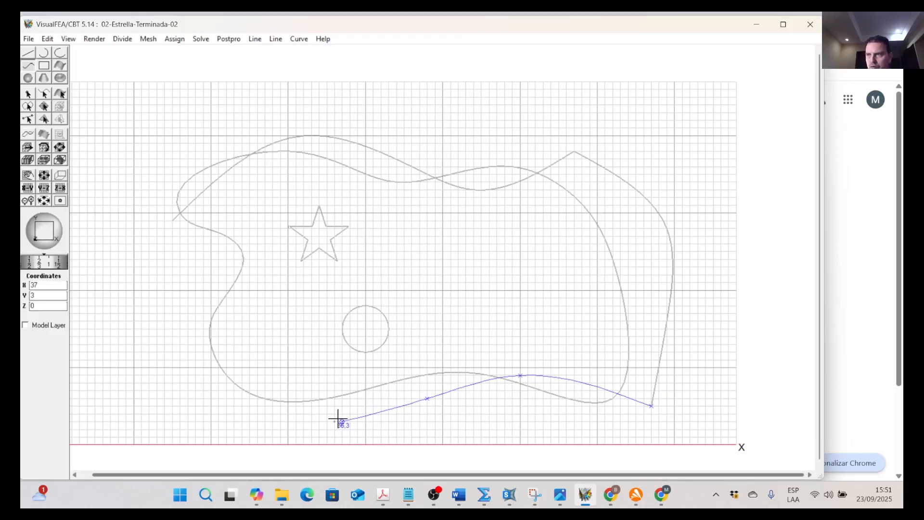
pyautogui.click(266, 408)
# Draw the left boundary curve from (37, 3) through (20, 11) and (21, 21) to the upper curve's left end at (15, 29)
pyautogui.click(341, 421)
pyautogui.click(255, 411)
pyautogui.click(209, 361)
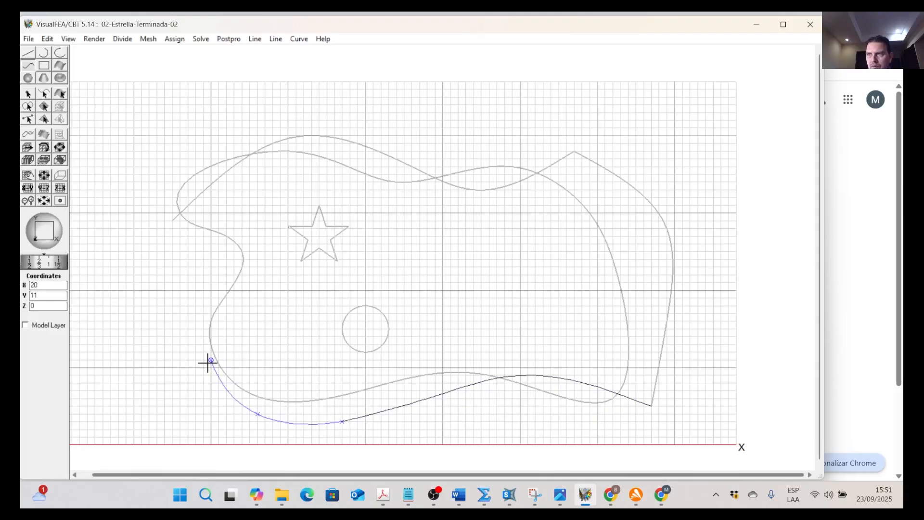
pyautogui.click(215, 285)
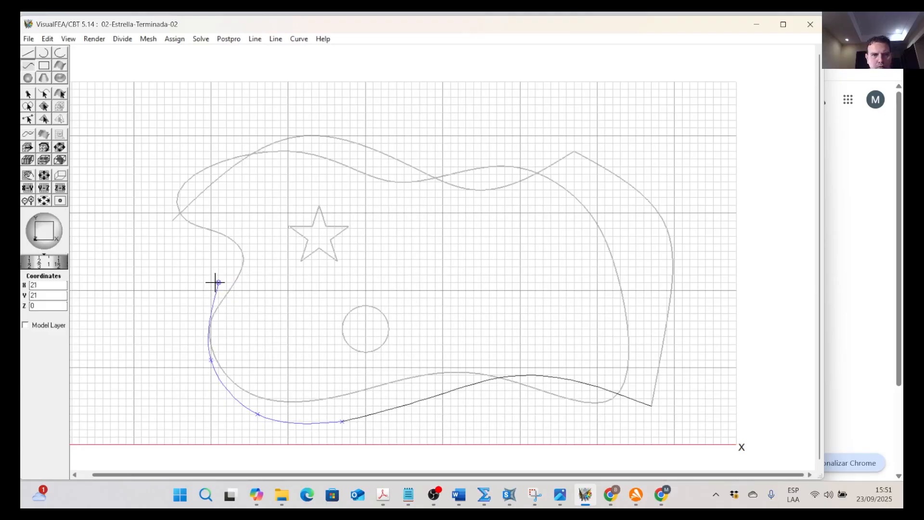
pyautogui.click(172, 221)
pyautogui.moveTo(509, 496)
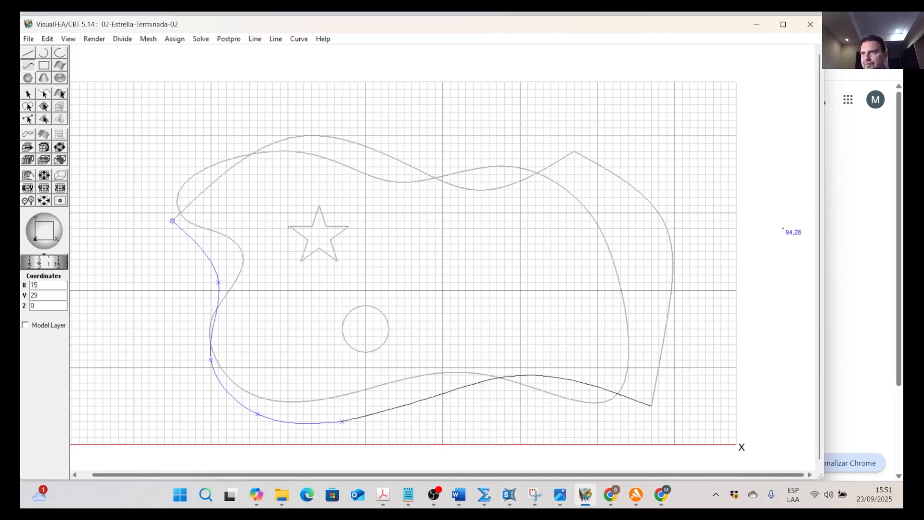
pyautogui.moveTo(903, 228); pyautogui.dragTo(380, 12)
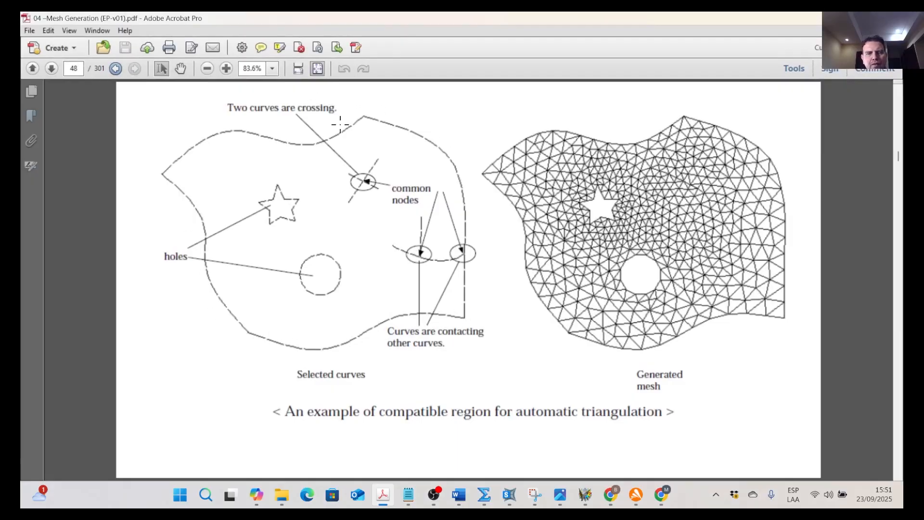
pyautogui.moveTo(378, 23); pyautogui.dragTo(903, 193)
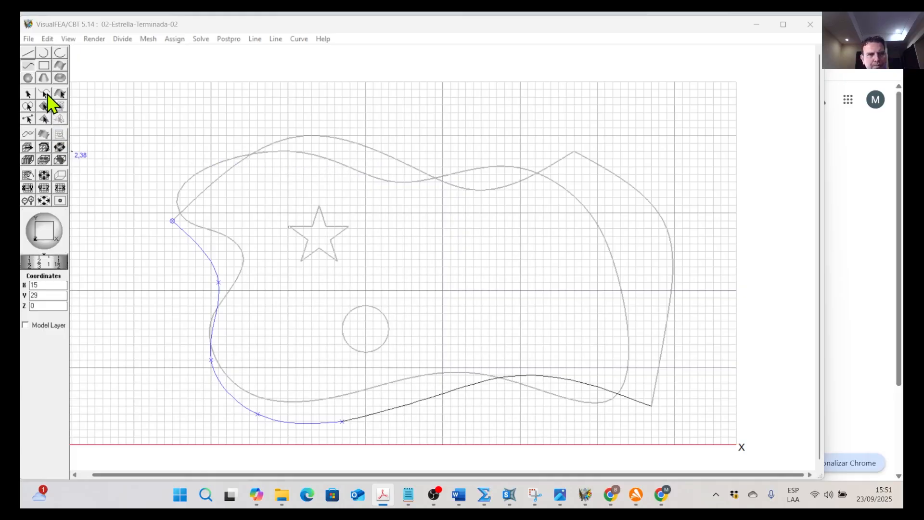
# Delete the old closed outline curve that overlaps the new boundary, keeping the star and circle
pyautogui.click(45, 94)
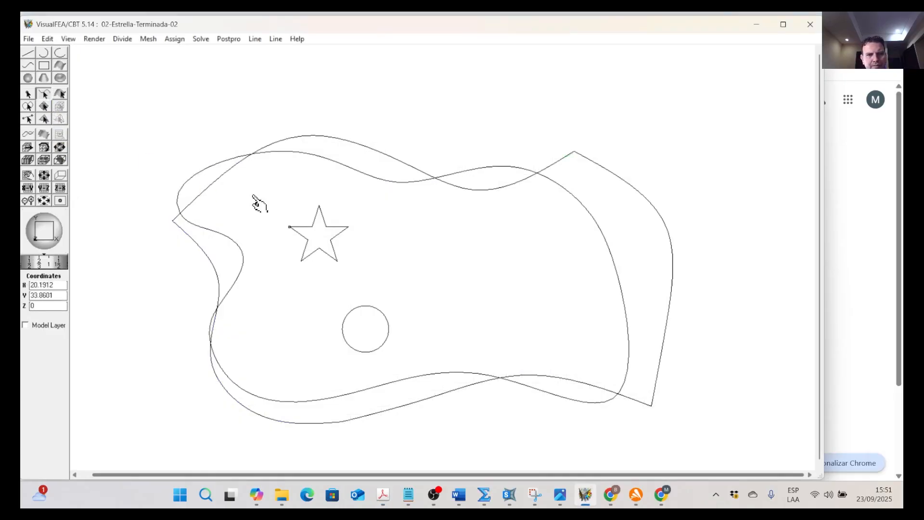
pyautogui.click(344, 166)
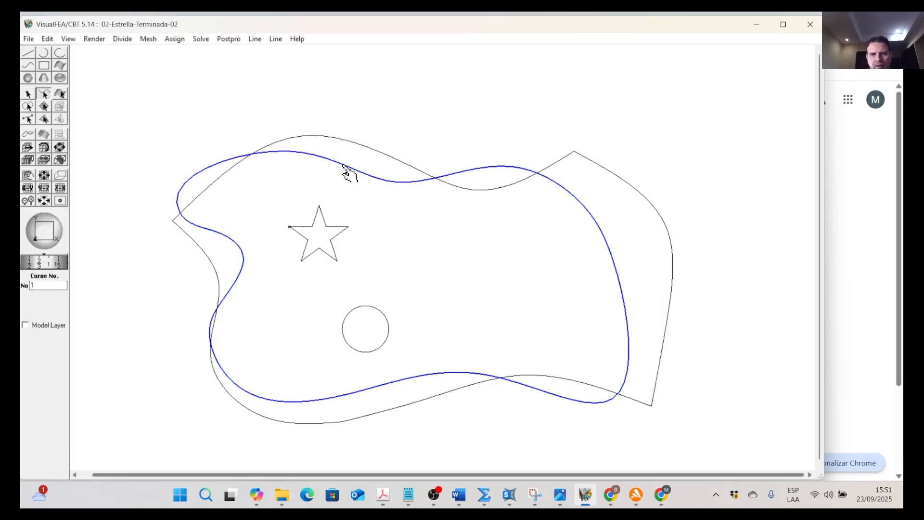
pyautogui.press('Delete')
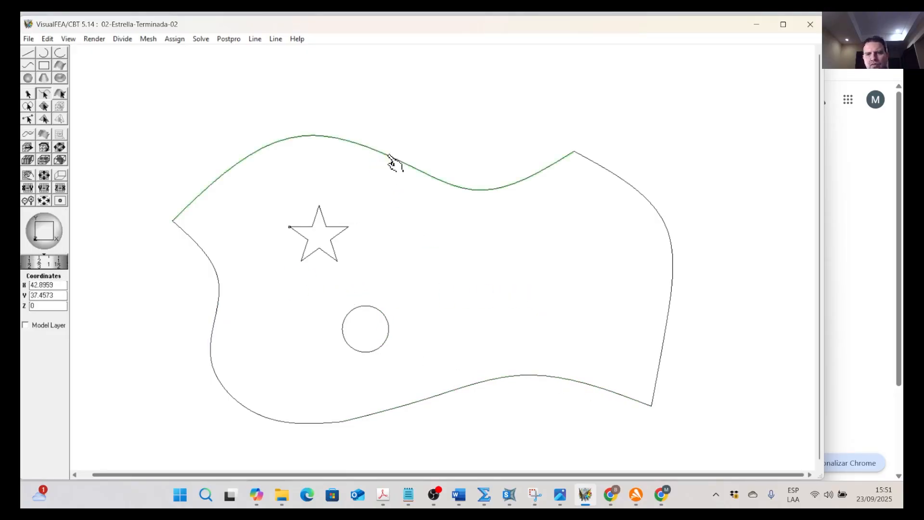
pyautogui.click(424, 179)
pyautogui.click(405, 130)
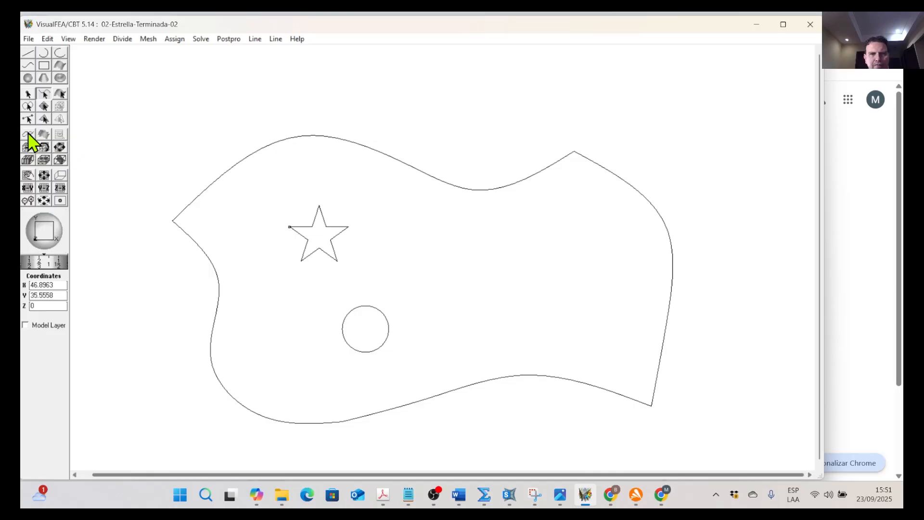
# Reshape the upper boundary curve, moving its right end to (69, 42), its crest point to (29, 38) and its middle point to (43, 36)
pyautogui.click(29, 136)
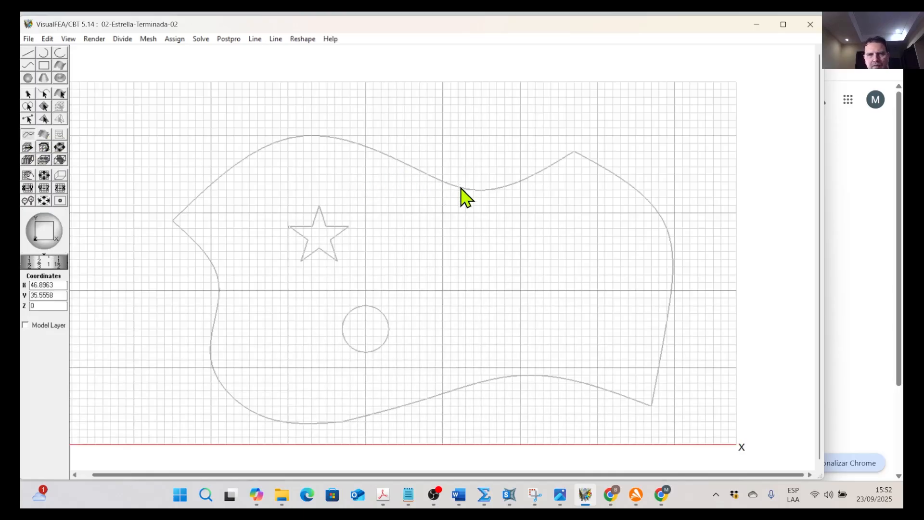
pyautogui.moveTo(904, 159)
pyautogui.mouseDown()
pyautogui.moveTo(453, 161)
pyautogui.moveTo(347, 126)
pyautogui.moveTo(340, 27)
pyautogui.moveTo(904, 22)
pyautogui.mouseUp()
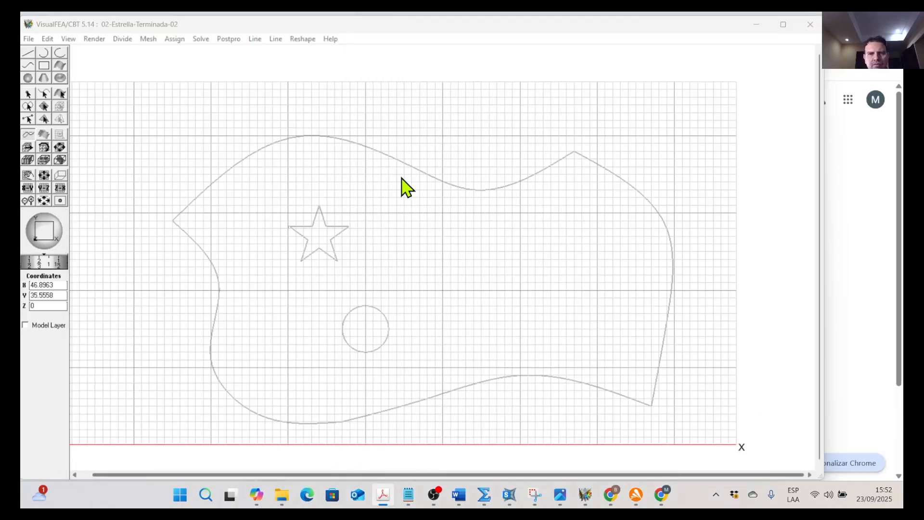
pyautogui.click(394, 28)
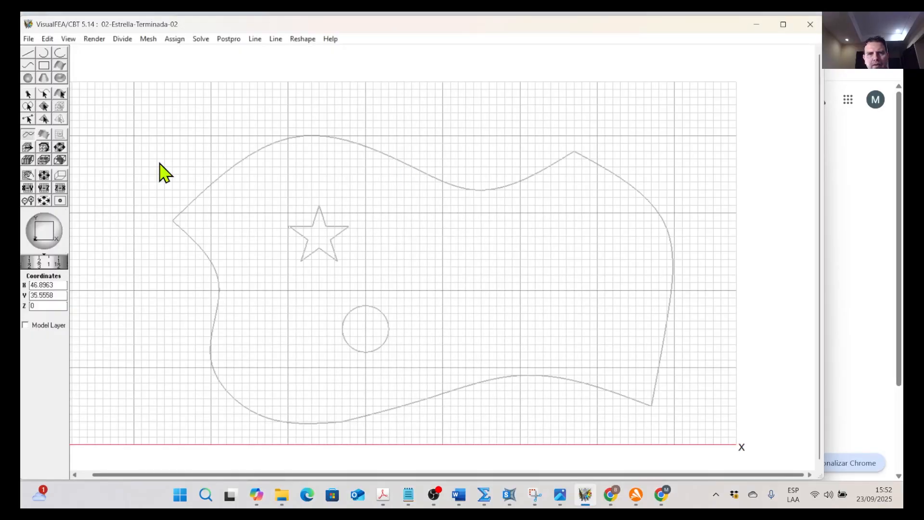
pyautogui.click(379, 155)
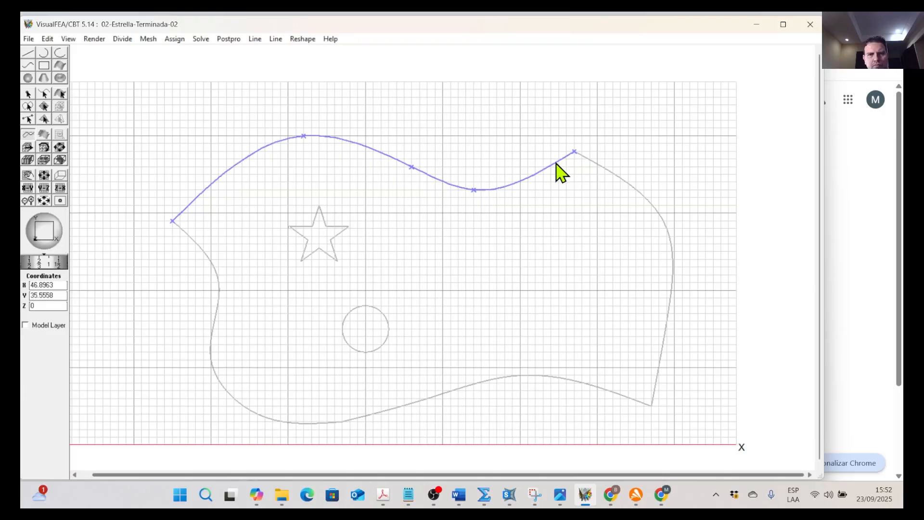
pyautogui.moveTo(574, 152); pyautogui.dragTo(559, 120)
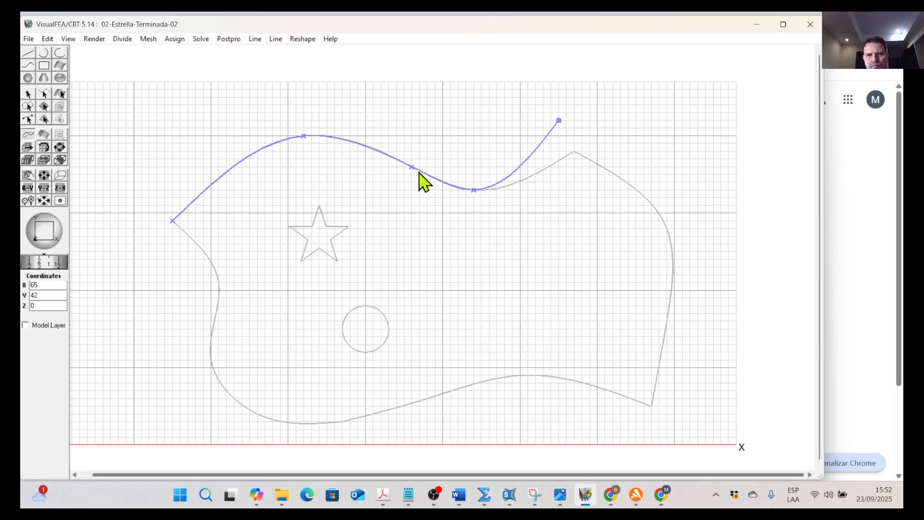
pyautogui.click(557, 124)
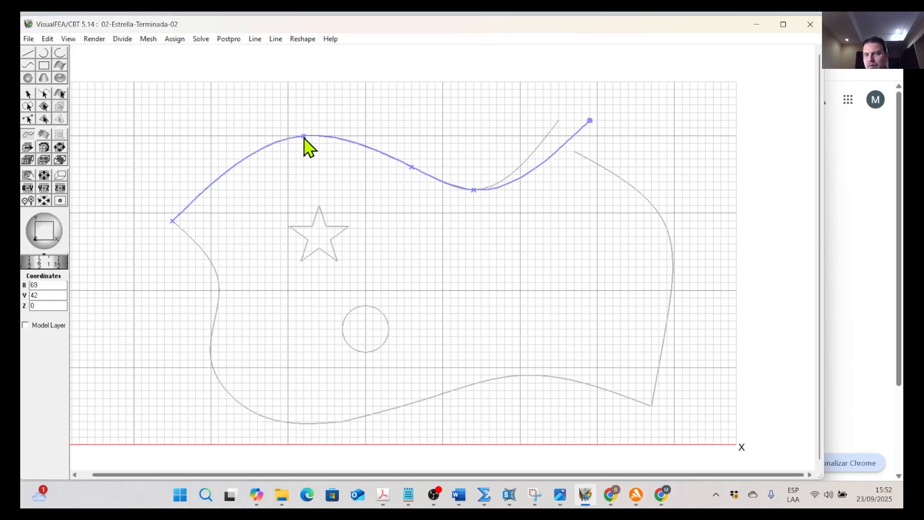
pyautogui.moveTo(304, 137); pyautogui.dragTo(281, 151)
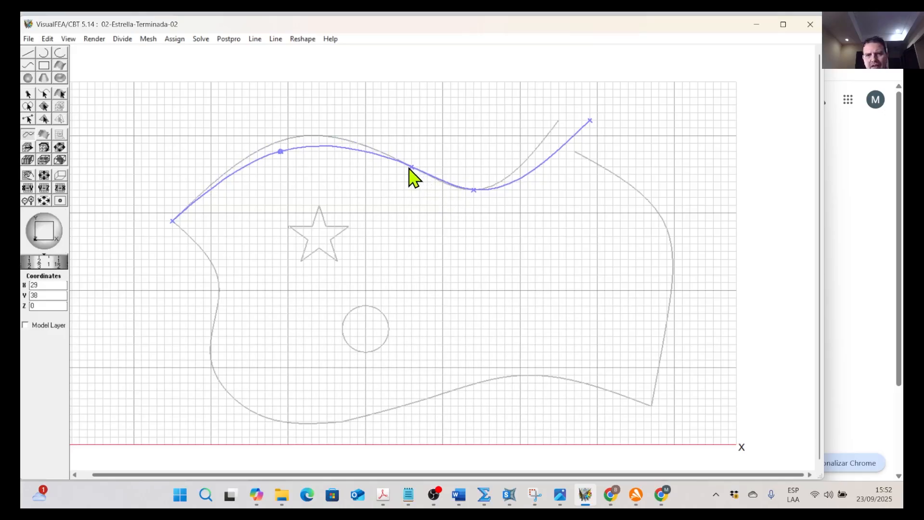
pyautogui.moveTo(412, 168); pyautogui.dragTo(389, 167)
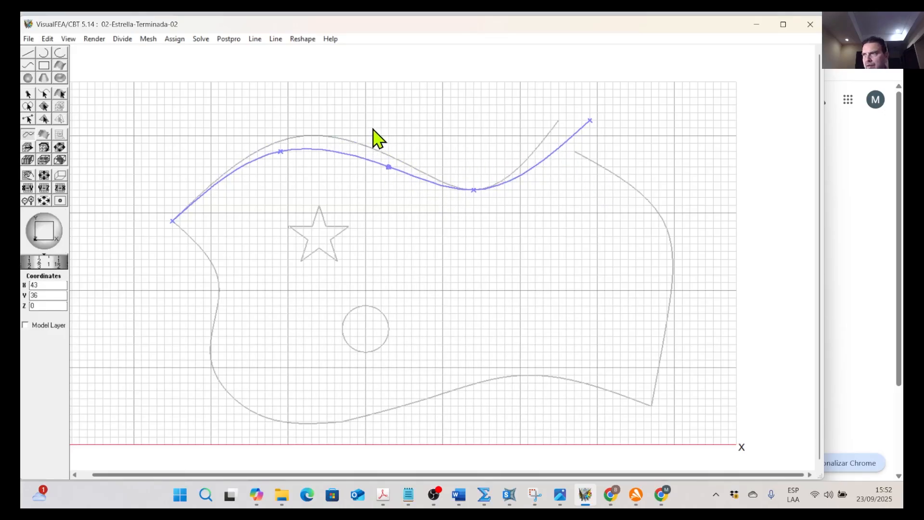
pyautogui.click(310, 111)
# Move the right boundary curve's upper end to (69, 42) and the upper curve's valley point to (53, 35)
pyautogui.click(600, 167)
pyautogui.moveTo(574, 152); pyautogui.dragTo(590, 120)
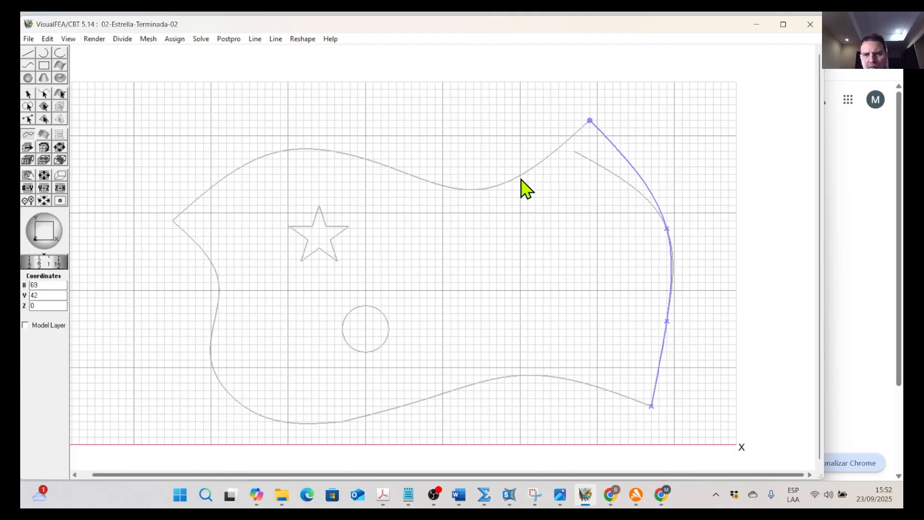
pyautogui.click(500, 187)
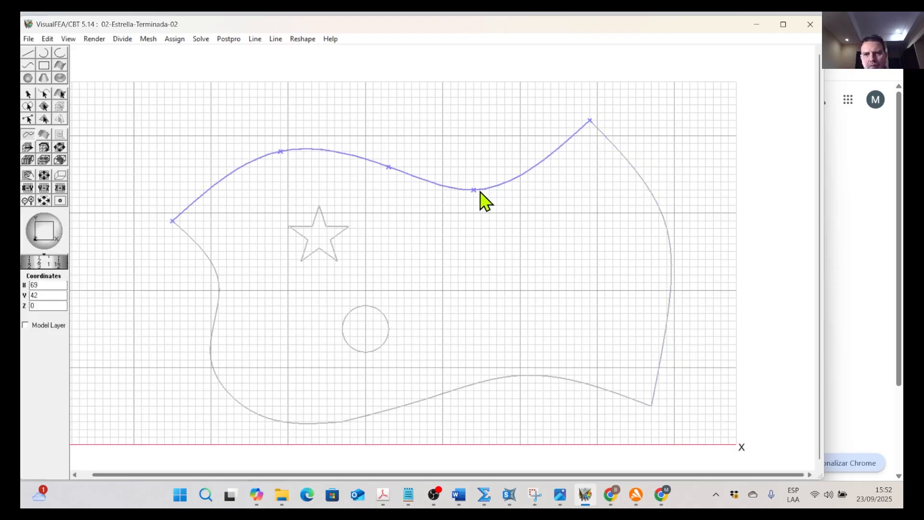
pyautogui.moveTo(474, 189); pyautogui.dragTo(466, 174)
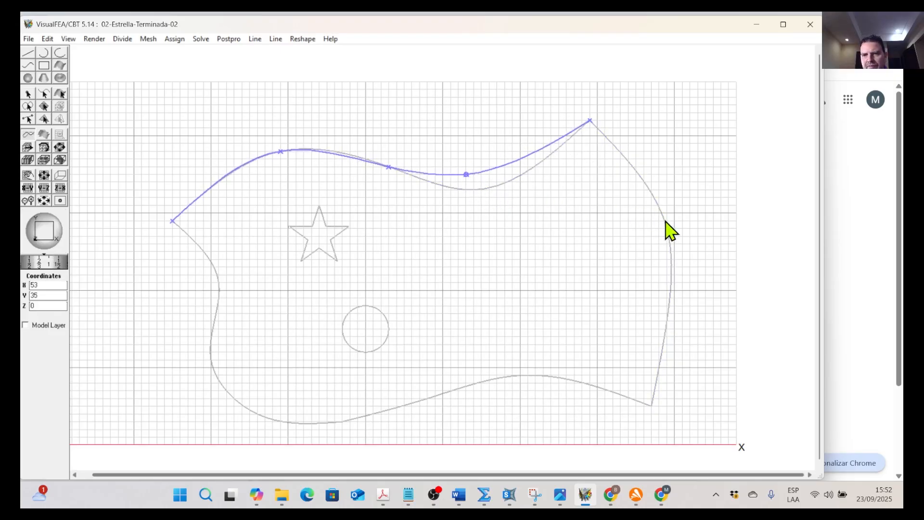
# Reshape the bottom boundary curve by lowering its crest point one grid unit and moving its left end to (37, 2)
pyautogui.click(556, 378)
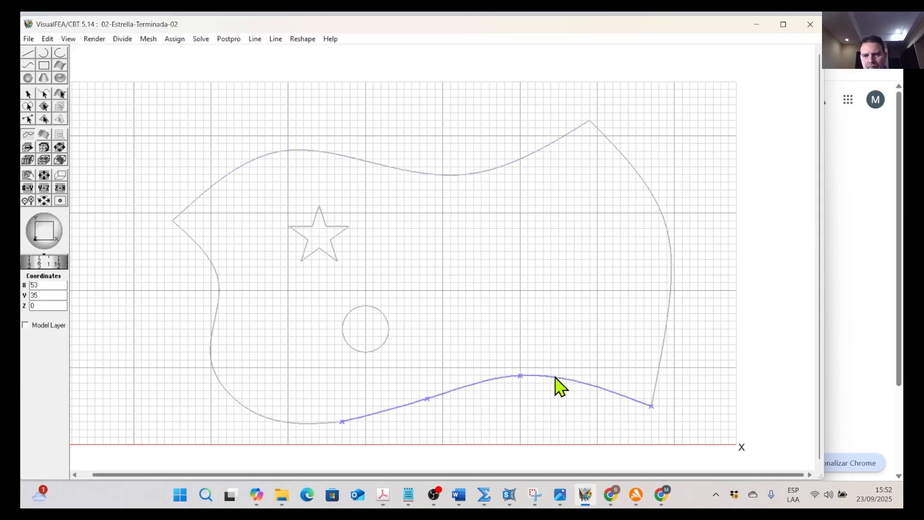
pyautogui.moveTo(521, 376)
pyautogui.mouseDown()
pyautogui.moveTo(522, 398)
pyautogui.moveTo(522, 383)
pyautogui.mouseUp()
pyautogui.moveTo(343, 422); pyautogui.dragTo(345, 430)
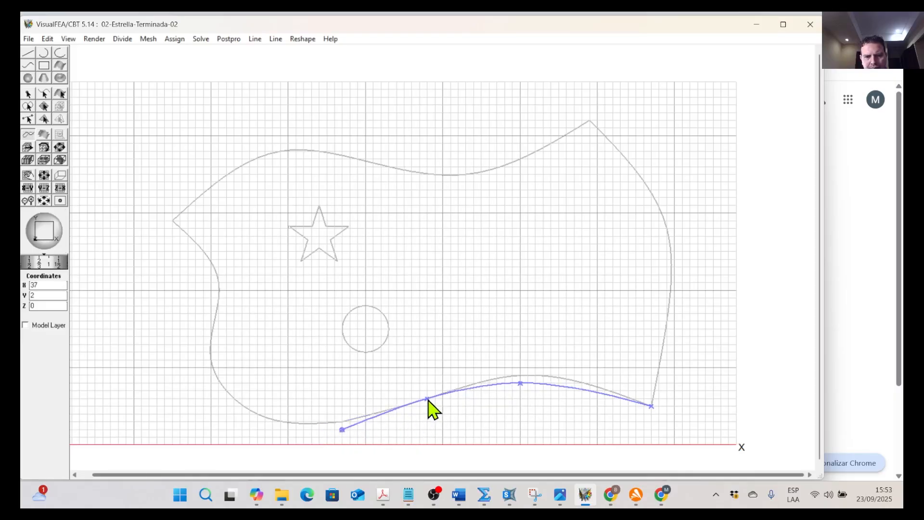
# Move the left boundary curve's lower end to (37, 2) so it meets the bottom boundary curve
pyautogui.click(296, 426)
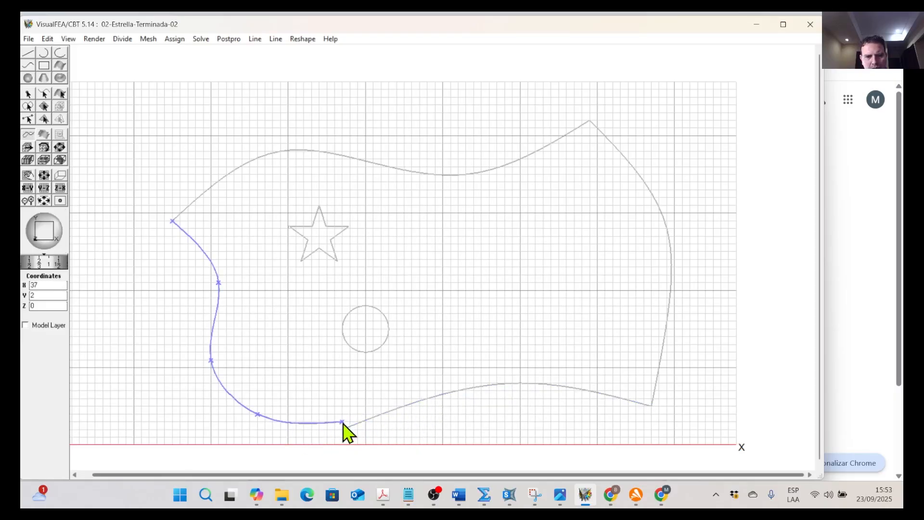
pyautogui.moveTo(344, 424); pyautogui.dragTo(342, 429)
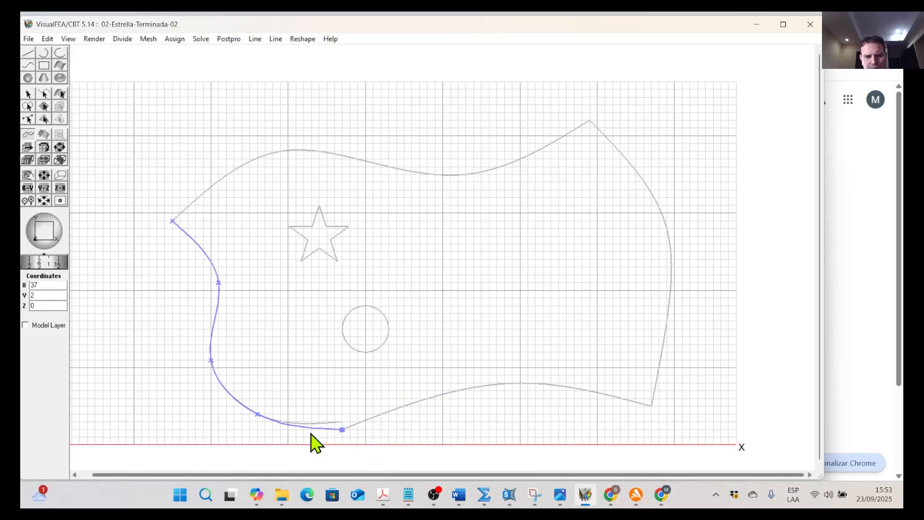
pyautogui.click(284, 410)
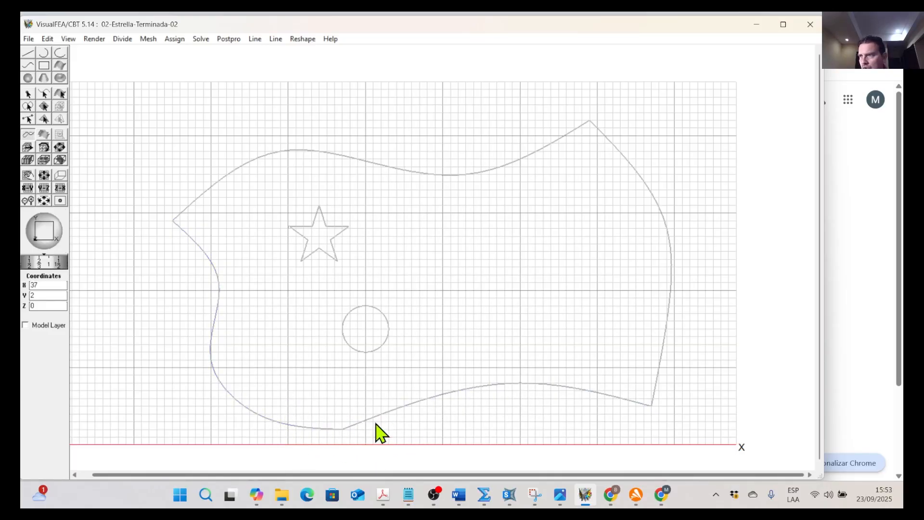
pyautogui.click(327, 428)
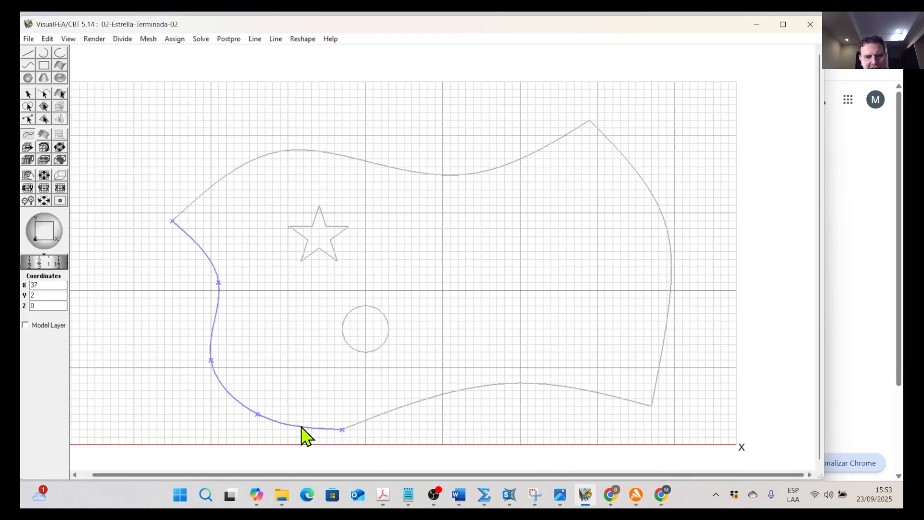
pyautogui.click(428, 401)
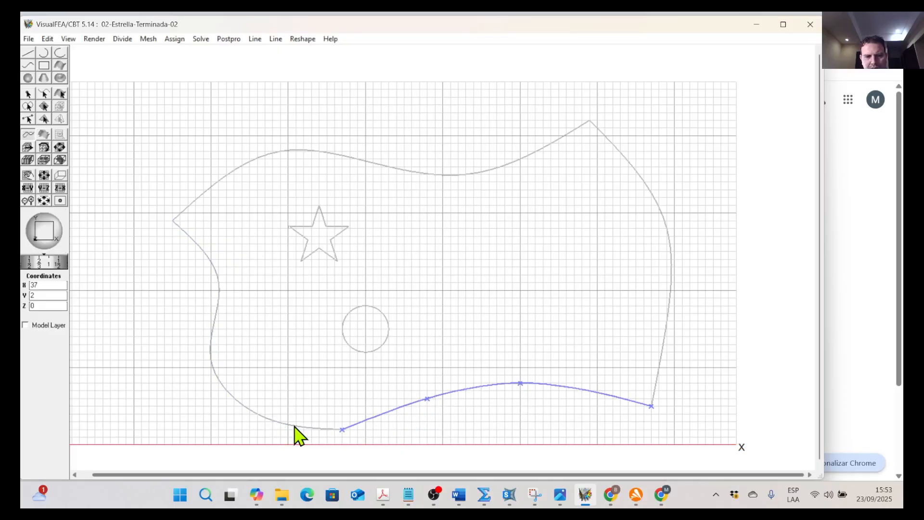
pyautogui.click(306, 394)
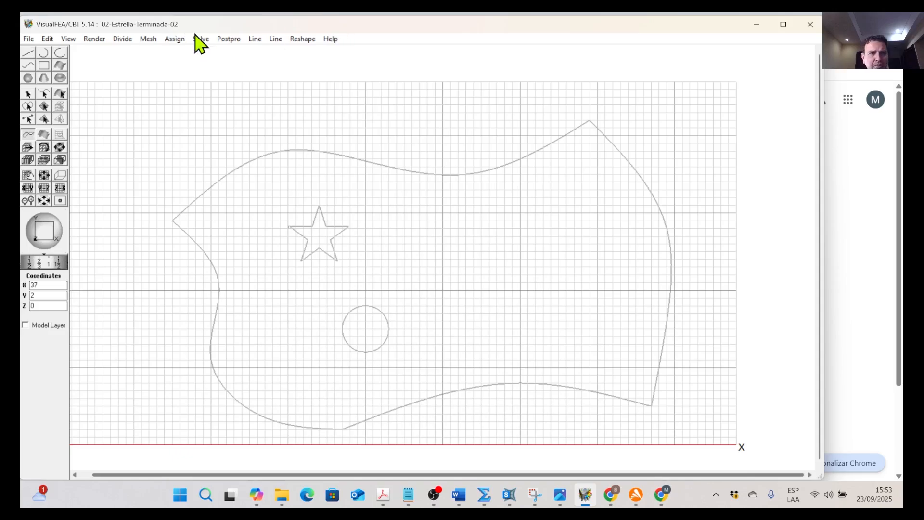
# Save the model as a new file named 03-Estrella-Terminada-02 in the 04.1-Automatic Triangulation folder
pyautogui.click(30, 40)
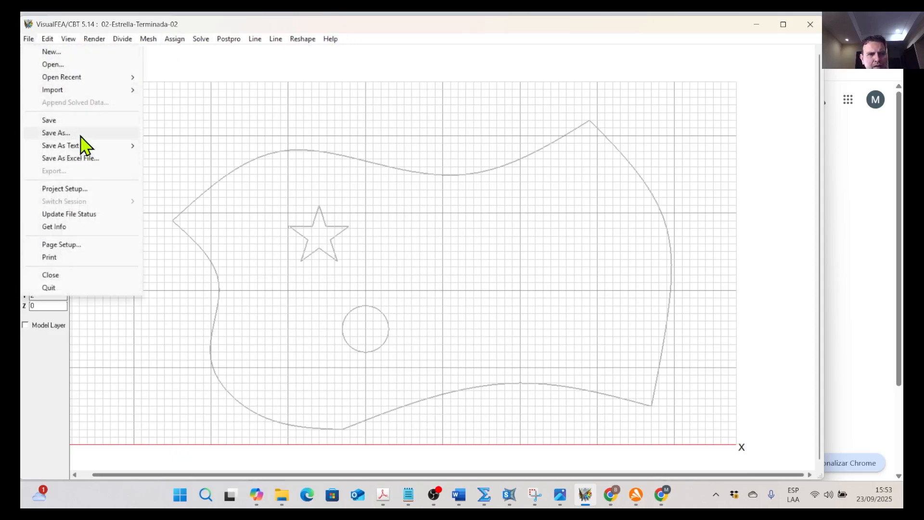
pyautogui.click(80, 135)
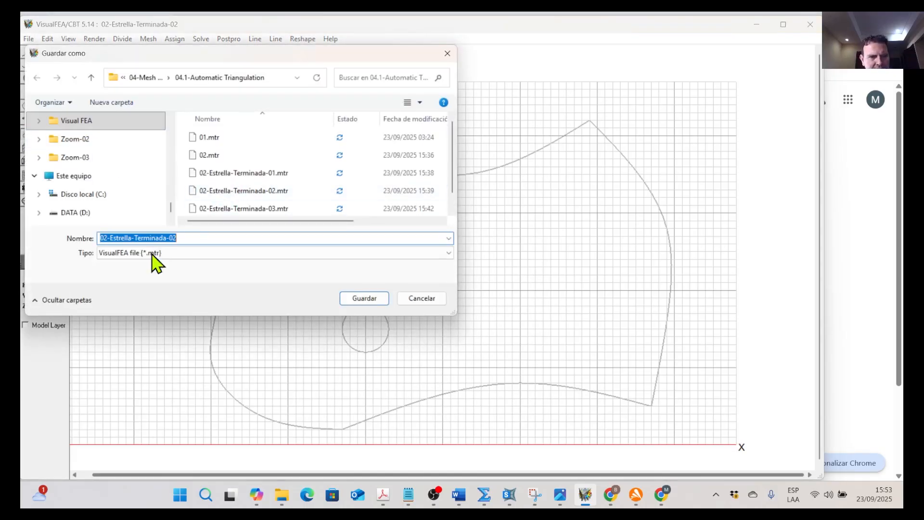
pyautogui.click(103, 238)
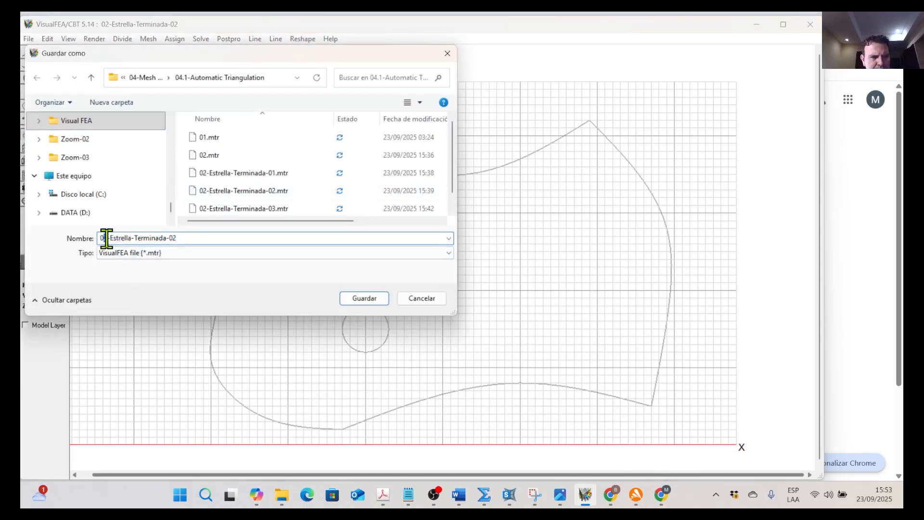
pyautogui.press('BackSpace')
pyautogui.write('3')
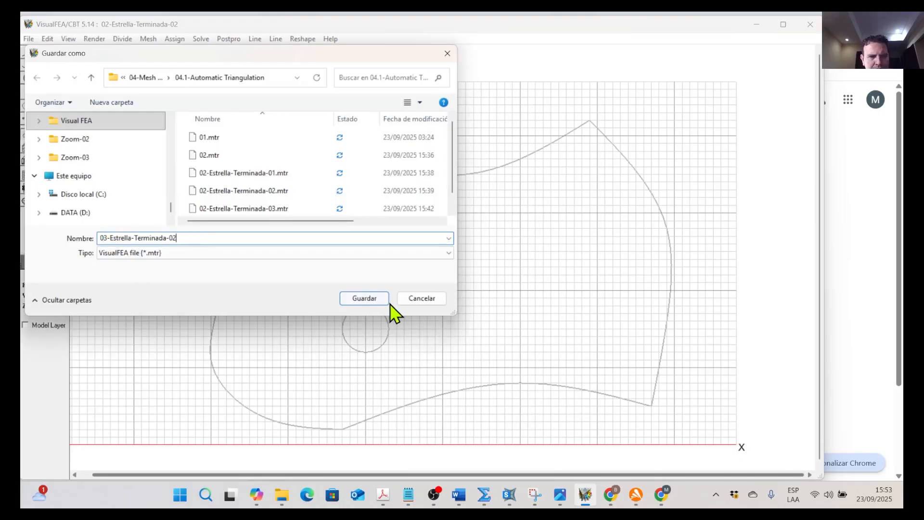
pyautogui.click(366, 302)
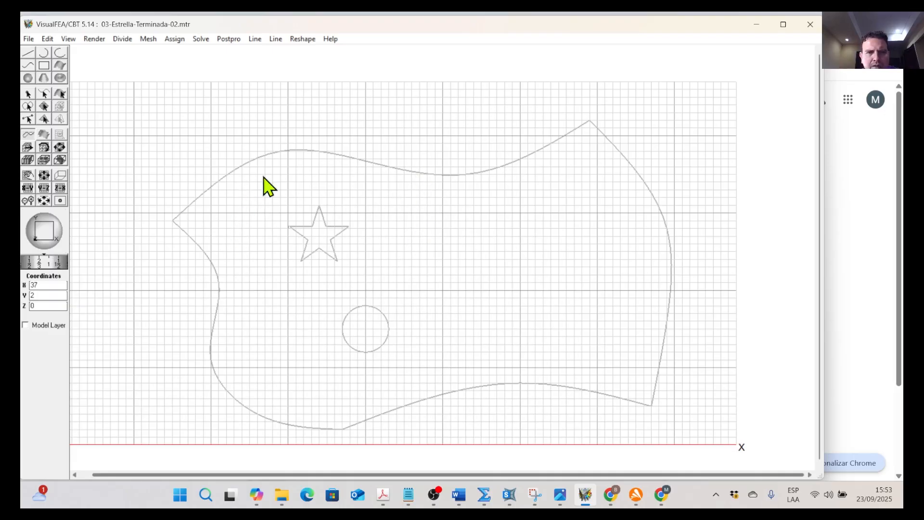
pyautogui.click(460, 175)
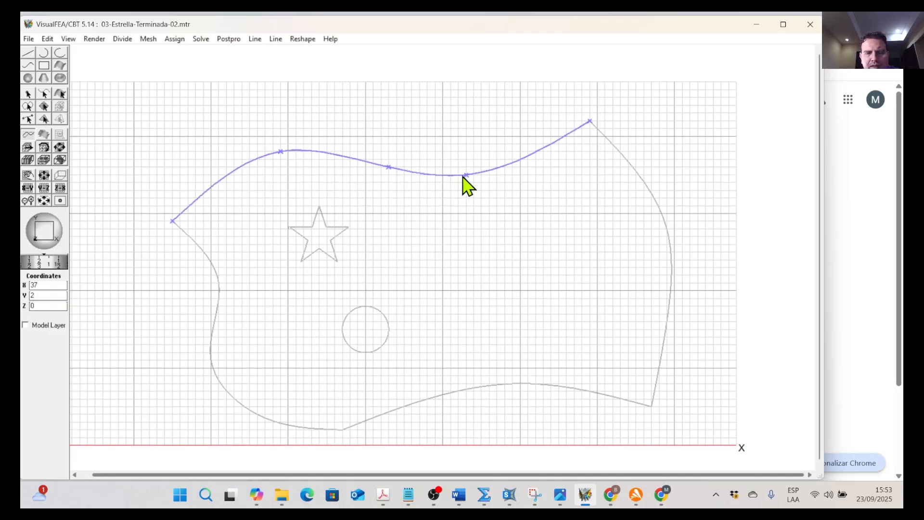
pyautogui.click(636, 170)
pyautogui.click(240, 107)
pyautogui.click(48, 39)
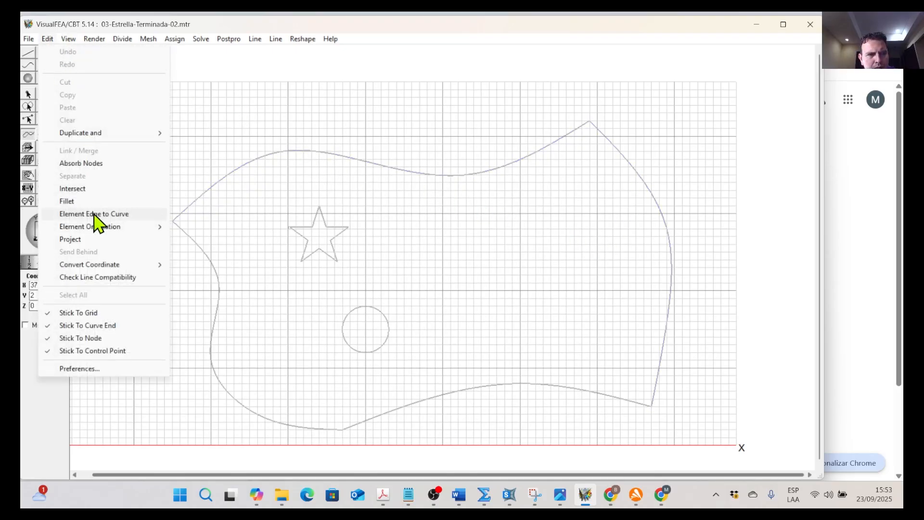
pyautogui.click(207, 147)
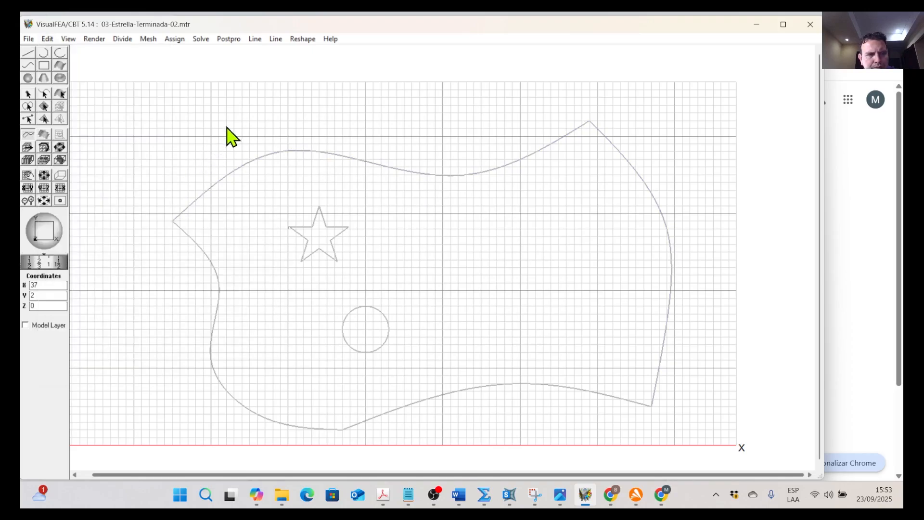
pyautogui.click(51, 39)
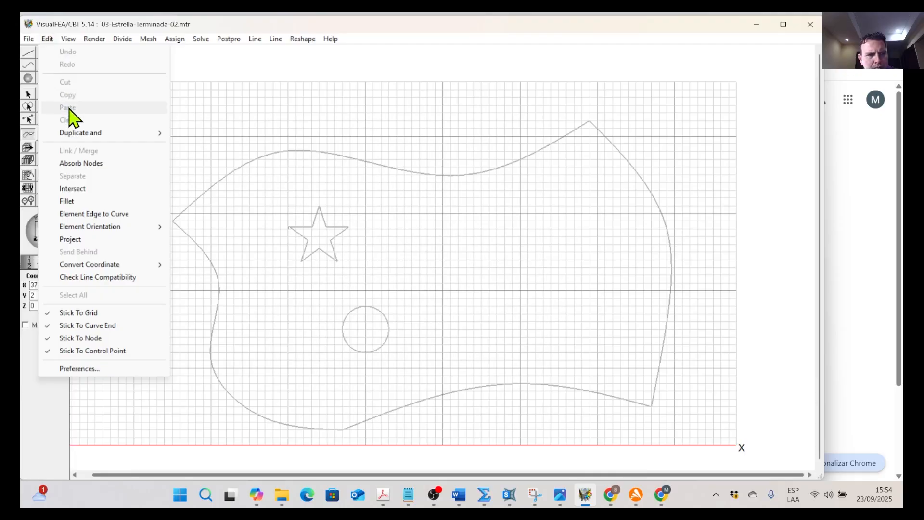
pyautogui.click(273, 105)
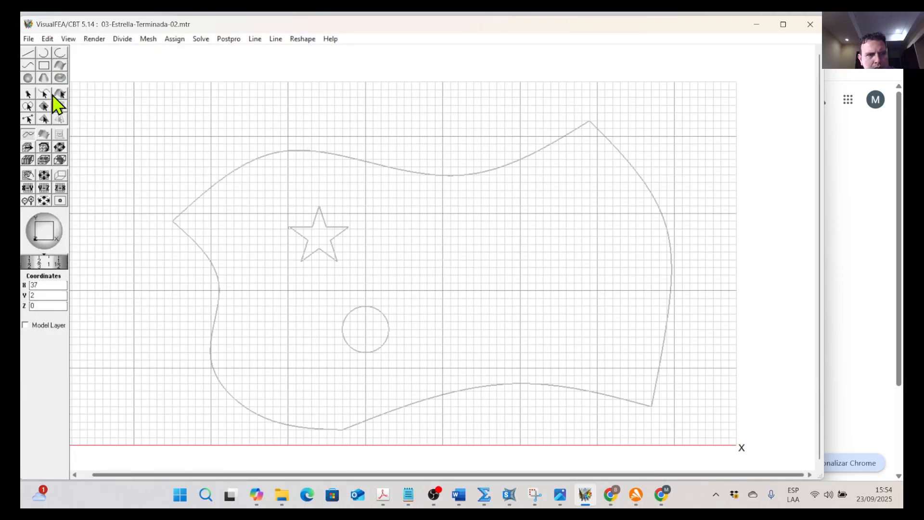
# Select the four outer boundary curves and join them with Link / Merge, leaving out the star and circle
pyautogui.click(44, 95)
pyautogui.click(47, 39)
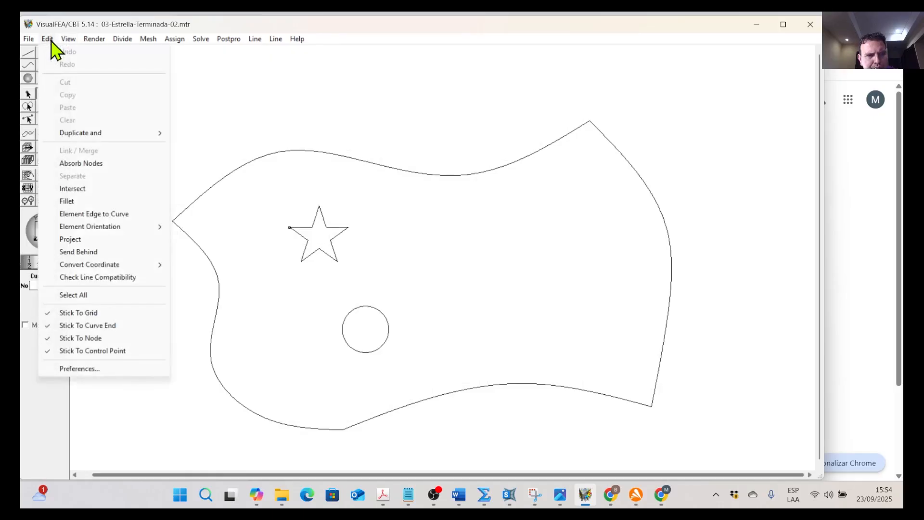
pyautogui.click(295, 151)
pyautogui.click(309, 151)
pyautogui.click(638, 172)
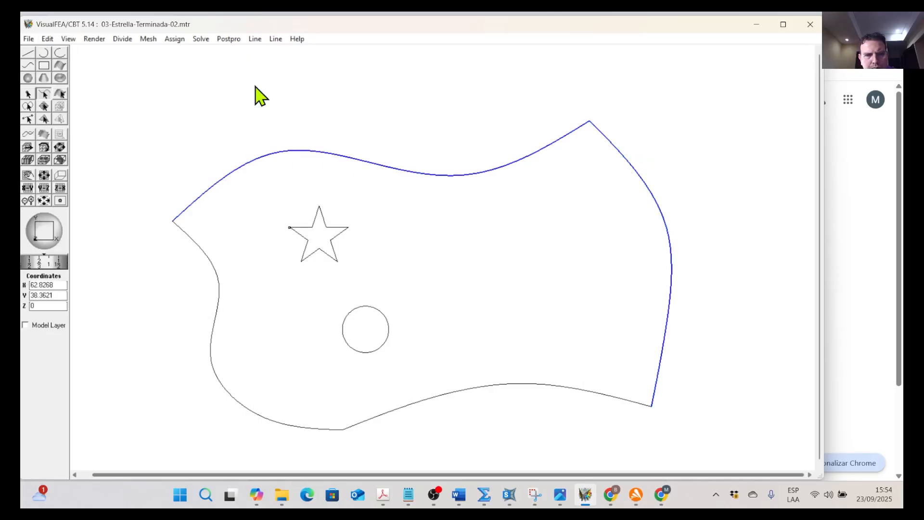
pyautogui.click(51, 38)
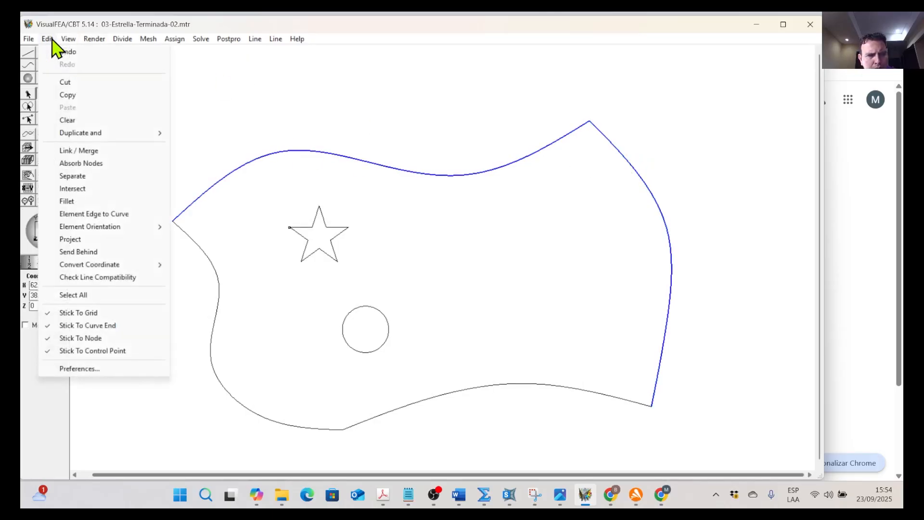
pyautogui.click(603, 30)
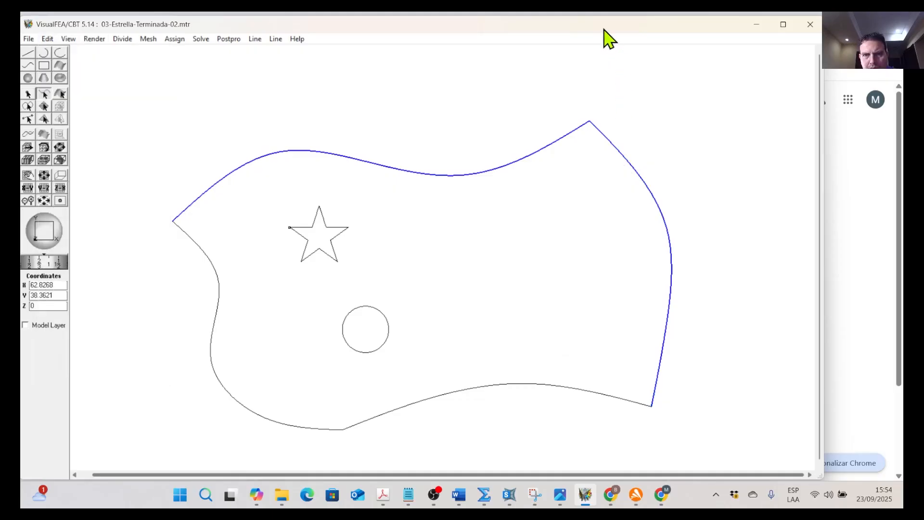
pyautogui.click(531, 384)
pyautogui.click(320, 428)
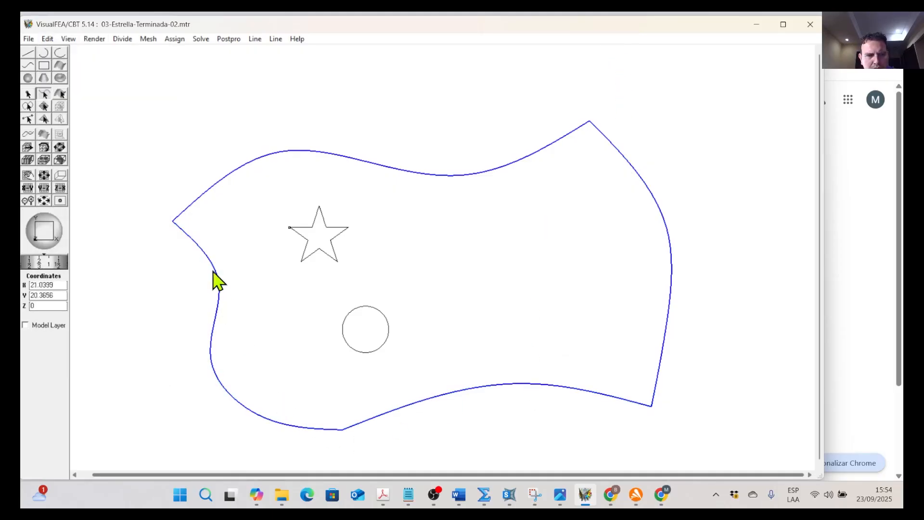
pyautogui.click(48, 39)
pyautogui.click(93, 153)
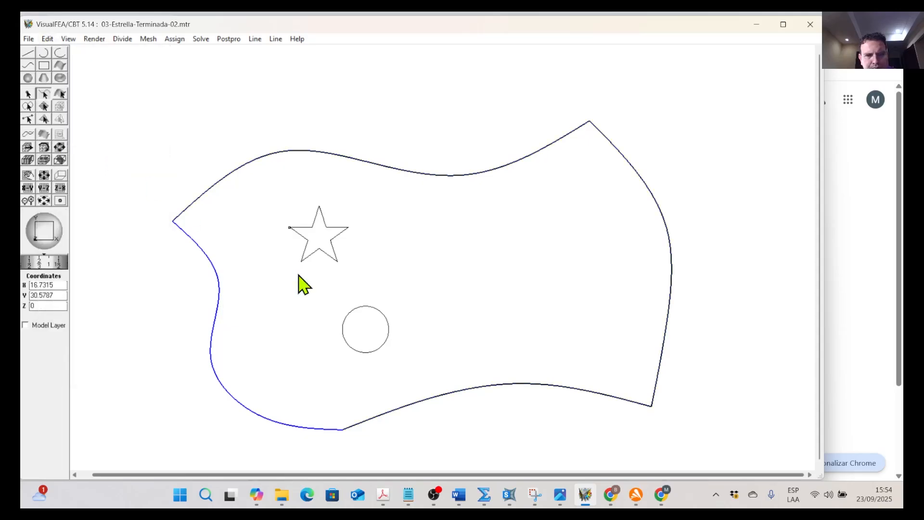
pyautogui.click(534, 442)
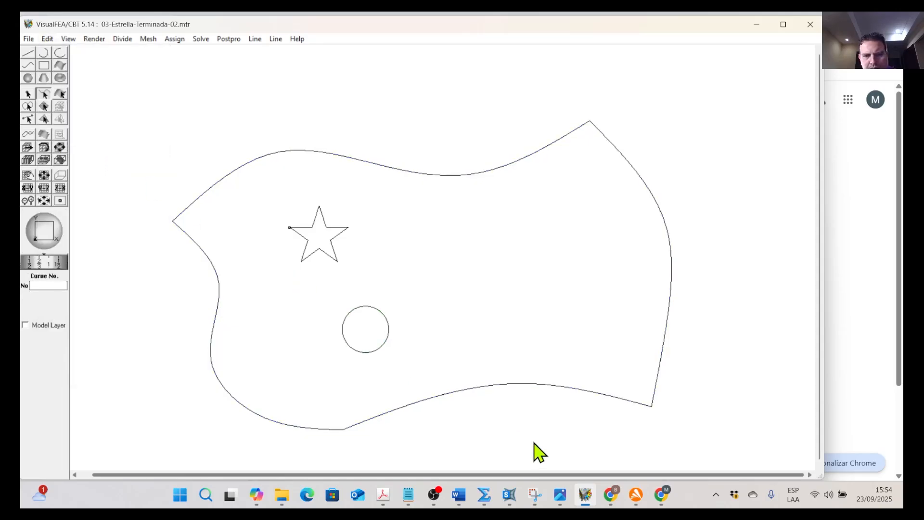
pyautogui.click(523, 385)
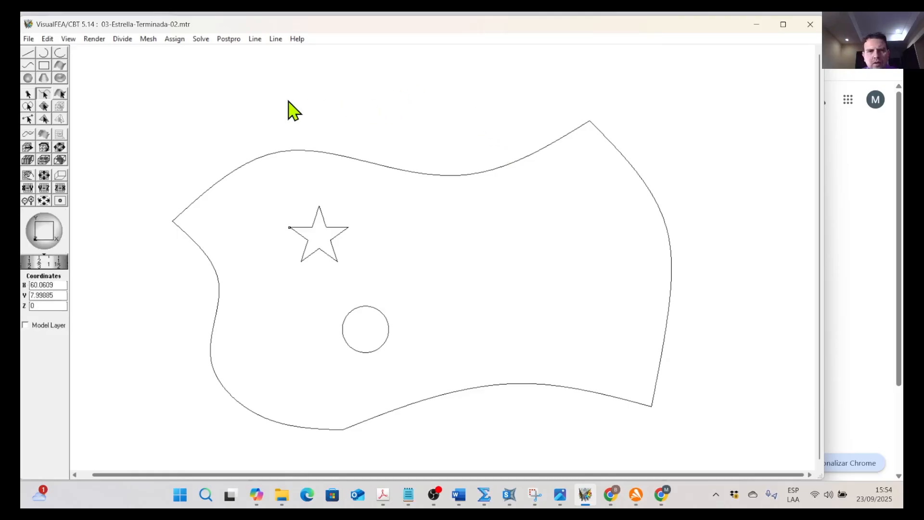
pyautogui.click(266, 155)
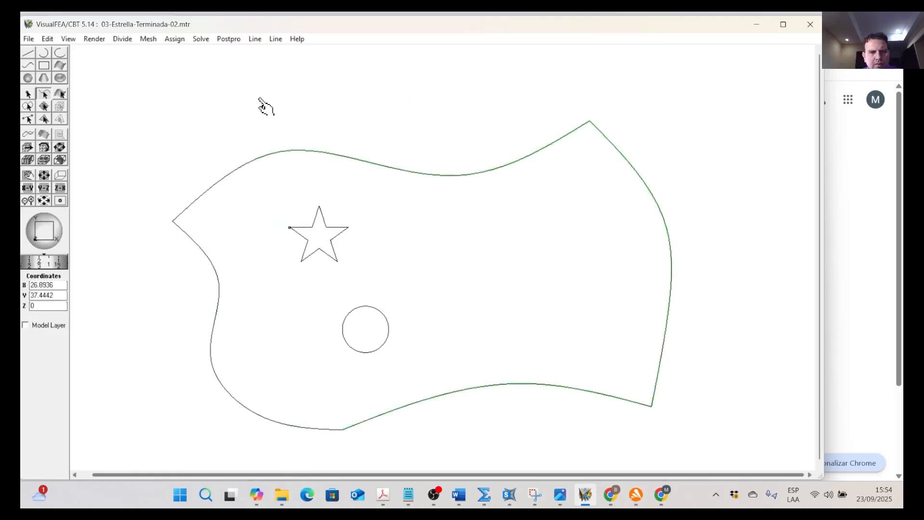
# Start Auto Mesh (Surface), accept the removal of the invalid curve, and close the mesh settings
pyautogui.click(155, 39)
pyautogui.moveTo(187, 81)
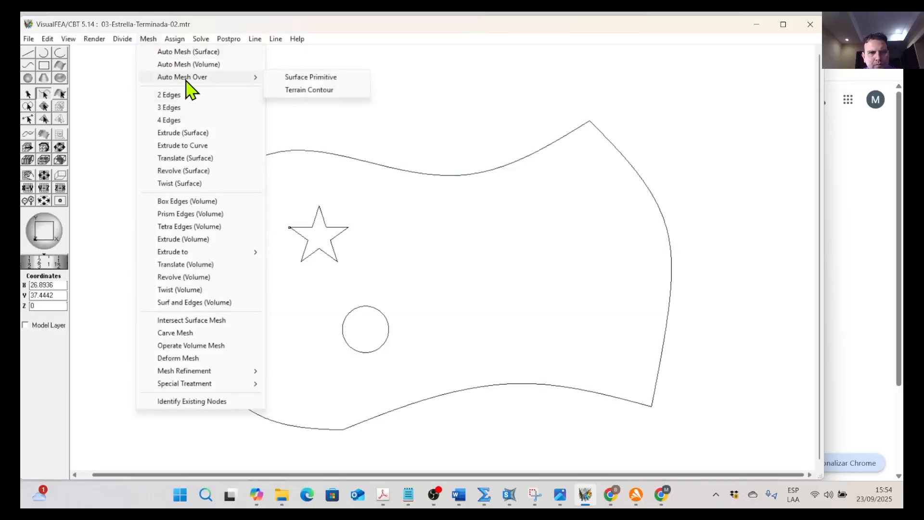
pyautogui.click(243, 35)
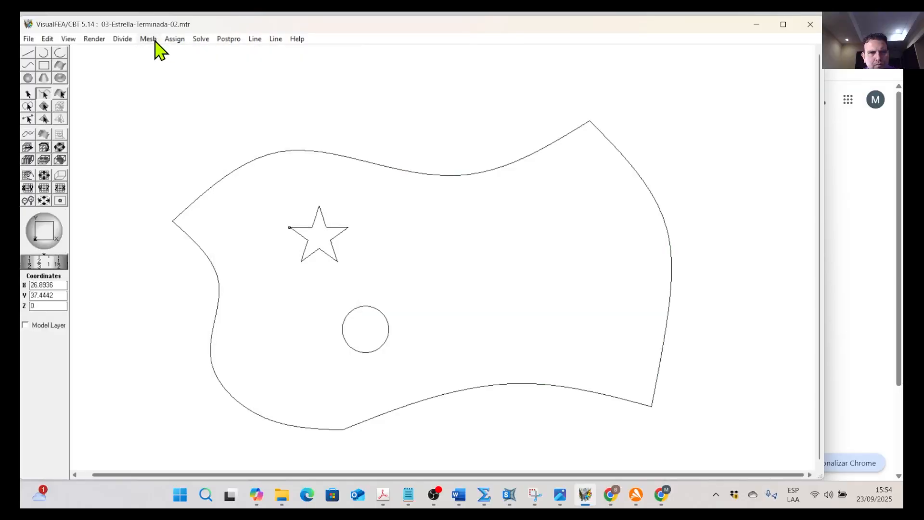
pyautogui.click(155, 41)
pyautogui.click(173, 52)
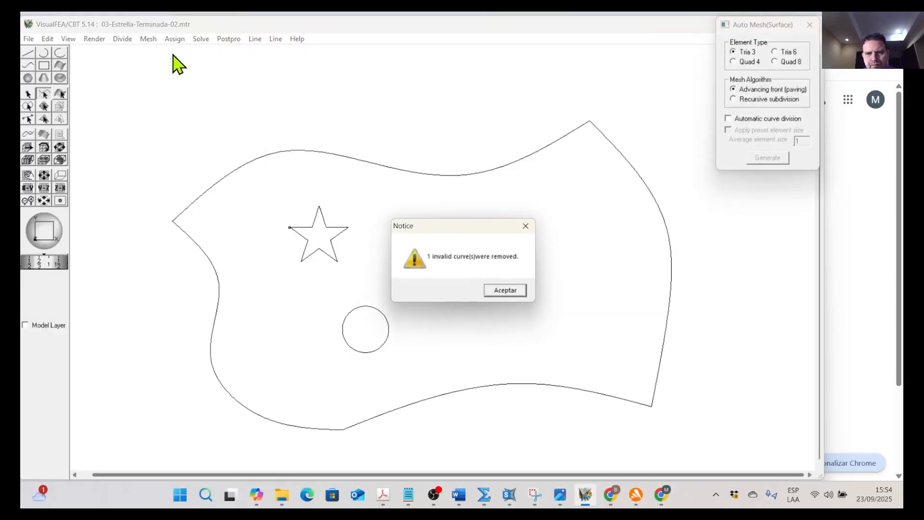
pyautogui.click(510, 291)
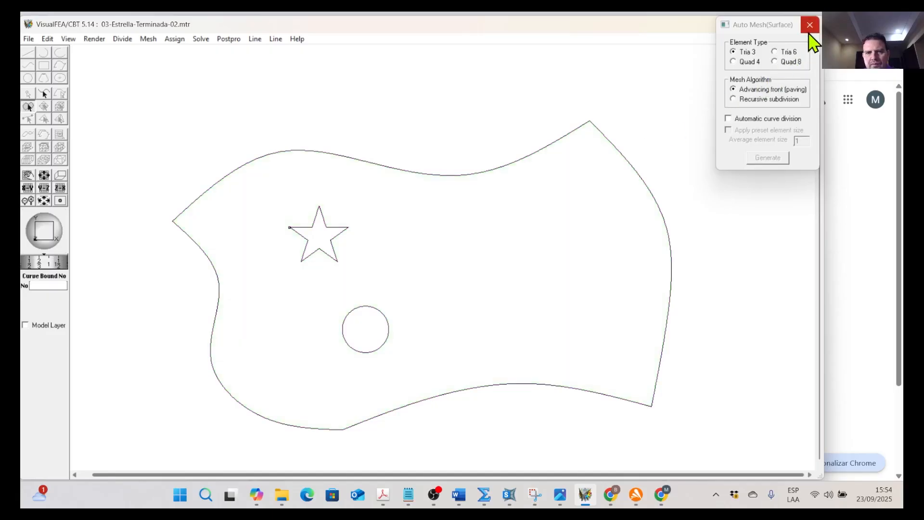
pyautogui.click(810, 25)
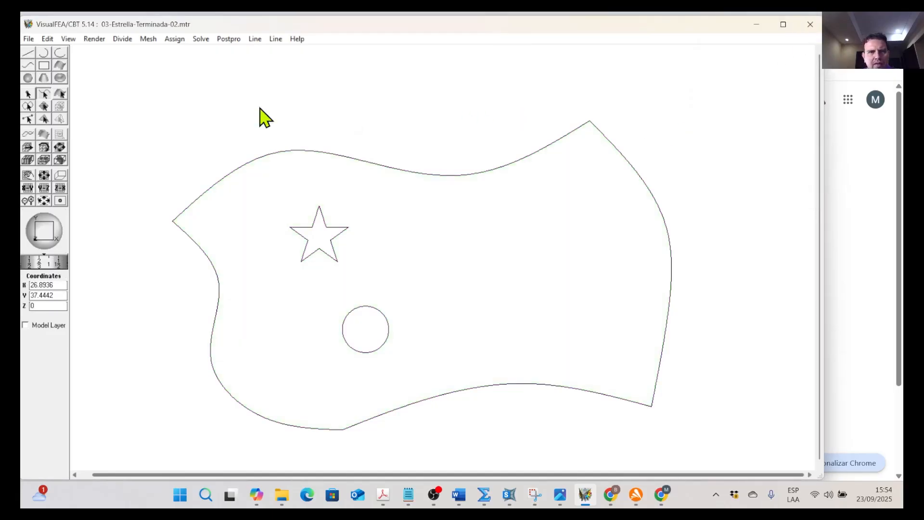
# Try to select the region inside the outer boundary for Auto Mesh (Surface), dismiss the notice, and close the mesh settings
pyautogui.click(28, 39)
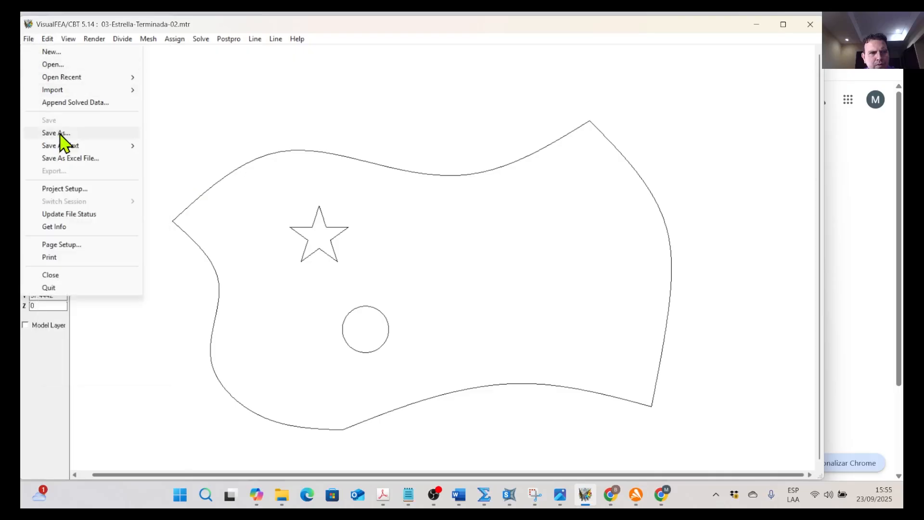
pyautogui.click(209, 113)
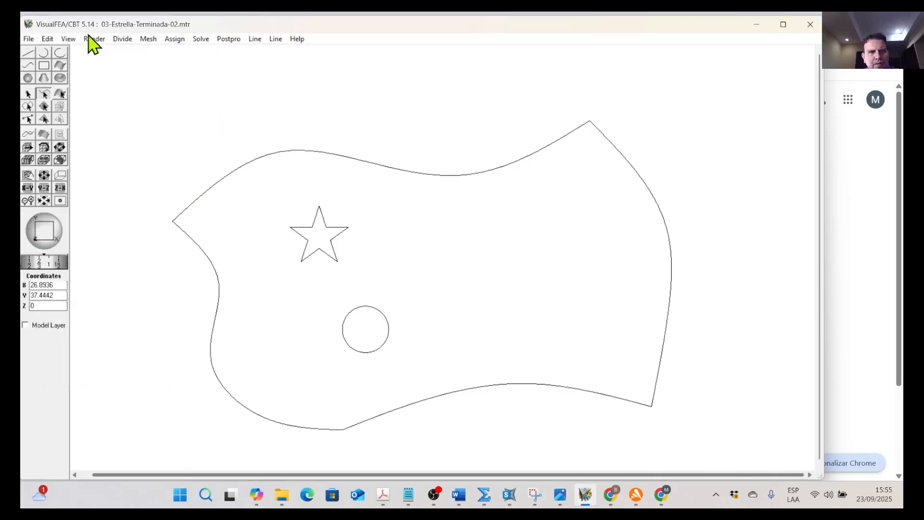
pyautogui.click(149, 39)
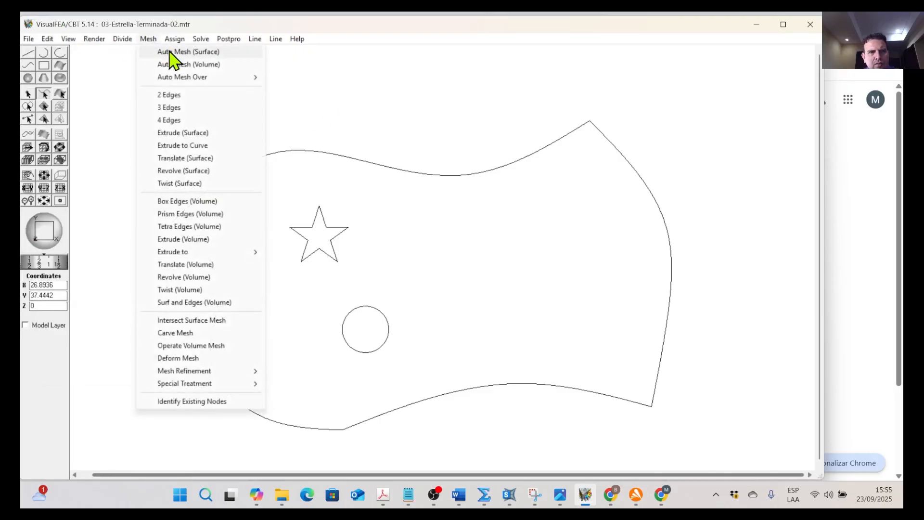
pyautogui.click(172, 52)
pyautogui.click(577, 149)
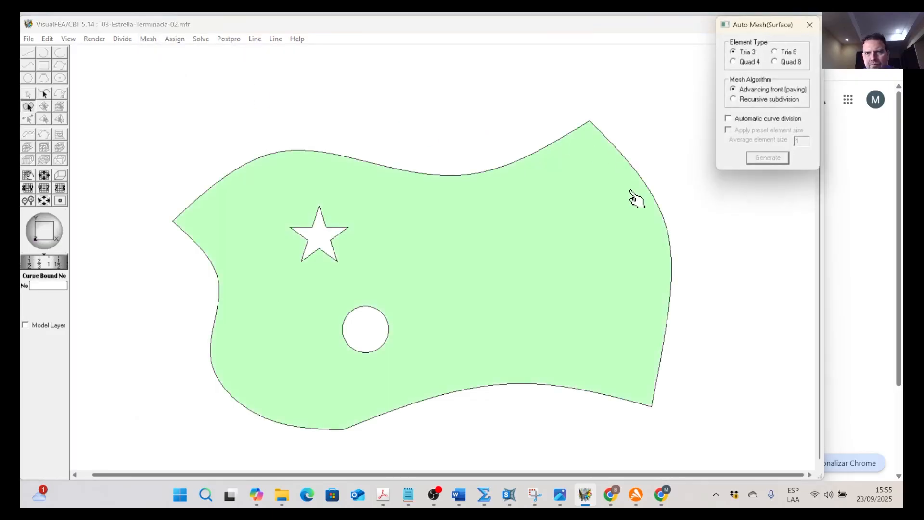
pyautogui.click(631, 189)
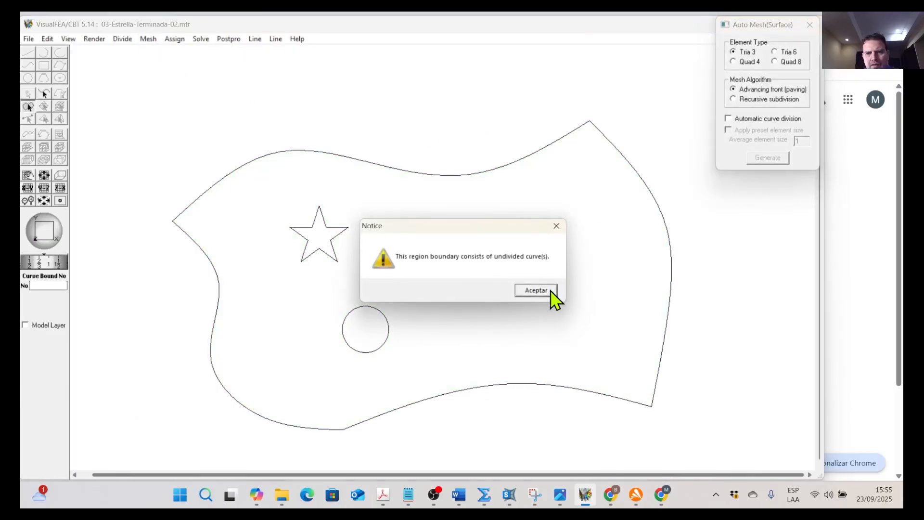
pyautogui.click(551, 292)
pyautogui.click(810, 24)
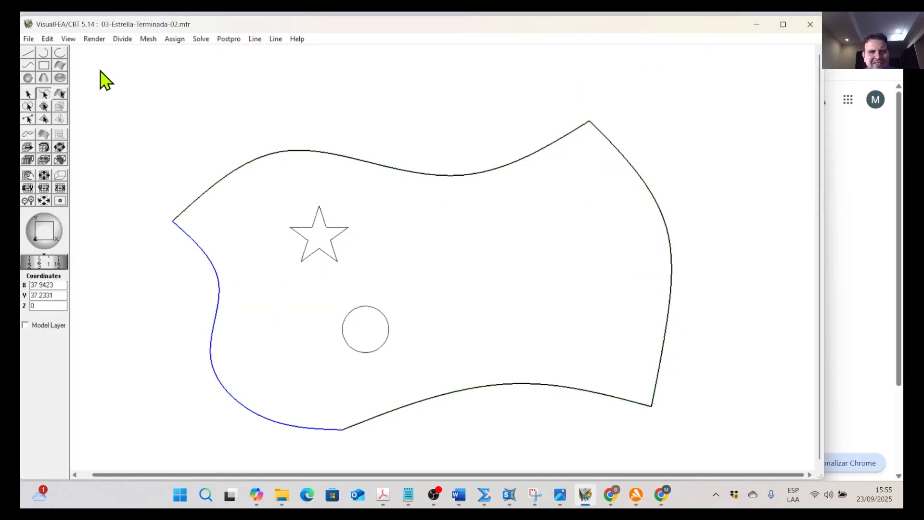
# Divide the selected outer boundary curve into 60 divisions with a 1:1 weight and close the division settings
pyautogui.click(120, 40)
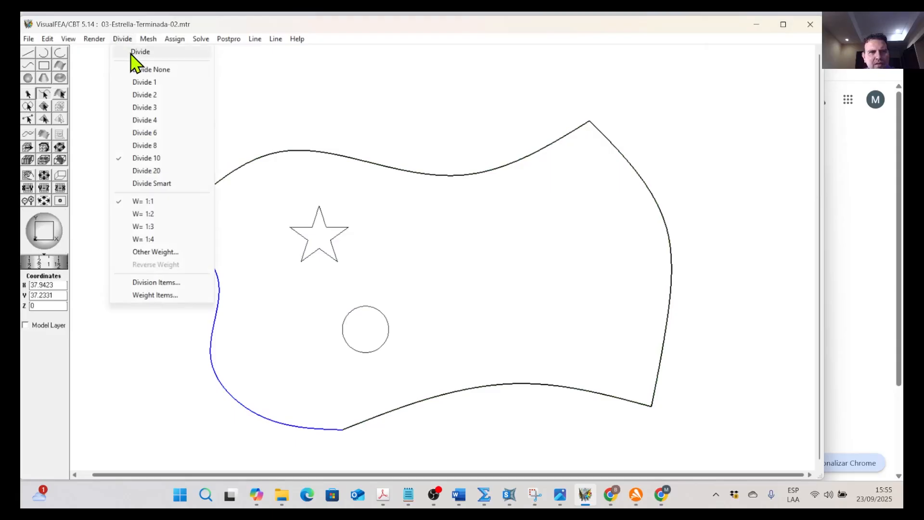
pyautogui.click(137, 52)
pyautogui.click(123, 402)
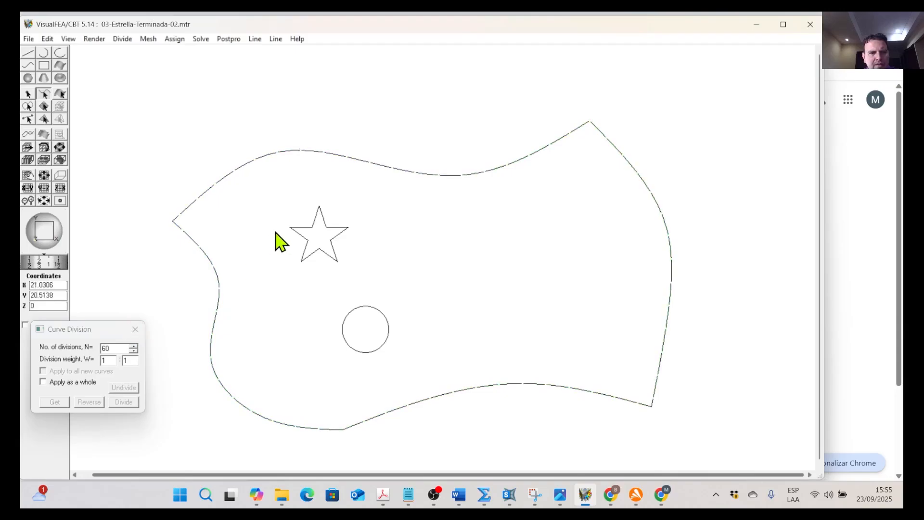
pyautogui.click(135, 329)
# Divide the star outline and the circle into 20 divisions each
pyautogui.moveTo(276, 193); pyautogui.dragTo(352, 277)
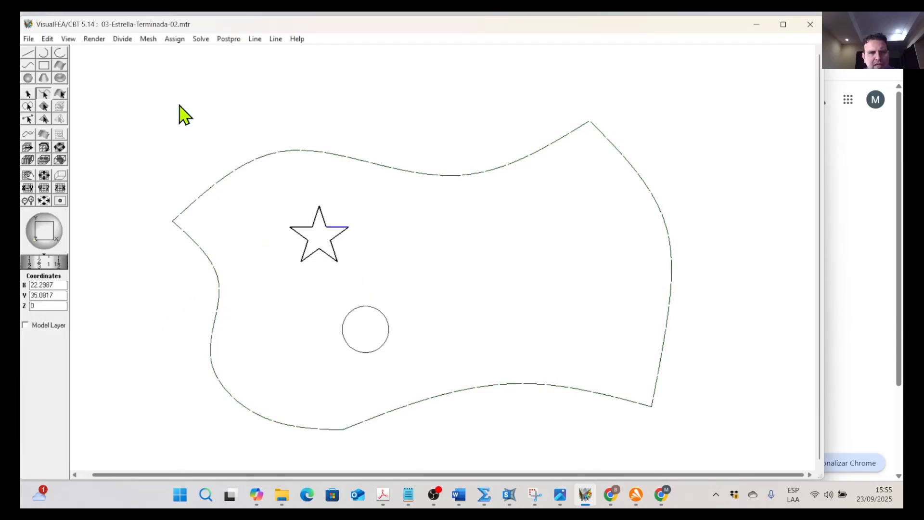
pyautogui.click(123, 39)
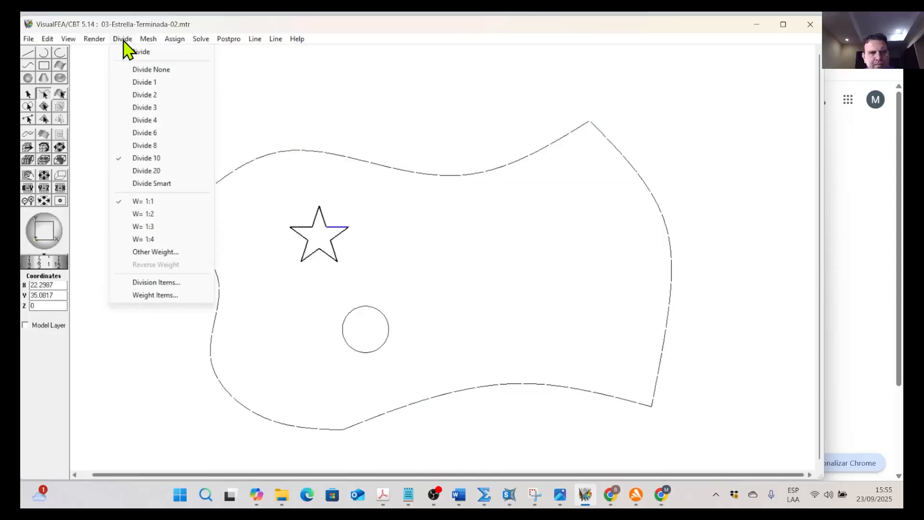
pyautogui.click(161, 172)
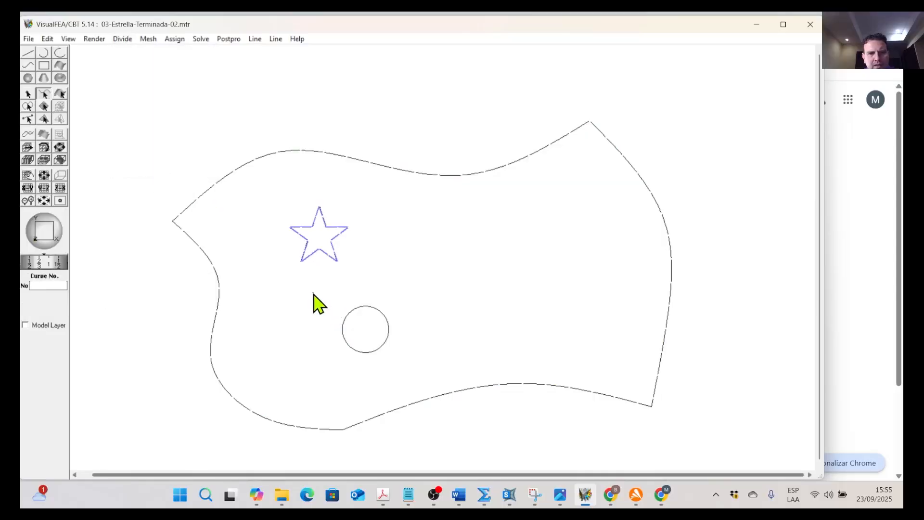
pyautogui.moveTo(325, 289); pyautogui.dragTo(413, 381)
pyautogui.click(123, 40)
pyautogui.click(149, 171)
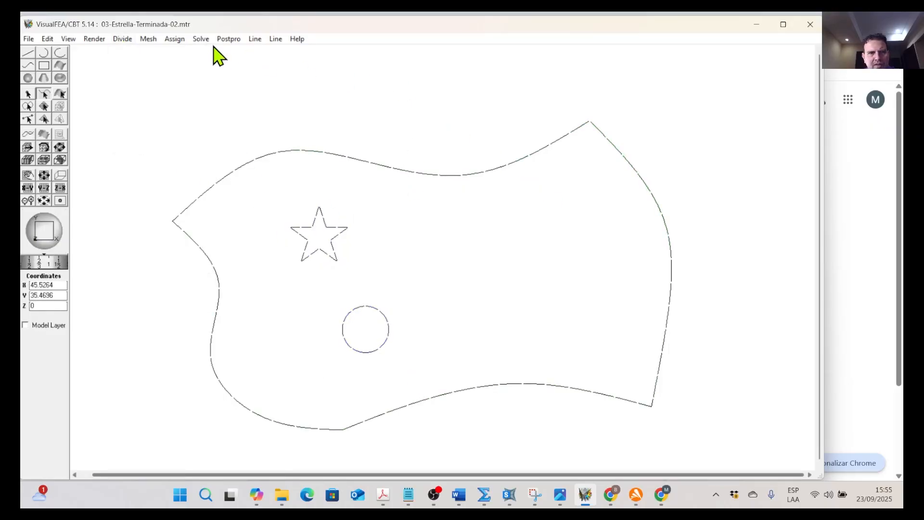
# Generate a Tria 3 surface mesh with the advancing front algorithm over the region around the star and circle holes
pyautogui.click(158, 40)
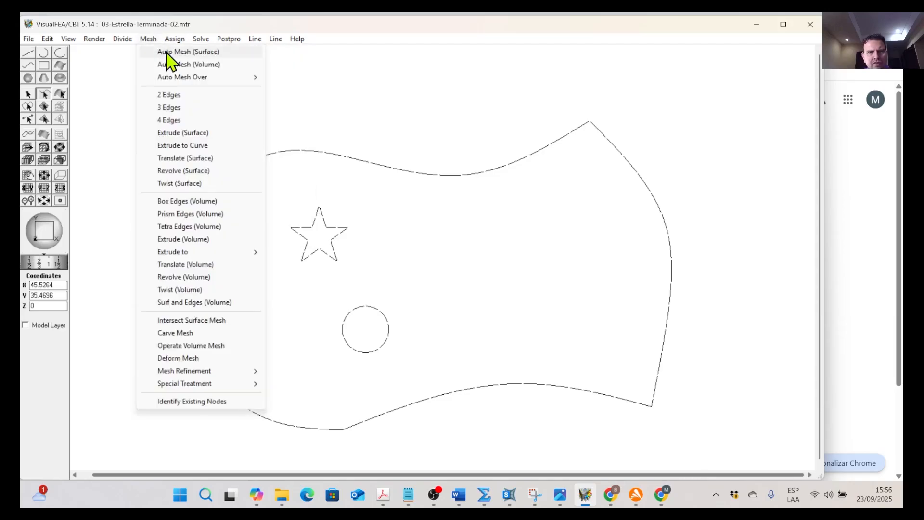
pyautogui.click(183, 52)
pyautogui.click(550, 191)
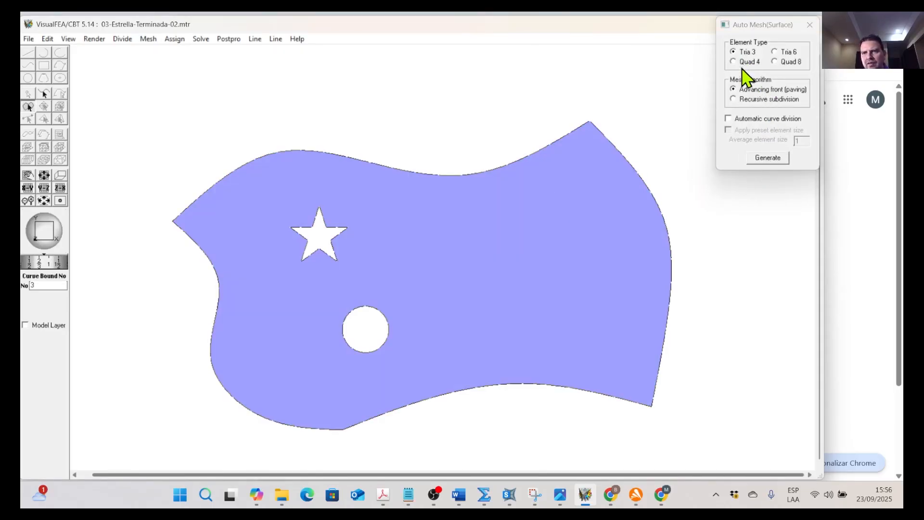
pyautogui.click(769, 157)
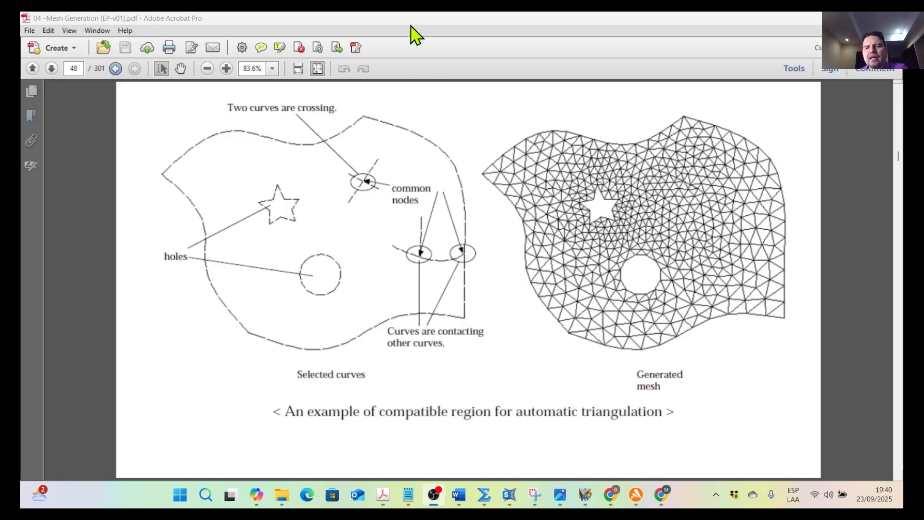
# Switch from the PDF manual back to VisualFEA and close the Auto Mesh (Surface) settings
pyautogui.hotkey('alt', 'Tab')
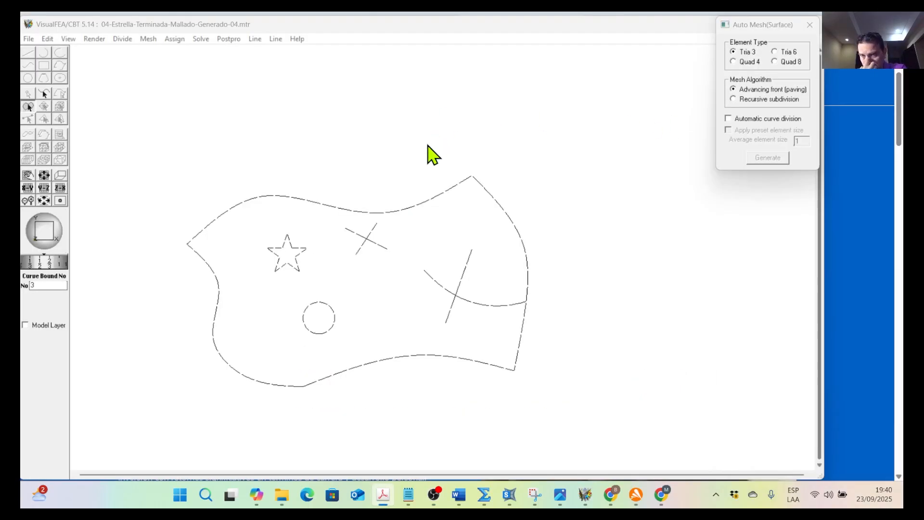
pyautogui.click(811, 24)
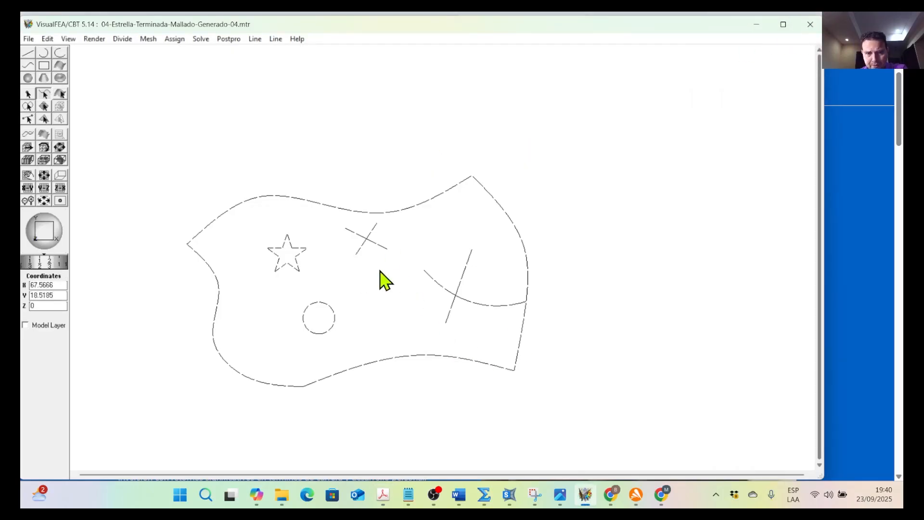
pyautogui.click(336, 206)
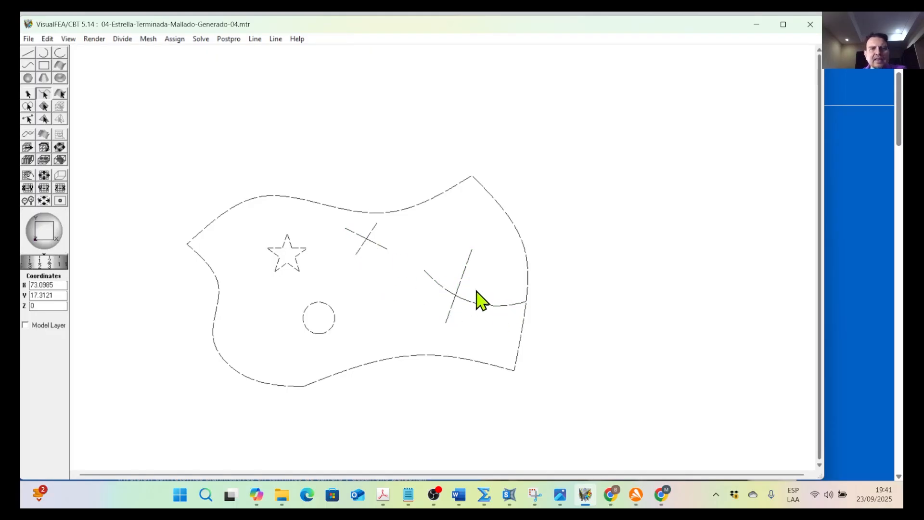
# Draw a slanted straight line outside the region near its upper-left corner, ending at (16, 40)
pyautogui.click(27, 54)
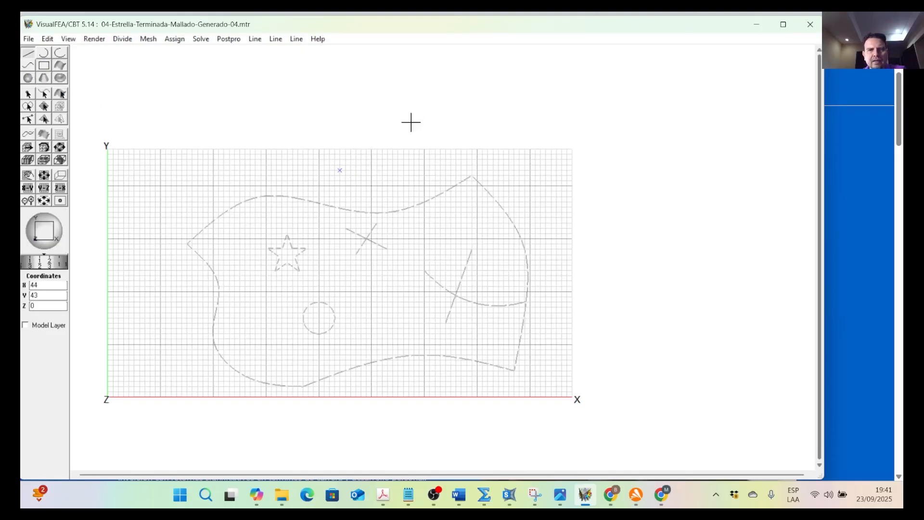
pyautogui.click(47, 42)
pyautogui.click(67, 54)
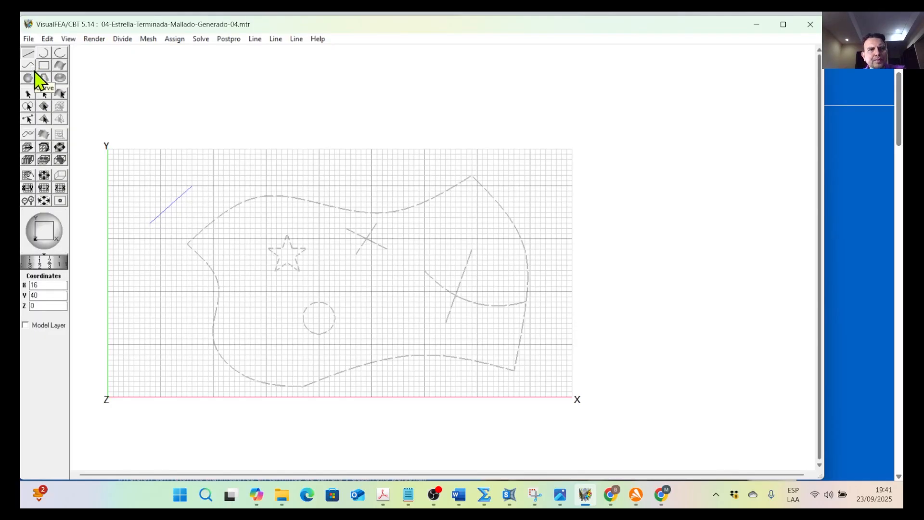
# Draw a counter-clockwise arc that crosses the new slanted line and ends at (9, 44)
pyautogui.click(45, 53)
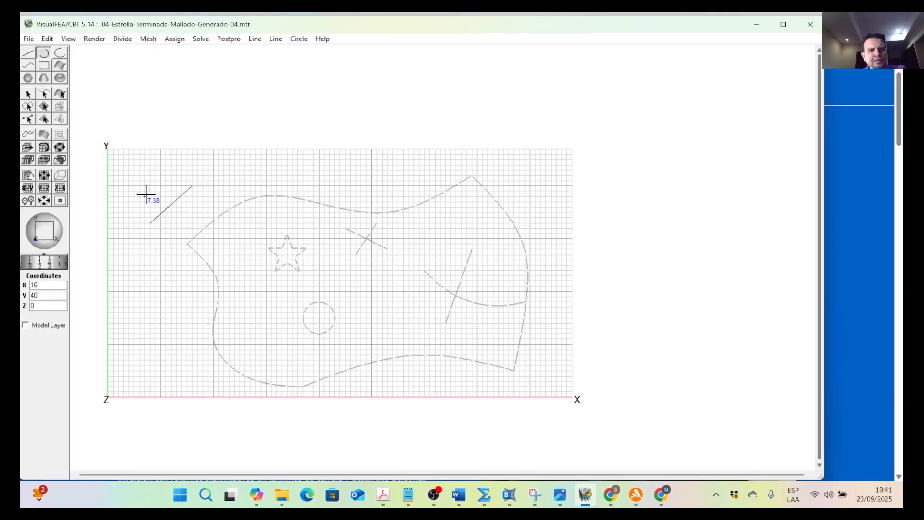
pyautogui.click(292, 40)
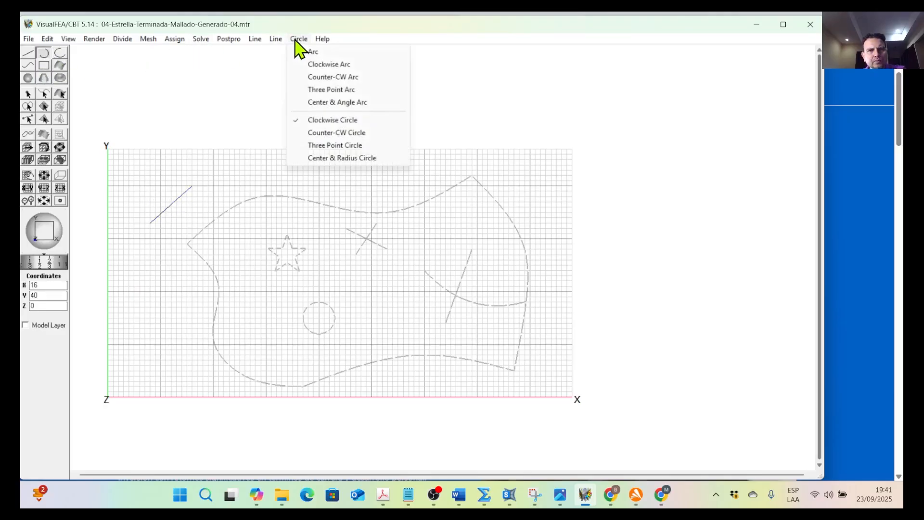
pyautogui.click(328, 80)
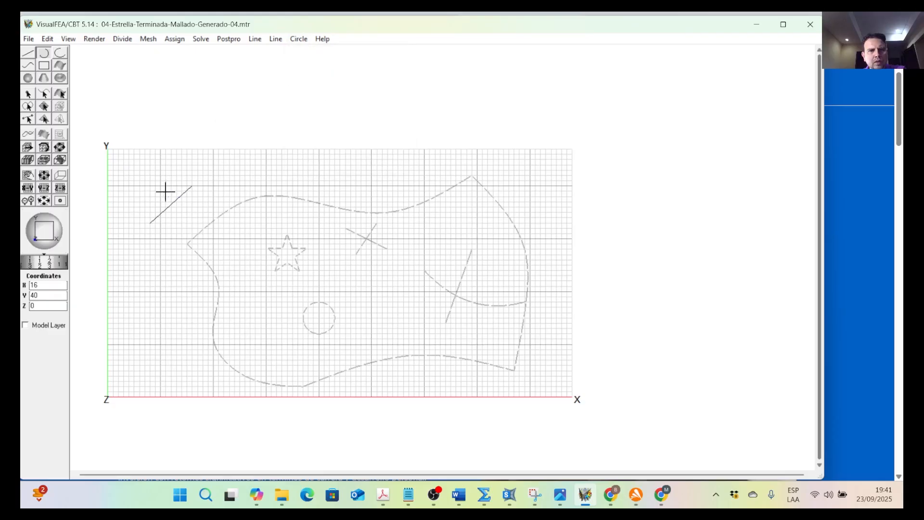
pyautogui.click(176, 217)
pyautogui.scroll(2, 144, 201)
pyautogui.moveTo(158, 194); pyautogui.dragTo(372, 251, button='middle')
pyautogui.scroll(2, 372, 251)
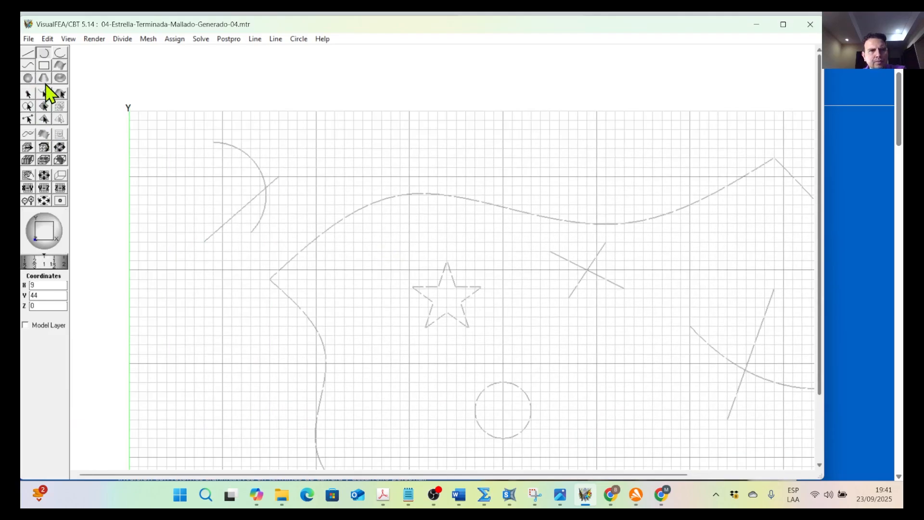
# Select the new arc and slanted line, split them at their crossing with a Curve intersection, and close the Intersect settings
pyautogui.click(43, 103)
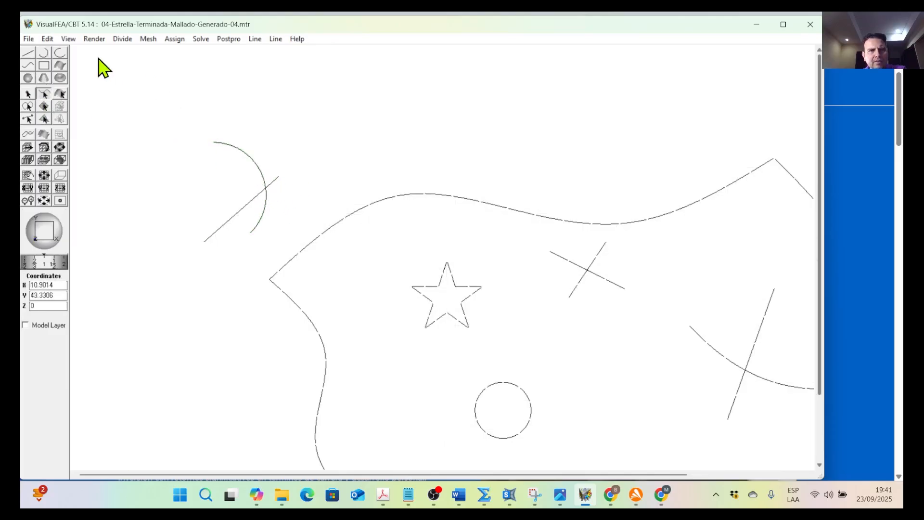
pyautogui.moveTo(188, 120); pyautogui.dragTo(283, 260)
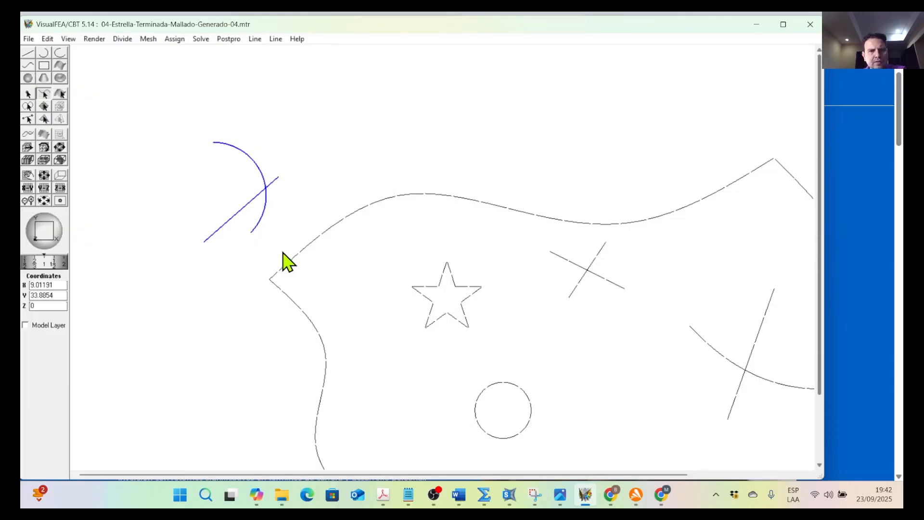
pyautogui.click(48, 39)
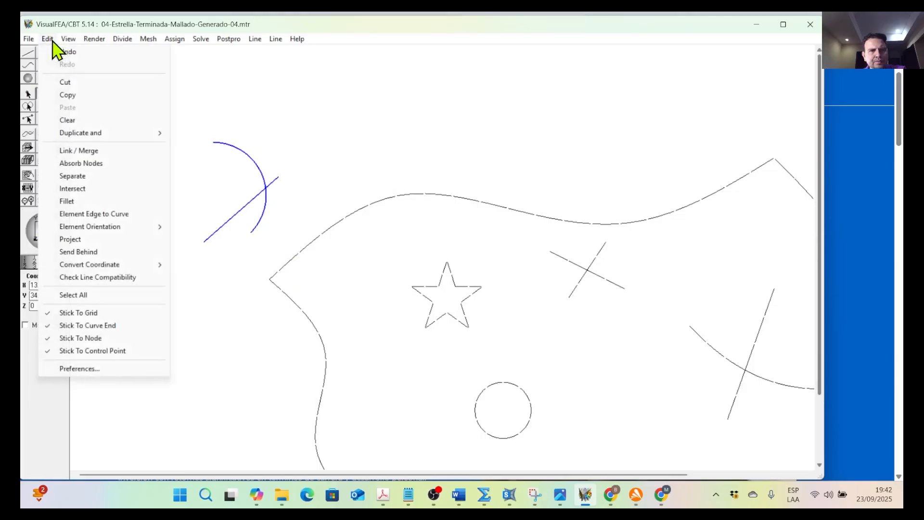
pyautogui.click(72, 188)
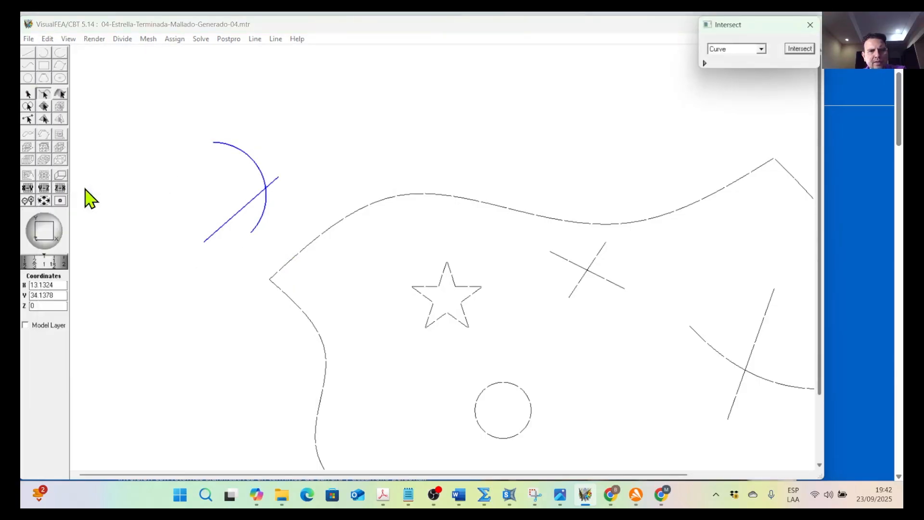
pyautogui.click(798, 49)
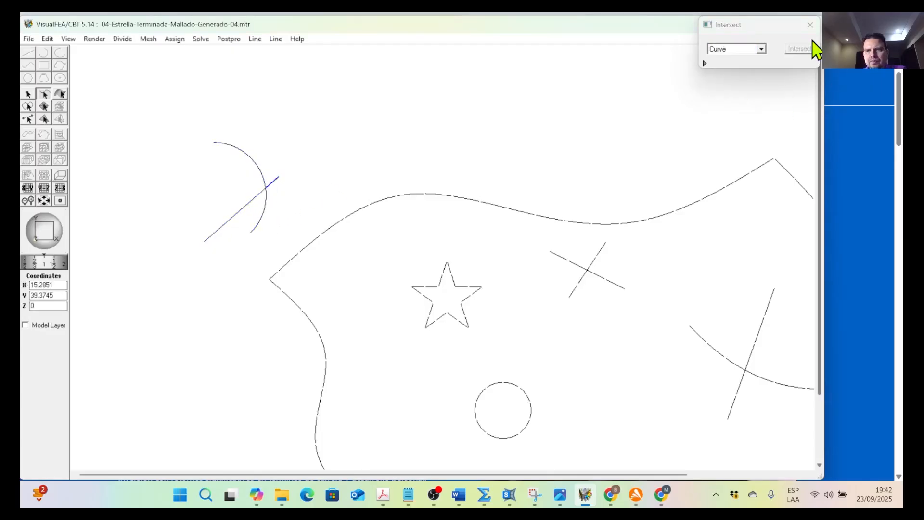
pyautogui.click(811, 26)
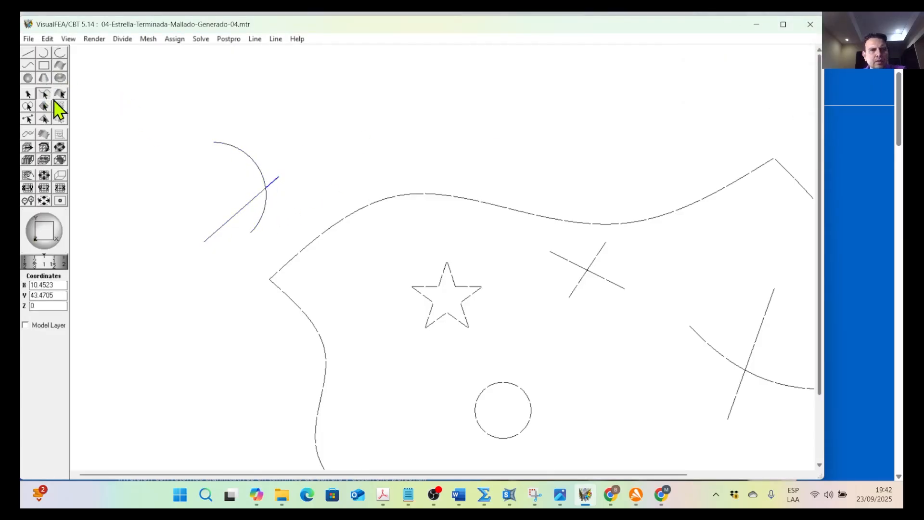
# Delete the line's short upper piece and the arc's lower piece beyond the intersection point
pyautogui.click(274, 181)
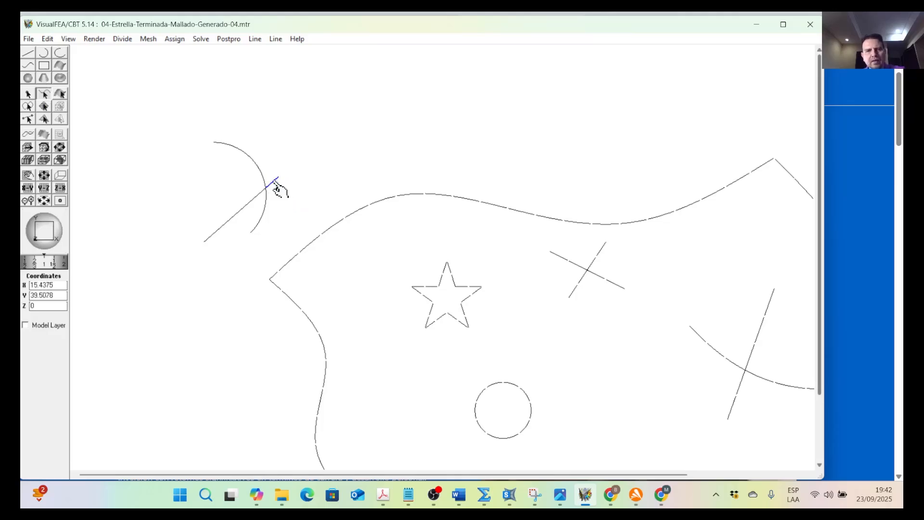
pyautogui.click(267, 206)
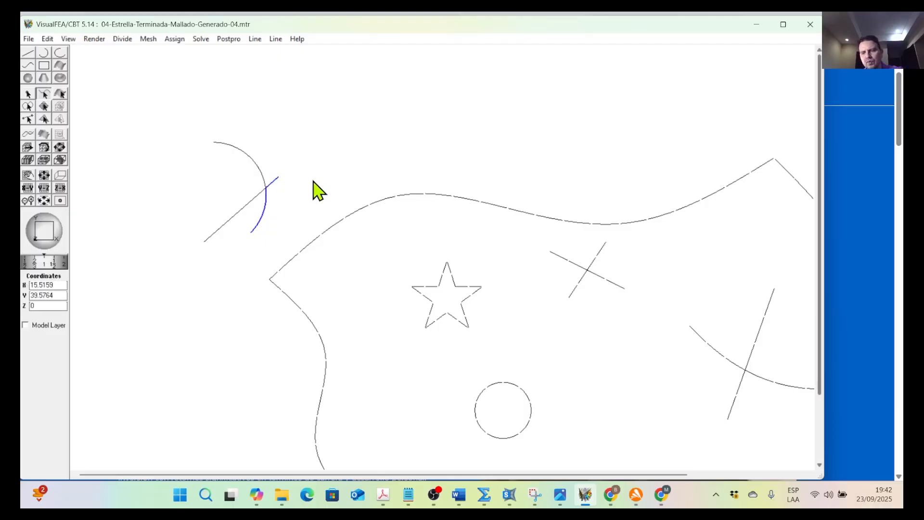
pyautogui.press('Delete')
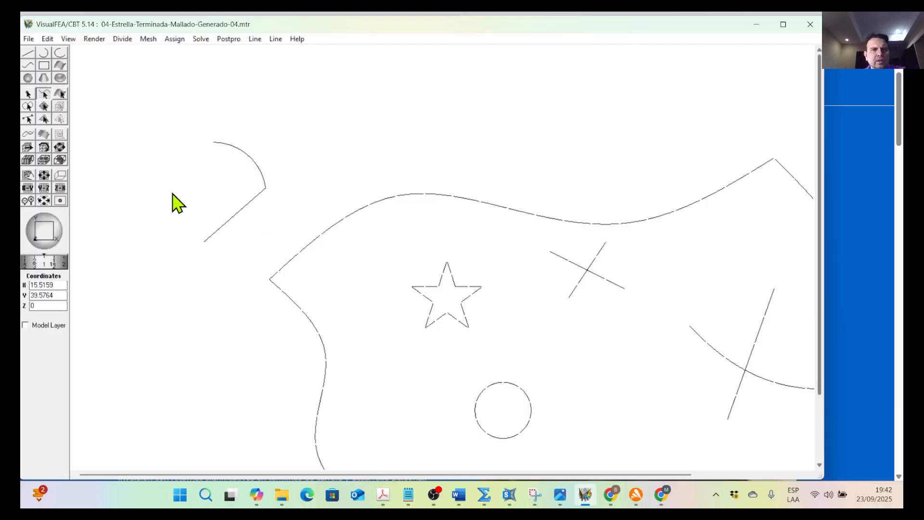
pyautogui.moveTo(160, 118); pyautogui.dragTo(273, 251)
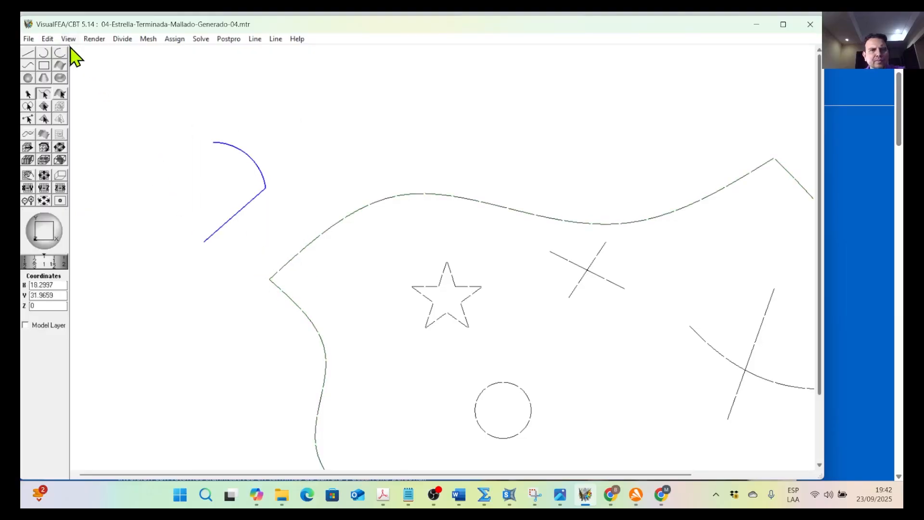
pyautogui.click(50, 40)
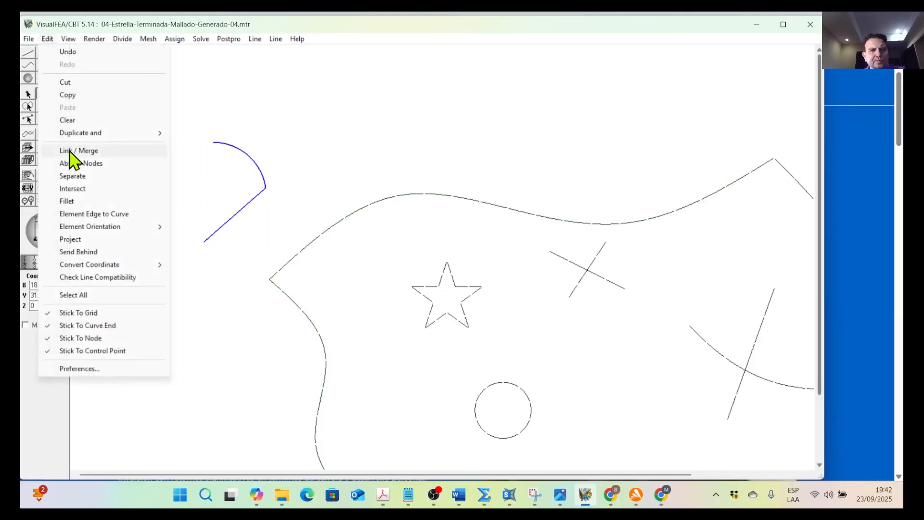
pyautogui.click(317, 136)
pyautogui.scroll(-3, 247, 192)
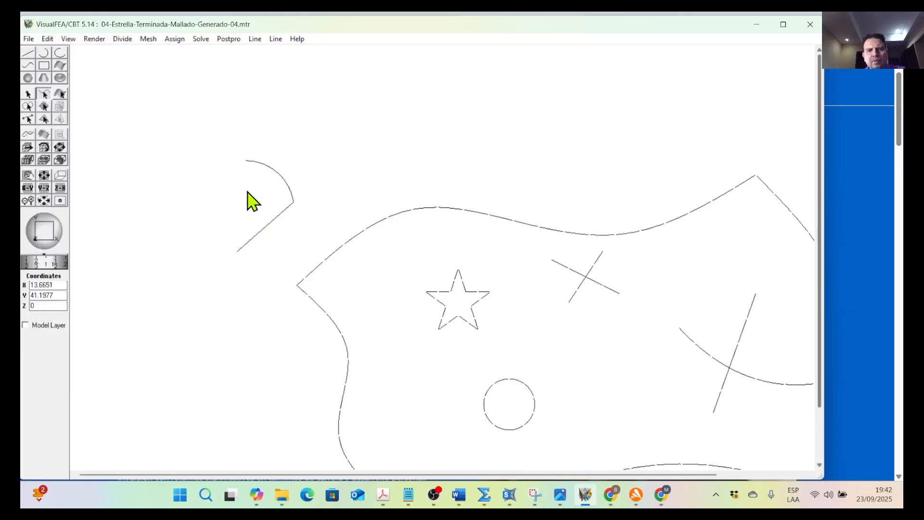
pyautogui.scroll(-2, 247, 191)
pyautogui.moveTo(361, 213)
pyautogui.mouseDown(button='middle')
pyautogui.moveTo(357, 200)
pyautogui.moveTo(239, 173)
pyautogui.mouseUp(button='middle')
pyautogui.scroll(1, 243, 197)
pyautogui.moveTo(131, 126)
pyautogui.mouseDown()
pyautogui.moveTo(162, 228)
pyautogui.moveTo(204, 246)
pyautogui.mouseUp()
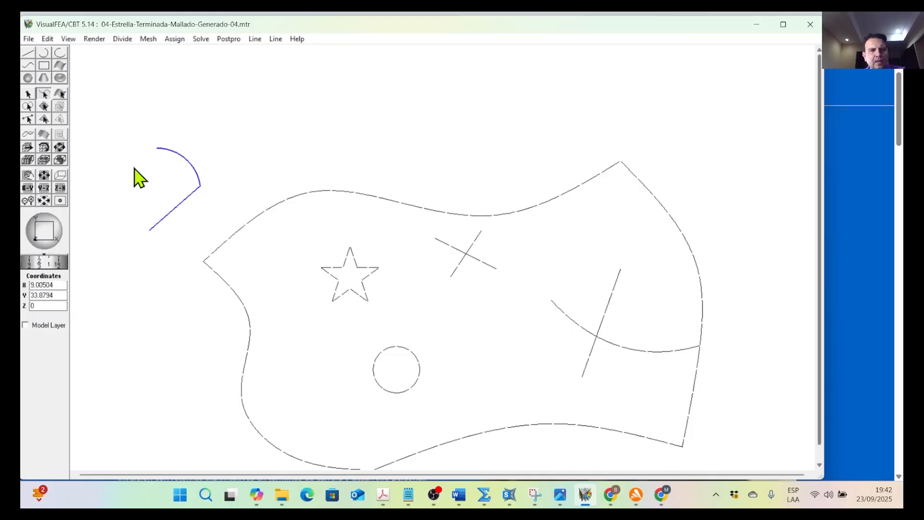
pyautogui.click(47, 39)
pyautogui.click(282, 139)
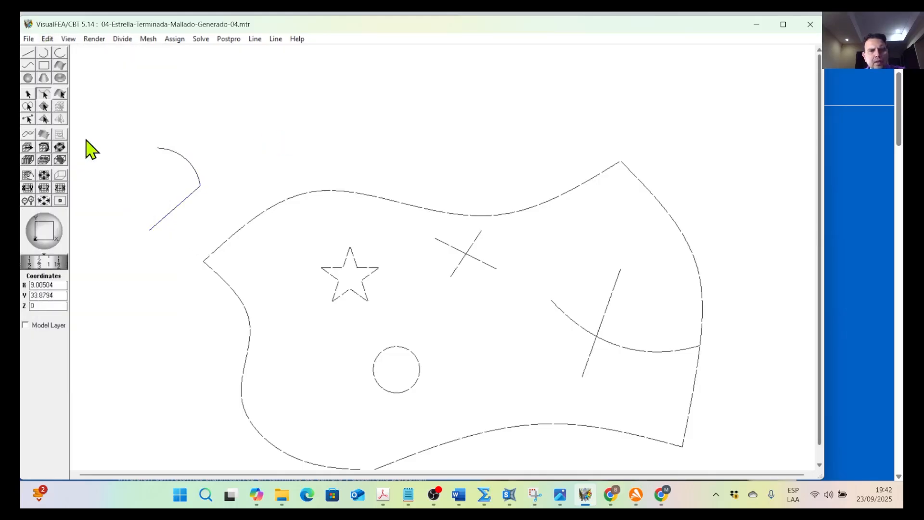
pyautogui.moveTo(107, 111); pyautogui.dragTo(207, 249)
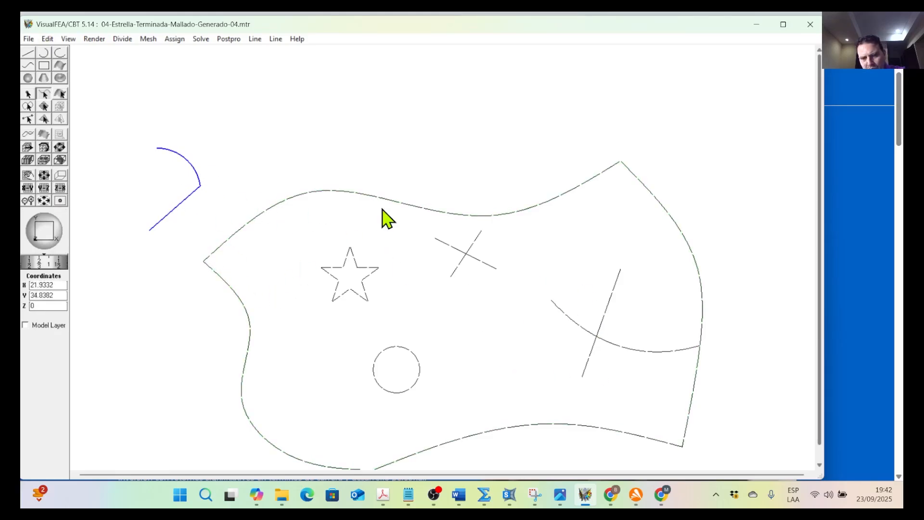
pyautogui.moveTo(470, 166); pyautogui.dragTo(461, 146, button='middle')
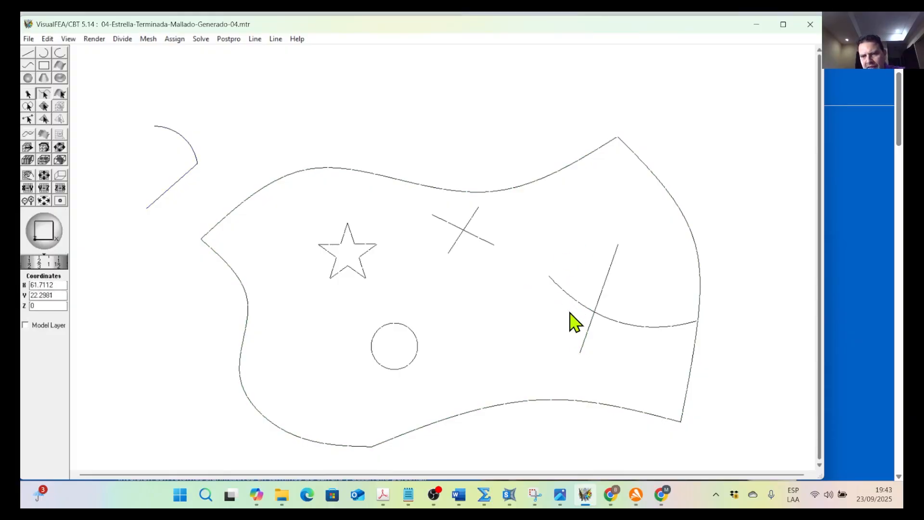
# Select the curve pieces at the crossings inside the region to check that they are split at their intersections
pyautogui.moveTo(529, 227); pyautogui.dragTo(702, 381)
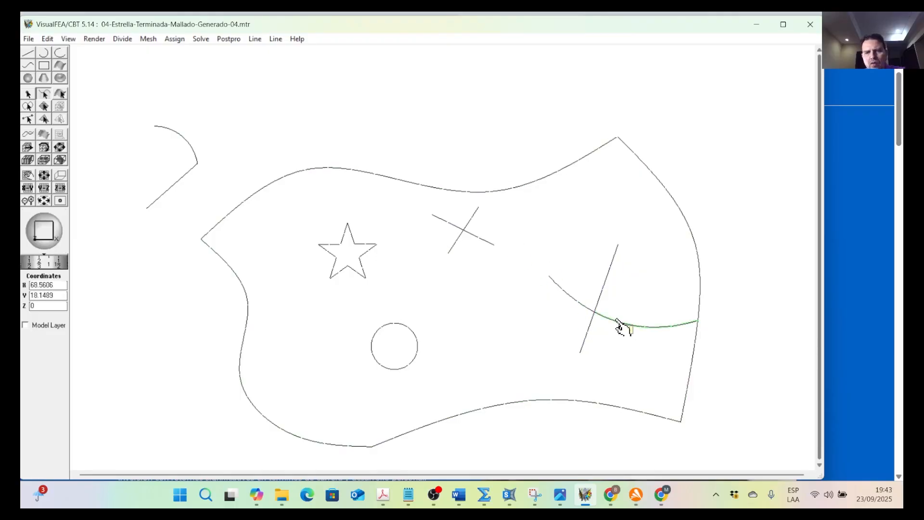
pyautogui.click(592, 323)
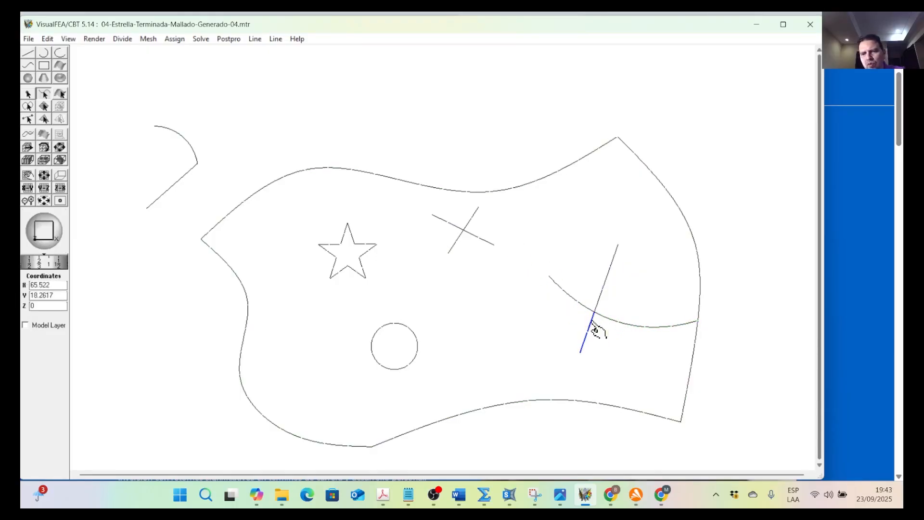
pyautogui.click(583, 310)
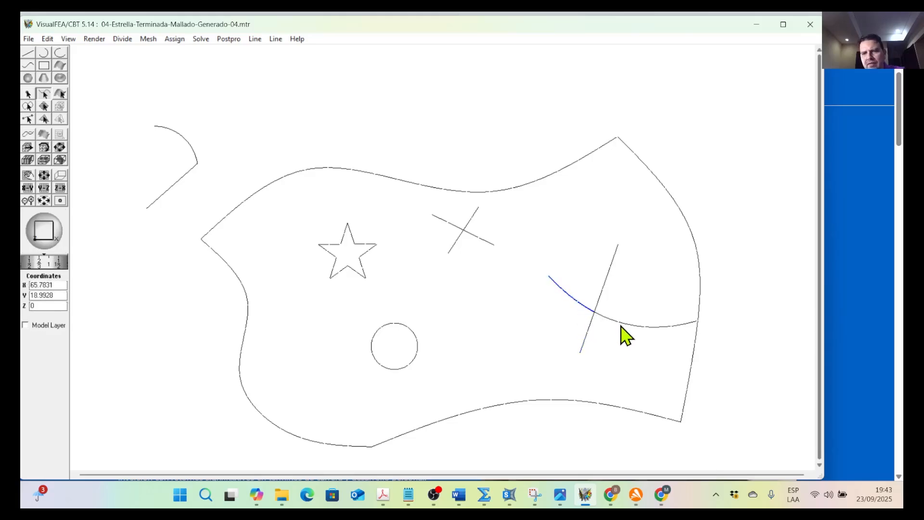
pyautogui.click(622, 331)
pyautogui.click(457, 241)
pyautogui.click(266, 121)
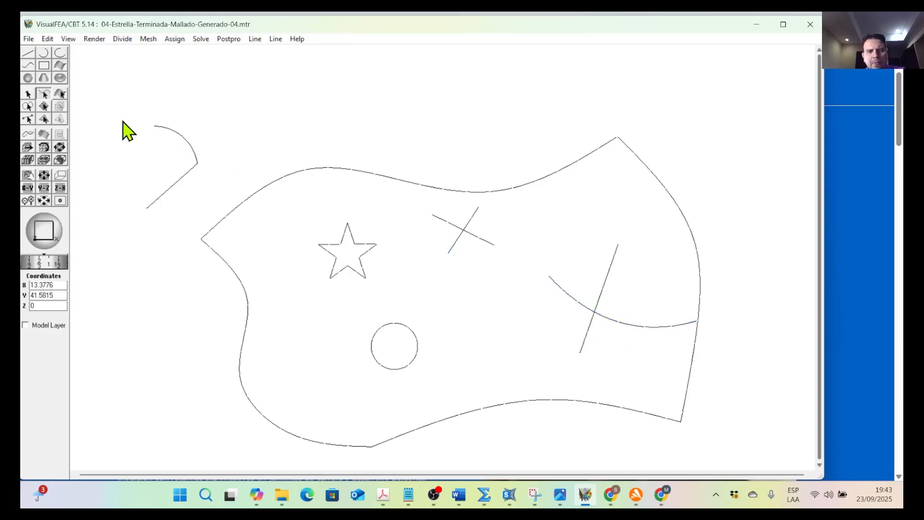
# Divide the arc and the slanted line outside the region into 6 segments each
pyautogui.moveTo(107, 102); pyautogui.dragTo(198, 223)
pyautogui.click(123, 38)
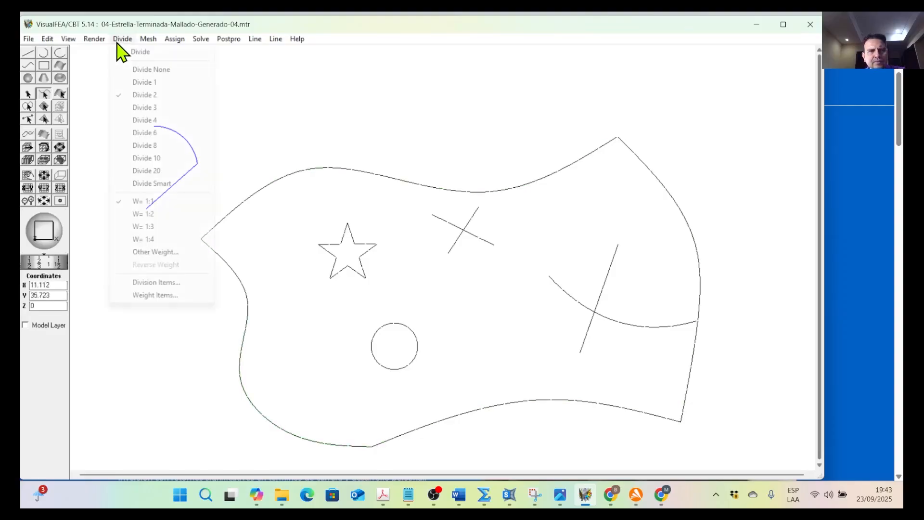
pyautogui.click(141, 133)
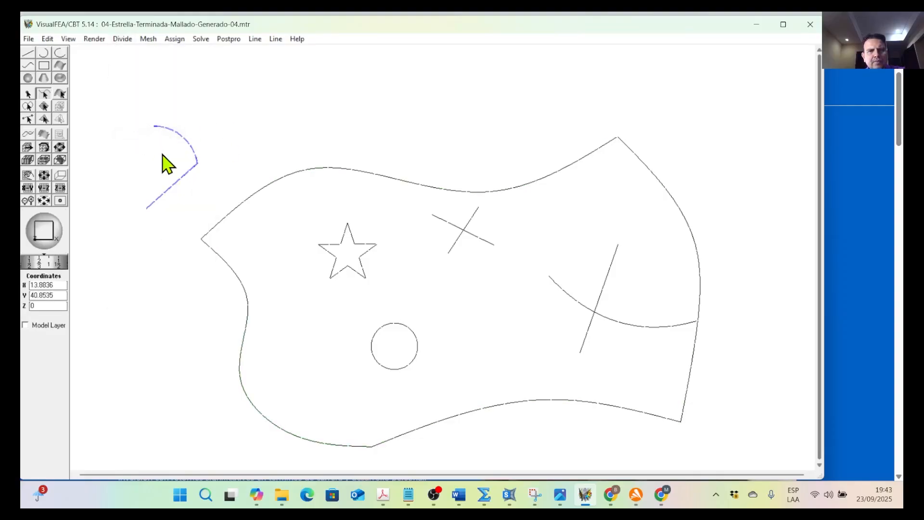
pyautogui.click(115, 93)
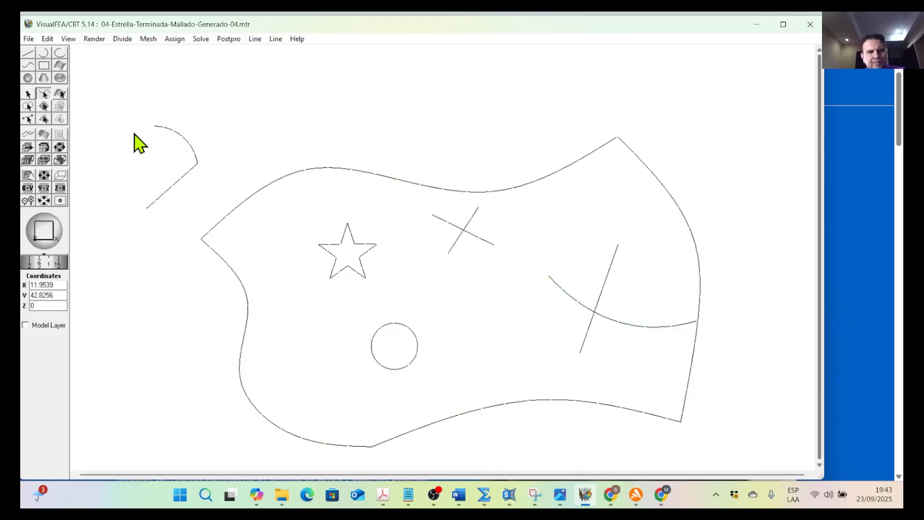
# Delete the arc and the slanted line outside the region
pyautogui.moveTo(113, 83); pyautogui.dragTo(205, 220)
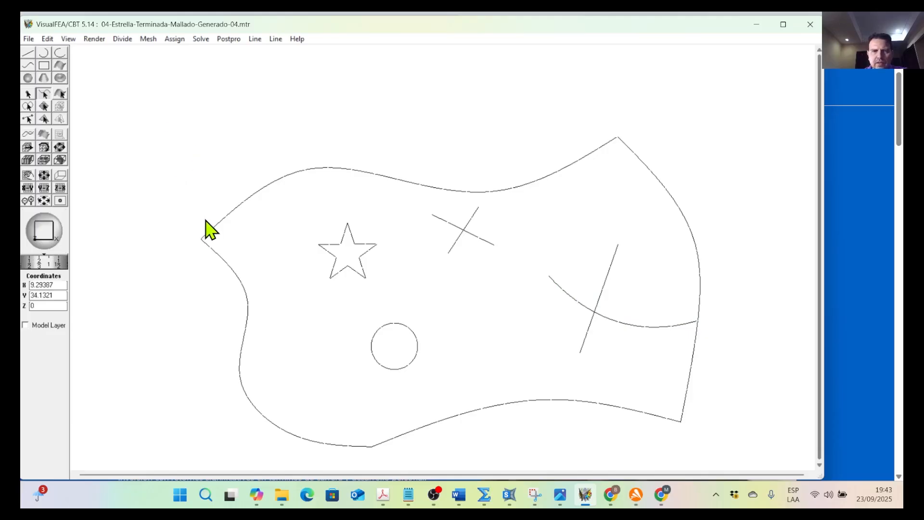
pyautogui.moveTo(584, 216)
pyautogui.mouseDown(button='middle')
pyautogui.moveTo(593, 224)
pyautogui.moveTo(521, 206)
pyautogui.moveTo(527, 204)
pyautogui.mouseUp(button='middle')
pyautogui.click(398, 115)
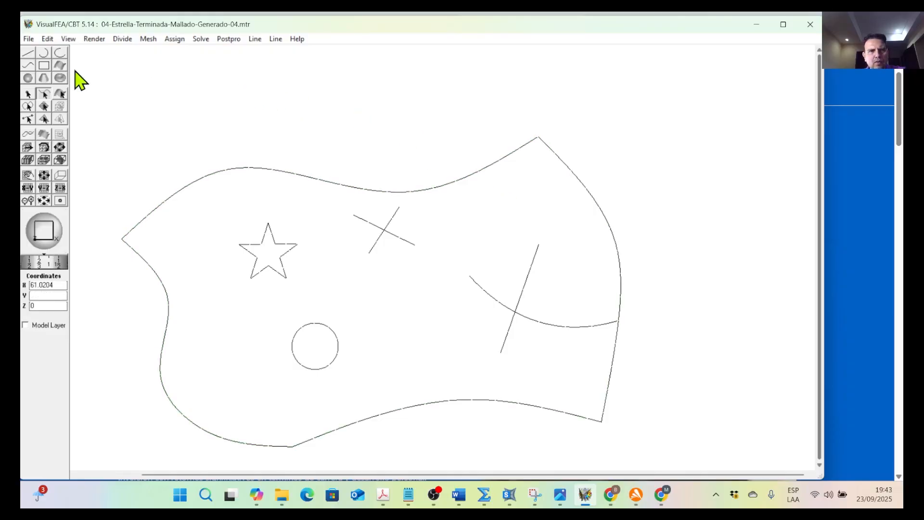
# Generate an automatic surface mesh over the region with star and circle holes, using Tria 3 elements and the Advancing front (paving) algorithm
pyautogui.click(150, 40)
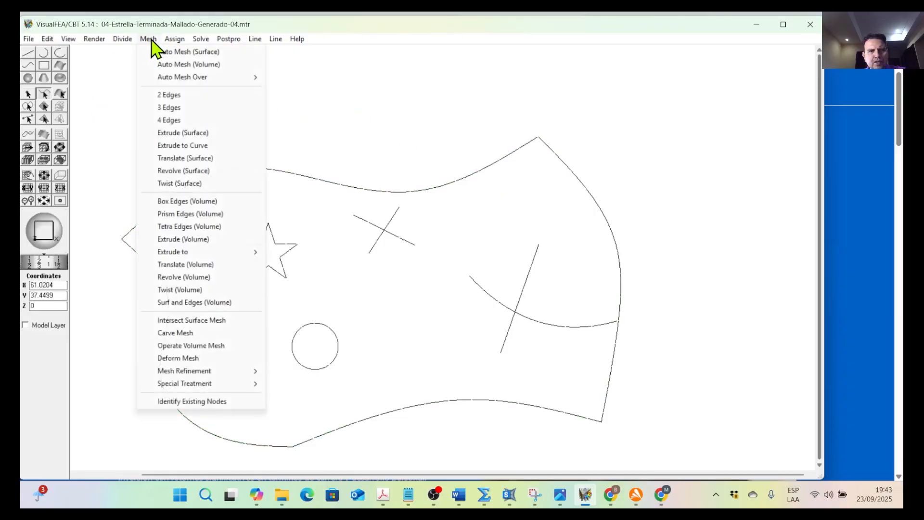
pyautogui.click(207, 51)
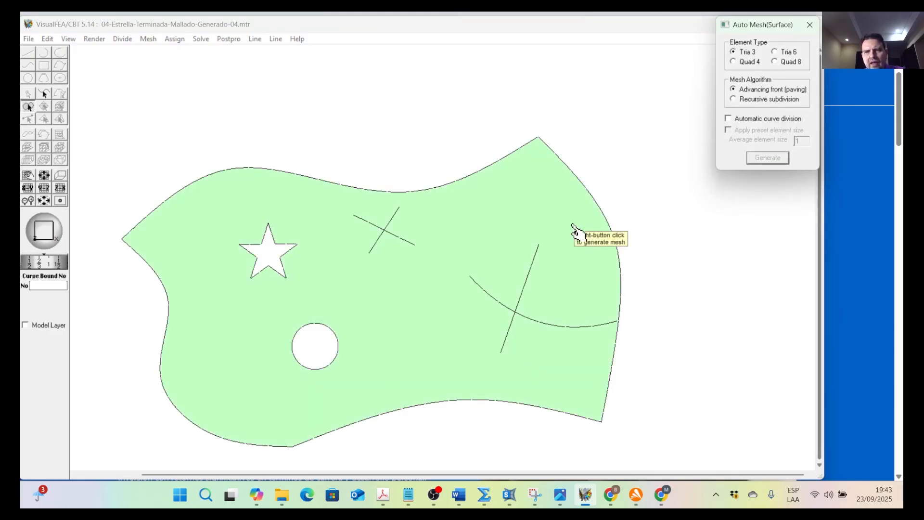
pyautogui.click(573, 227)
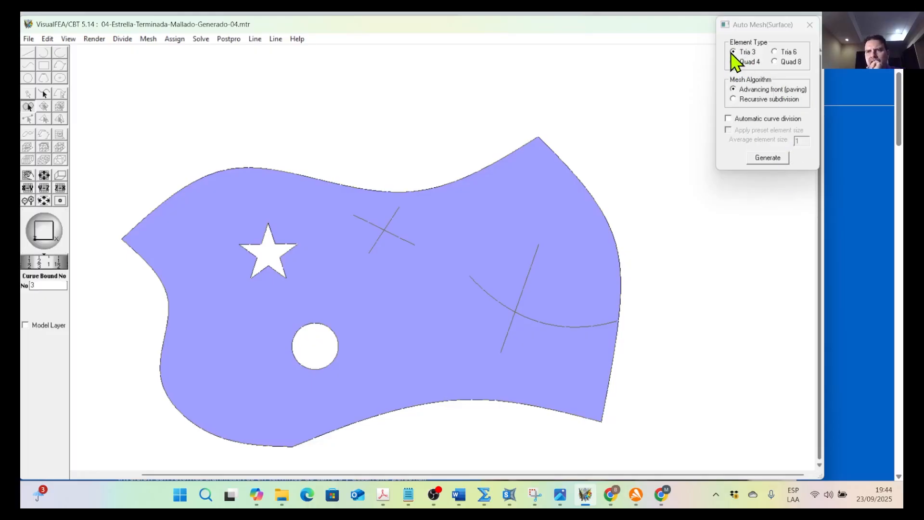
pyautogui.click(769, 159)
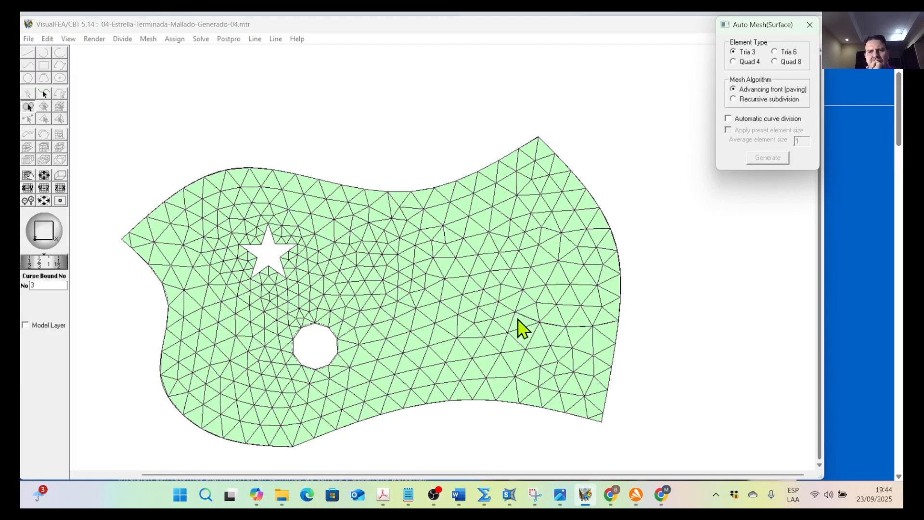
# Undo the surface mesh and generate it again on the same region with Tria 3 elements
pyautogui.click(57, 33)
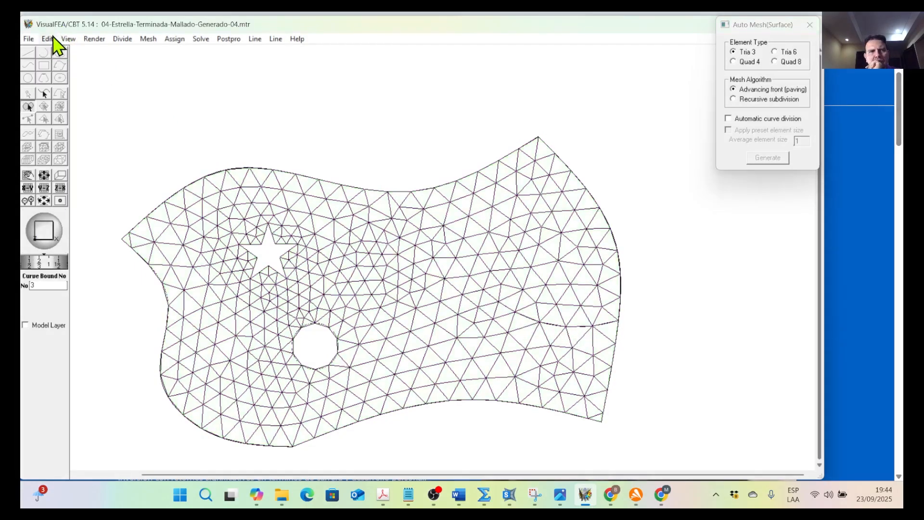
pyautogui.click(51, 40)
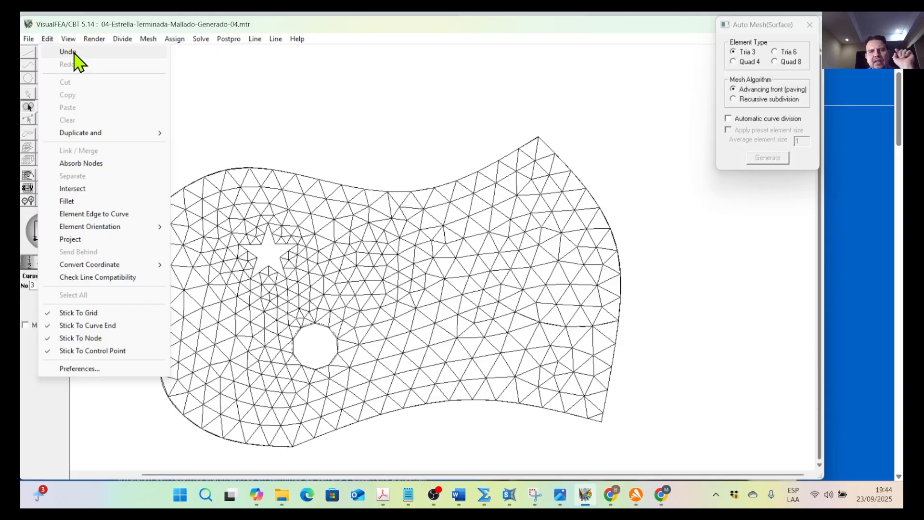
pyautogui.click(68, 51)
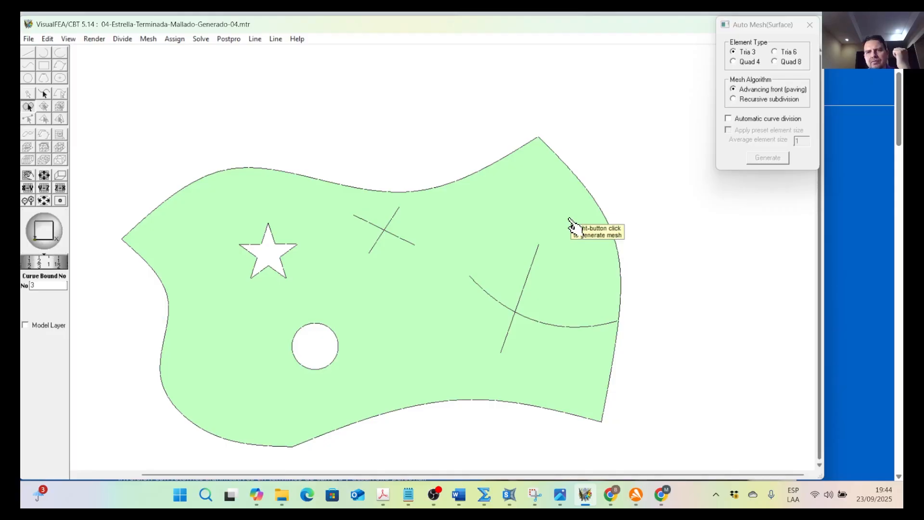
pyautogui.click(573, 230)
pyautogui.click(777, 161)
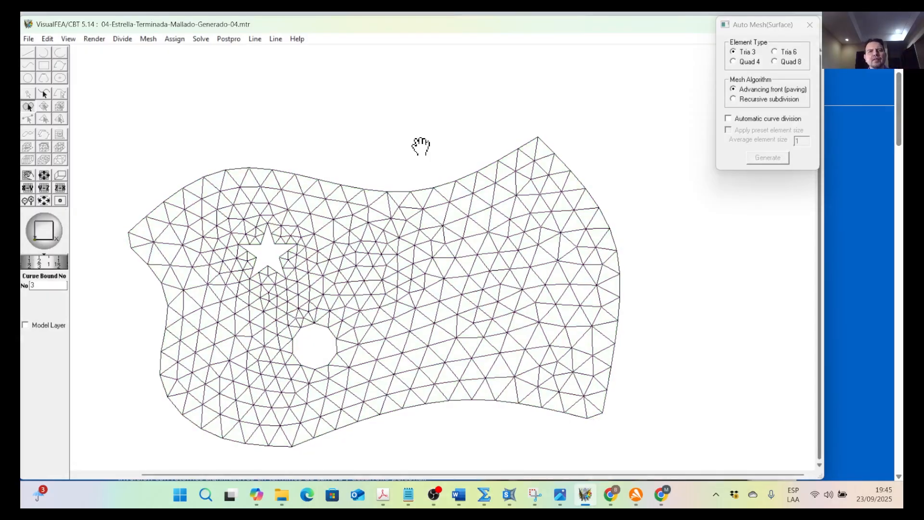
# Undo the repeated mesh, reselect the region and regenerate its Tria 3 advancing-front mesh once more
pyautogui.moveTo(423, 144); pyautogui.dragTo(474, 120)
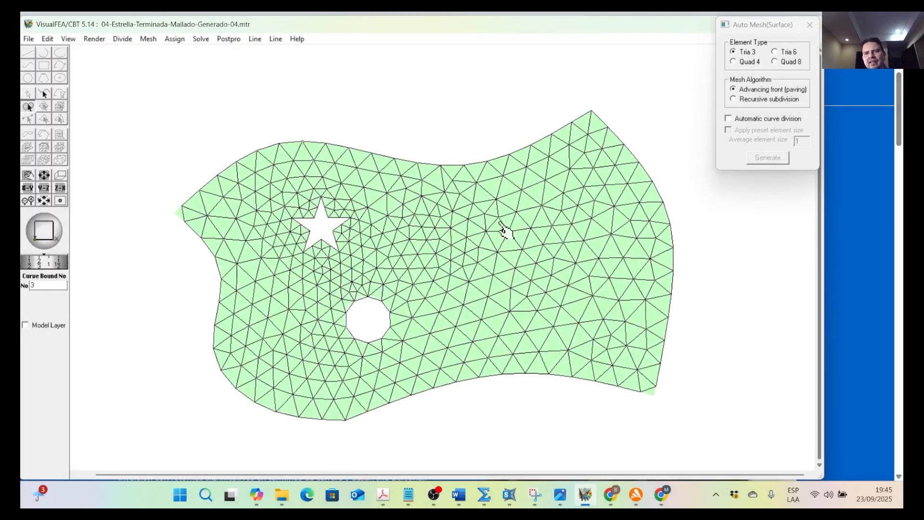
pyautogui.click(48, 38)
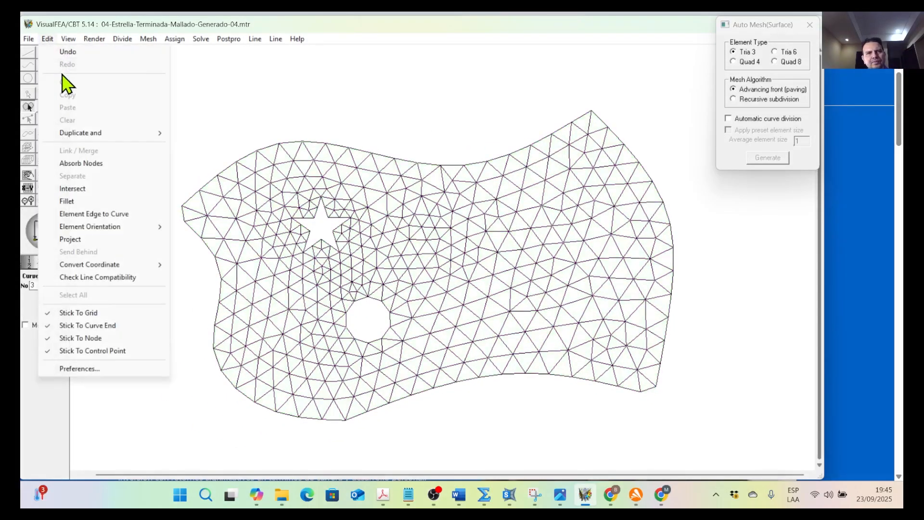
pyautogui.click(68, 52)
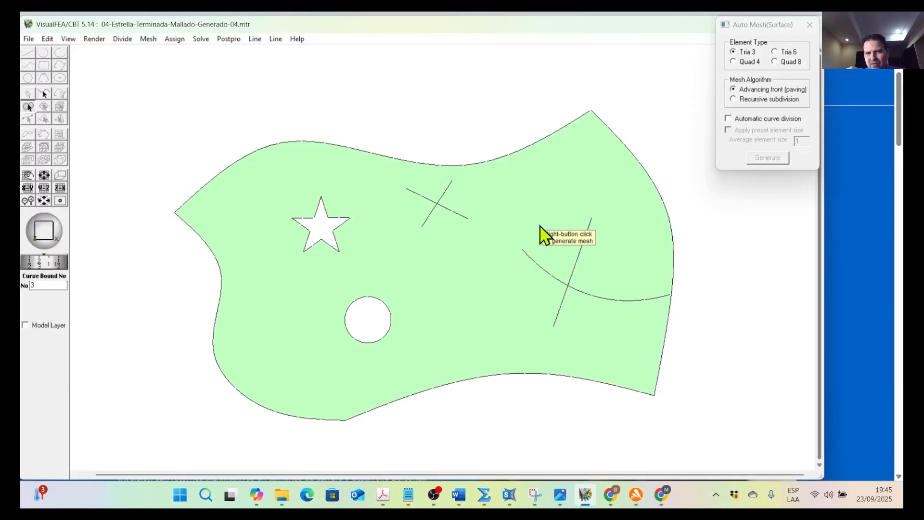
pyautogui.click(549, 227)
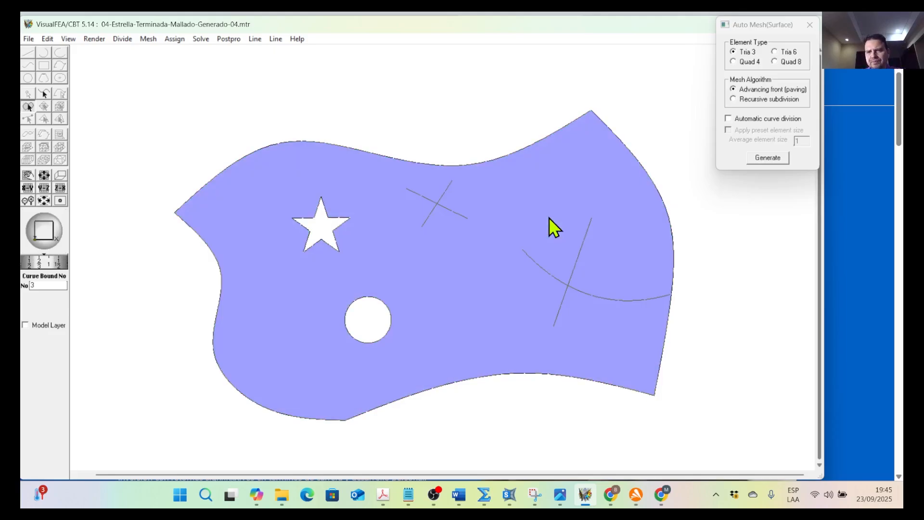
pyautogui.click(766, 164)
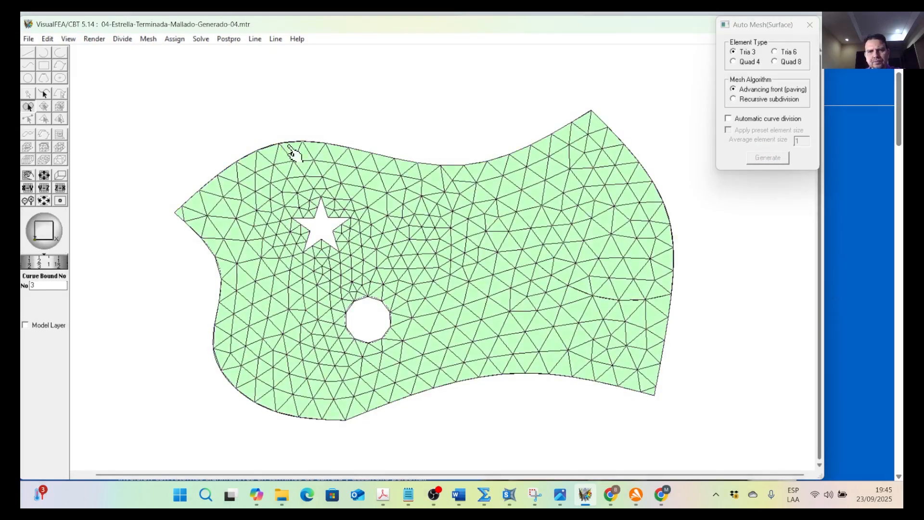
# Save the meshed model as a new VisualFEA file named 04-Estrella-Terminada-Mallado-Generado-05 in the 04.1-Automatic Triangulation folder
pyautogui.click(28, 39)
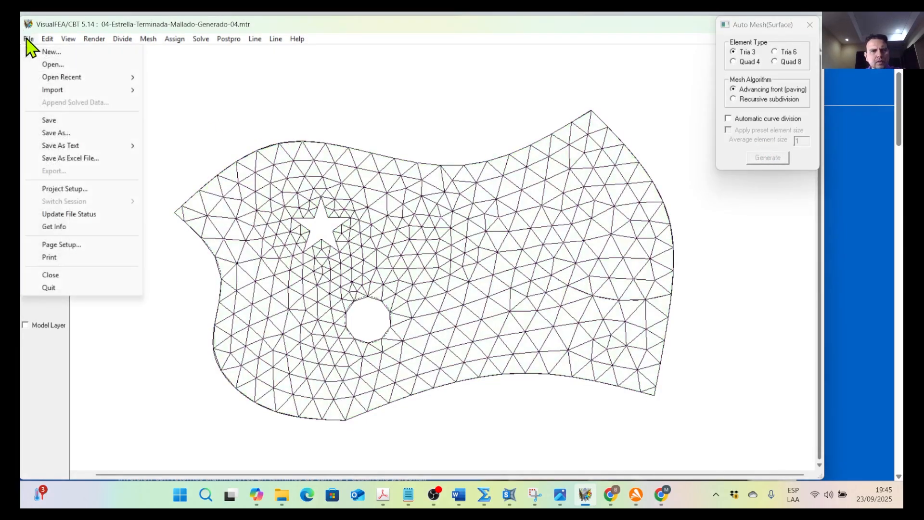
pyautogui.click(64, 134)
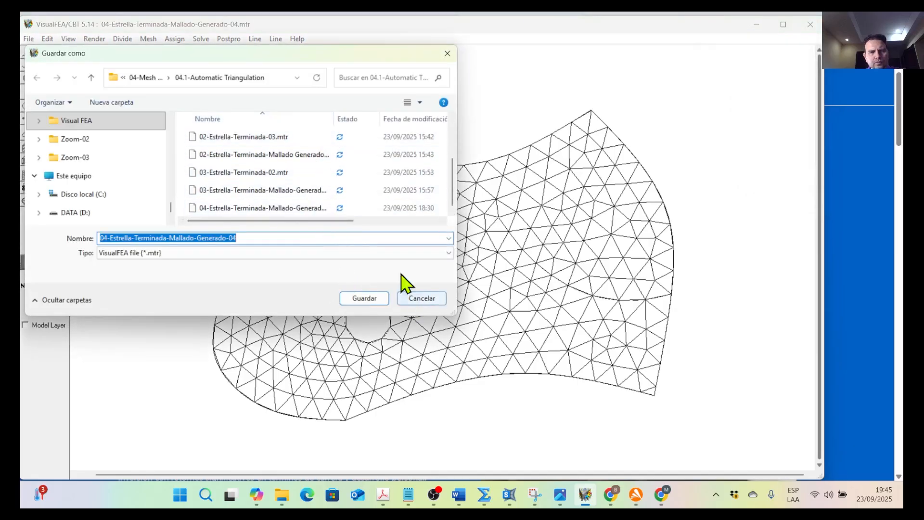
pyautogui.moveTo(337, 120); pyautogui.dragTo(370, 120)
pyautogui.click(238, 237)
pyautogui.moveTo(238, 238); pyautogui.dragTo(231, 238)
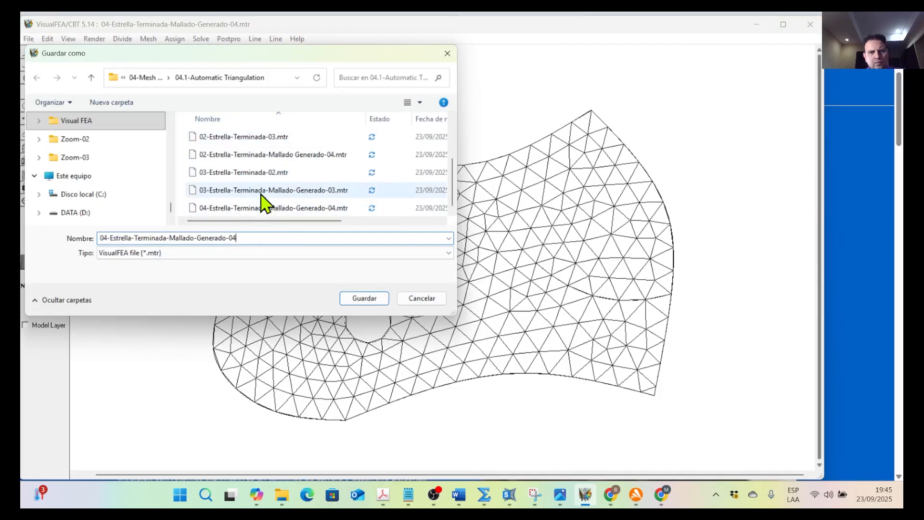
pyautogui.moveTo(233, 237); pyautogui.dragTo(239, 238)
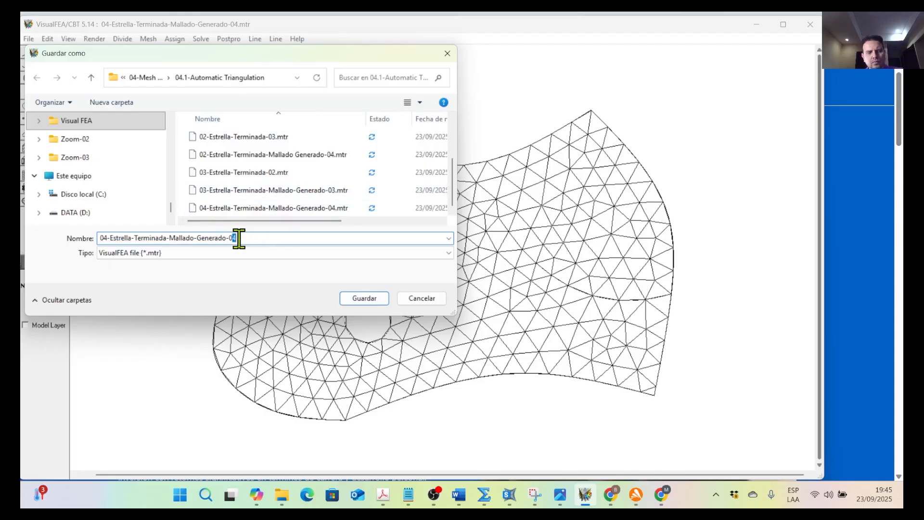
pyautogui.write('5')
pyautogui.click(364, 299)
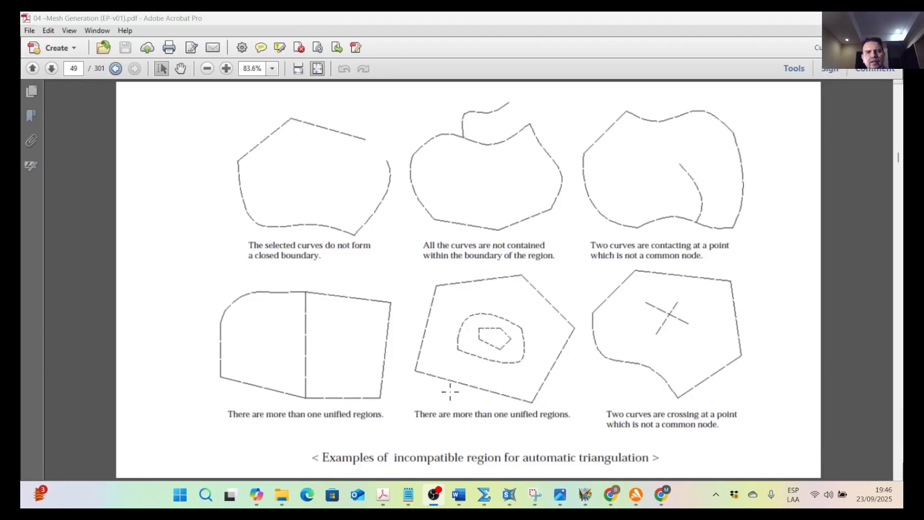
# In the Mesh Generation PDF in Adobe Acrobat, examine the example of a compatible region for automatic triangulation on page 48
pyautogui.scroll(-3, 454, 391)
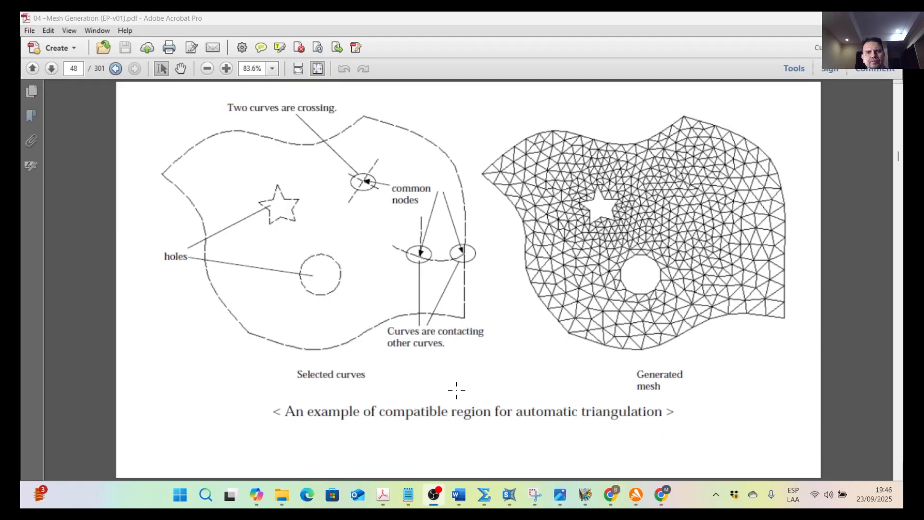
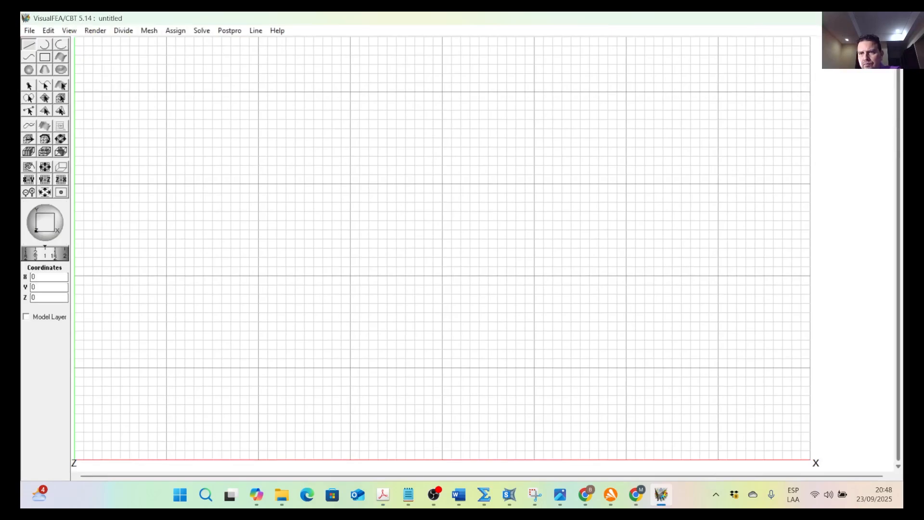
# In VisualFEA, start a new project set up for Shell structural analysis
pyautogui.click(863, 18)
pyautogui.click(33, 37)
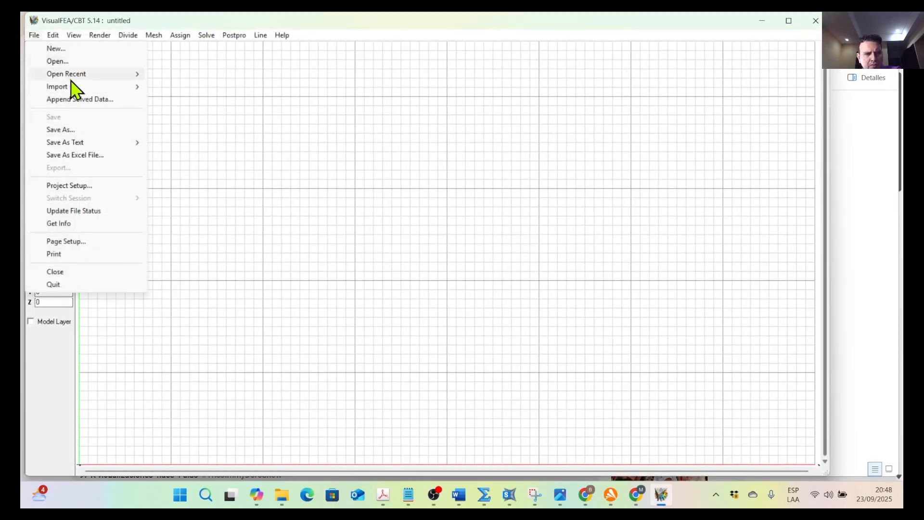
pyautogui.click(65, 50)
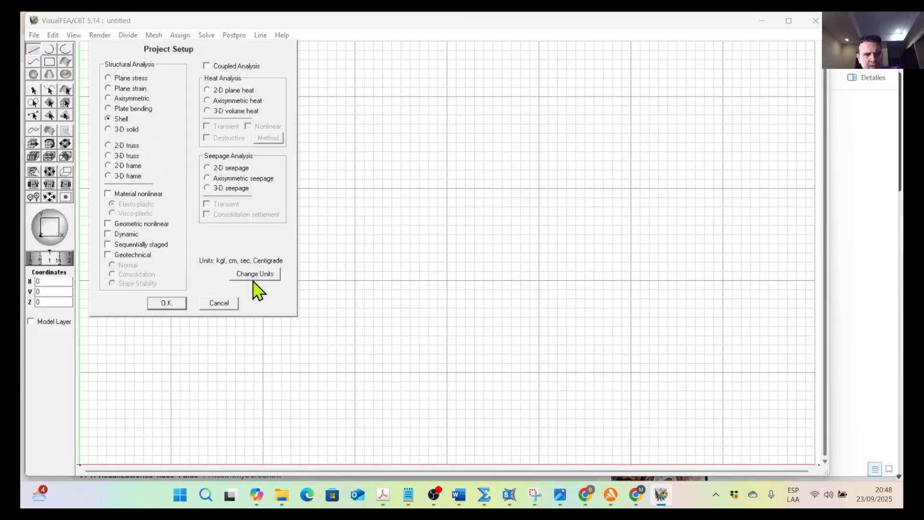
pyautogui.click(168, 303)
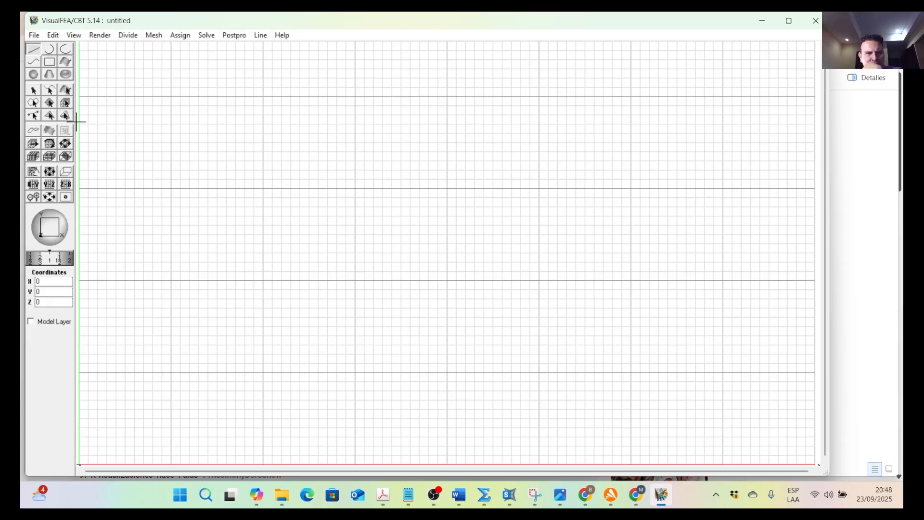
# Draw a tapered cylinder with Radius1 5 and Radius2 10 along an axis from (20, 20, 0) to (50, 20, 0)
pyautogui.click(34, 75)
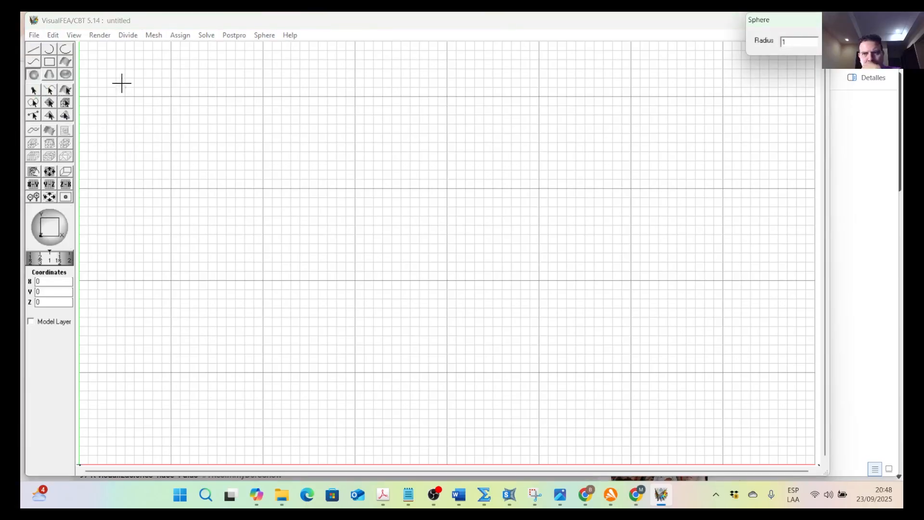
pyautogui.click(50, 74)
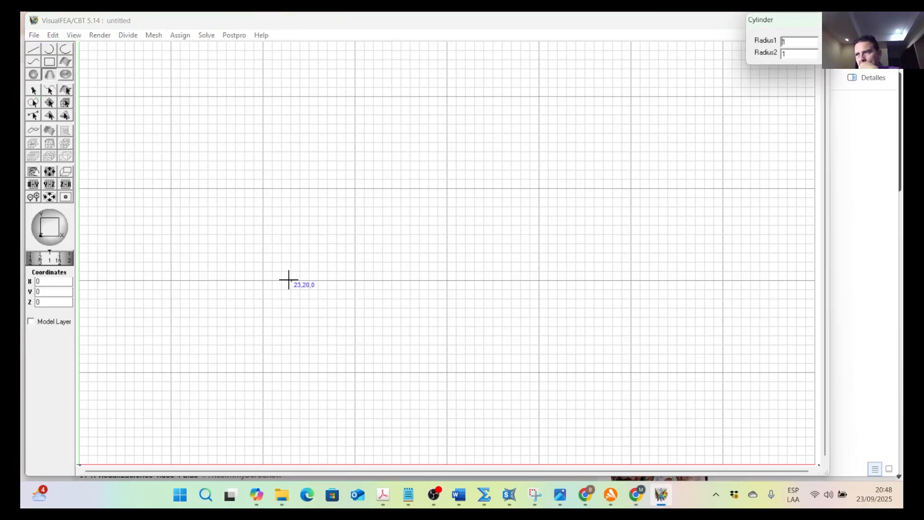
pyautogui.doubleClick(782, 42)
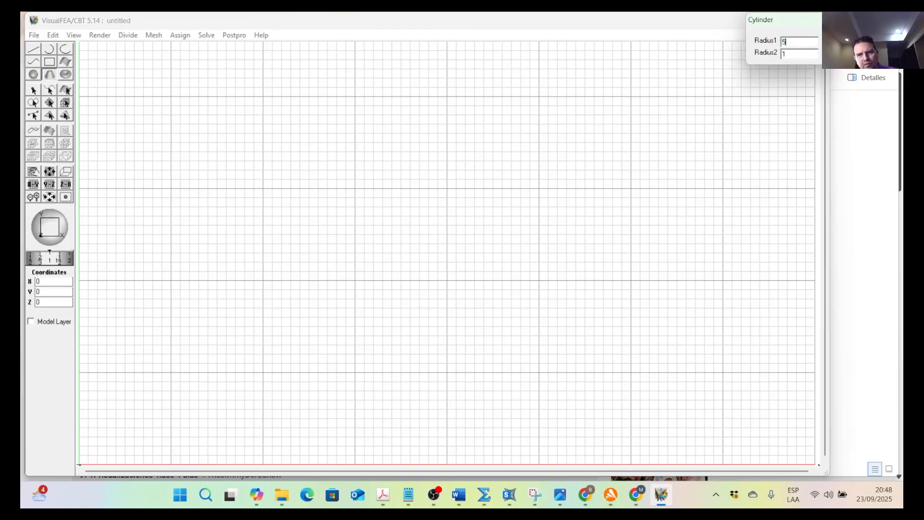
pyautogui.doubleClick(805, 53)
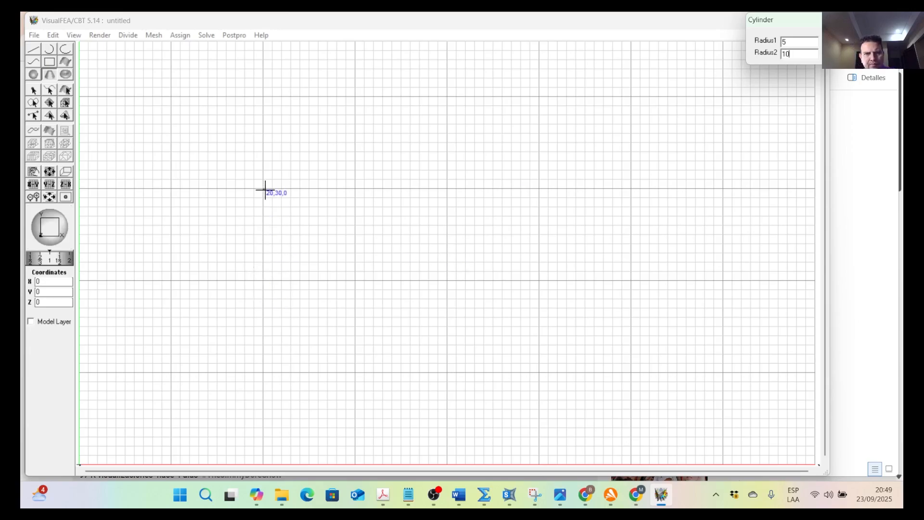
pyautogui.click(264, 280)
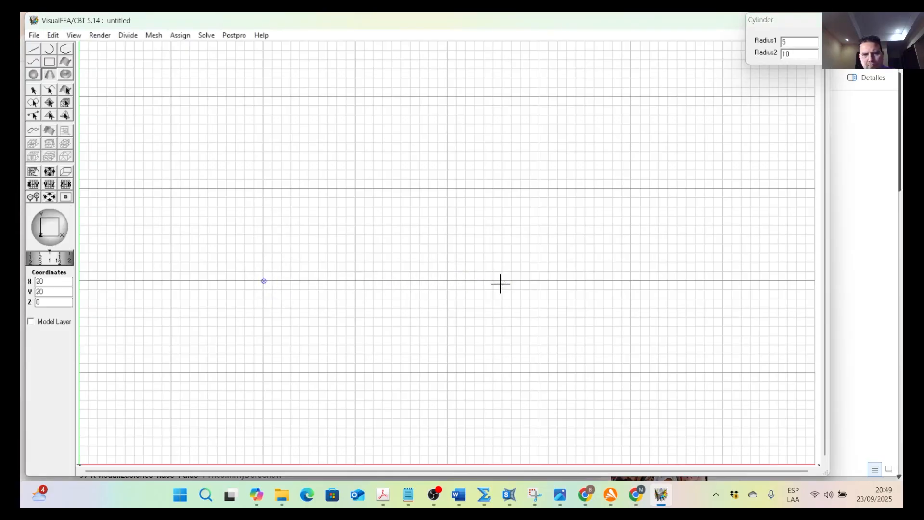
pyautogui.click(539, 282)
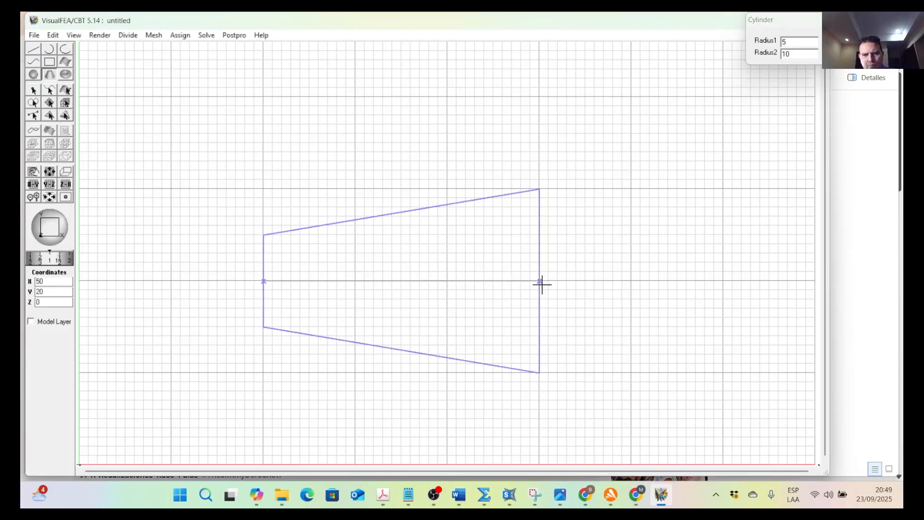
# Draw a sphere of radius 5 centred at (34, 31, 0) across the cylinder's upper edge, after undoing a first placement at (33, 30, 0)
pyautogui.click(34, 75)
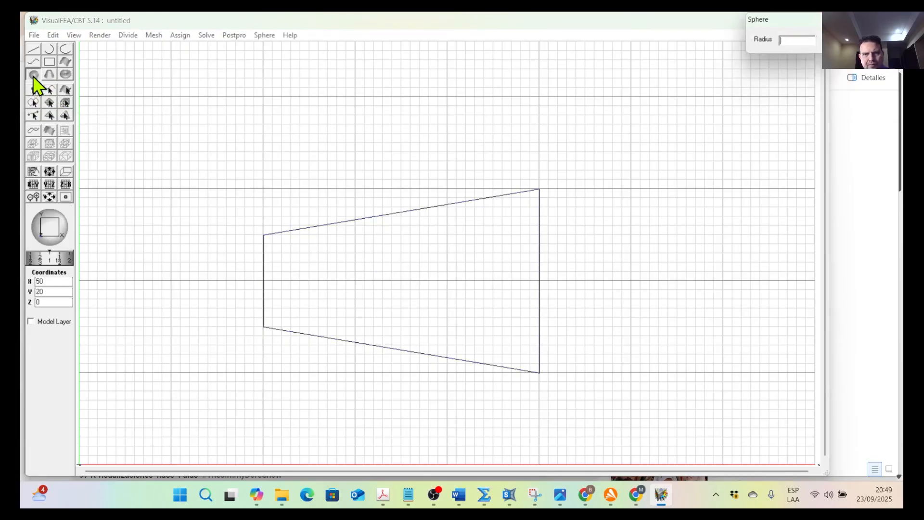
pyautogui.write('5')
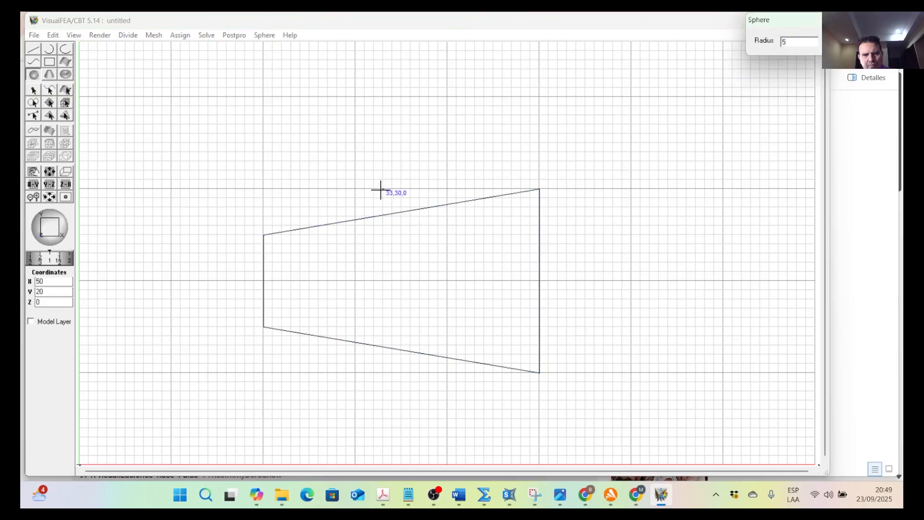
pyautogui.click(380, 189)
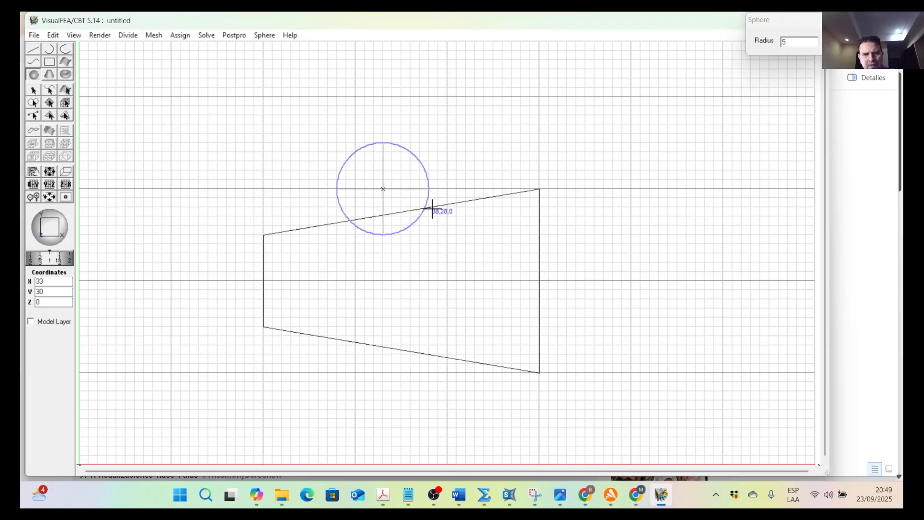
pyautogui.click(52, 35)
pyautogui.click(72, 47)
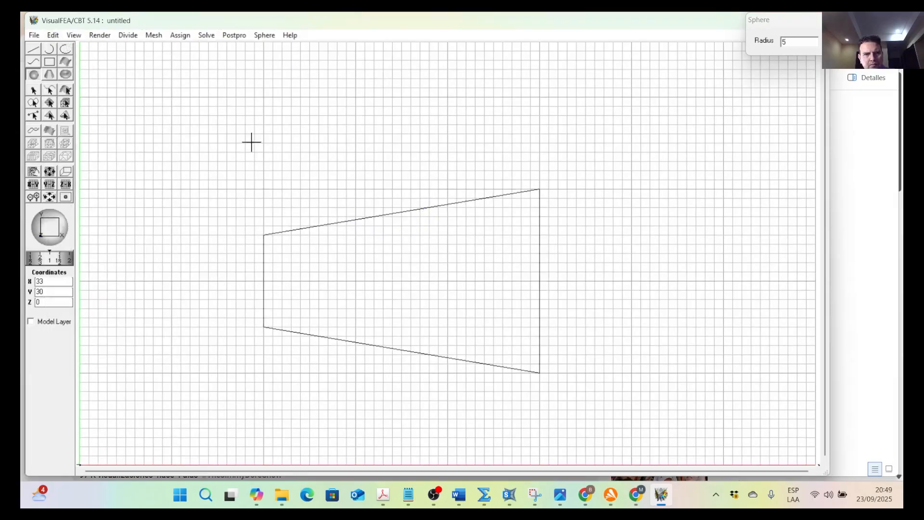
pyautogui.click(394, 180)
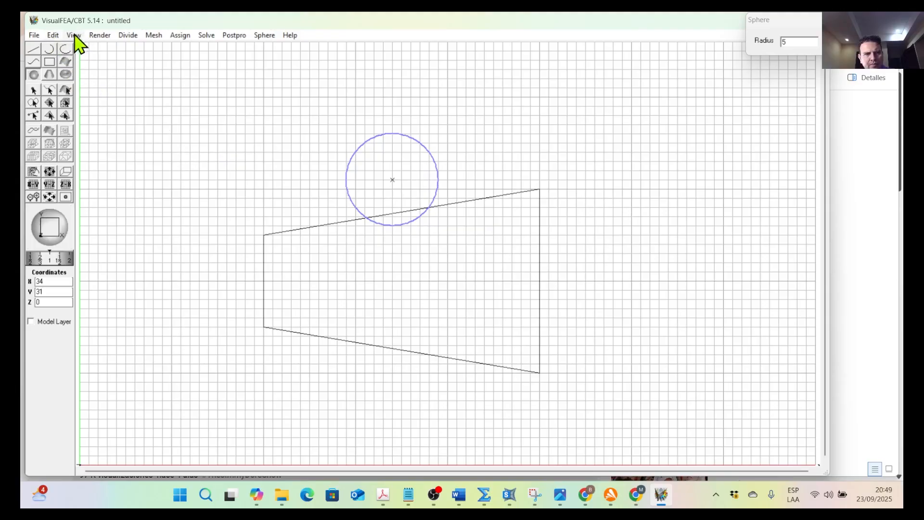
pyautogui.click(48, 90)
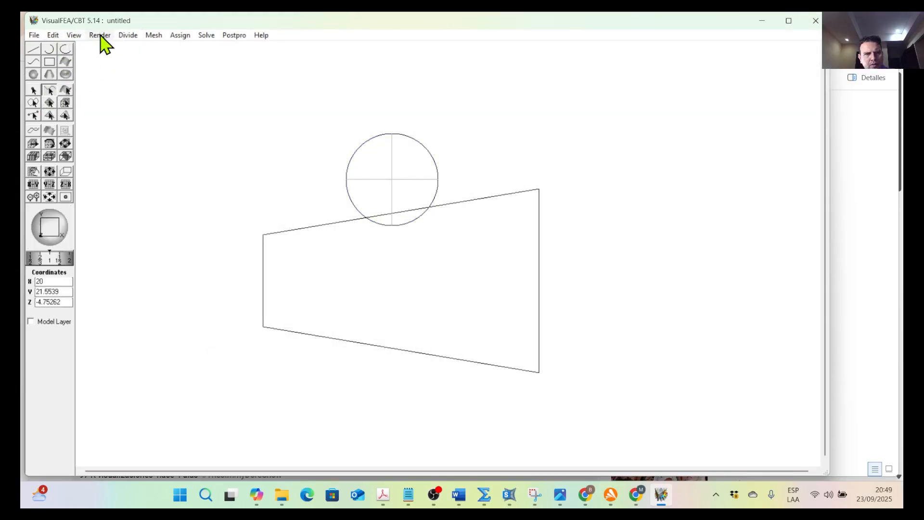
# Examine the sphere and tapered cylinder in the (1,1,1) and Front preset views
pyautogui.click(76, 36)
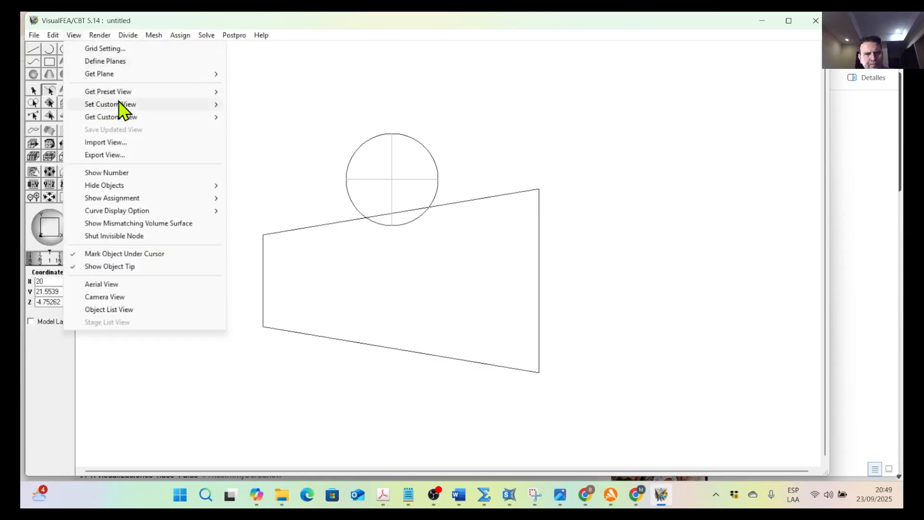
pyautogui.moveTo(133, 92)
pyautogui.click(259, 211)
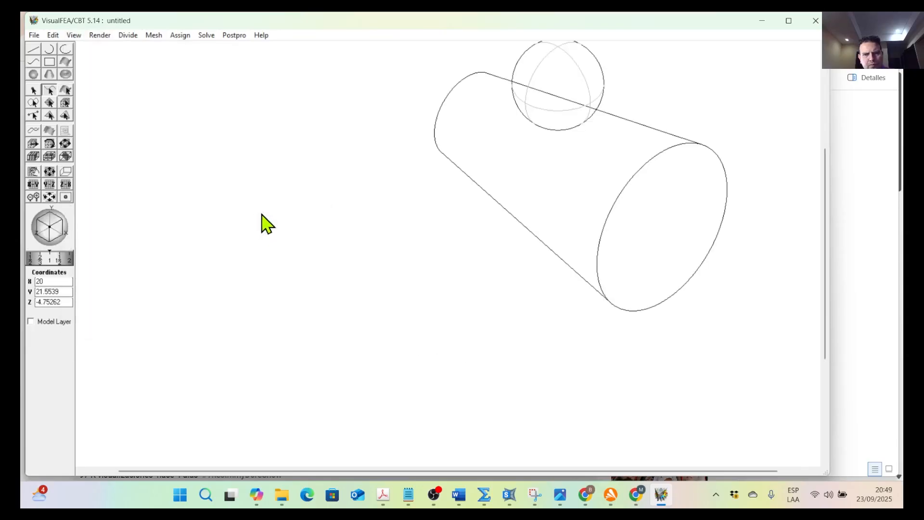
pyautogui.moveTo(503, 228); pyautogui.dragTo(348, 313)
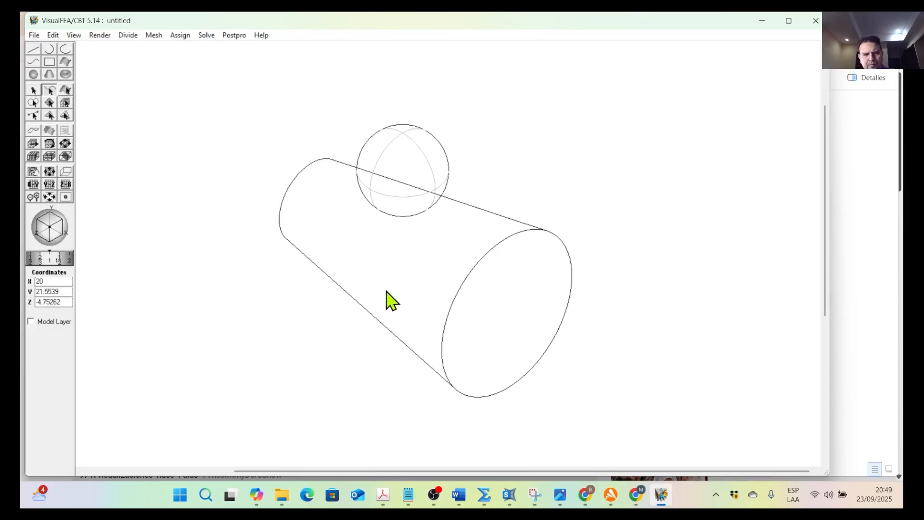
pyautogui.click(79, 36)
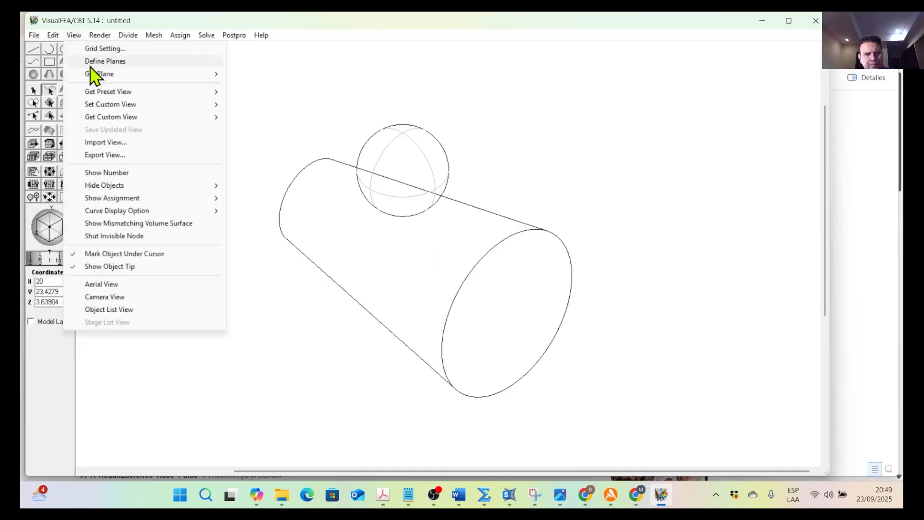
pyautogui.moveTo(188, 97)
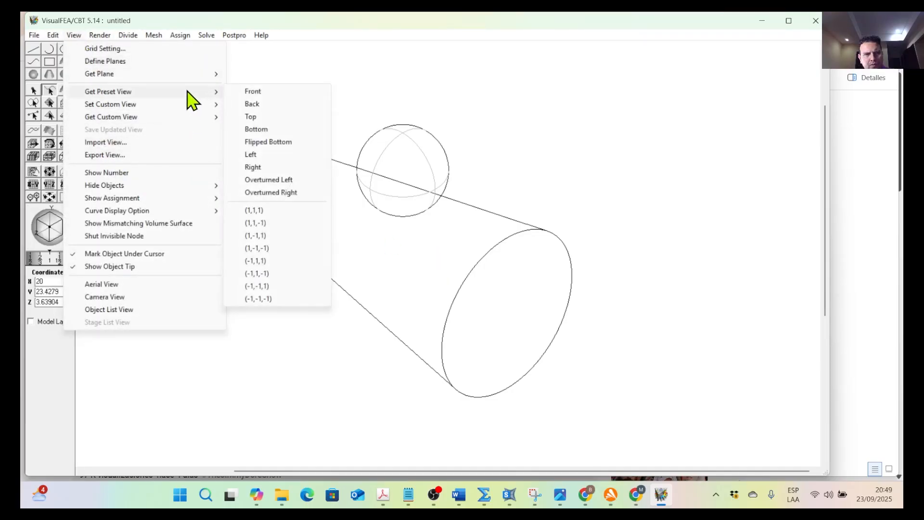
pyautogui.click(239, 91)
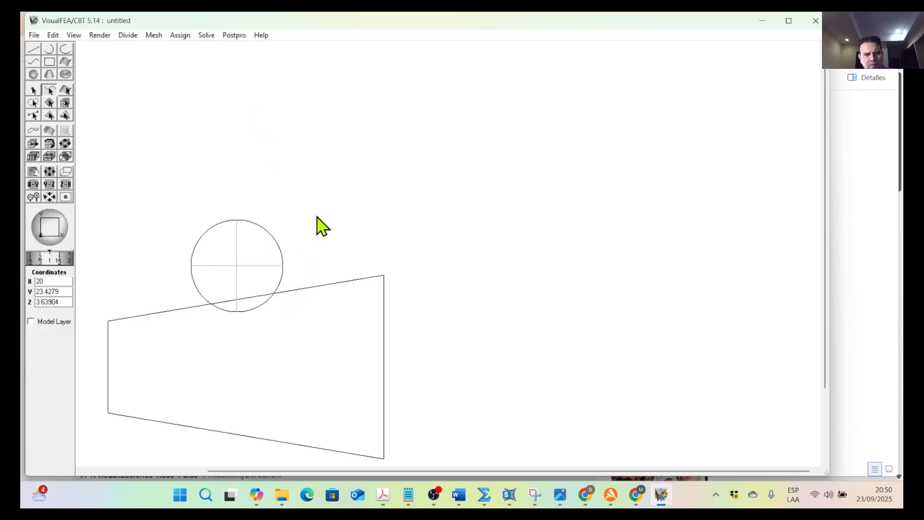
pyautogui.moveTo(318, 217); pyautogui.dragTo(453, 139, button='middle')
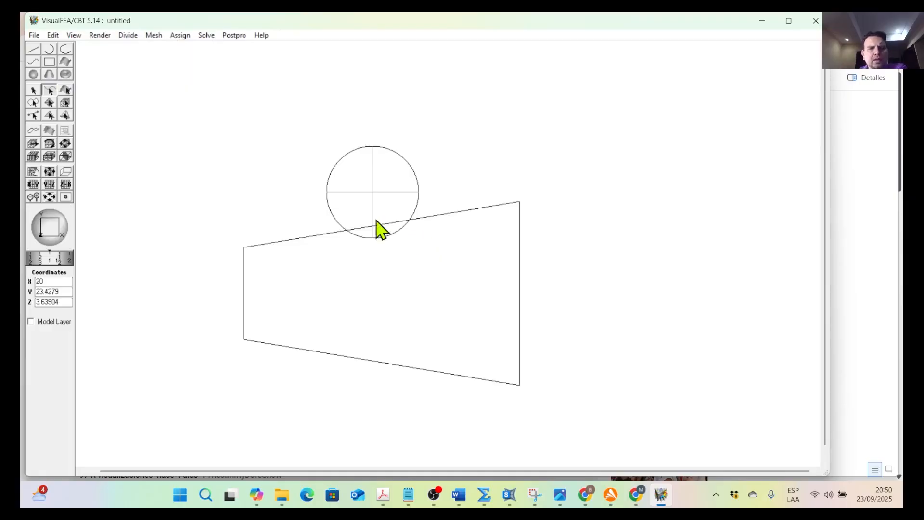
# In the (1,1,1) preset view, select the sphere and tapered cylinder and intersect them as surface primitives
pyautogui.click(77, 36)
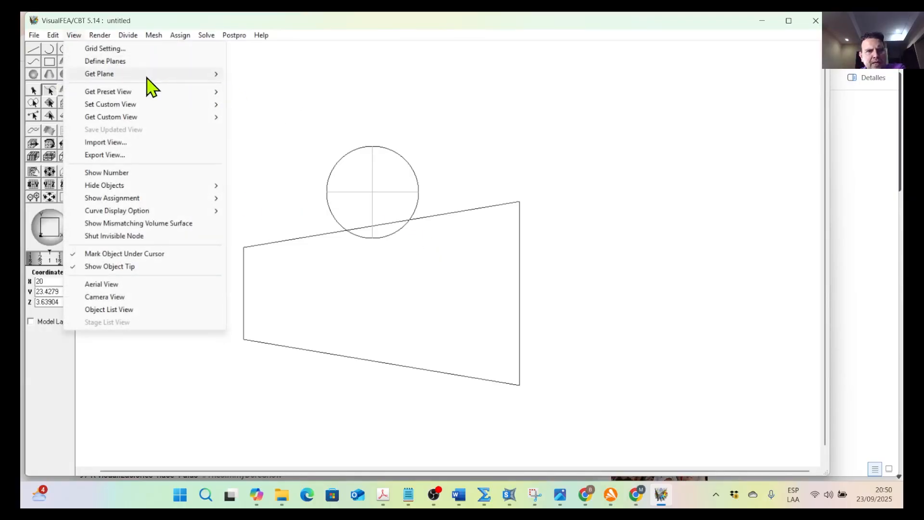
pyautogui.moveTo(207, 94)
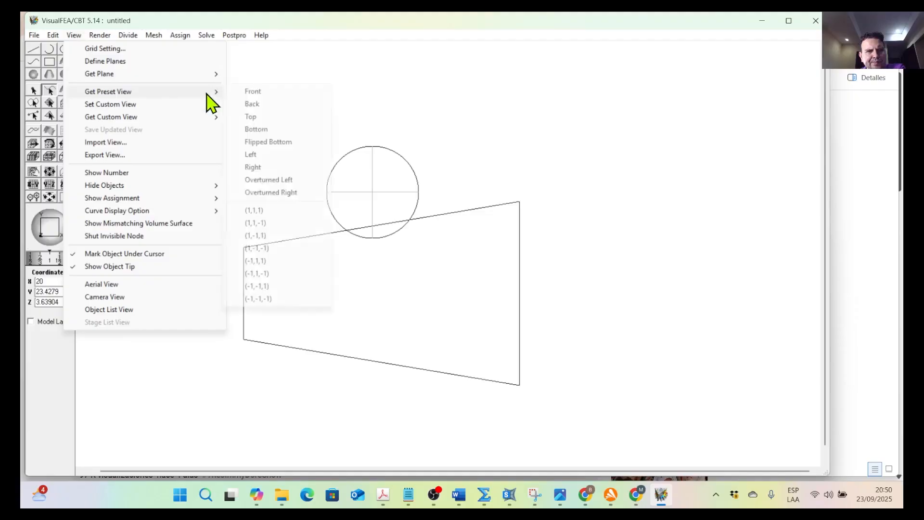
pyautogui.click(262, 211)
pyautogui.moveTo(501, 311); pyautogui.dragTo(328, 392)
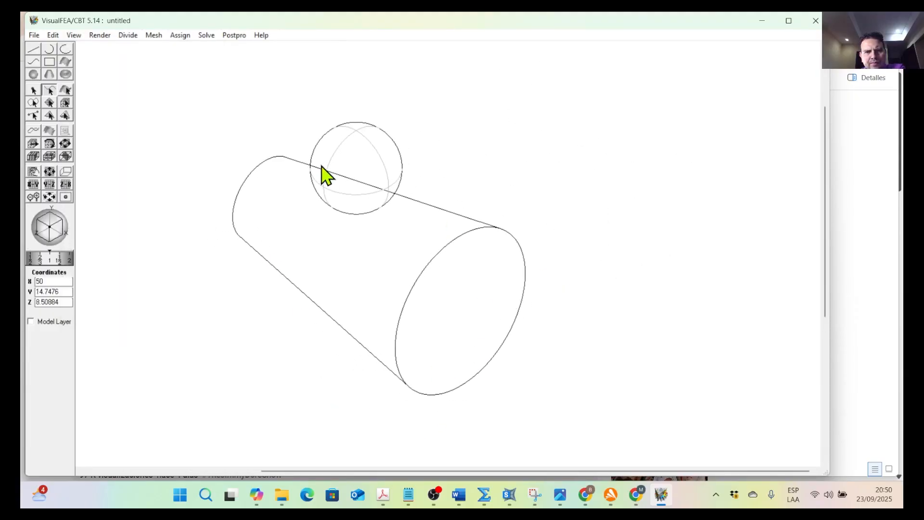
pyautogui.moveTo(182, 68); pyautogui.dragTo(585, 420)
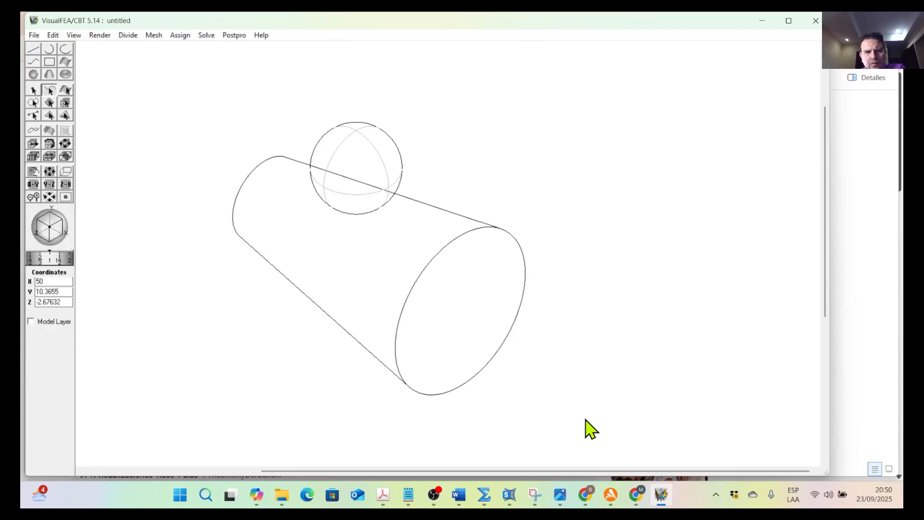
pyautogui.click(66, 90)
pyautogui.moveTo(209, 71); pyautogui.dragTo(598, 433)
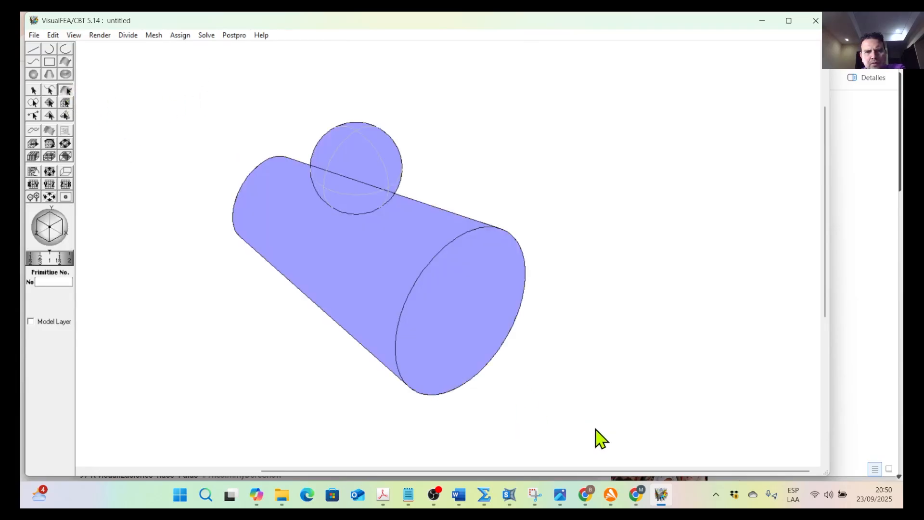
pyautogui.click(53, 35)
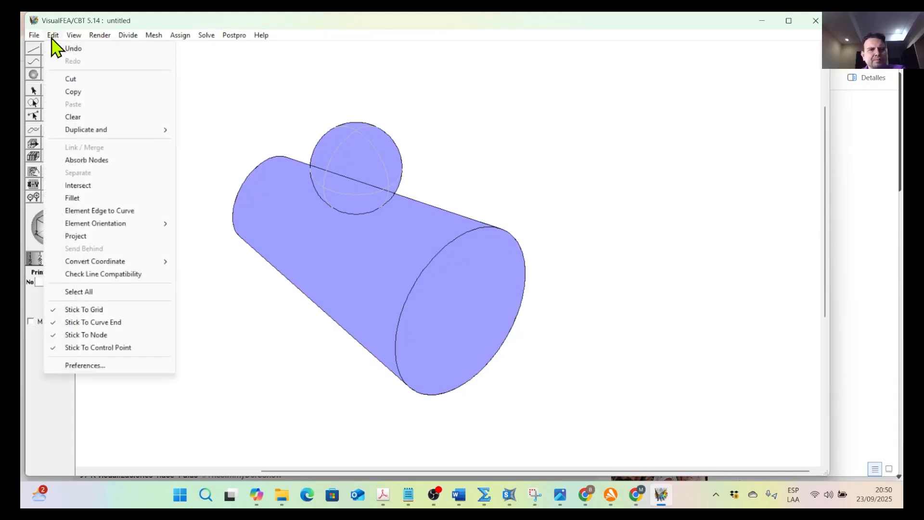
pyautogui.click(82, 185)
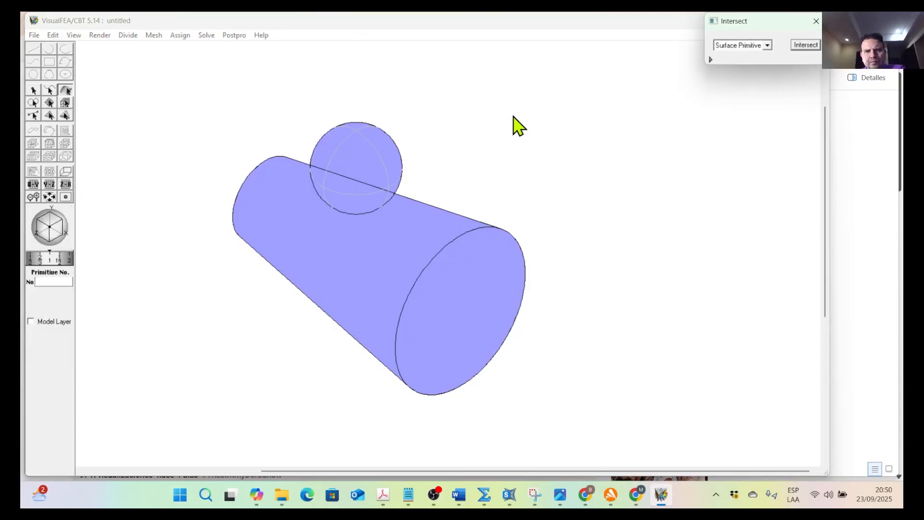
pyautogui.click(804, 45)
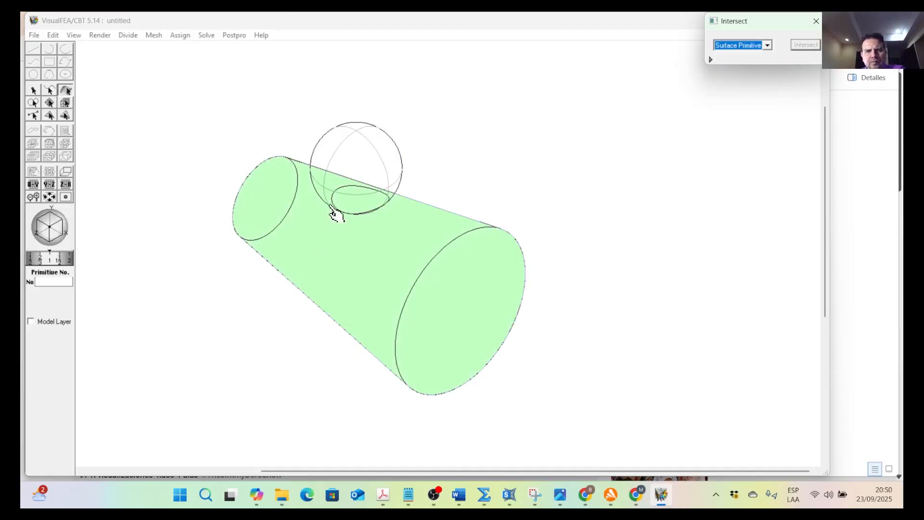
pyautogui.click(816, 21)
# Divide the intersection curve between the sphere and the tapered cylinder into 20 segments
pyautogui.moveTo(340, 230); pyautogui.dragTo(370, 280, button='middle')
pyautogui.scroll(2, 386, 255)
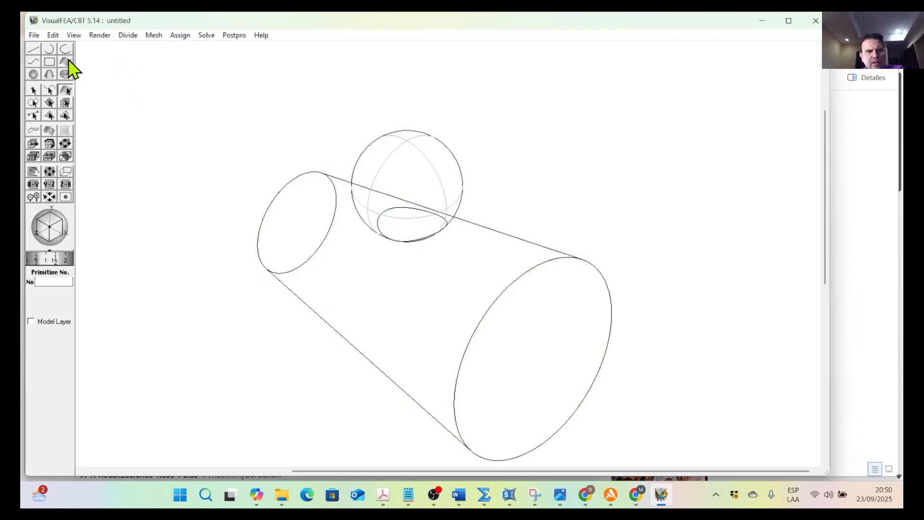
pyautogui.click(52, 91)
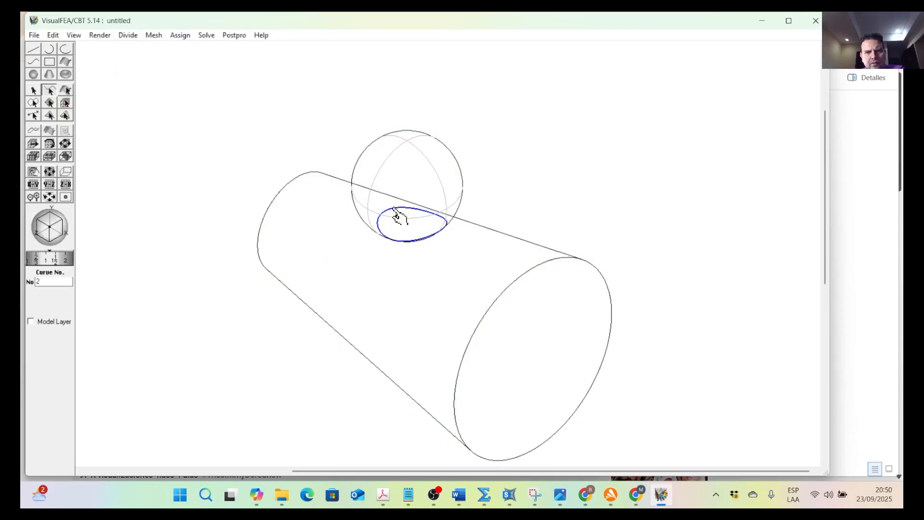
pyautogui.click(131, 35)
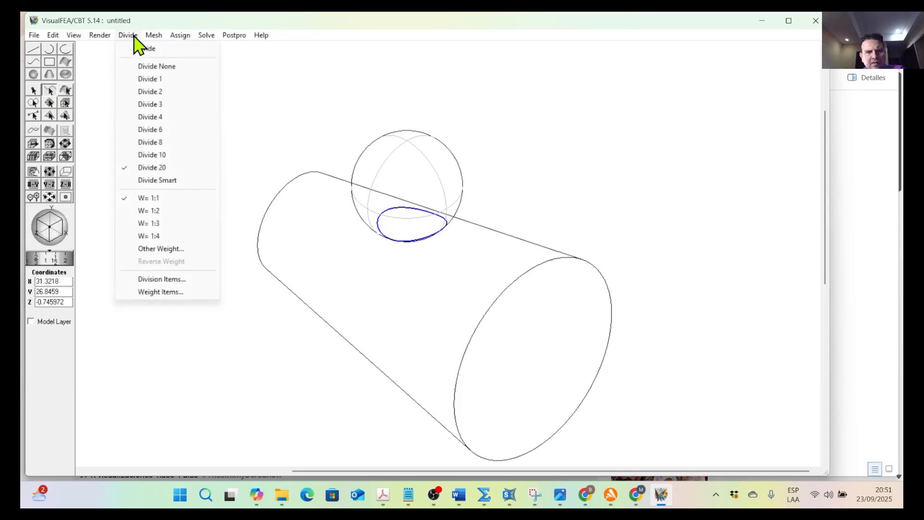
pyautogui.click(173, 168)
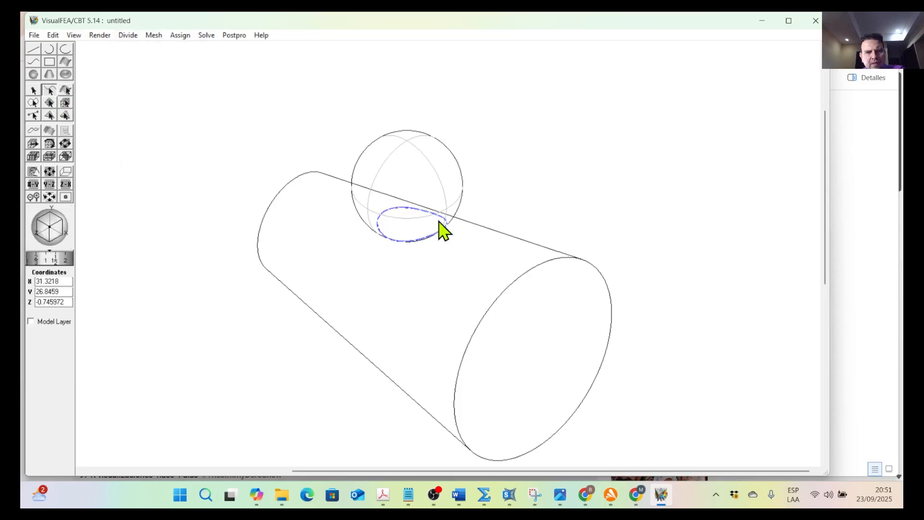
# Auto mesh the tapered cylinder's surface around the intersection curve with Tria 3 elements, Part to Mesh Inside, average size 1
pyautogui.moveTo(531, 258); pyautogui.dragTo(508, 216)
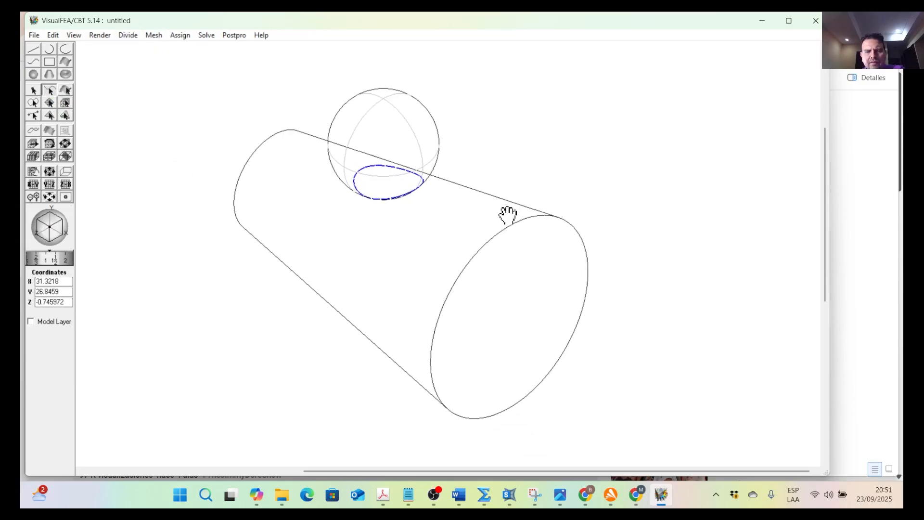
pyautogui.click(154, 36)
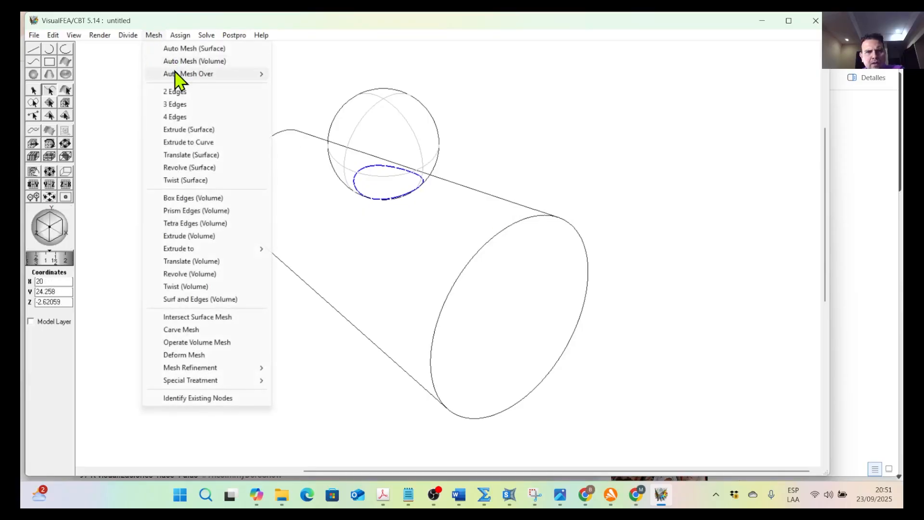
pyautogui.moveTo(176, 76)
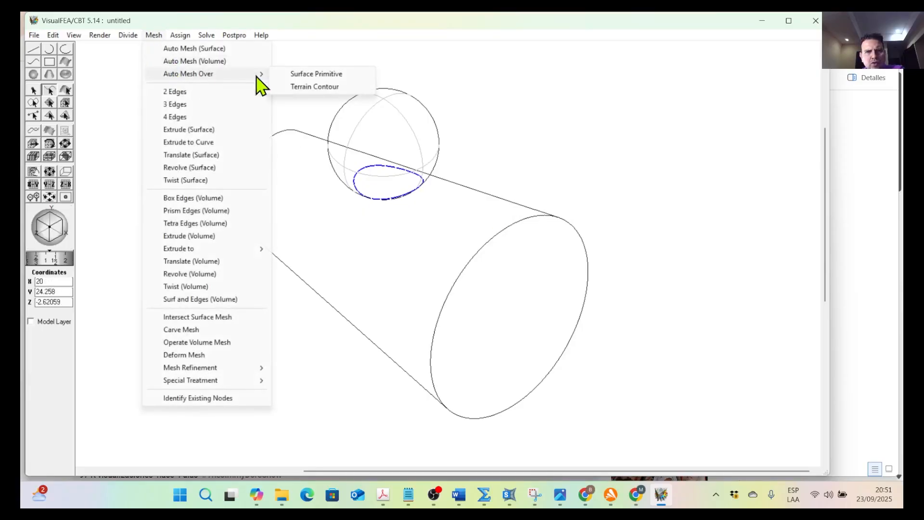
pyautogui.click(297, 75)
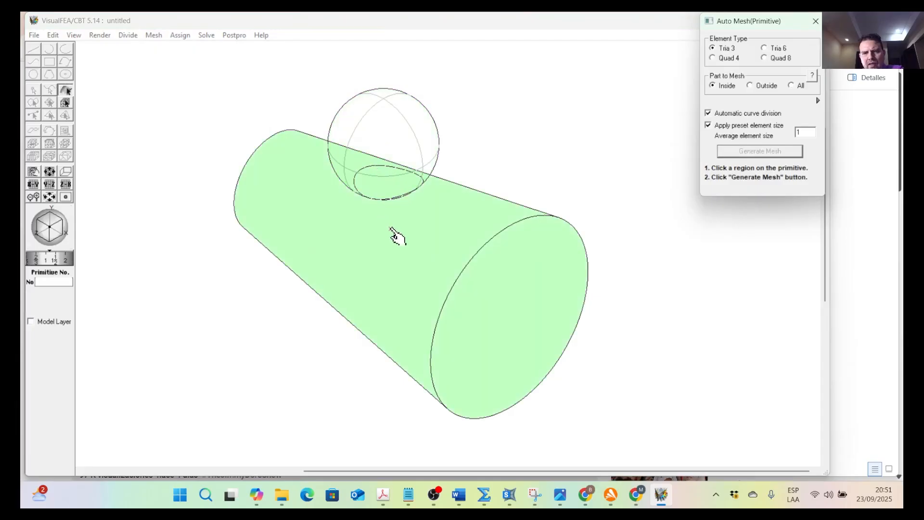
pyautogui.click(392, 229)
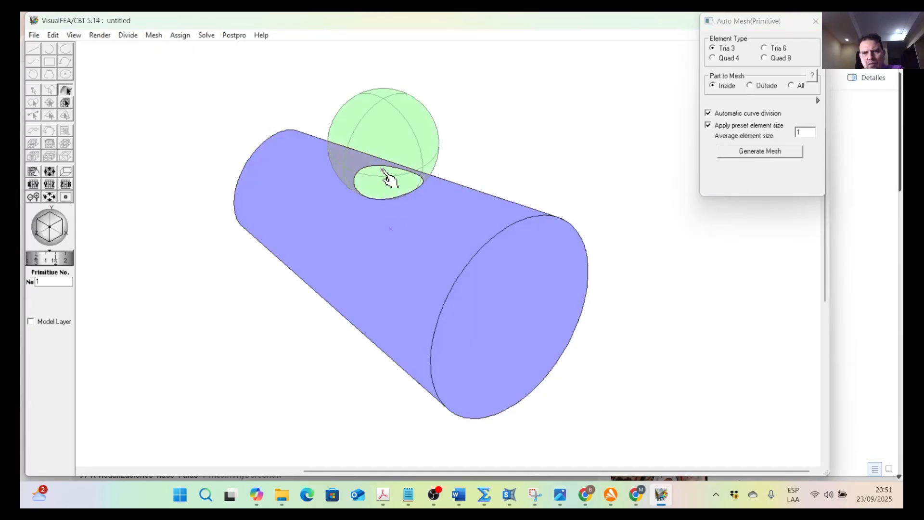
pyautogui.click(374, 197)
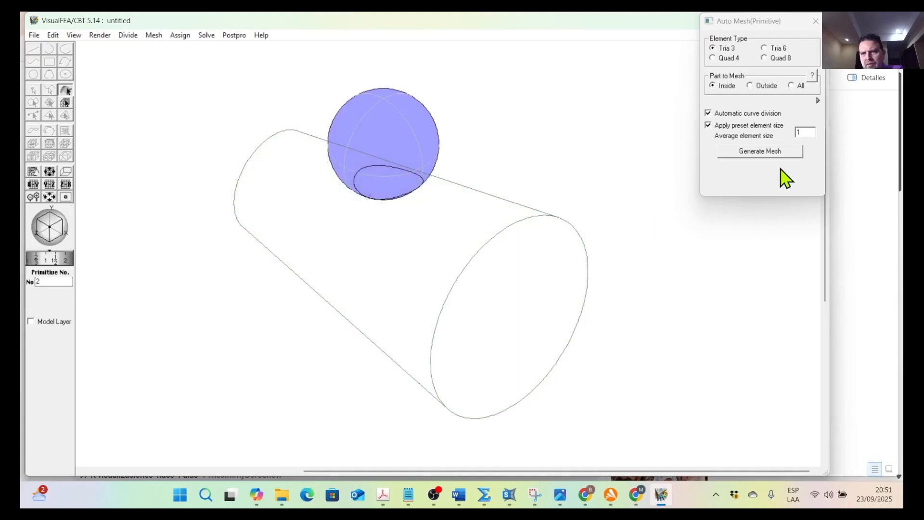
pyautogui.click(477, 250)
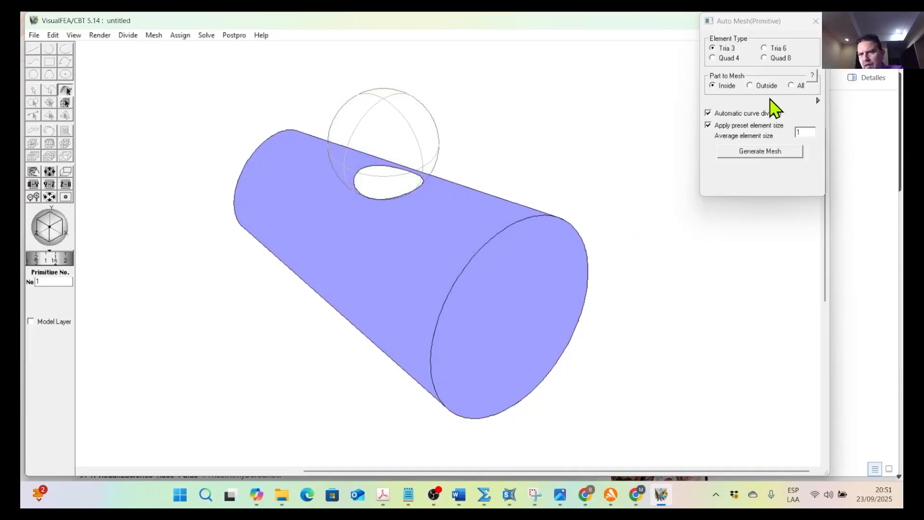
pyautogui.click(768, 157)
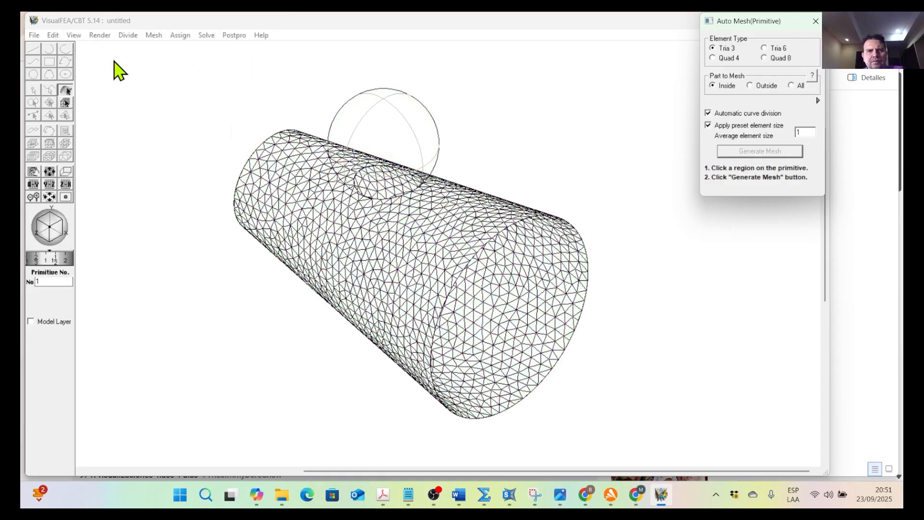
# Undo the surface mesh on the tapered cylinder
pyautogui.click(48, 36)
pyautogui.moveTo(42, 37)
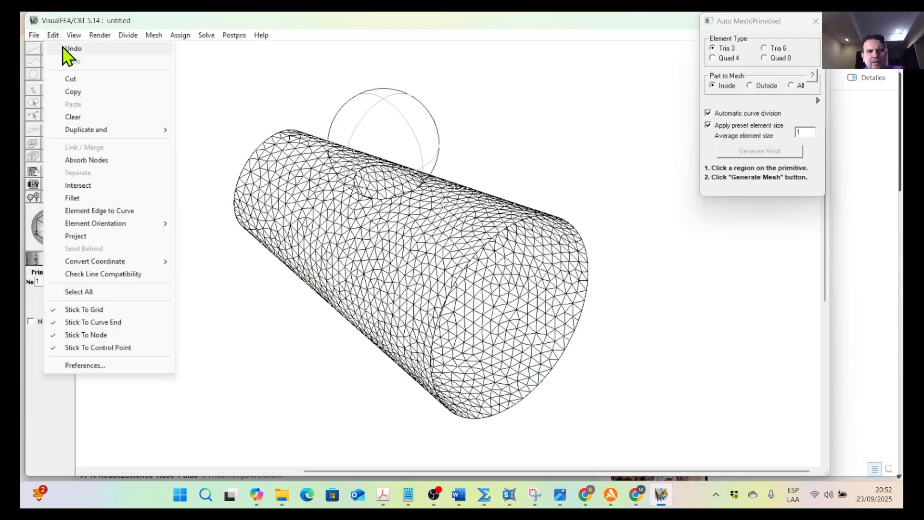
pyautogui.click(64, 48)
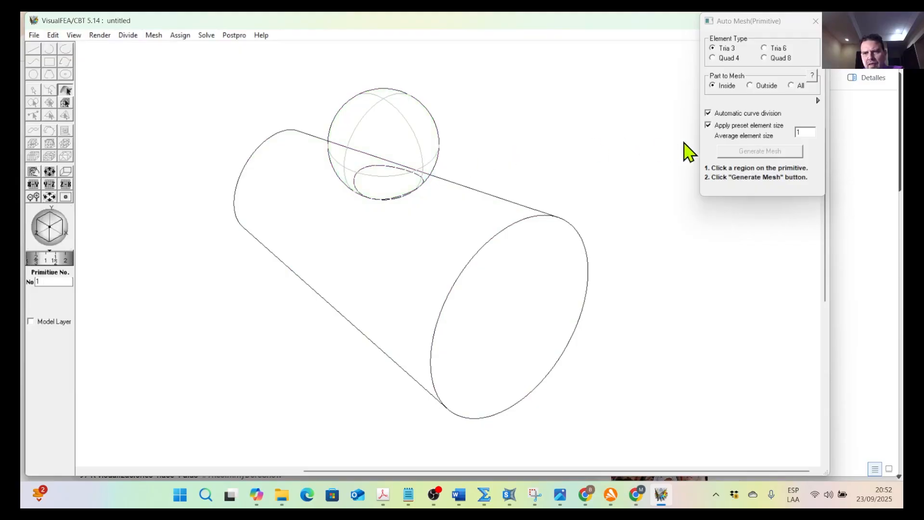
# Mesh the cylinder patch enclosed by the intersection curve with Tria 3 elements of size 1 and Part to Mesh Outside, and undo it
pyautogui.click(437, 146)
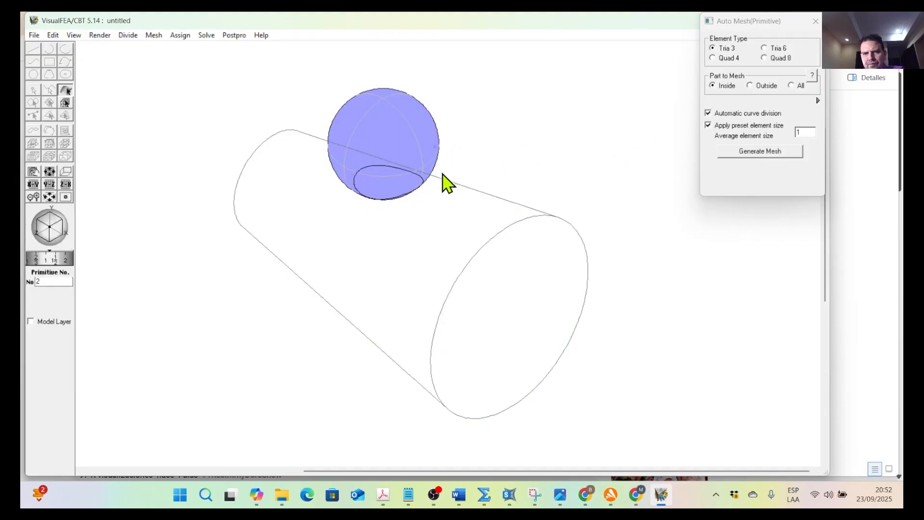
pyautogui.click(411, 207)
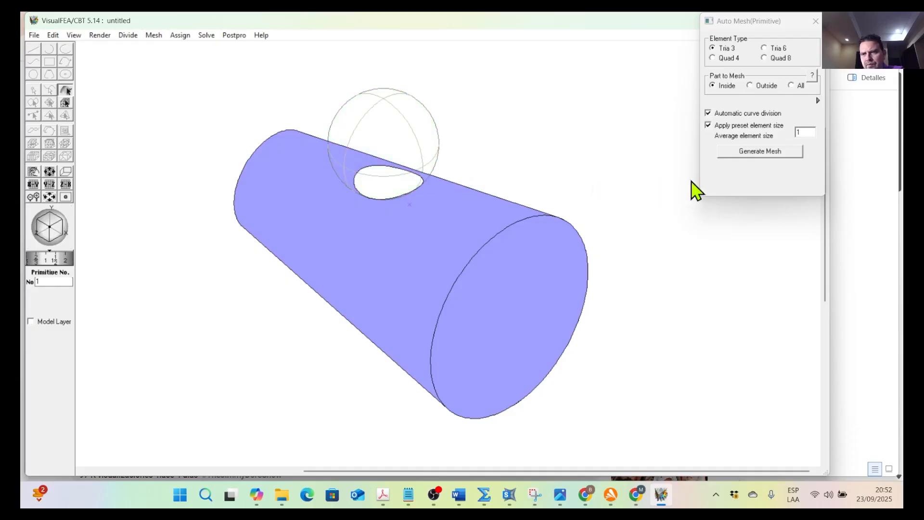
pyautogui.click(759, 91)
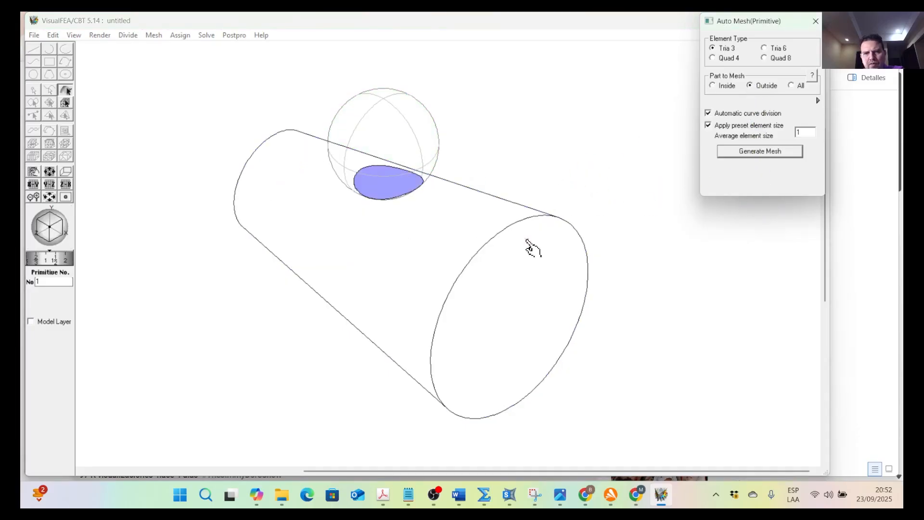
pyautogui.click(761, 151)
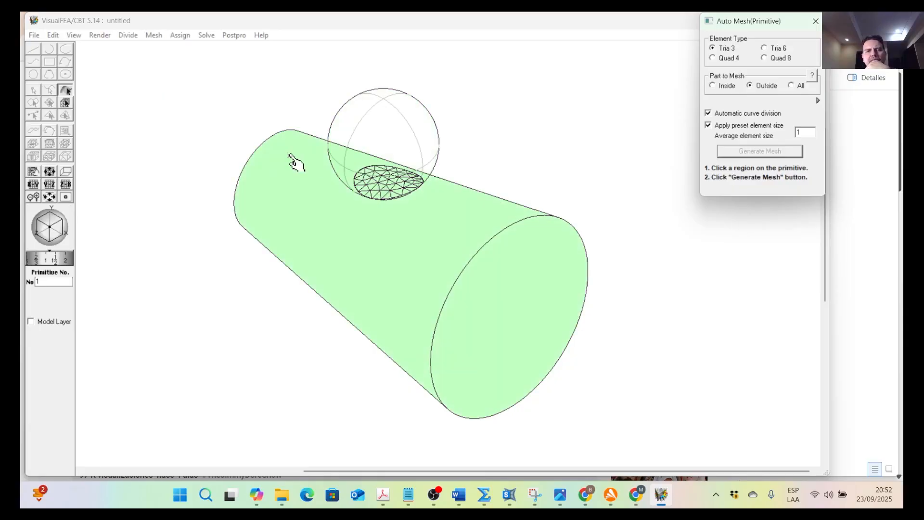
pyautogui.moveTo(291, 186); pyautogui.dragTo(264, 223, button='middle')
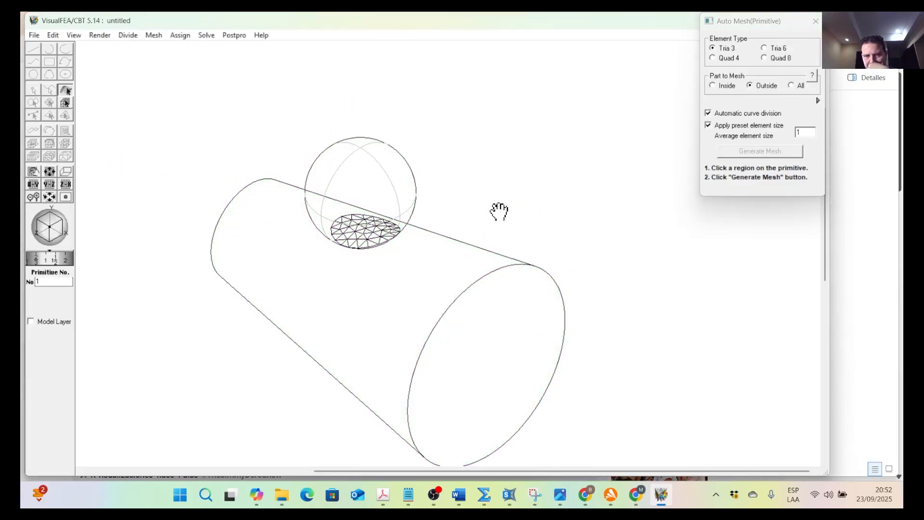
pyautogui.moveTo(499, 209); pyautogui.dragTo(508, 177, button='middle')
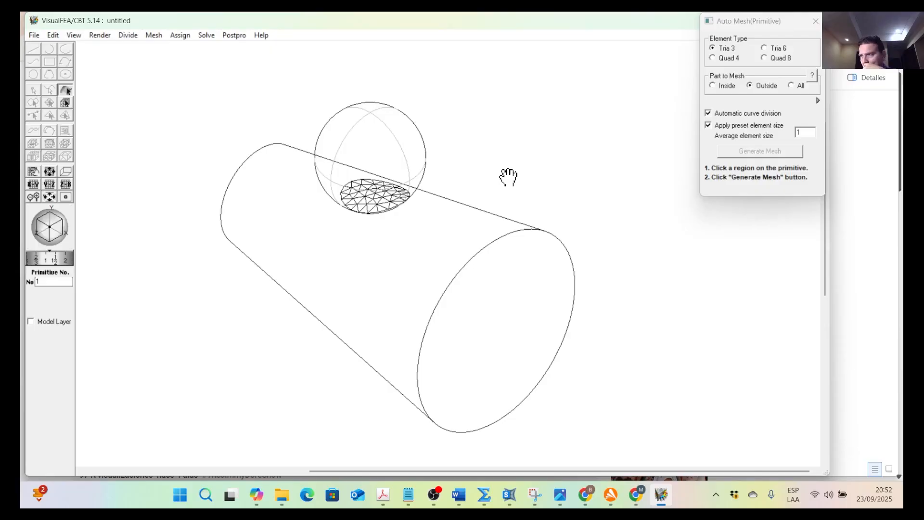
pyautogui.click(54, 35)
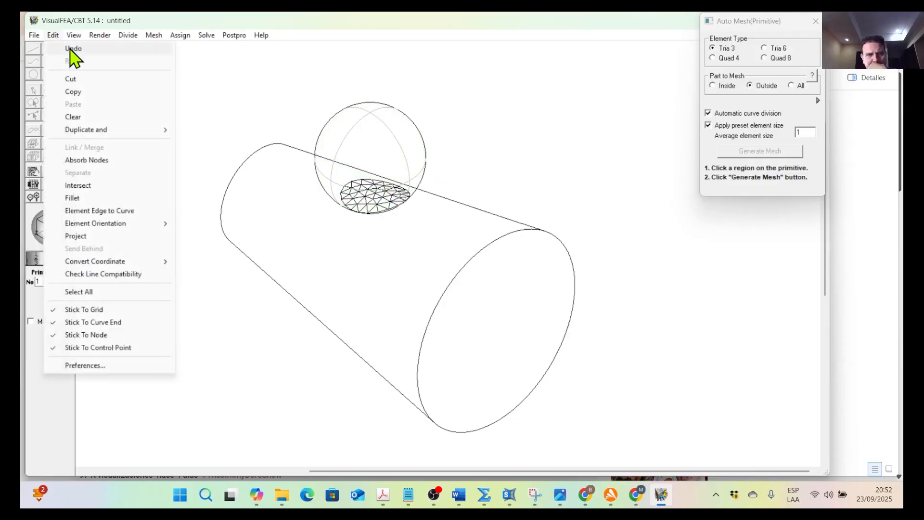
pyautogui.click(74, 49)
# Try to pick the sphere as the meshing region with Part to Mesh Outside, and close the primitive meshing dialog
pyautogui.click(427, 151)
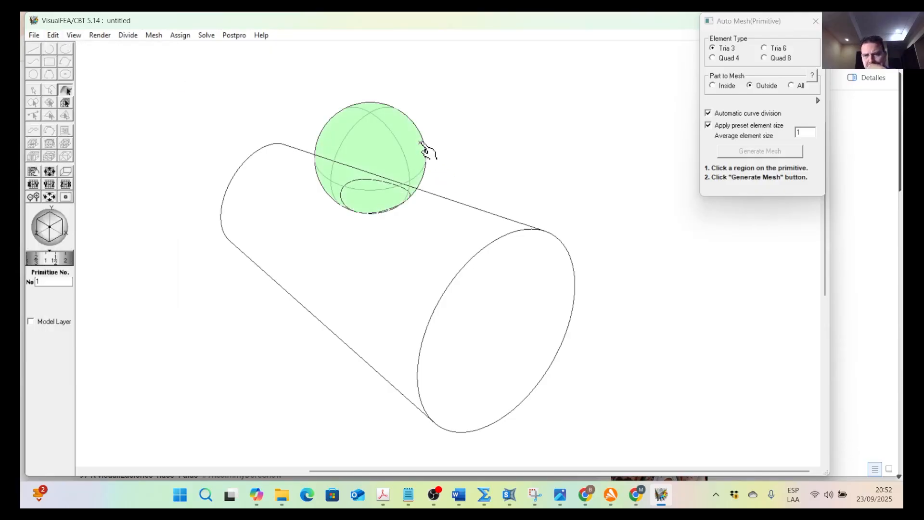
pyautogui.click(420, 143)
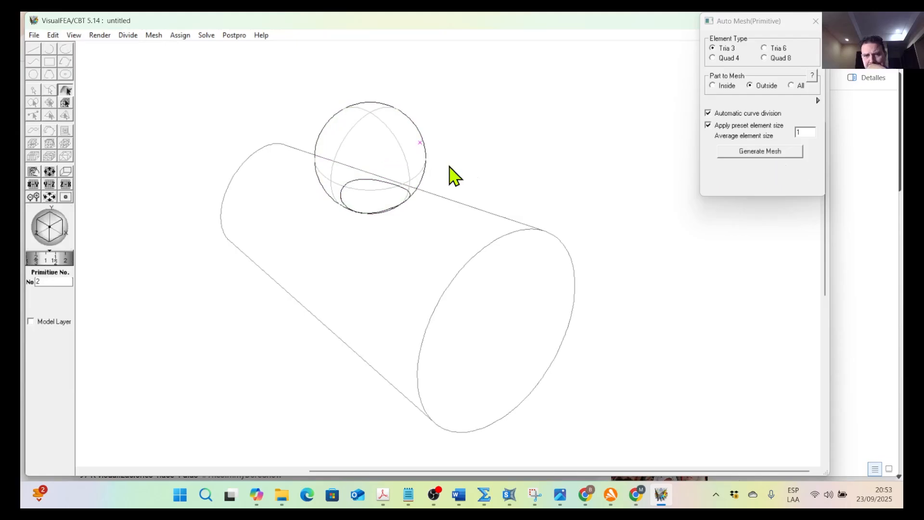
pyautogui.click(420, 165)
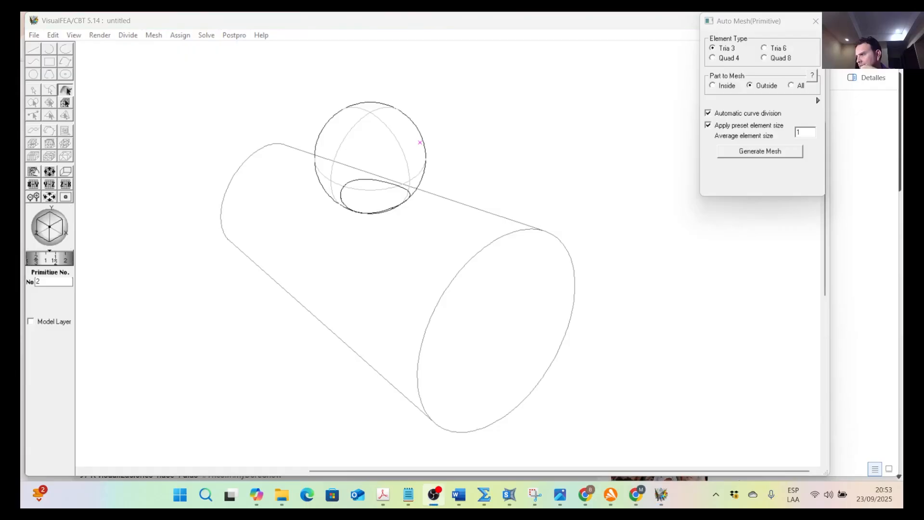
pyautogui.click(709, 332)
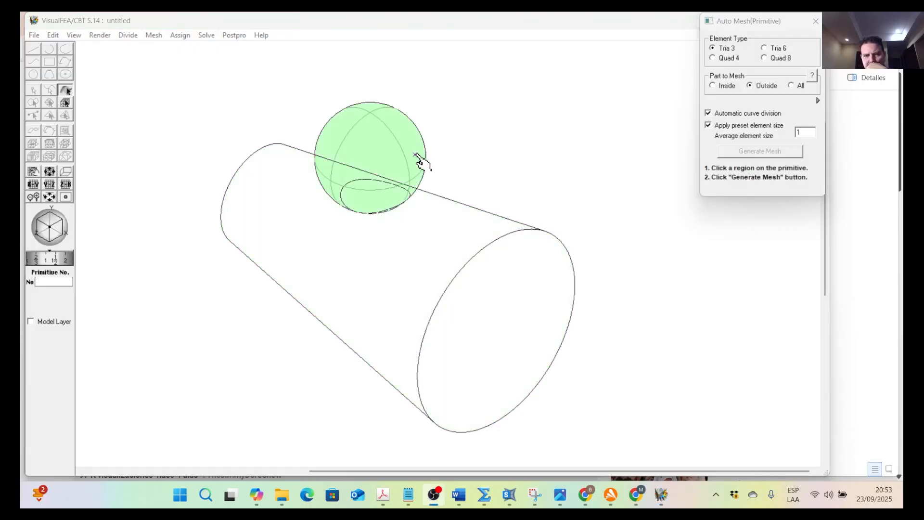
pyautogui.click(415, 154)
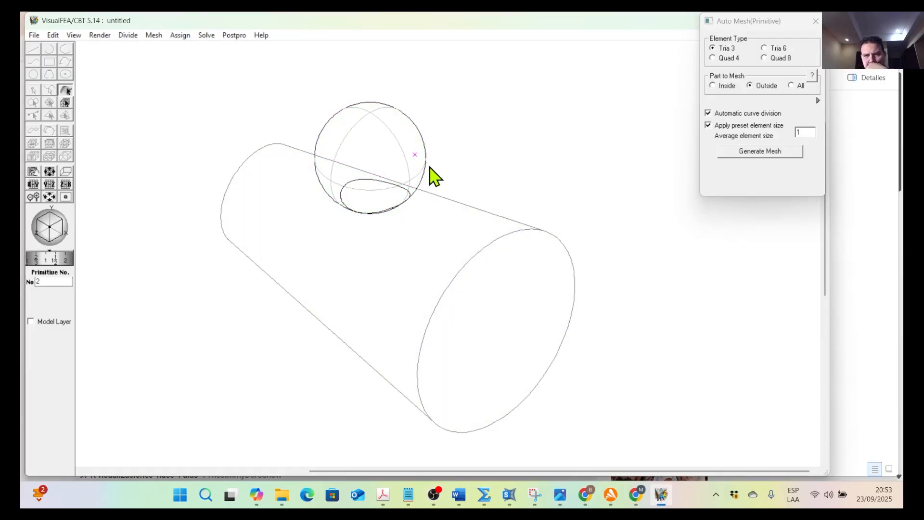
pyautogui.click(321, 136)
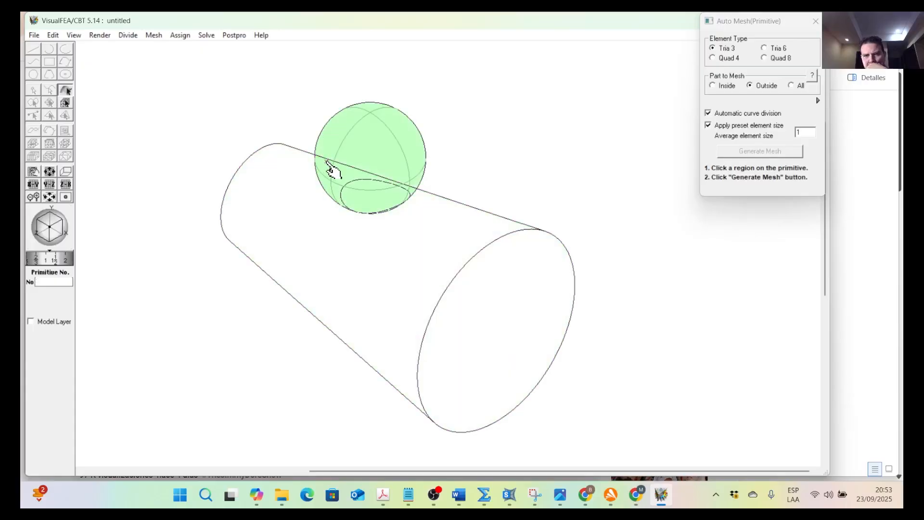
pyautogui.click(329, 163)
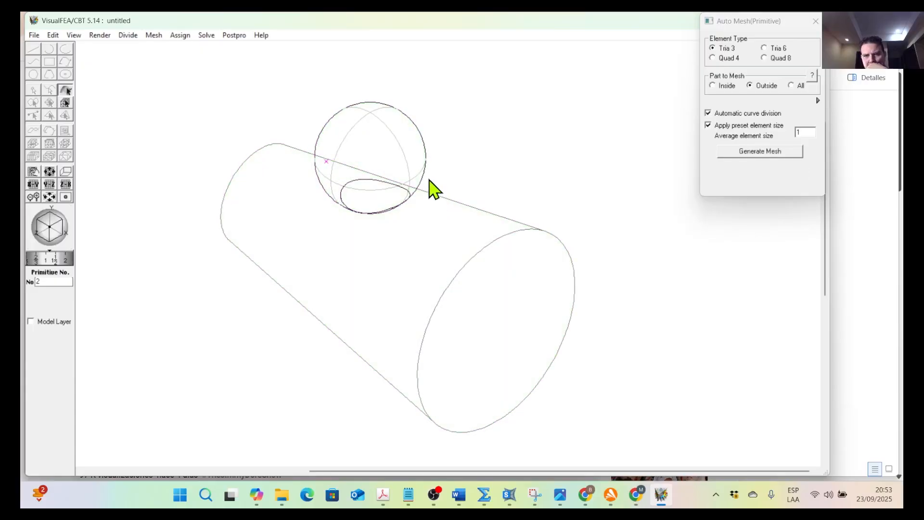
pyautogui.click(816, 21)
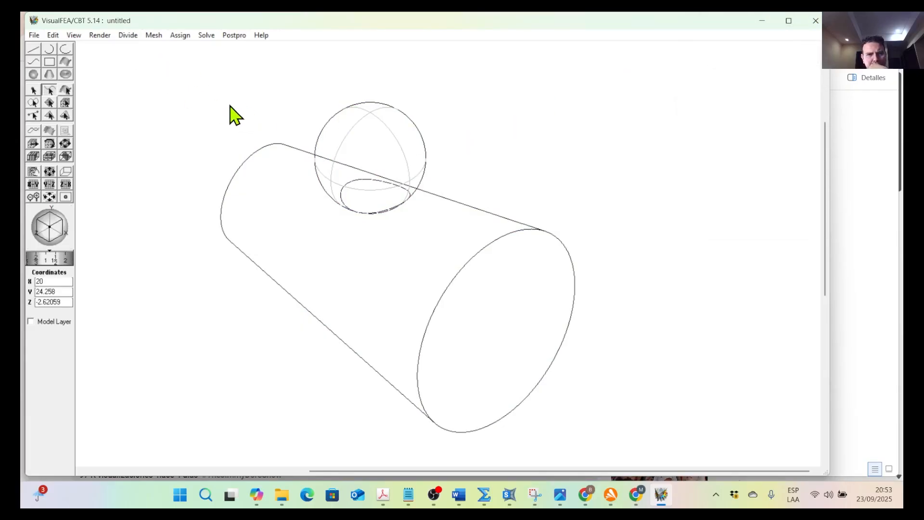
# Restart Auto Mesh Over Surface Primitive and try picking the sphere at several points with Part to Mesh Outside, switching to Inside
pyautogui.click(155, 35)
pyautogui.moveTo(201, 76)
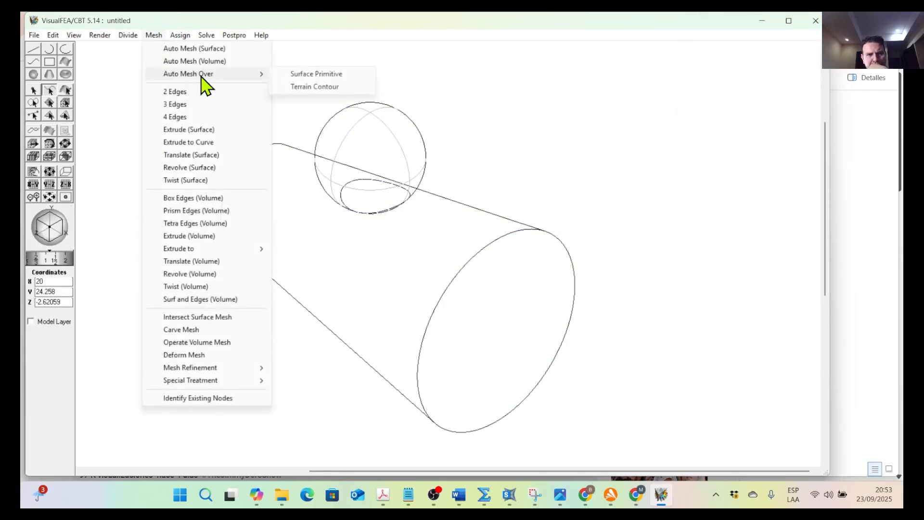
pyautogui.click(317, 75)
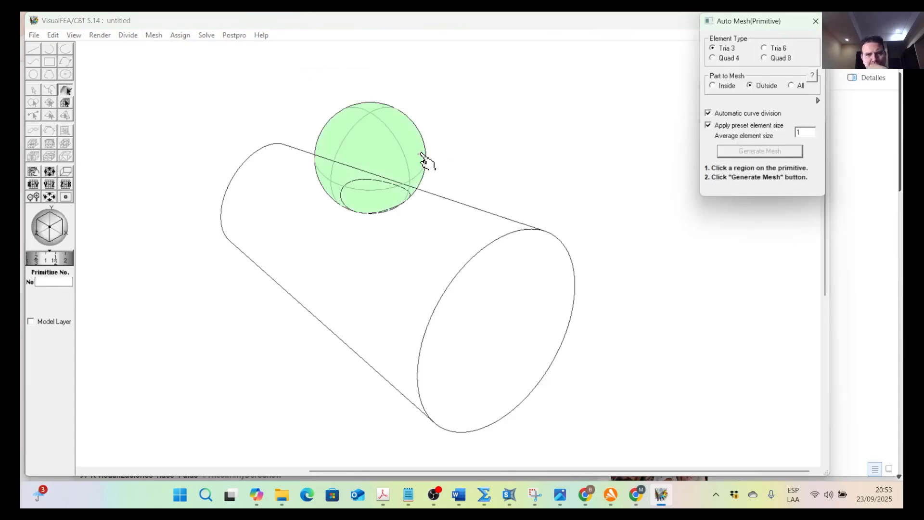
pyautogui.click(421, 154)
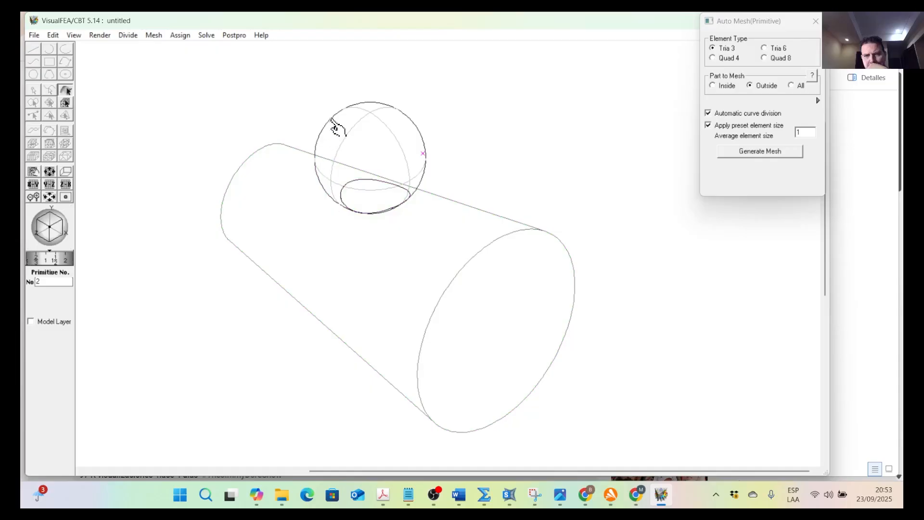
pyautogui.click(358, 111)
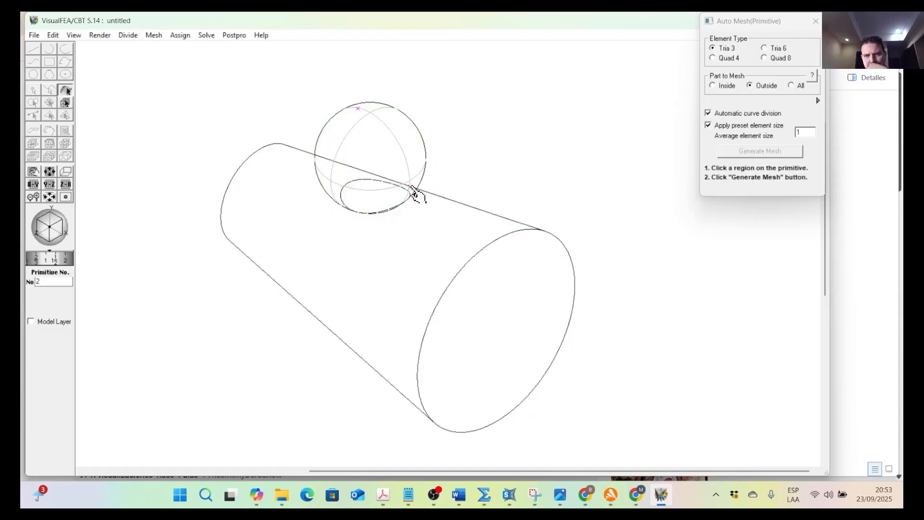
pyautogui.moveTo(518, 176); pyautogui.dragTo(368, 137)
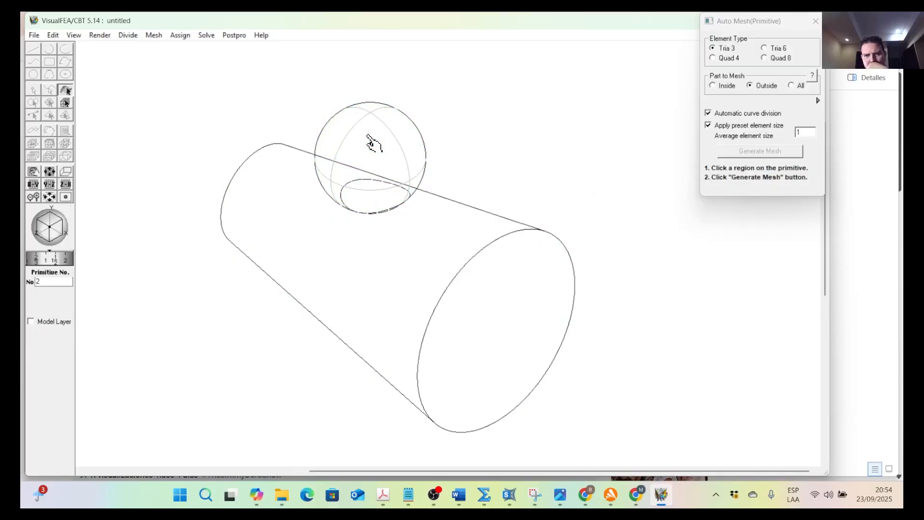
pyautogui.click(414, 177)
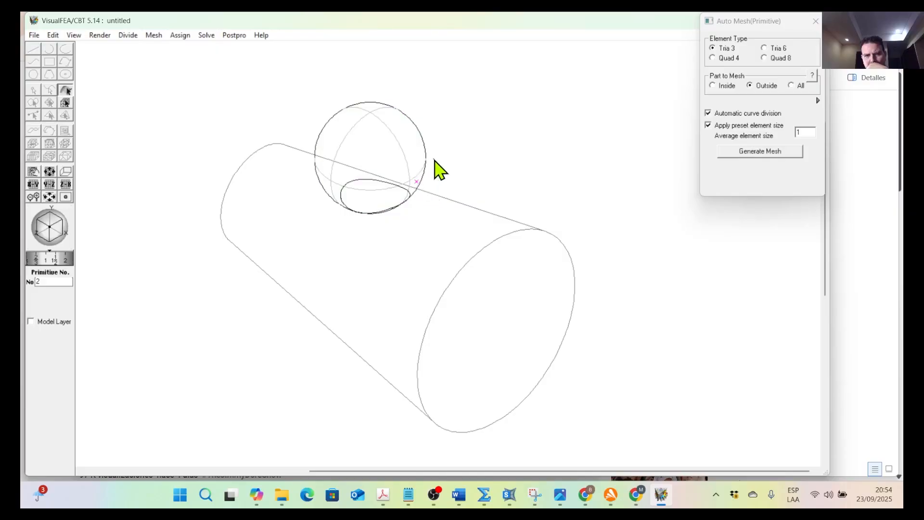
pyautogui.click(423, 161)
pyautogui.click(421, 160)
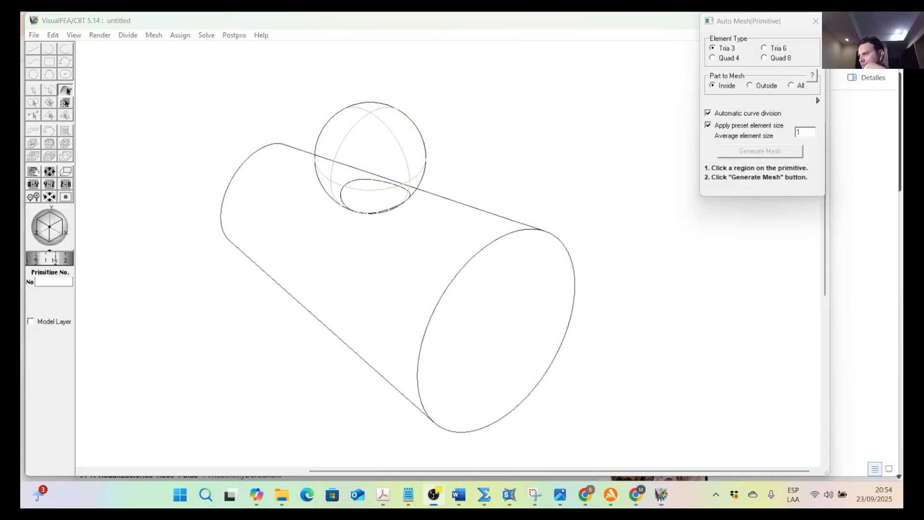
# Generate a Tria 3 mesh on the sphere with Part to Mesh Inside and average element size 1
pyautogui.click(425, 147)
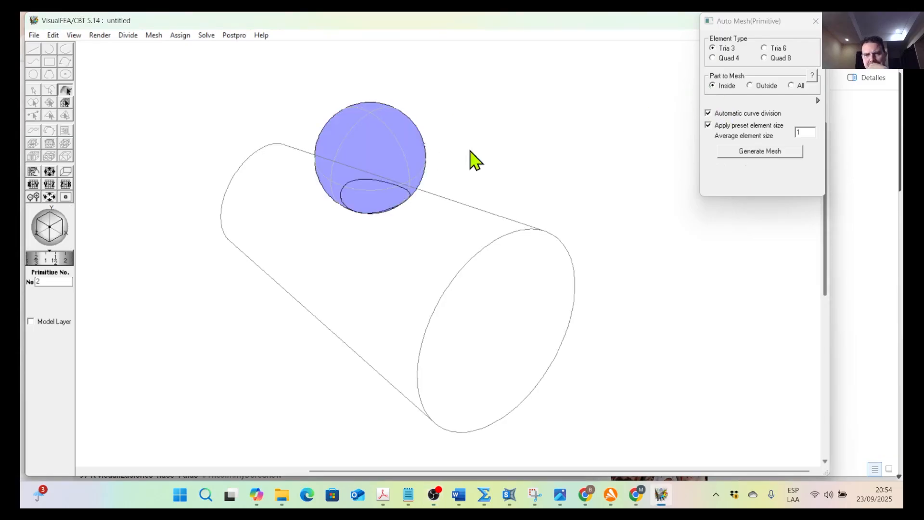
pyautogui.click(753, 154)
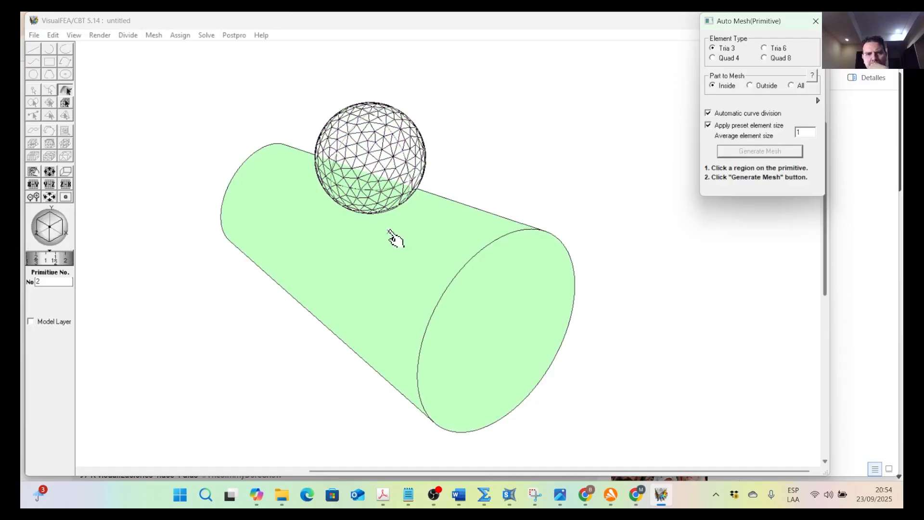
pyautogui.moveTo(417, 243); pyautogui.dragTo(317, 99)
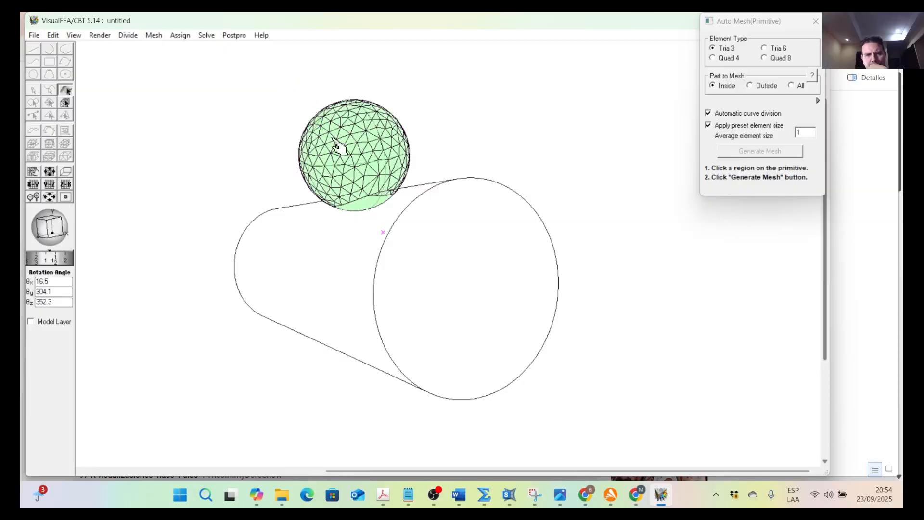
# Orbit to view the cylinder and the meshed sphere obliquely, and switch the rendering to Hidden Removed With Back
pyautogui.moveTo(373, 192); pyautogui.dragTo(486, 276)
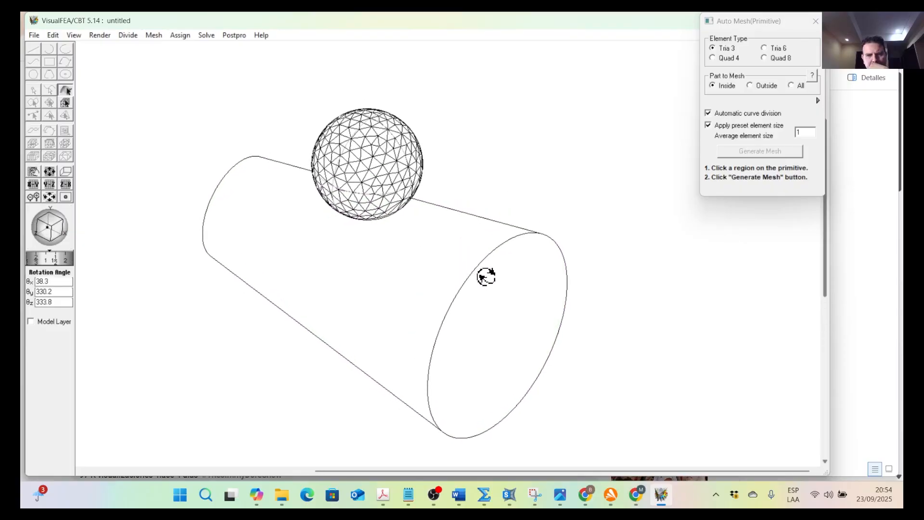
pyautogui.click(479, 268)
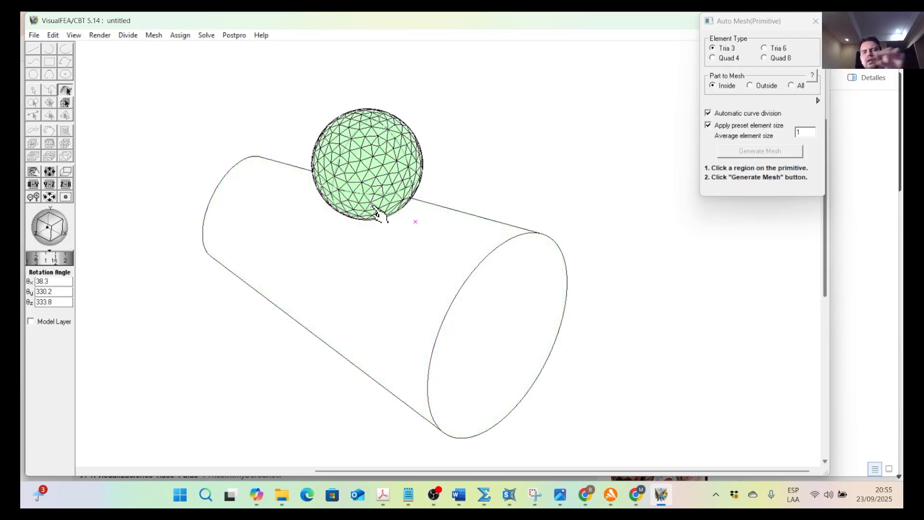
pyautogui.click(95, 37)
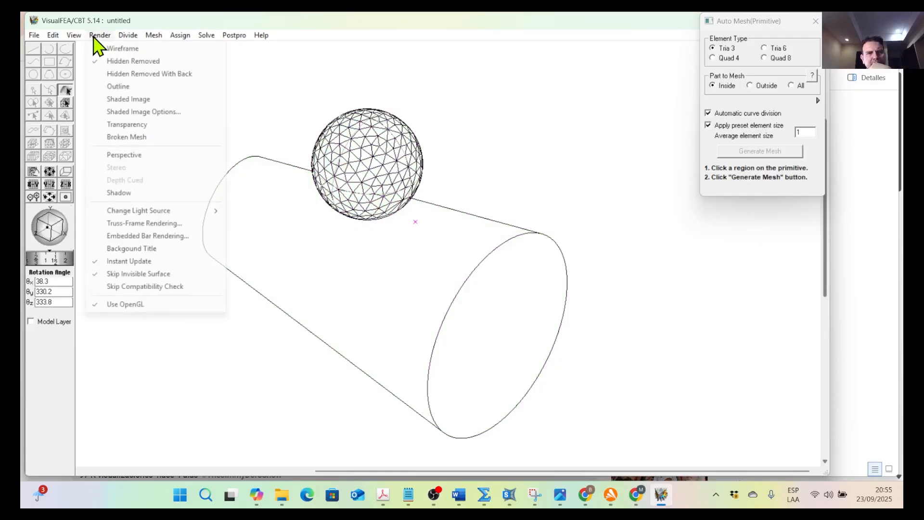
pyautogui.click(132, 74)
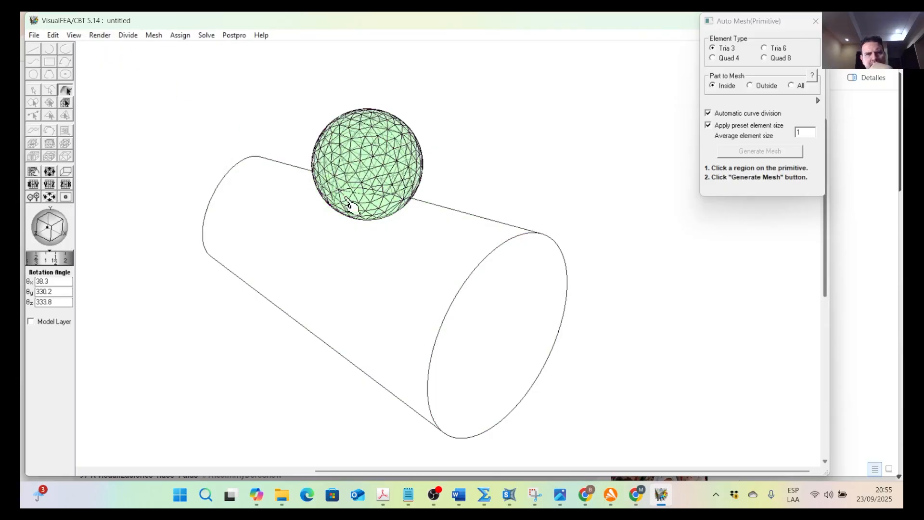
pyautogui.click(74, 35)
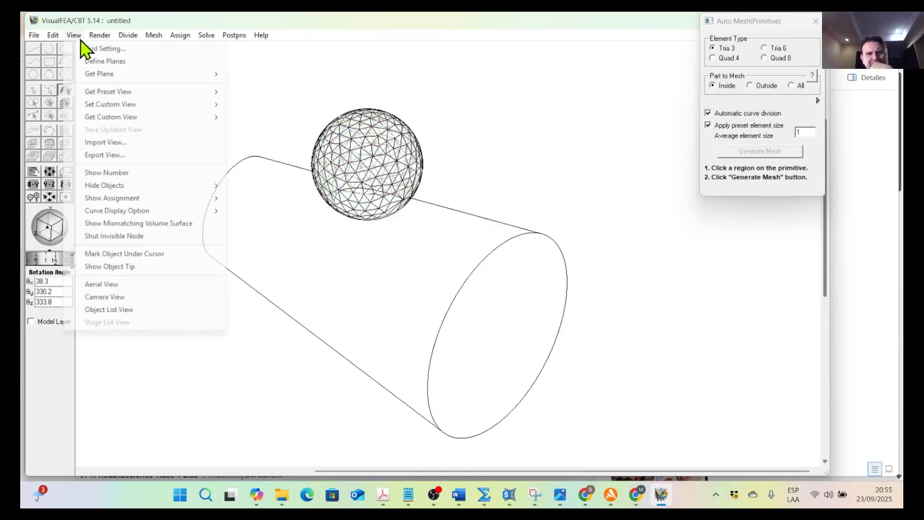
pyautogui.moveTo(102, 35)
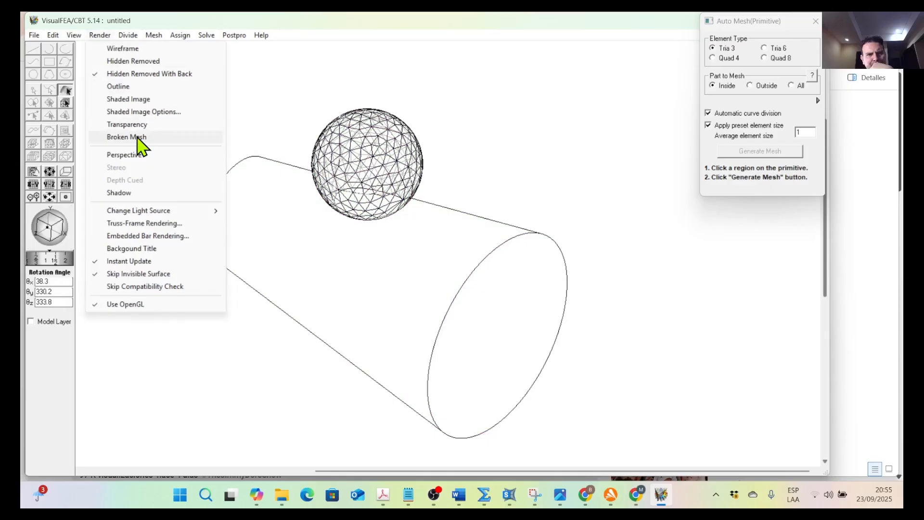
pyautogui.click(142, 113)
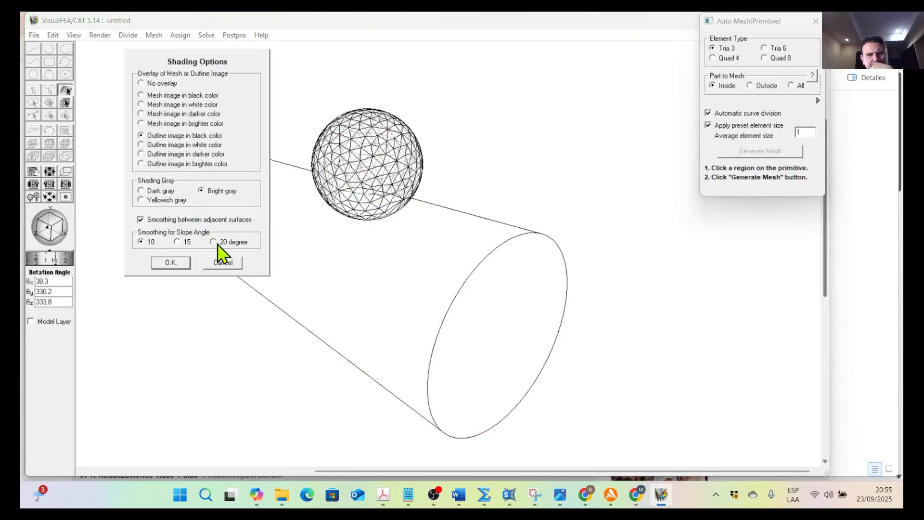
pyautogui.click(235, 265)
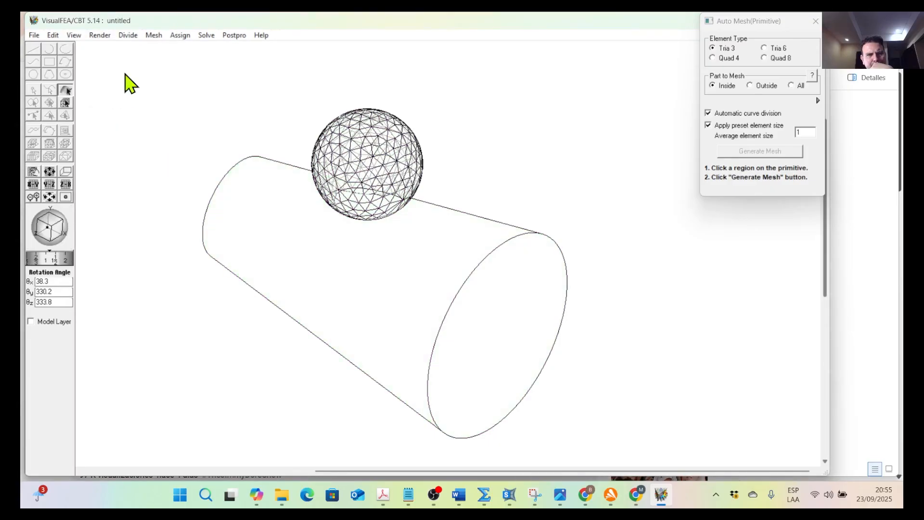
# Set the shaded image overlay to Mesh image in black color and display the model as a shaded image
pyautogui.click(106, 37)
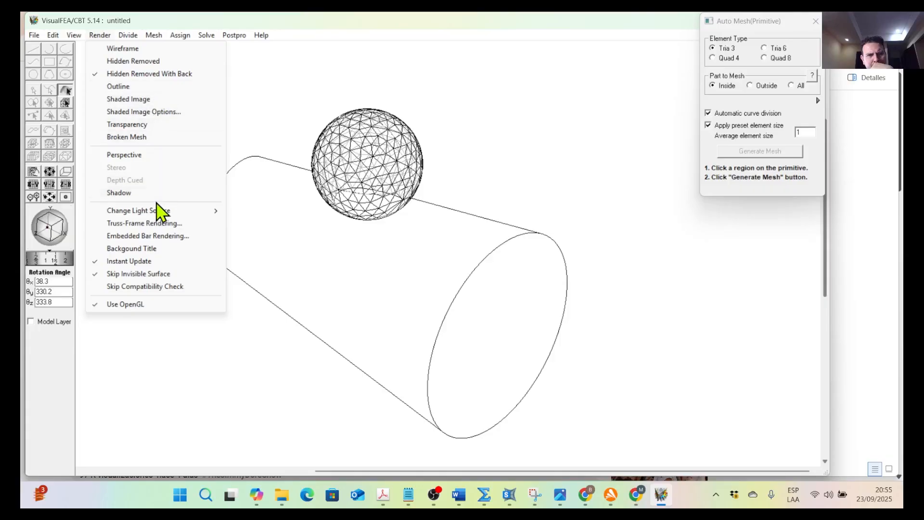
pyautogui.moveTo(160, 208)
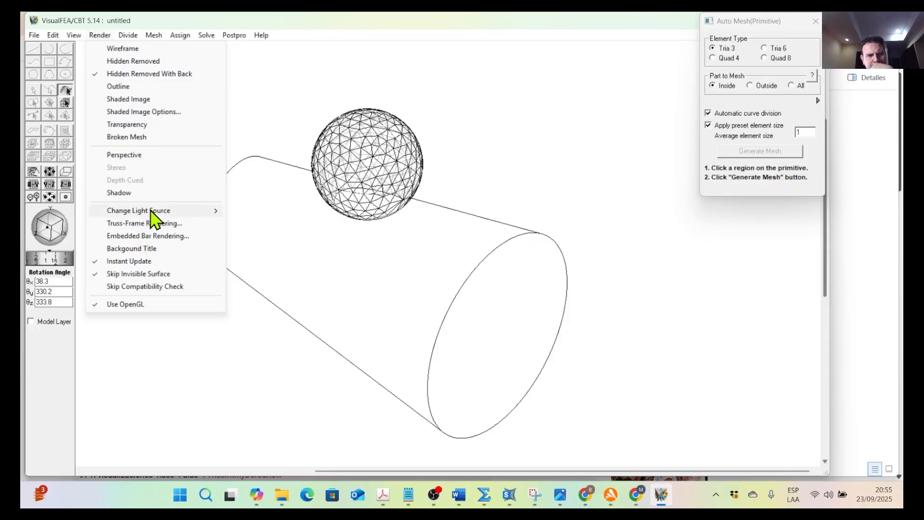
pyautogui.click(161, 113)
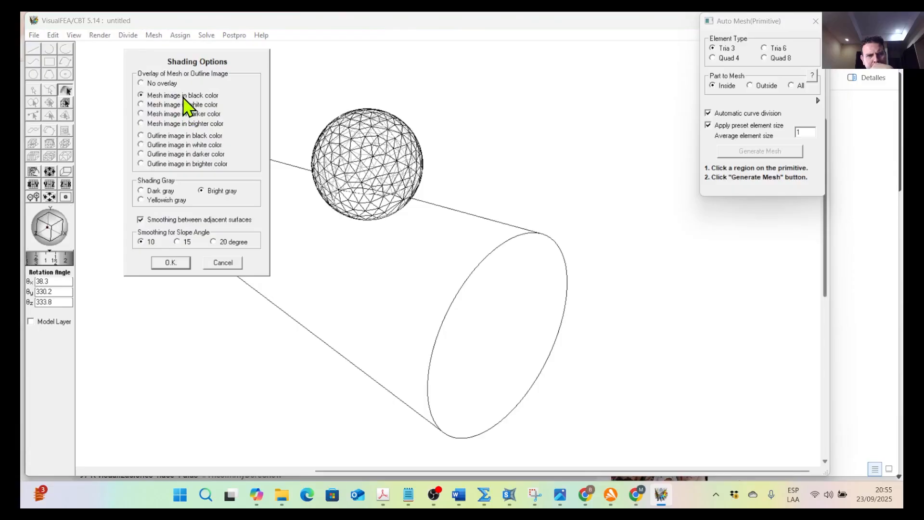
pyautogui.click(171, 263)
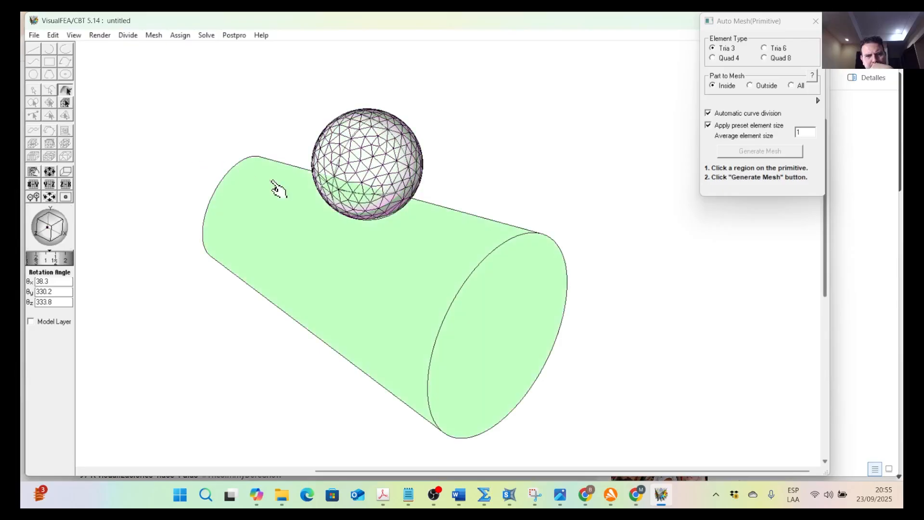
pyautogui.click(469, 147)
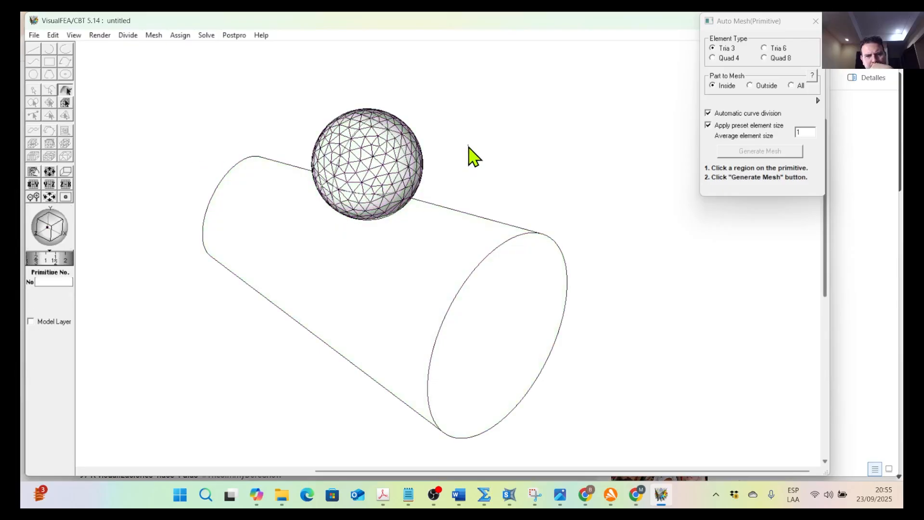
pyautogui.moveTo(478, 154); pyautogui.dragTo(441, 156, button='middle')
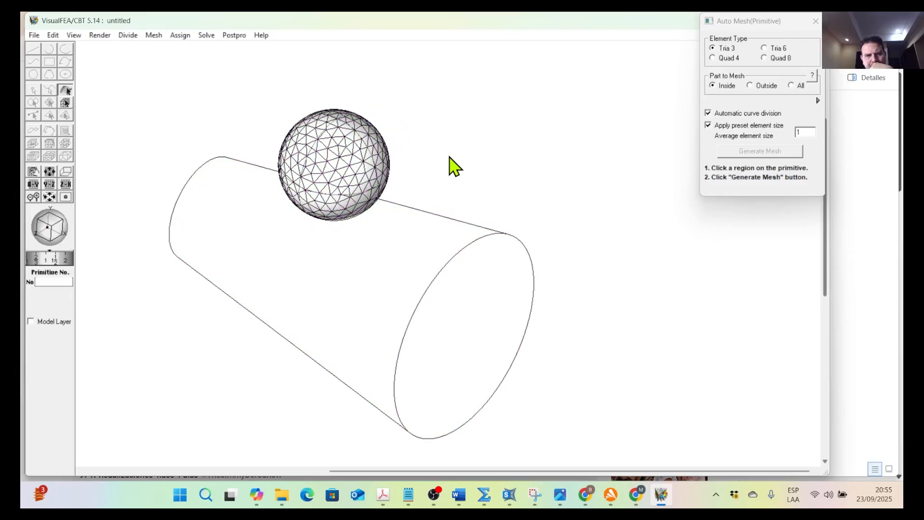
# Switch the rendering to Hidden Removed and on to Wireframe, and examine the sphere's mesh where it meets the cylinder
pyautogui.click(103, 36)
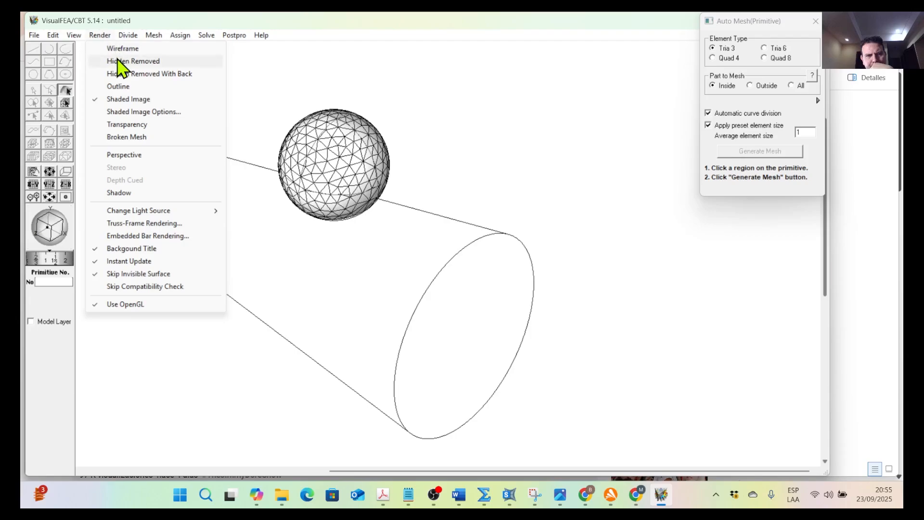
pyautogui.click(120, 61)
pyautogui.click(107, 36)
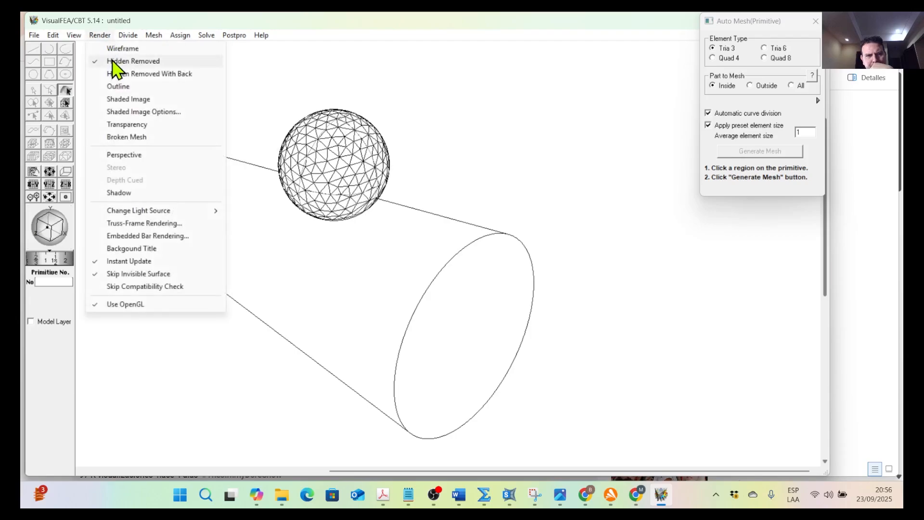
pyautogui.click(116, 50)
pyautogui.click(367, 192)
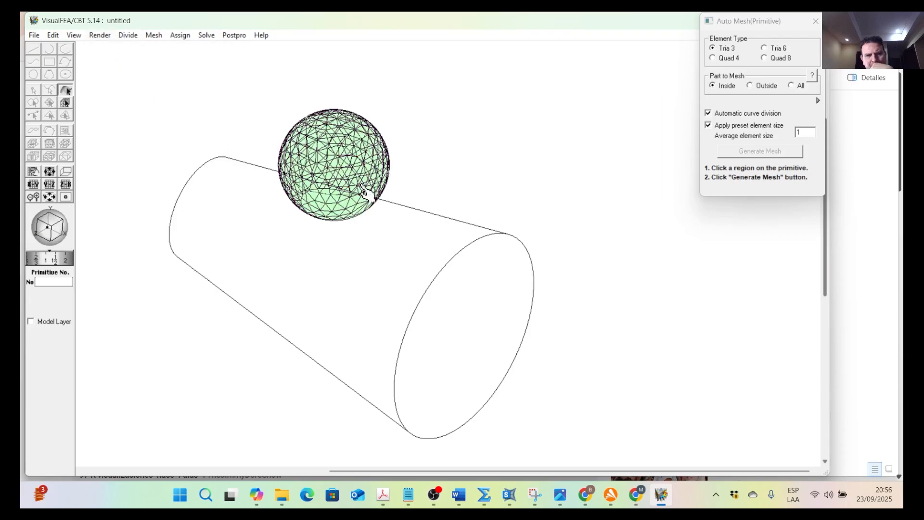
pyautogui.scroll(3, 380, 190)
pyautogui.scroll(3, 355, 173)
pyautogui.scroll(-2, 347, 179)
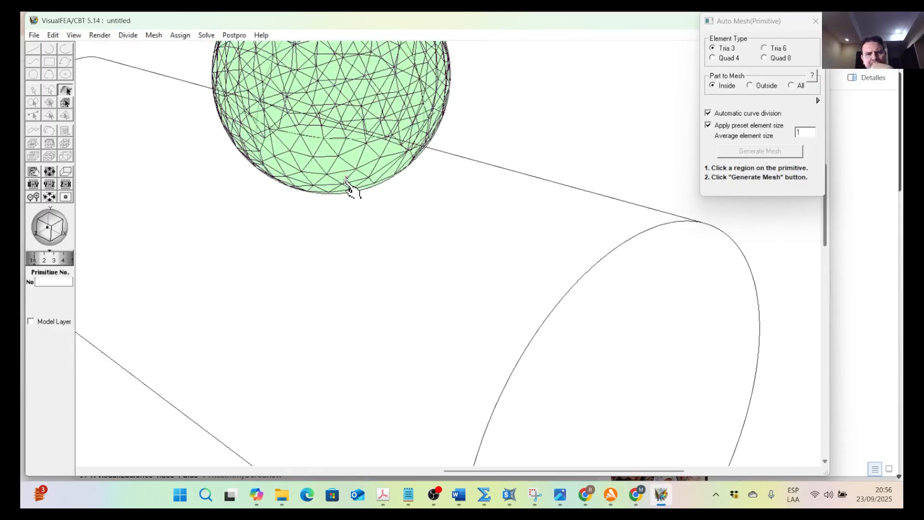
pyautogui.scroll(-4, 375, 227)
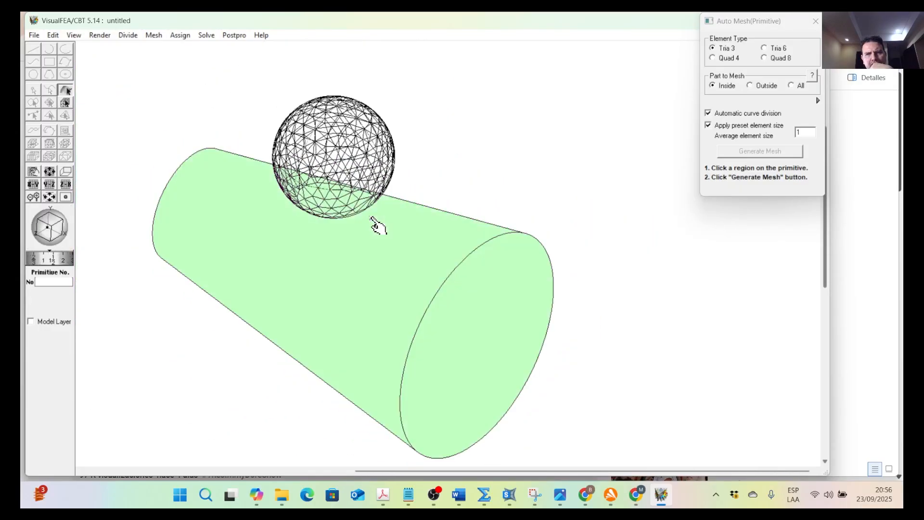
pyautogui.moveTo(440, 169); pyautogui.dragTo(373, 267, button='middle')
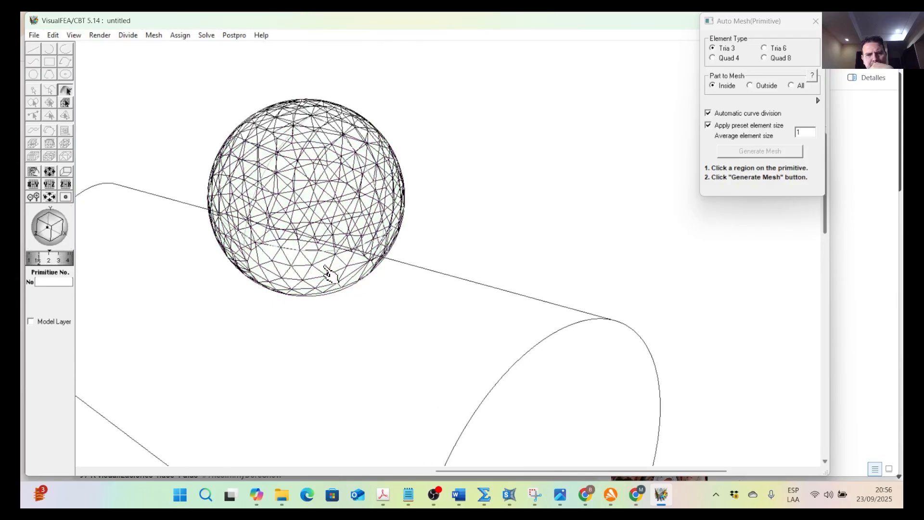
pyautogui.moveTo(342, 252); pyautogui.dragTo(398, 164, button='middle')
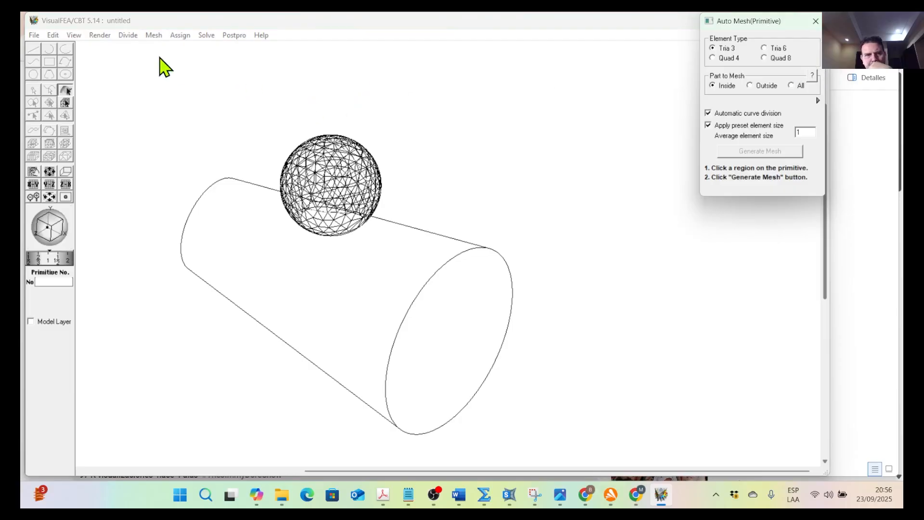
pyautogui.click(116, 20)
pyautogui.click(55, 36)
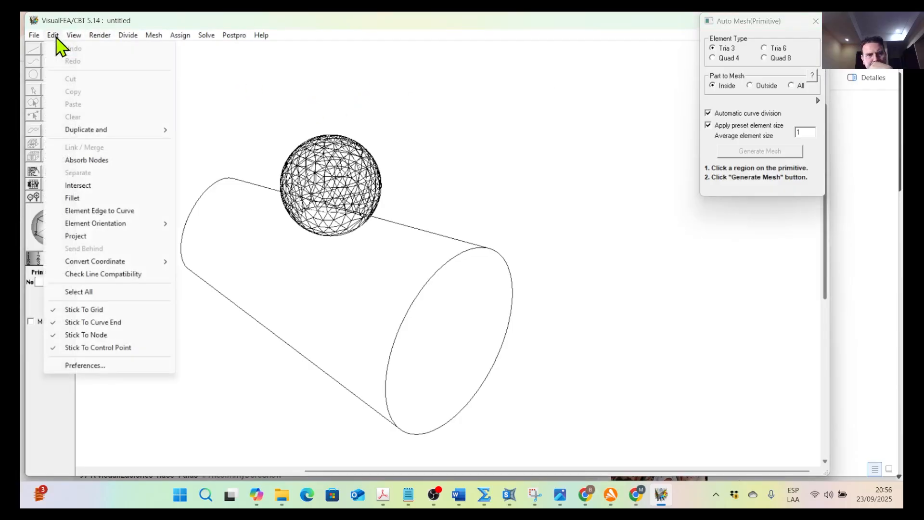
pyautogui.click(265, 16)
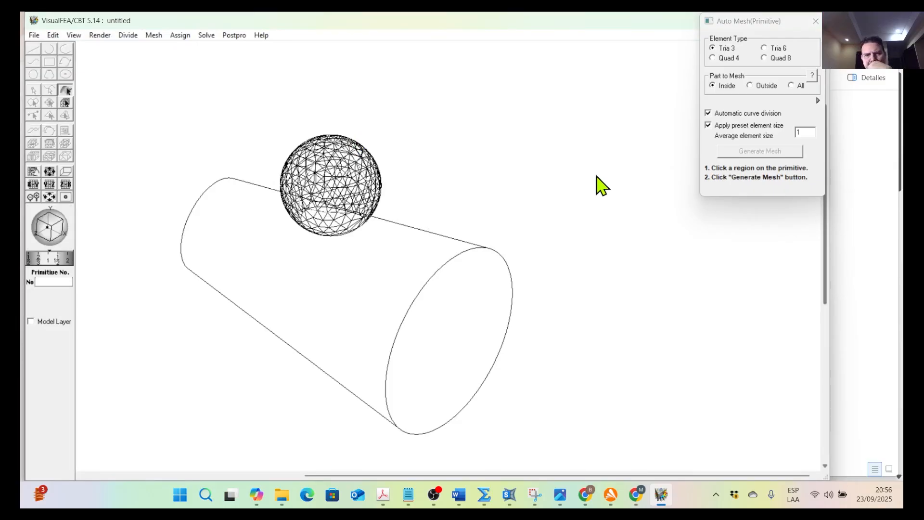
pyautogui.click(364, 215)
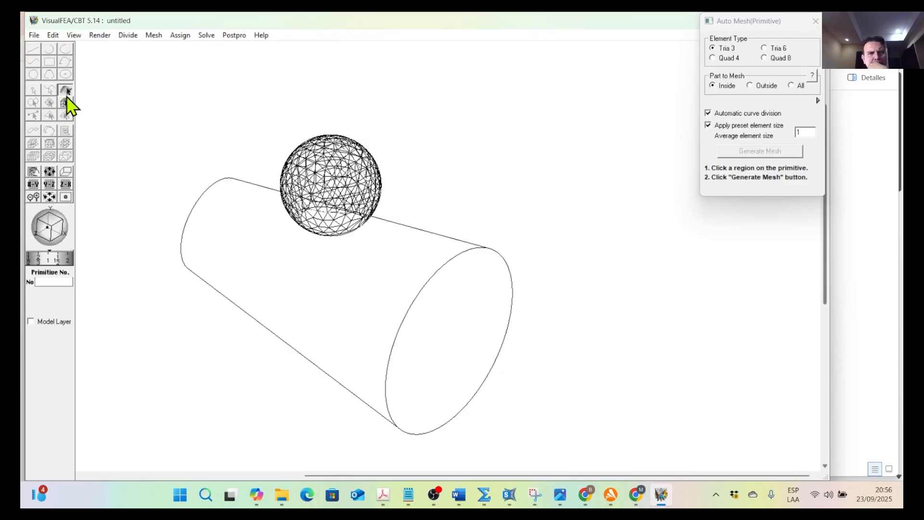
pyautogui.click(342, 200)
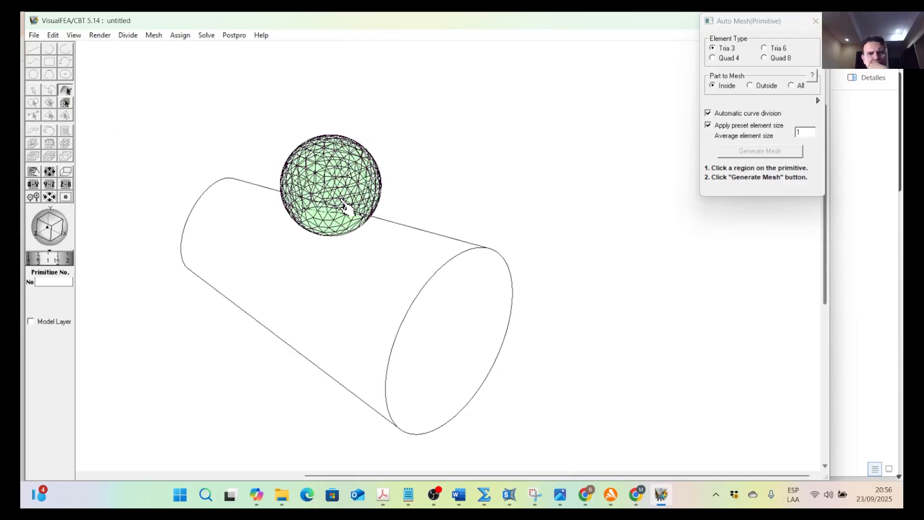
# Close the primitive meshing dialog and select the sphere primitive
pyautogui.click(816, 21)
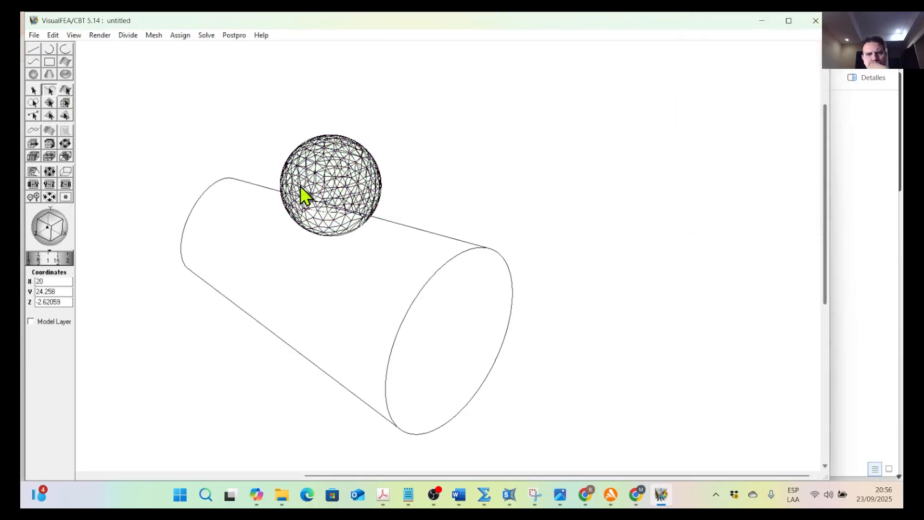
pyautogui.click(66, 91)
pyautogui.click(332, 171)
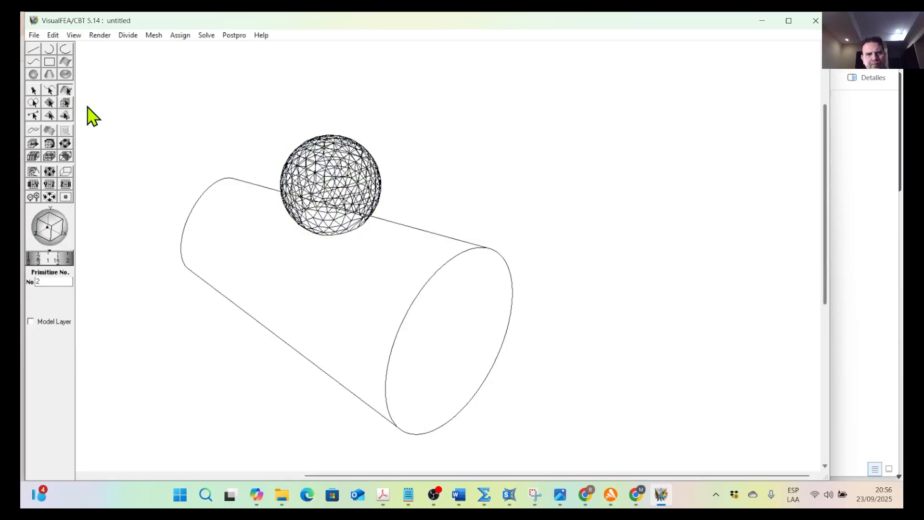
pyautogui.rightClick(71, 93)
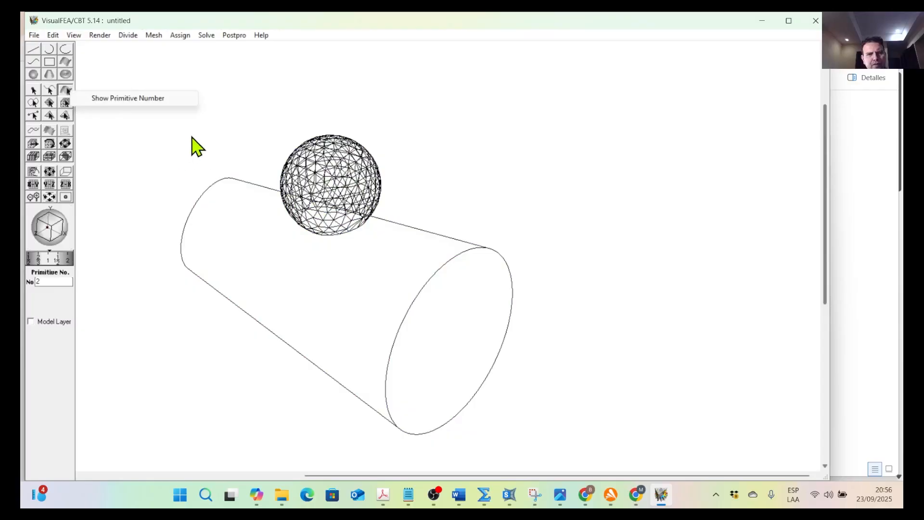
pyautogui.click(54, 35)
pyautogui.click(72, 52)
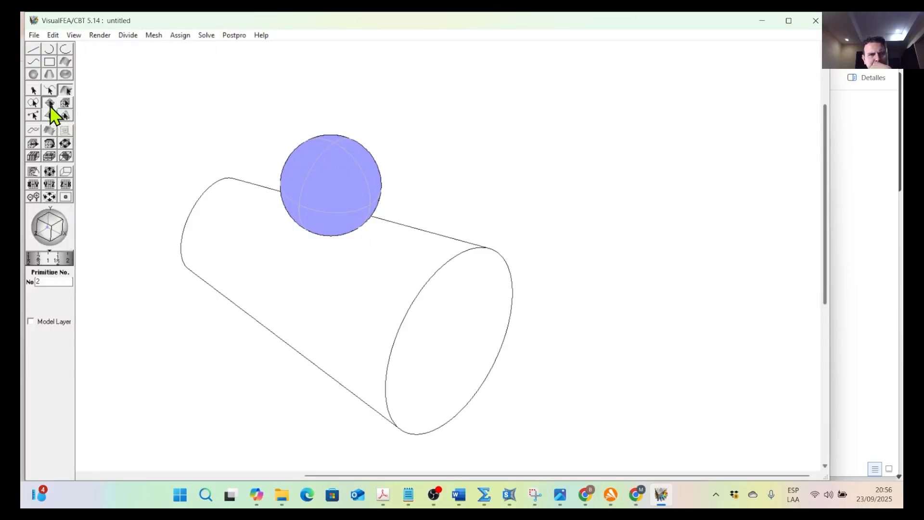
# Select the sphere's surface mesh and delete it
pyautogui.click(65, 104)
pyautogui.click(326, 178)
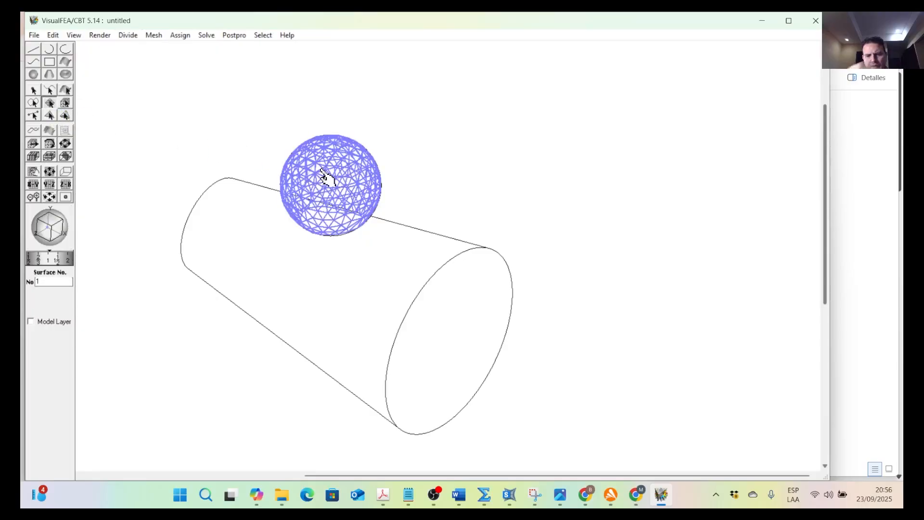
pyautogui.press('Delete')
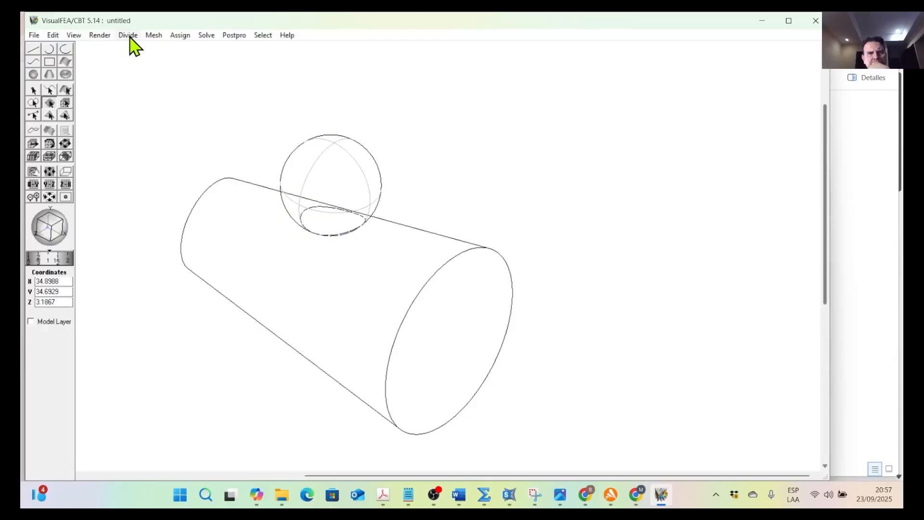
# Open the automatic meshing tool for surface primitives
pyautogui.click(153, 36)
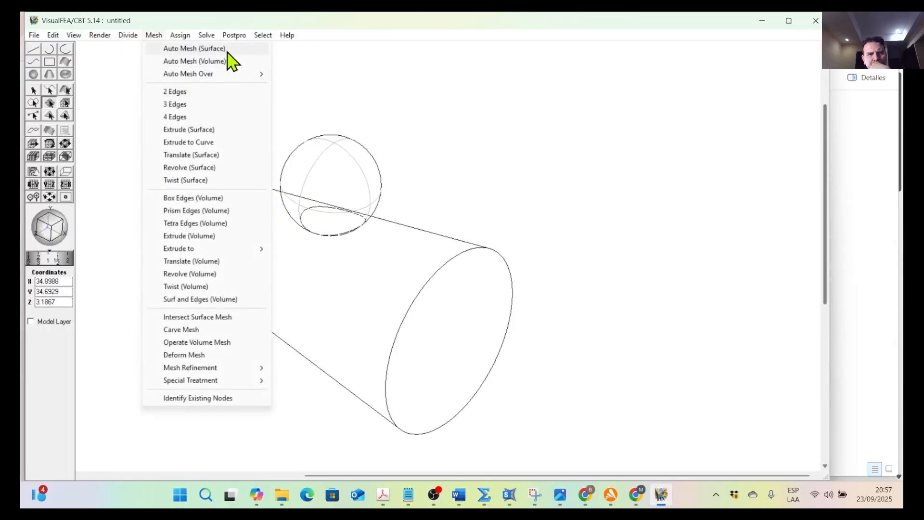
pyautogui.moveTo(230, 75)
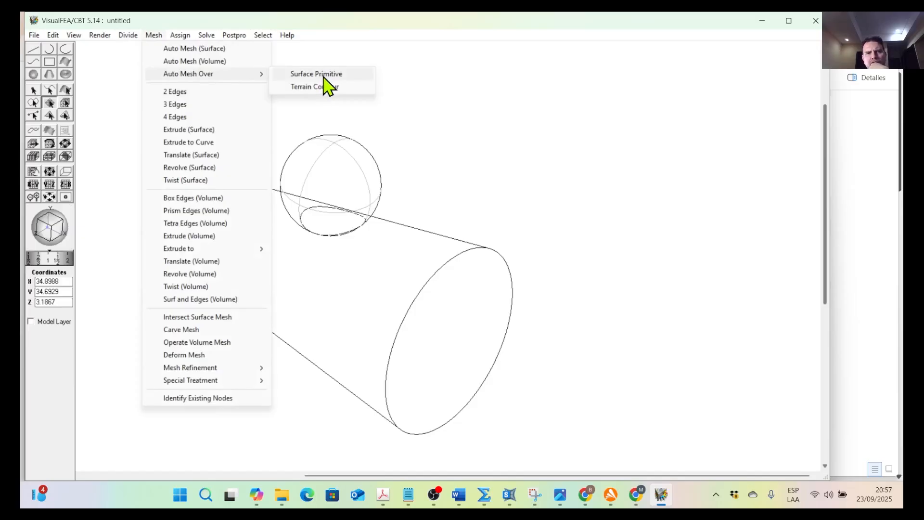
pyautogui.click(316, 73)
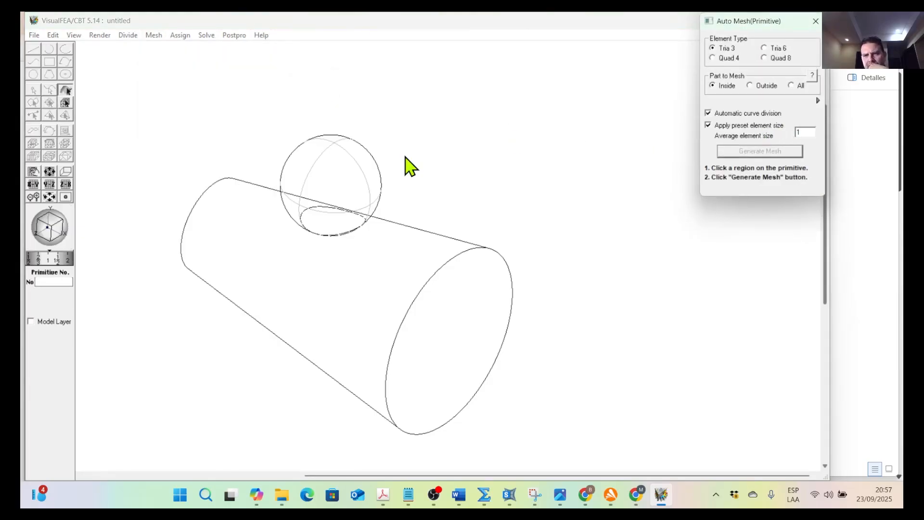
# Mesh the Inside part of the sphere primitive with Tria 3 elements of average size 1, and undo the mesh
pyautogui.click(377, 174)
pyautogui.click(378, 177)
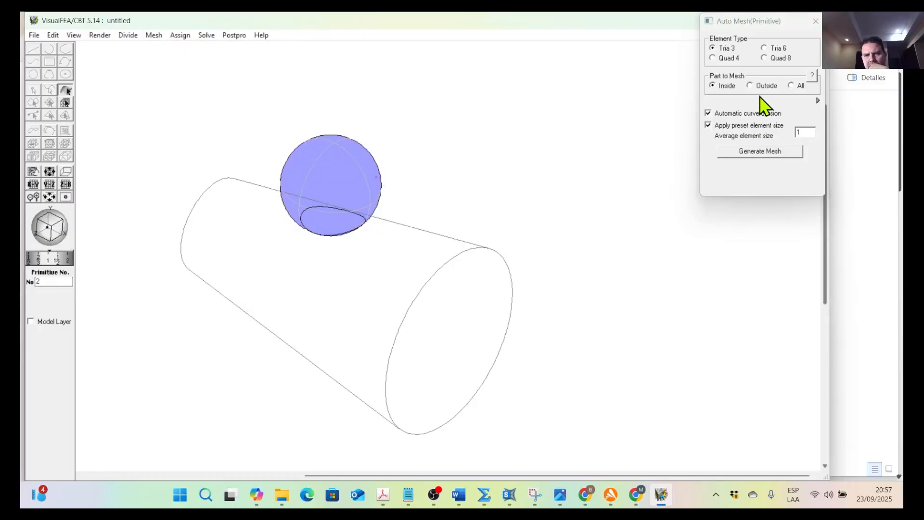
pyautogui.click(762, 156)
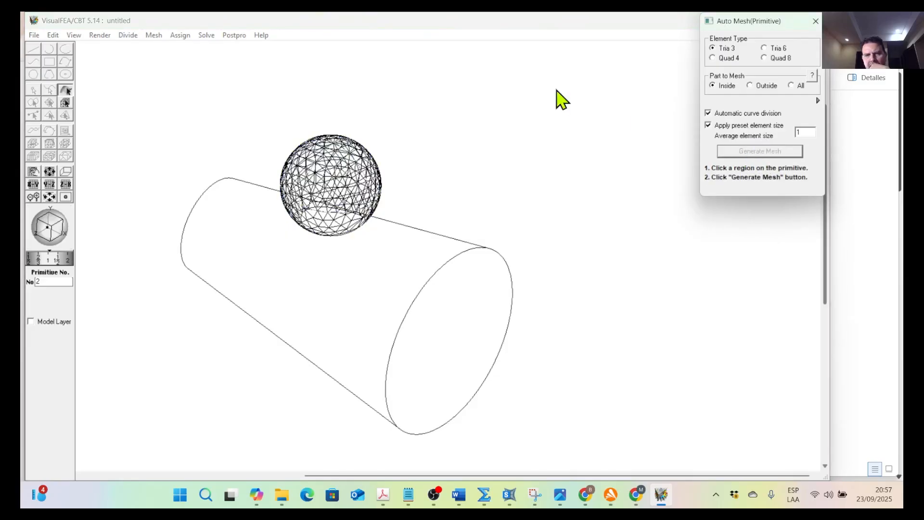
pyautogui.click(54, 36)
pyautogui.click(67, 54)
# Set the part to mesh to Outside and generate a Tria 3 mesh of element size 1 on the sphere primitive
pyautogui.click(381, 187)
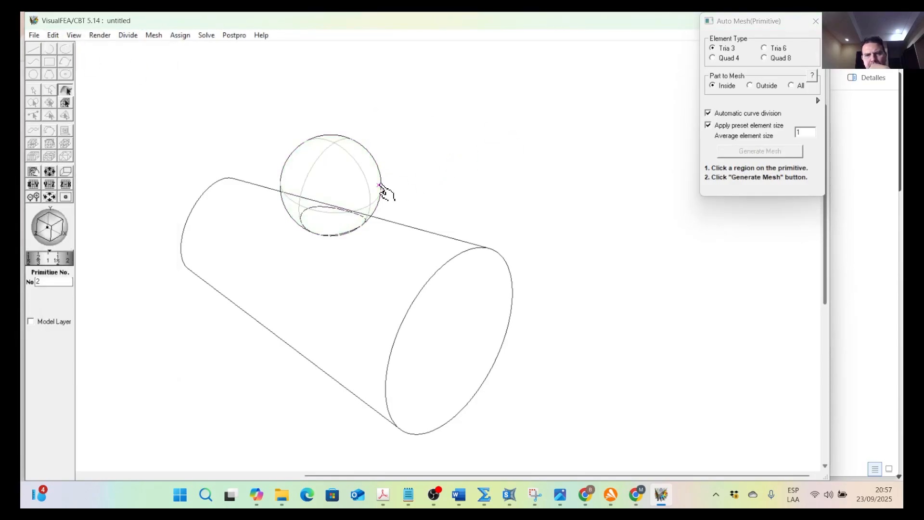
pyautogui.click(755, 87)
pyautogui.click(762, 153)
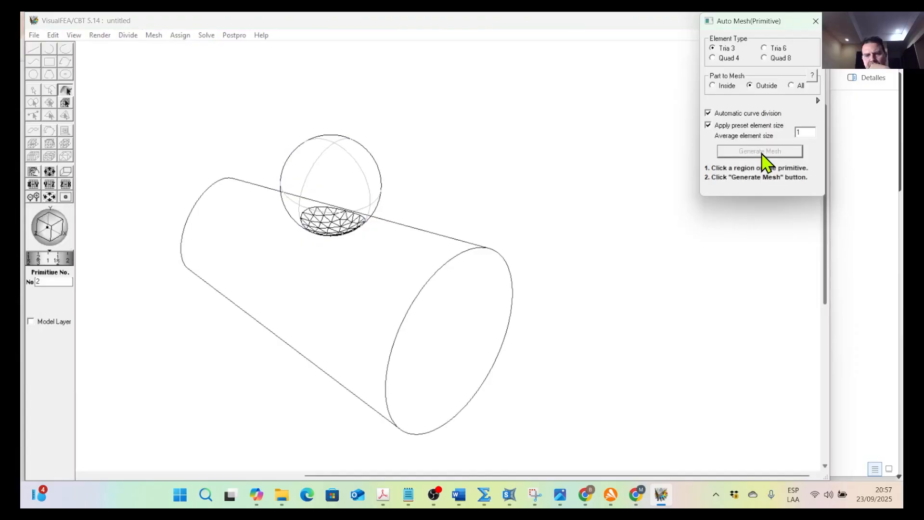
# Switch to the Front preset view and examine the sphere's cap mesh below the cylinder surface
pyautogui.scroll(1, 422, 190)
pyautogui.scroll(1, 423, 189)
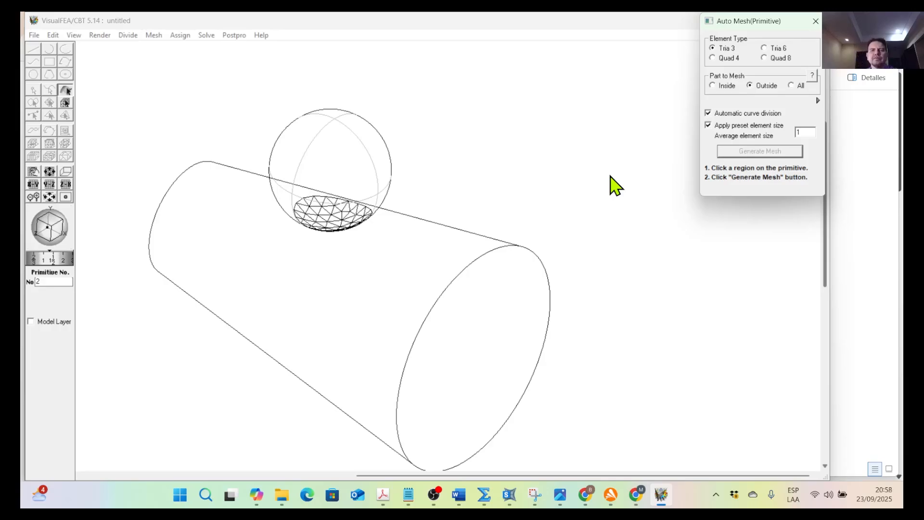
pyautogui.click(77, 37)
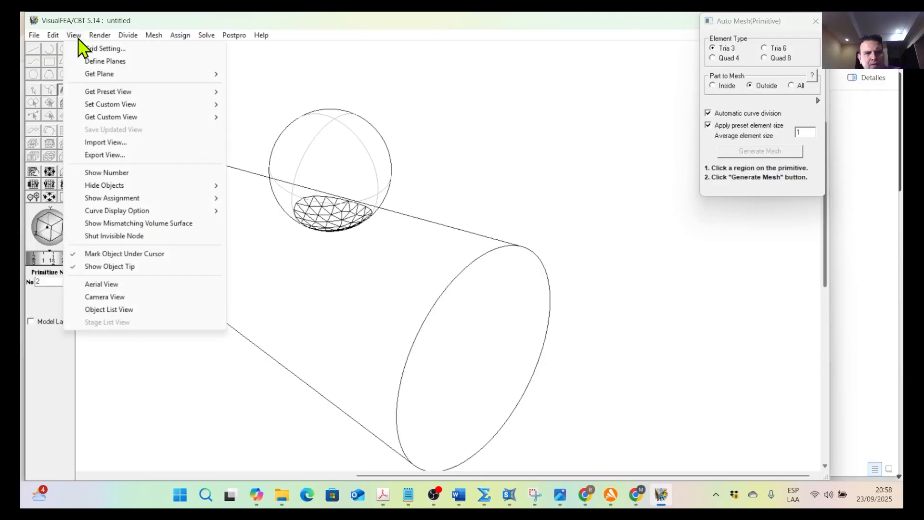
pyautogui.moveTo(130, 77)
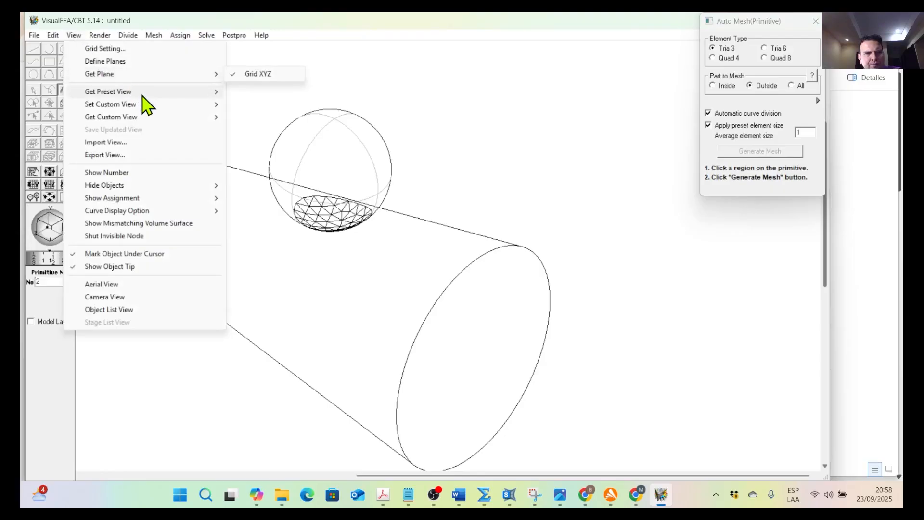
pyautogui.moveTo(145, 92)
pyautogui.click(255, 91)
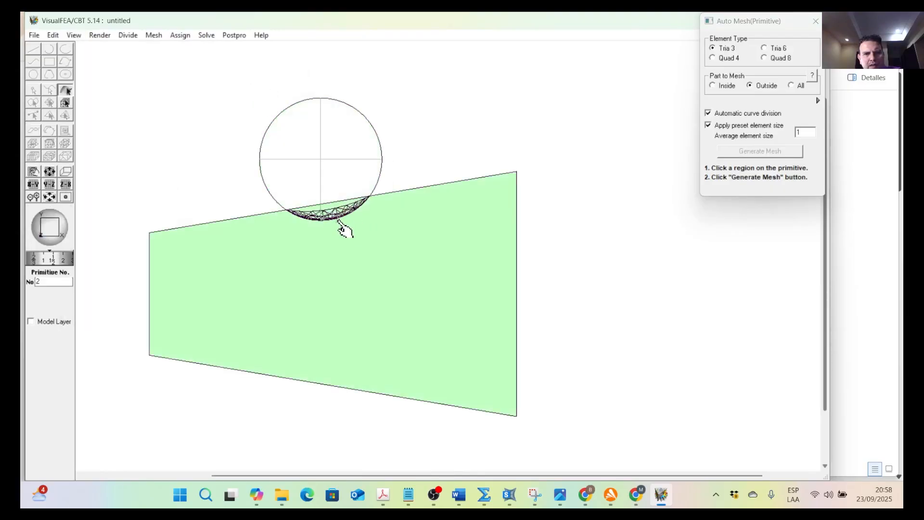
pyautogui.scroll(3, 354, 216)
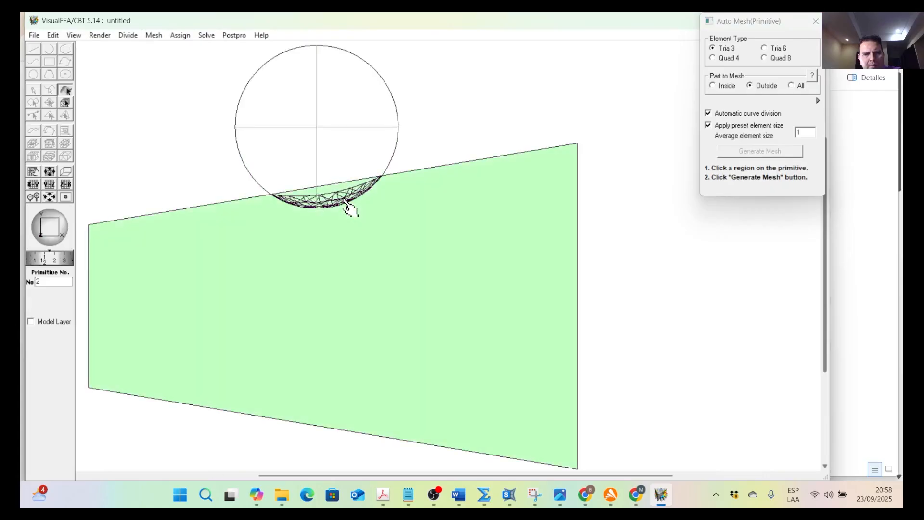
pyautogui.scroll(-2, 359, 202)
pyautogui.scroll(-2, 358, 204)
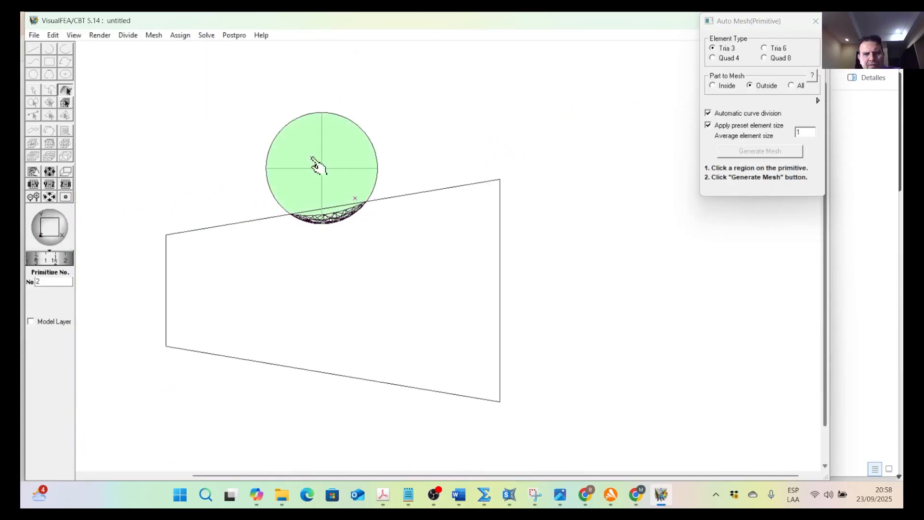
# Return to the (1,1,1) preset view and undo the sphere's cap mesh
pyautogui.click(74, 35)
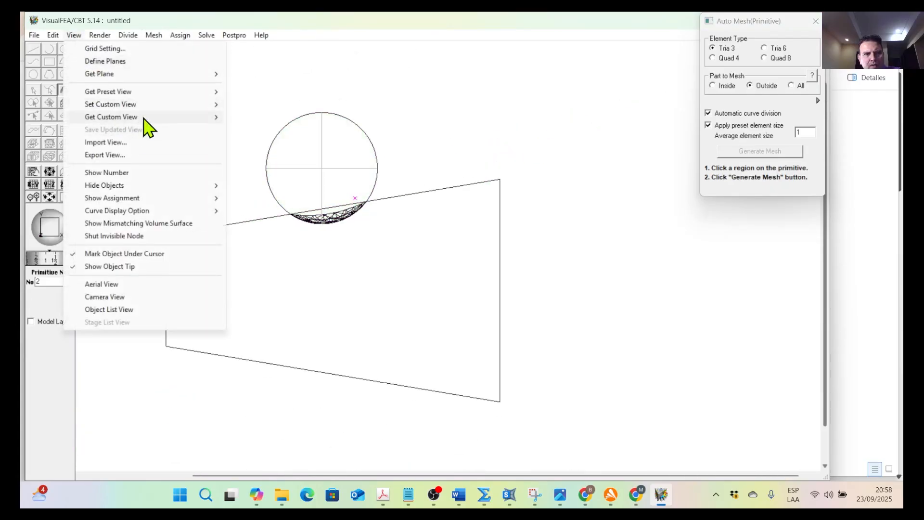
pyautogui.moveTo(170, 96)
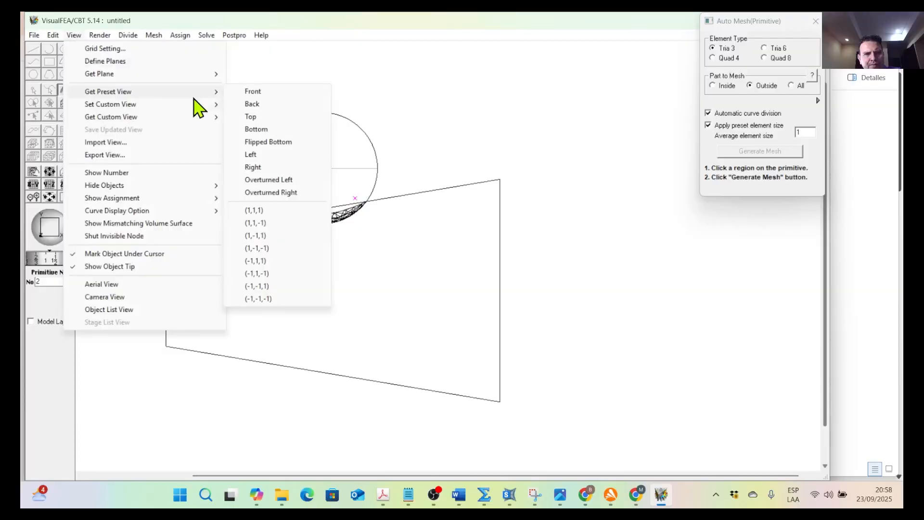
pyautogui.click(254, 211)
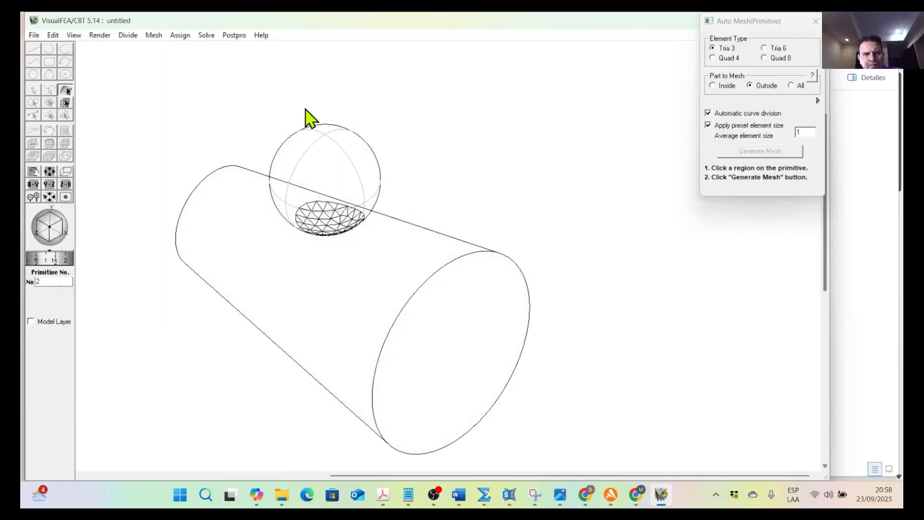
pyautogui.click(53, 36)
pyautogui.click(73, 50)
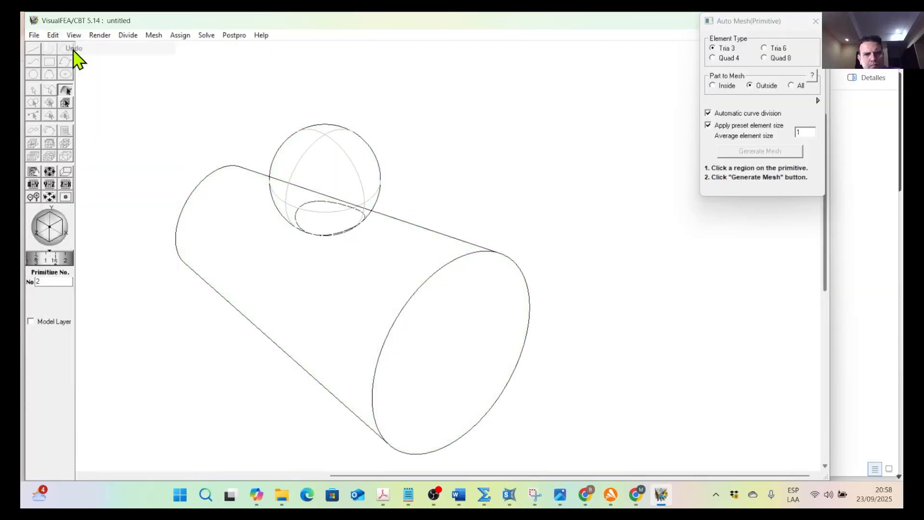
# Generate a Tria 3 mesh of element size 1 on the Outside part of the tapered cylinder primitive
pyautogui.click(465, 257)
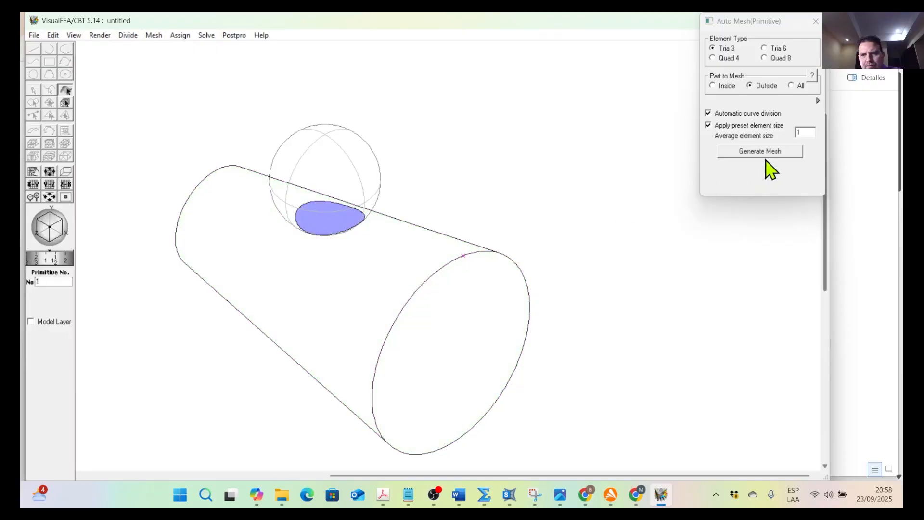
pyautogui.click(769, 153)
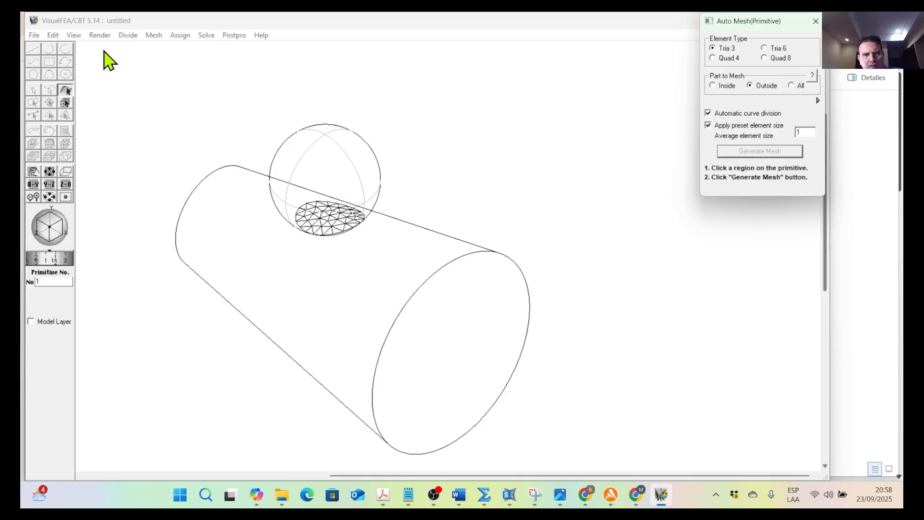
# Switch to the Front preset view and examine how the new mesh follows the tapered cylinder's surface inside the sphere
pyautogui.click(150, 24)
pyautogui.click(72, 36)
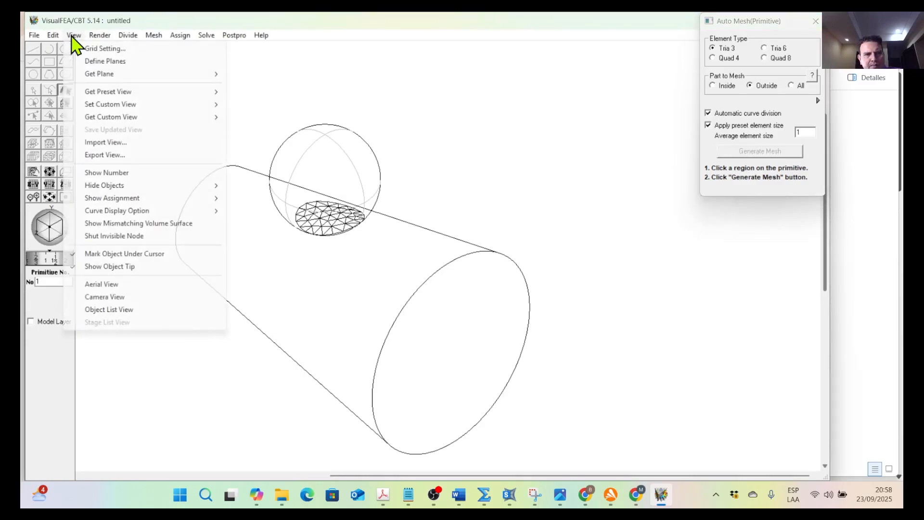
pyautogui.moveTo(137, 94)
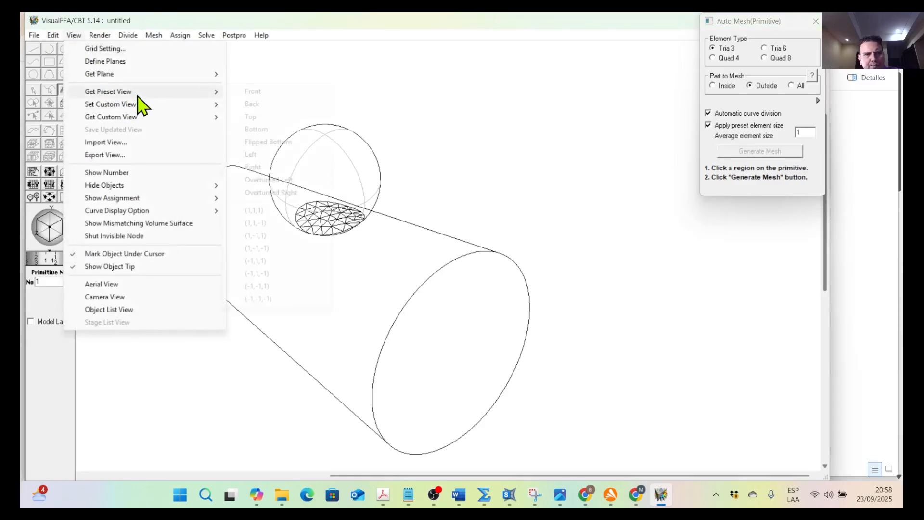
pyautogui.click(251, 91)
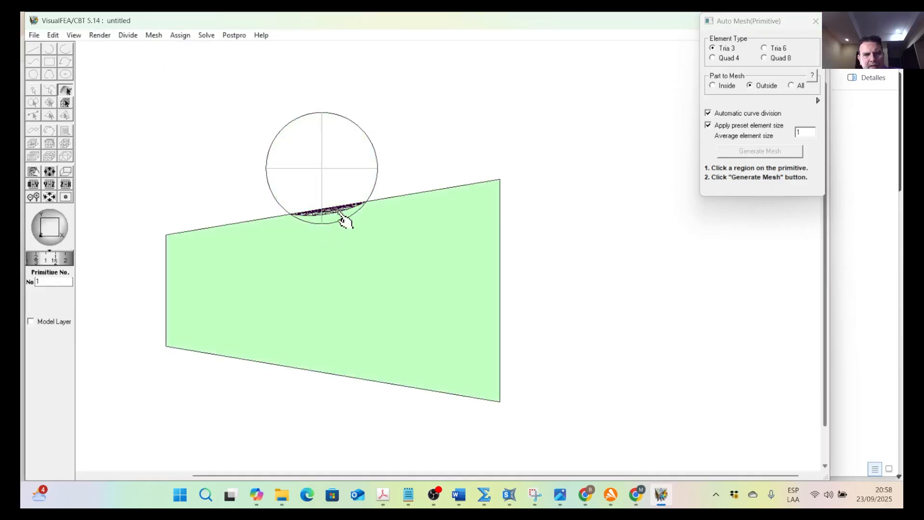
pyautogui.scroll(3, 310, 212)
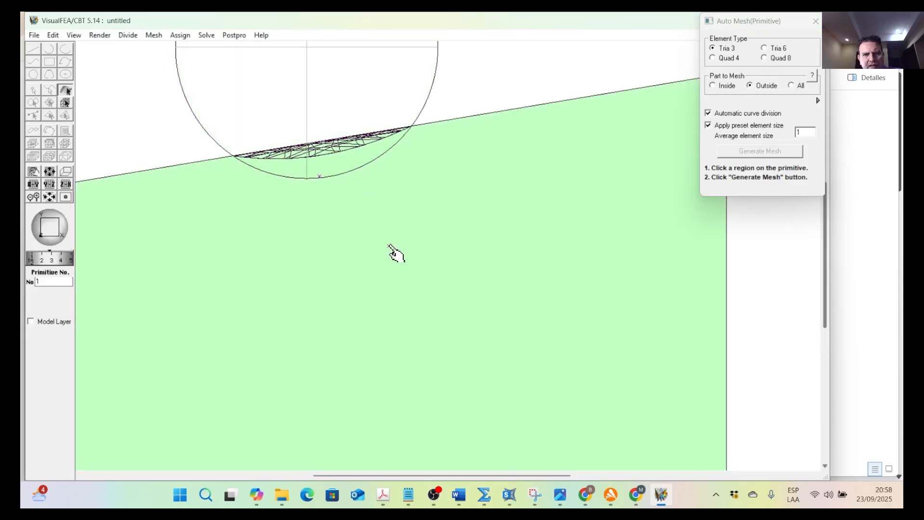
pyautogui.scroll(-3, 342, 174)
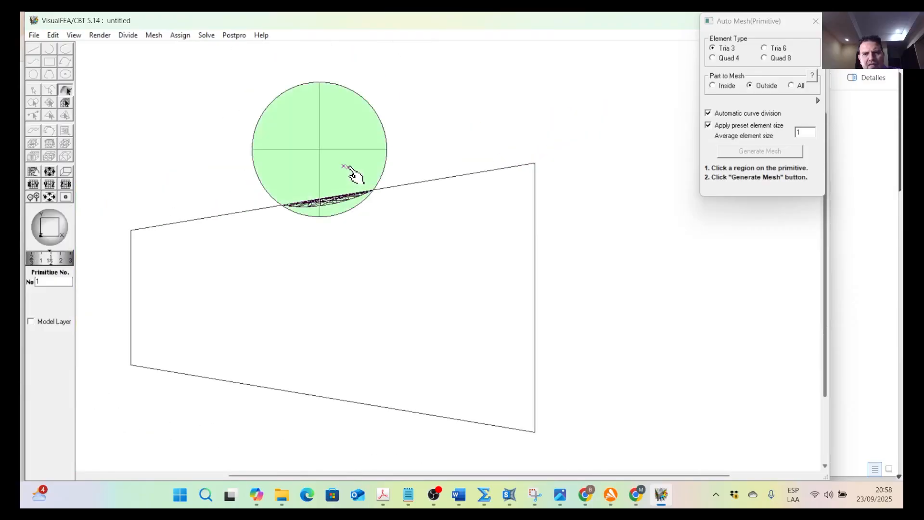
pyautogui.scroll(2, 333, 208)
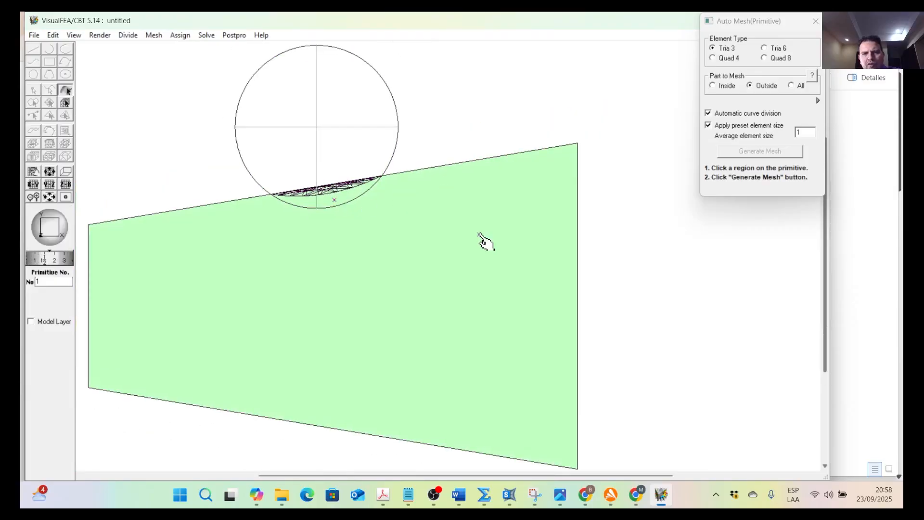
pyautogui.scroll(-2, 373, 241)
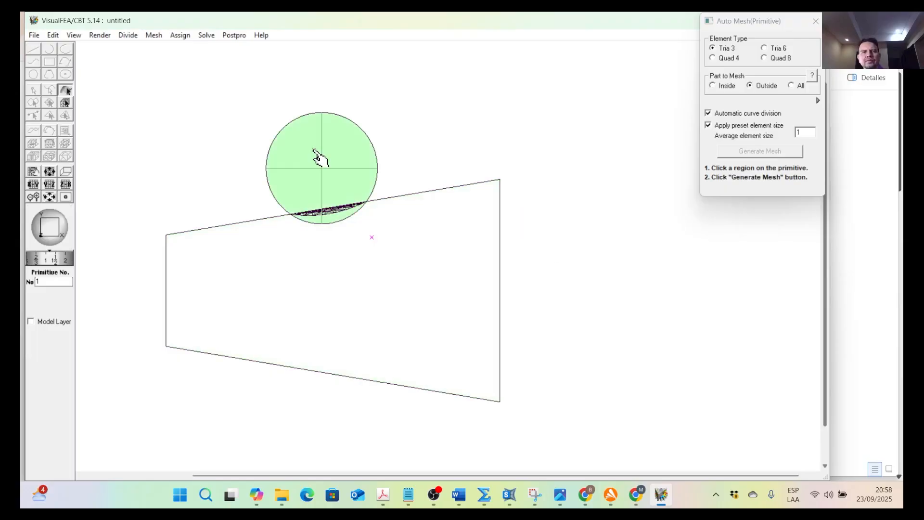
# Return the model to the (1,1,1) preset view
pyautogui.click(54, 35)
pyautogui.moveTo(155, 36)
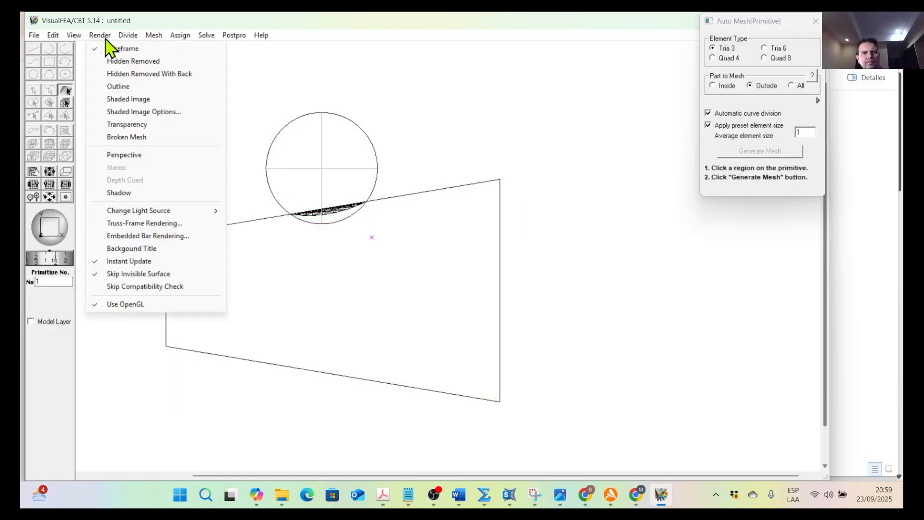
pyautogui.moveTo(189, 37)
pyautogui.moveTo(74, 38)
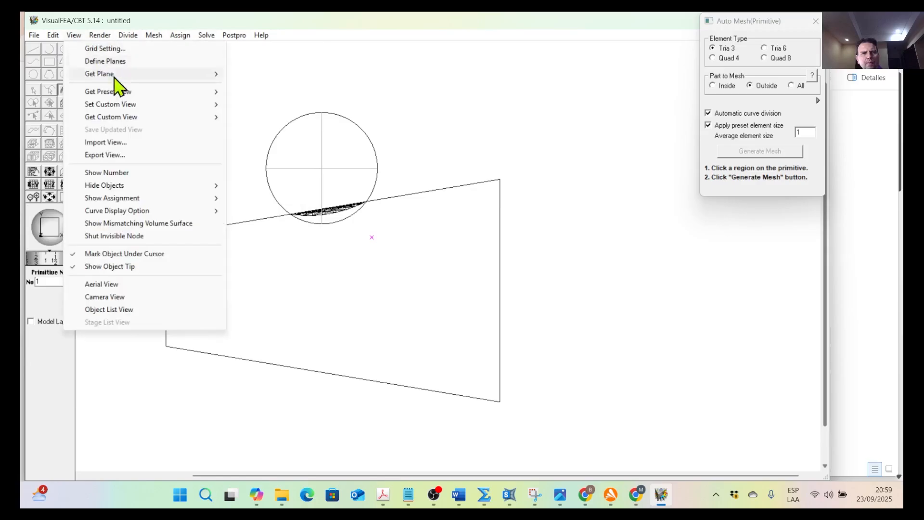
pyautogui.moveTo(150, 97)
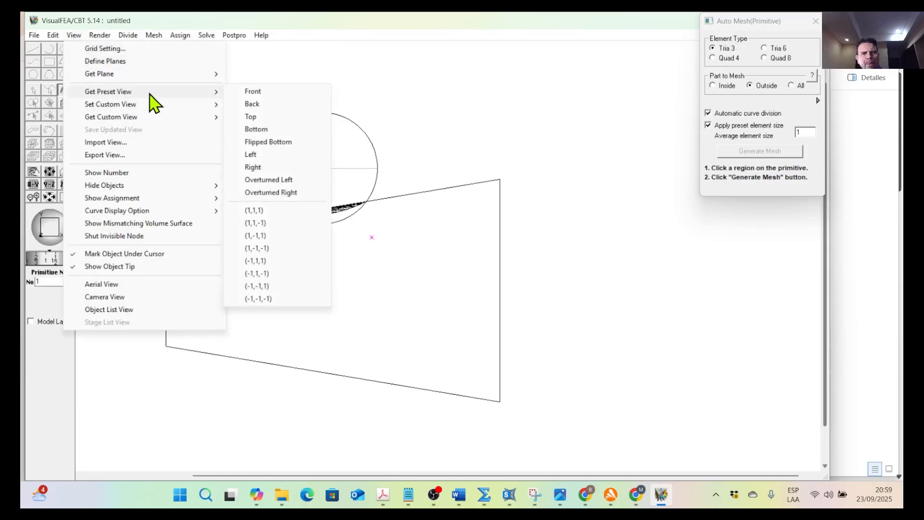
pyautogui.click(255, 208)
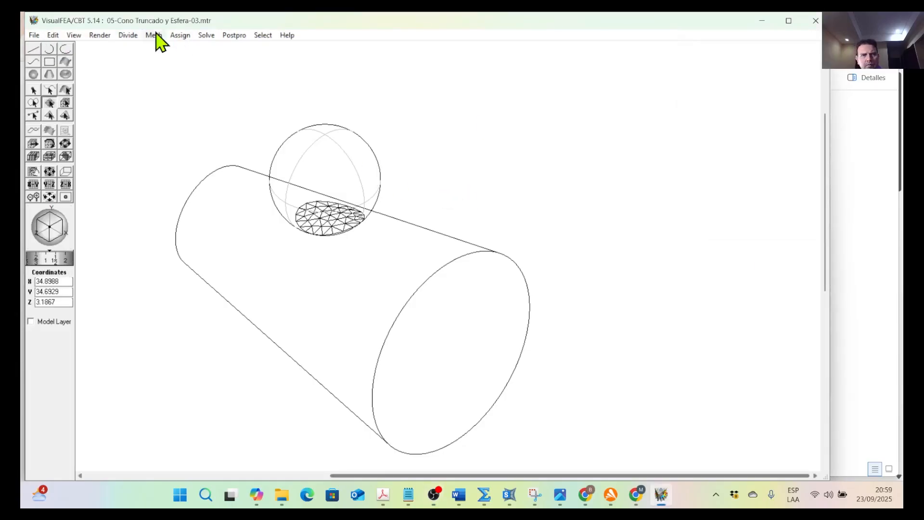
# Select the surface mesh on the tapered cylinder where it meets the sphere and delete it
pyautogui.click(55, 37)
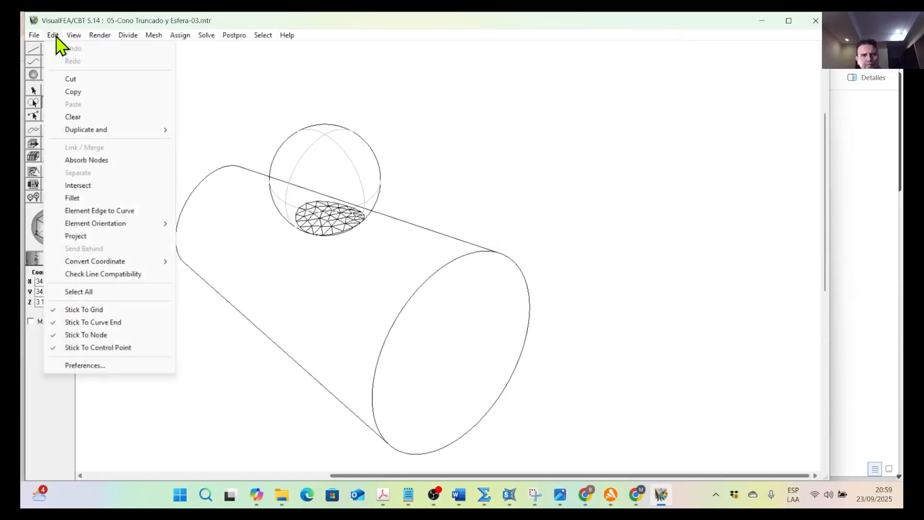
pyautogui.click(305, 106)
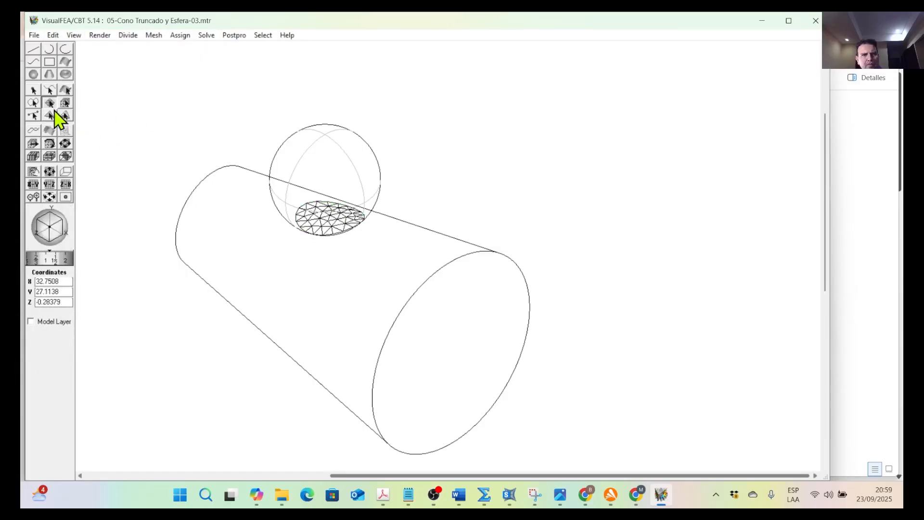
pyautogui.click(339, 221)
pyautogui.press('Delete')
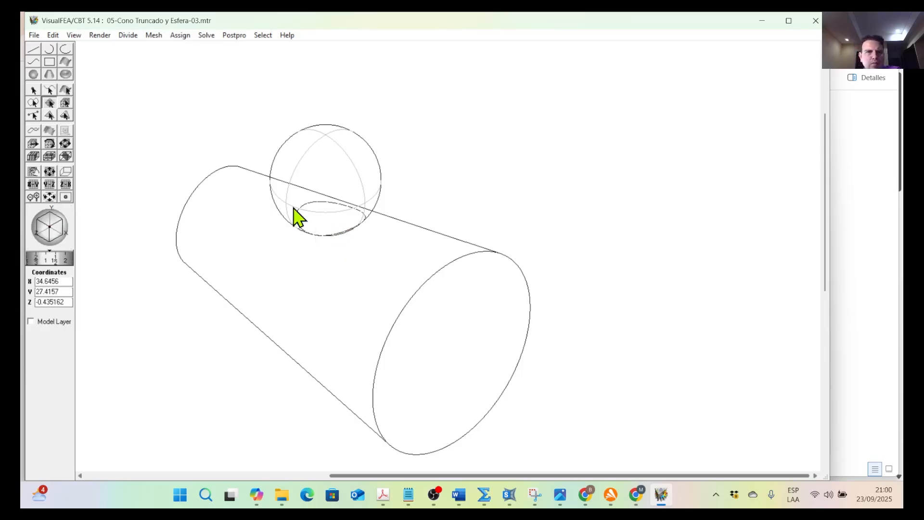
# Generate a Tria 3 mesh of element size 1 over the tapered cylinder primitive with Part to Mesh set to All
pyautogui.click(161, 36)
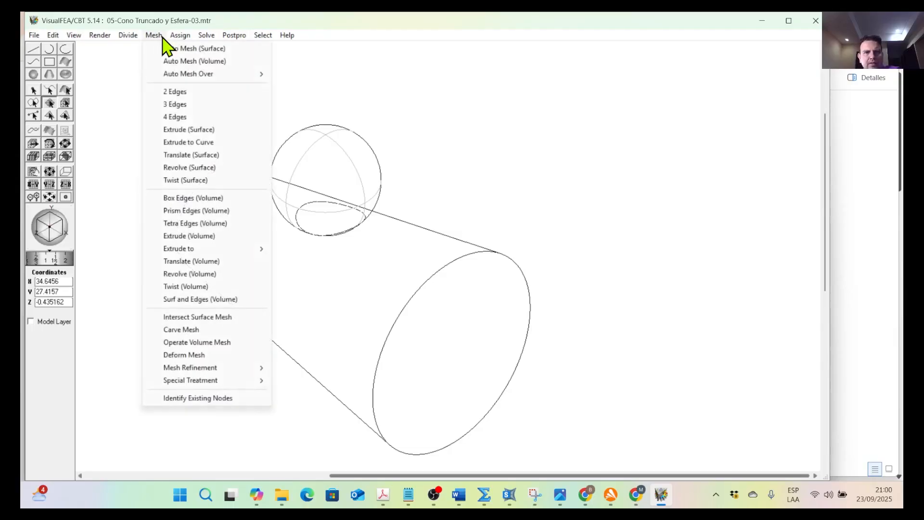
pyautogui.moveTo(205, 75)
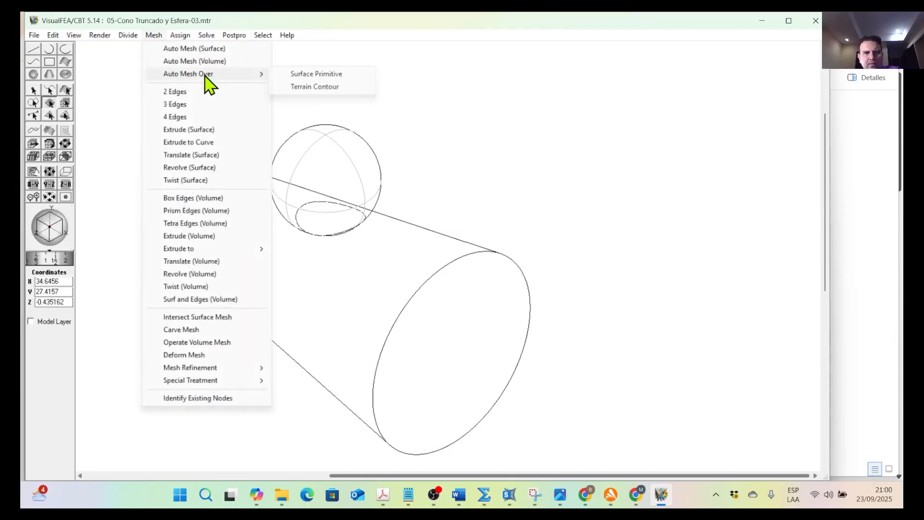
pyautogui.click(310, 74)
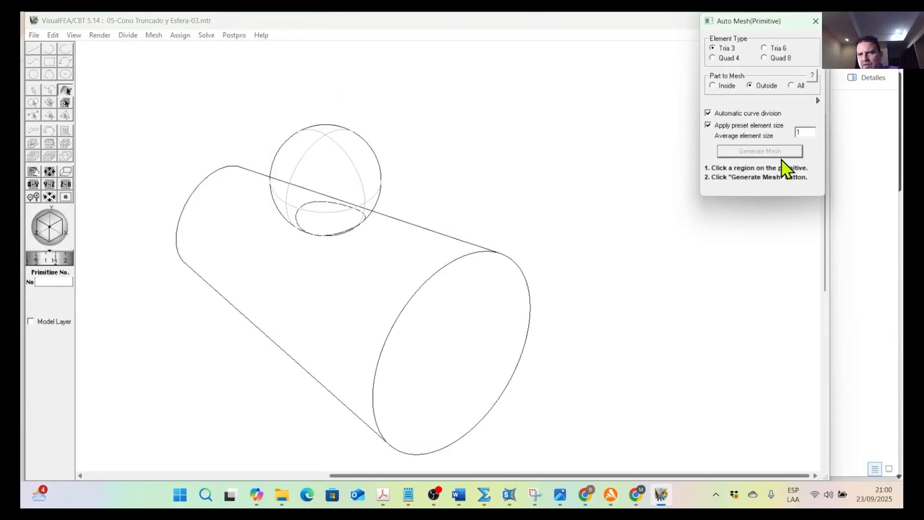
pyautogui.click(412, 244)
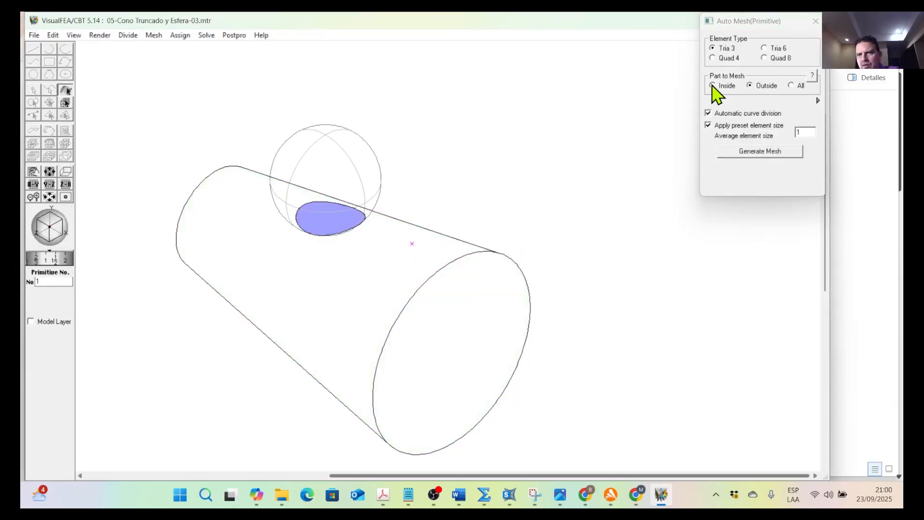
pyautogui.click(793, 87)
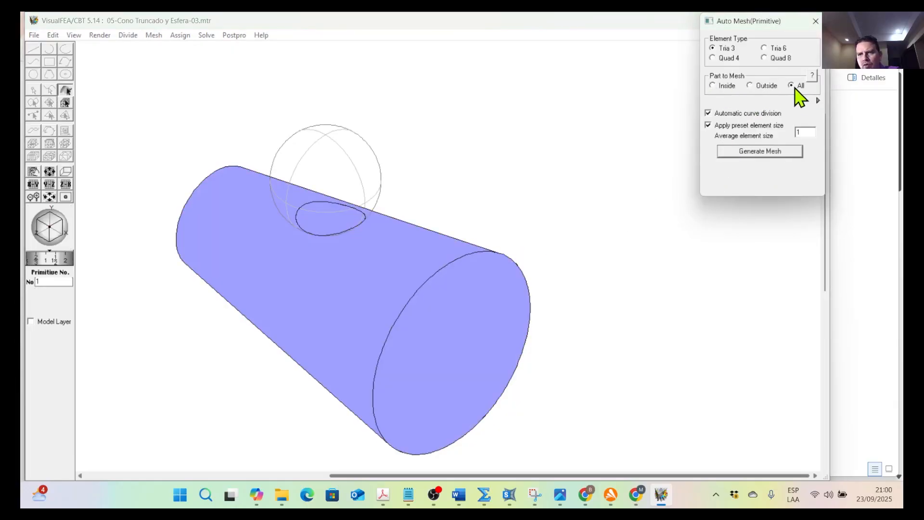
pyautogui.click(766, 153)
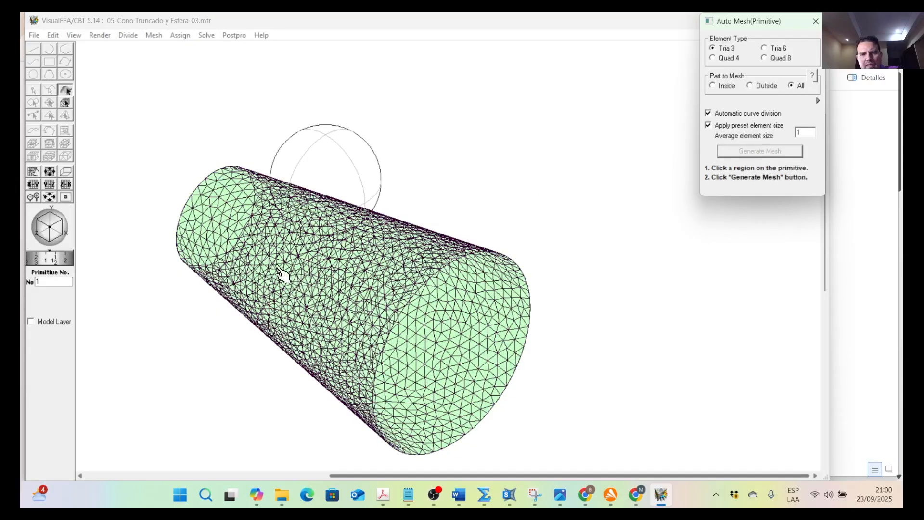
# Examine up close the triangulation on the tapered cylinder around its intersection with the sphere
pyautogui.scroll(1, 373, 263)
pyautogui.scroll(1, 377, 272)
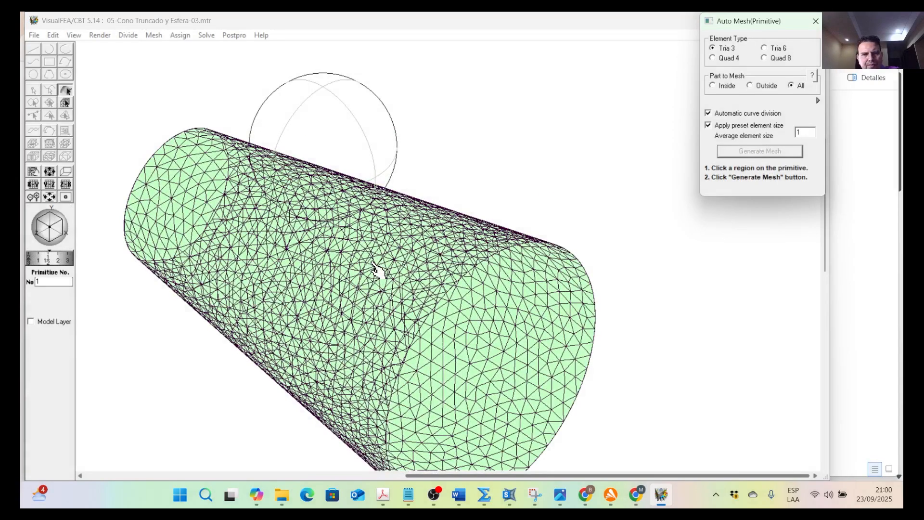
pyautogui.scroll(-2, 404, 246)
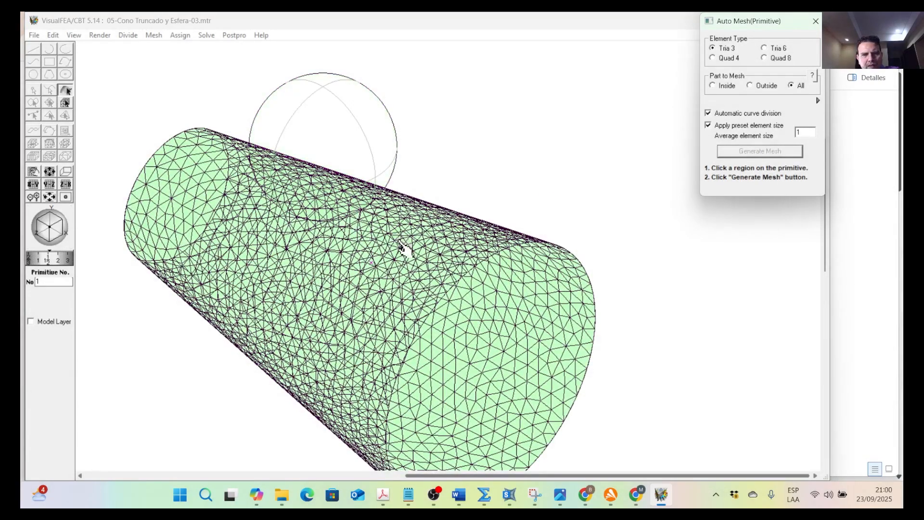
pyautogui.scroll(5, 337, 226)
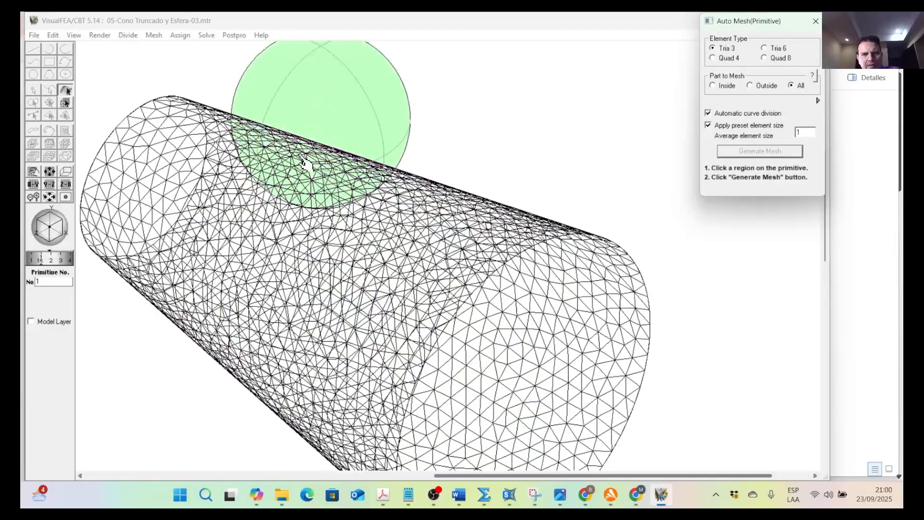
pyautogui.scroll(-1, 294, 180)
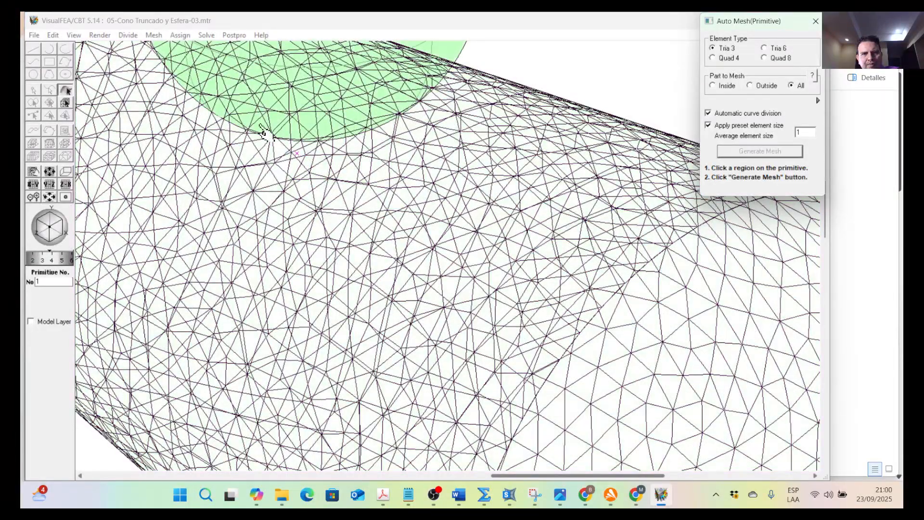
pyautogui.scroll(-3, 292, 192)
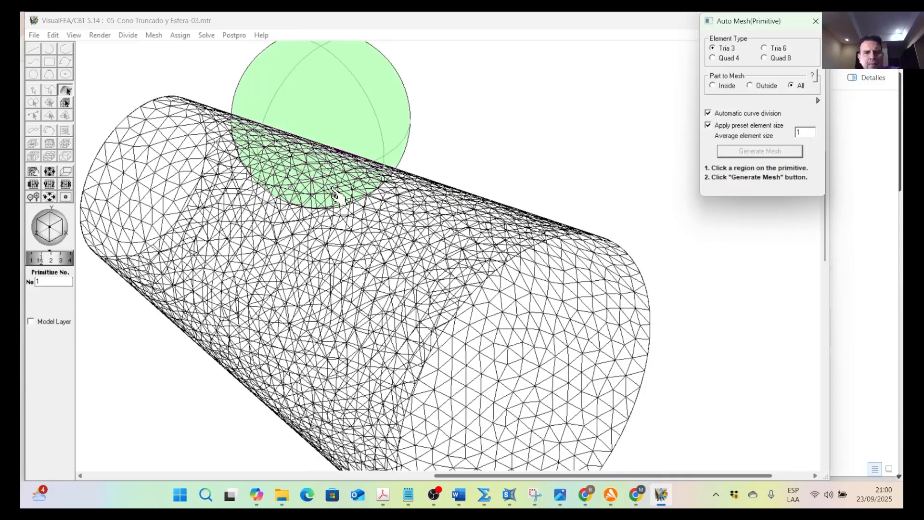
pyautogui.scroll(-2, 318, 193)
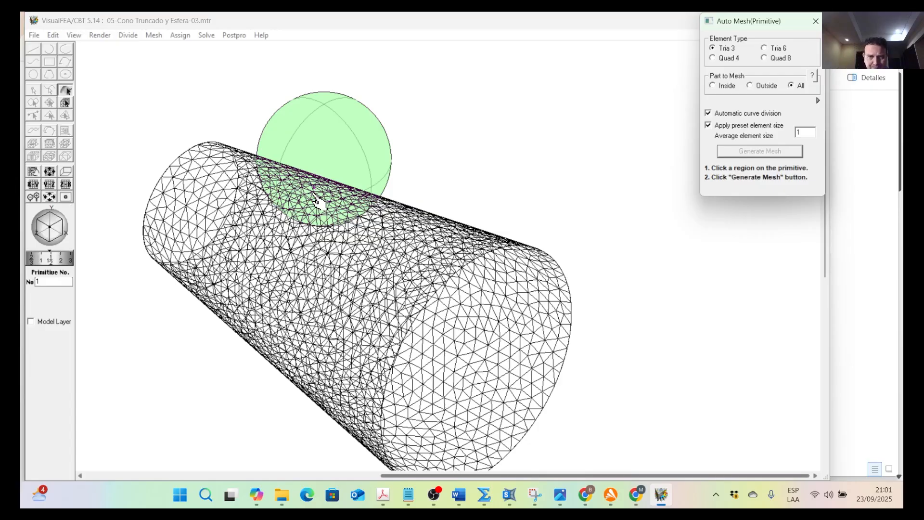
# Undo the tapered cylinder's mesh and generate a Tria 3 mesh of element size 1 on All of the sphere primitive
pyautogui.click(58, 37)
pyautogui.click(72, 49)
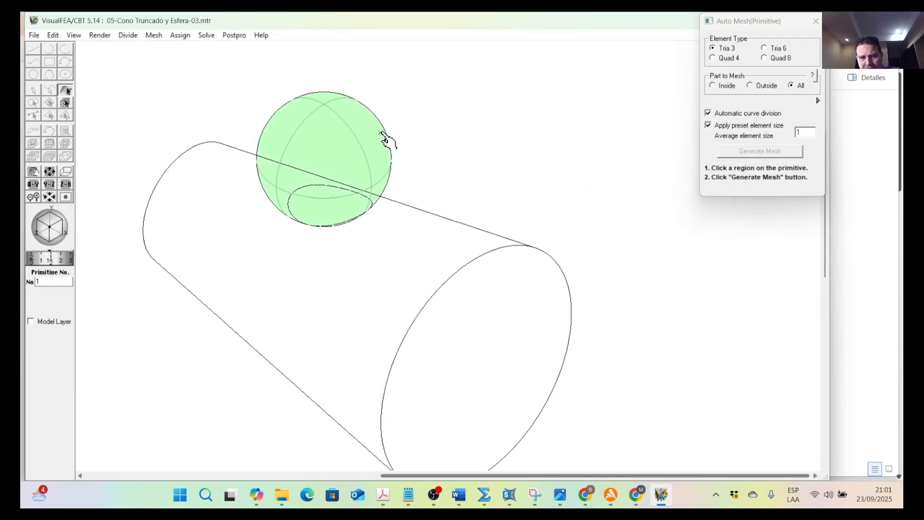
pyautogui.click(384, 134)
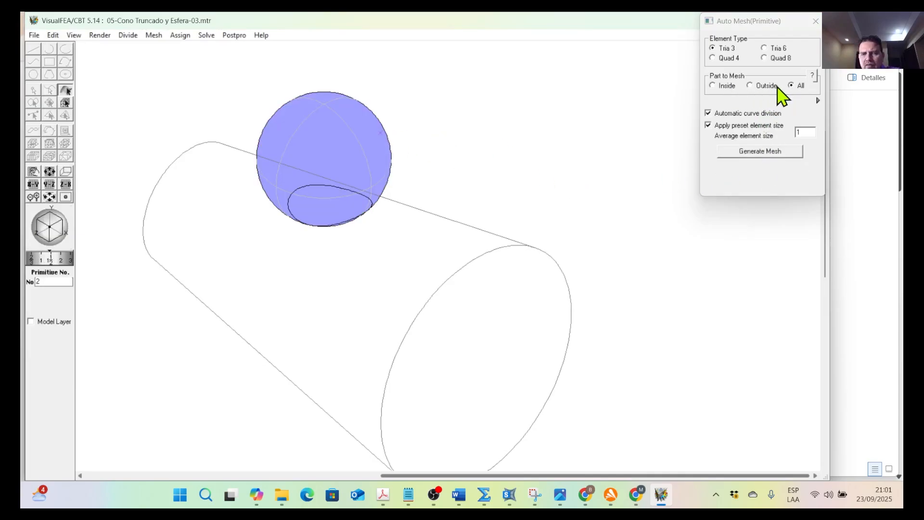
pyautogui.click(760, 150)
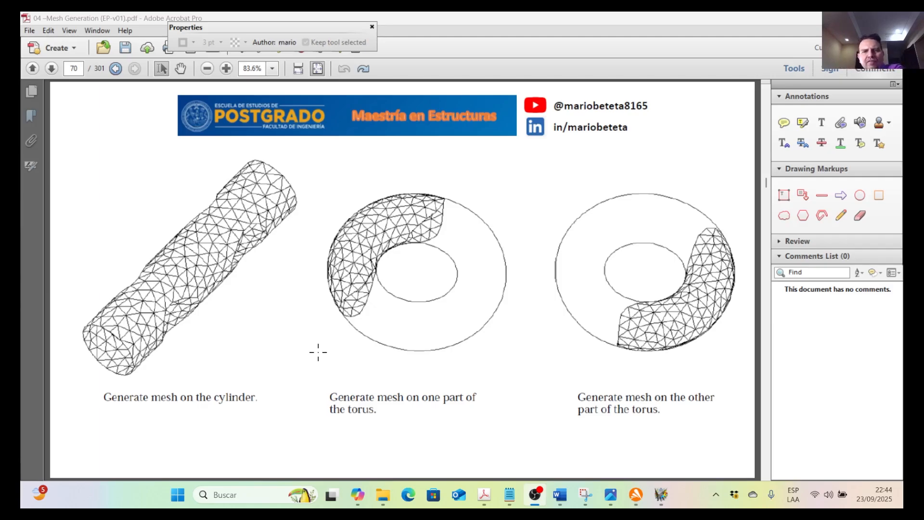
# Circle the "Generate mesh on one part of the torus" figure in the PDF manual with the Pencil tool and move the floating properties bar aside
pyautogui.click(841, 215)
pyautogui.moveTo(404, 373)
pyautogui.mouseDown()
pyautogui.moveTo(340, 347)
pyautogui.moveTo(492, 210)
pyautogui.moveTo(440, 356)
pyautogui.mouseUp()
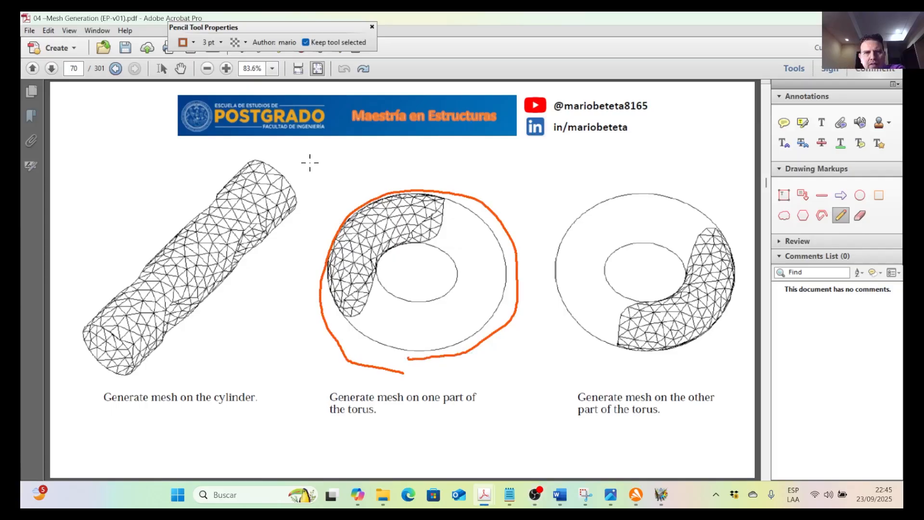
pyautogui.moveTo(244, 30)
pyautogui.mouseDown()
pyautogui.moveTo(366, 46)
pyautogui.moveTo(429, 41)
pyautogui.mouseUp()
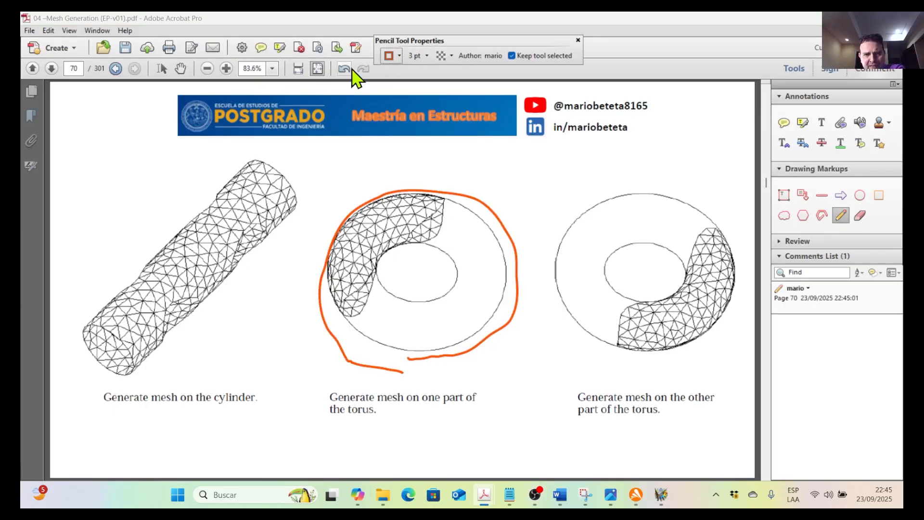
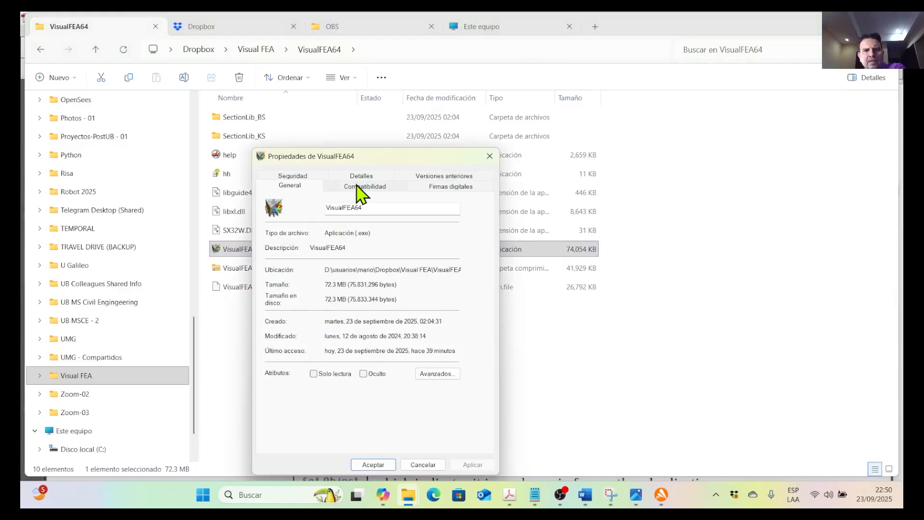
# Review the Windows compatibility modes available for the VisualFEA64 application, close its properties without changes and deselect the file
pyautogui.click(407, 277)
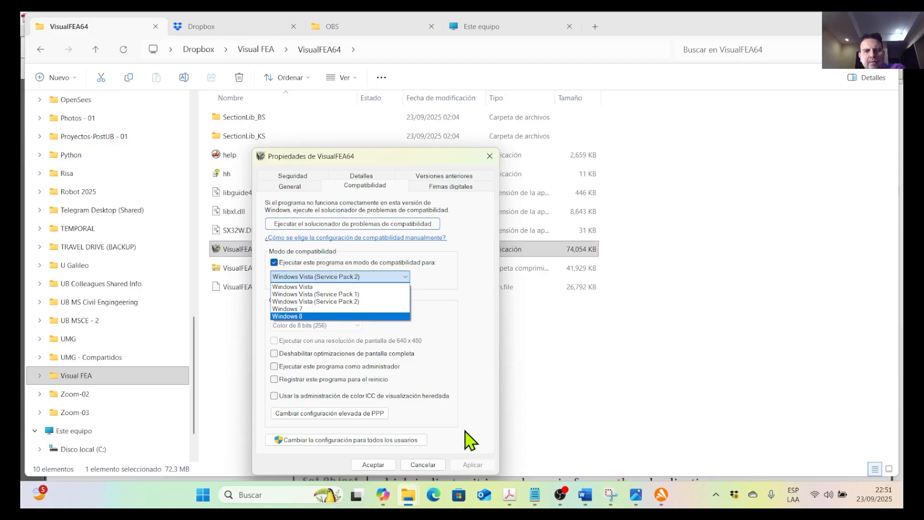
pyautogui.click(491, 159)
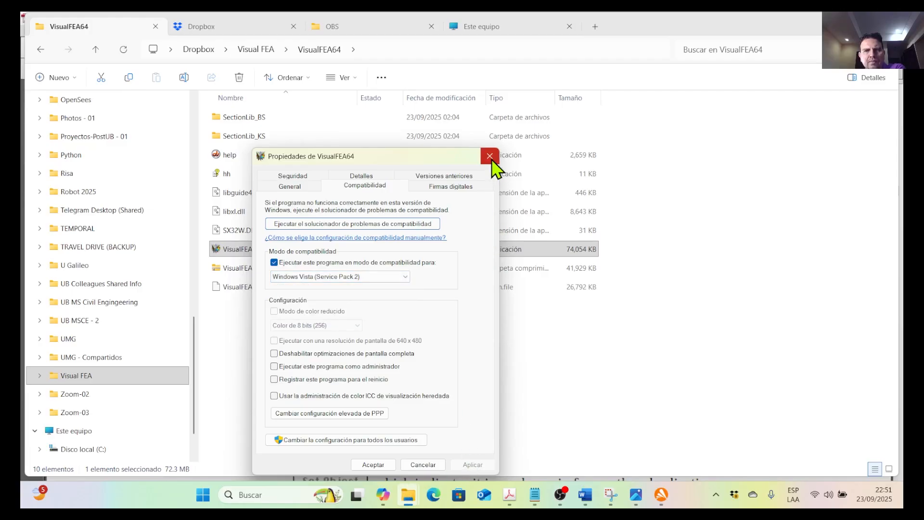
pyautogui.click(490, 157)
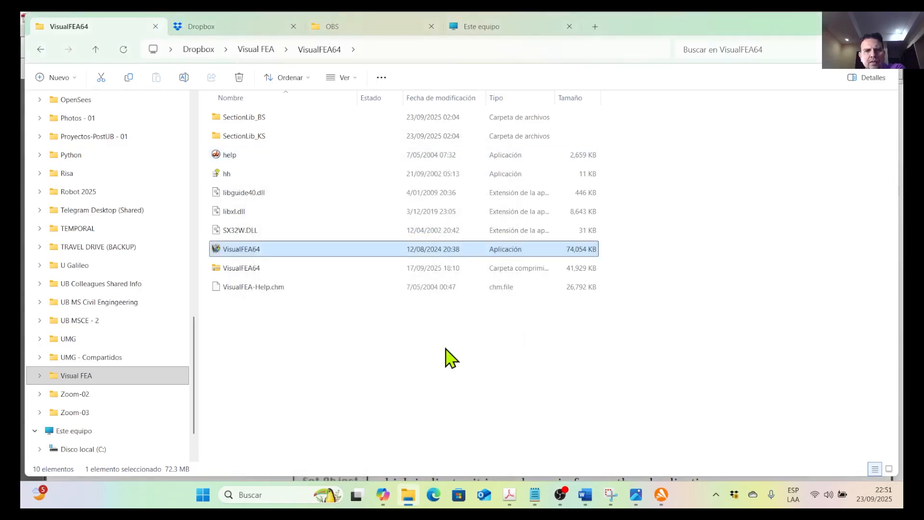
pyautogui.click(435, 380)
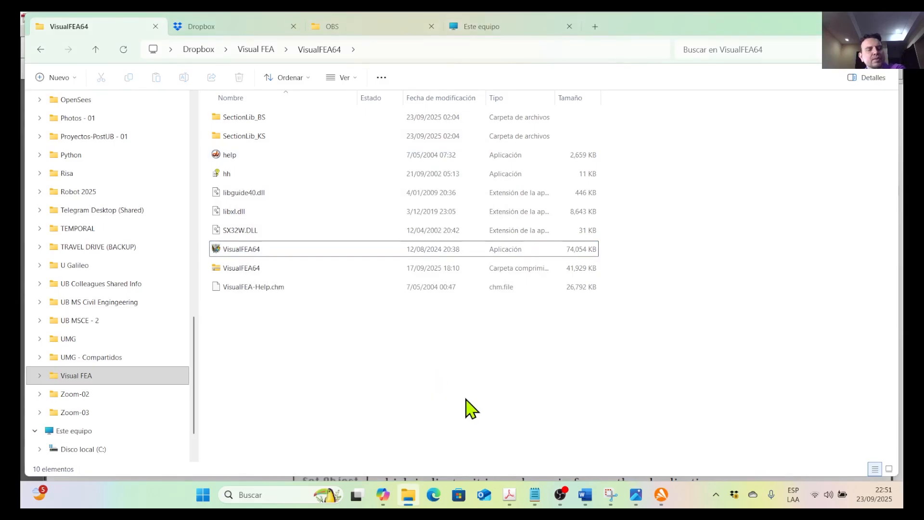
# Start VisualFEA64 from its folder and open the recent model 06-Cilindro y Toroide-09
pyautogui.doubleClick(252, 250)
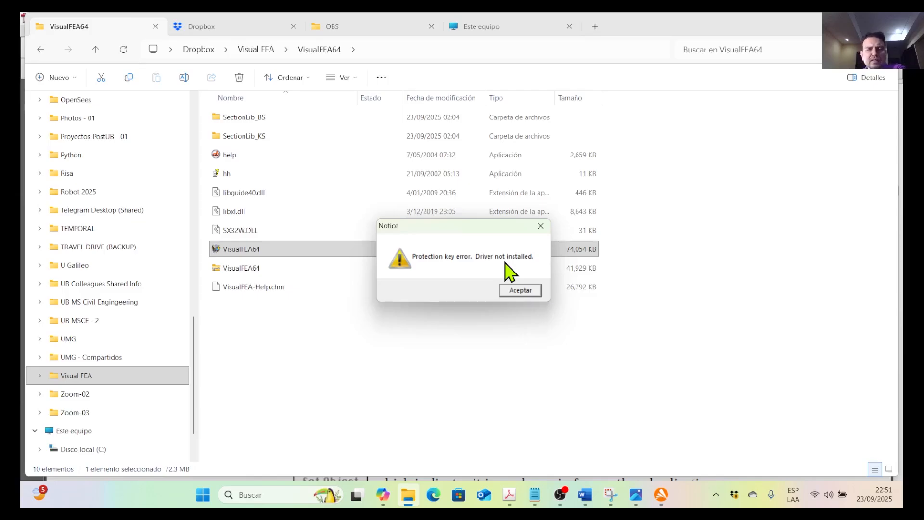
pyautogui.click(517, 291)
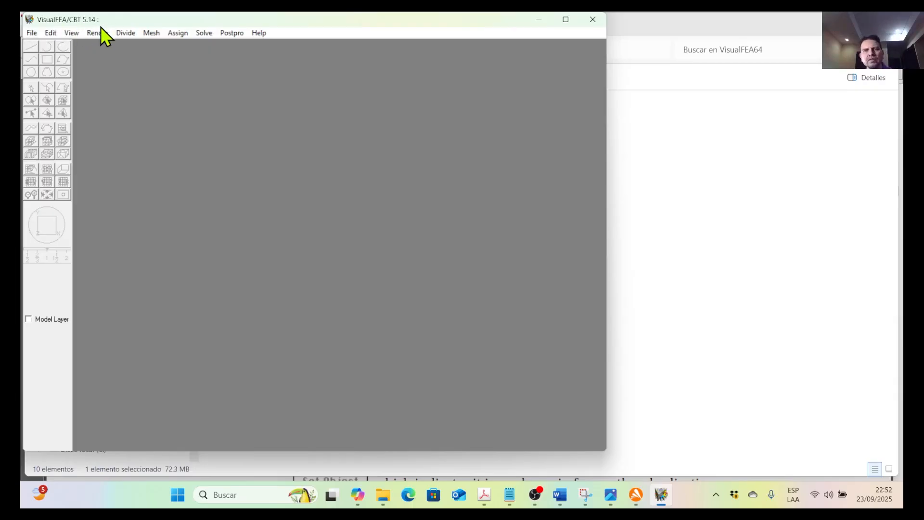
pyautogui.click(31, 33)
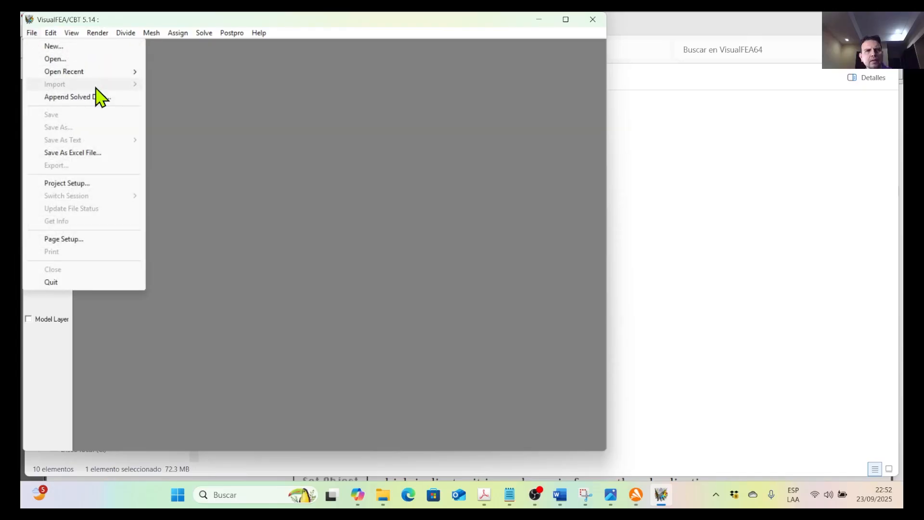
pyautogui.moveTo(97, 72)
pyautogui.click(270, 81)
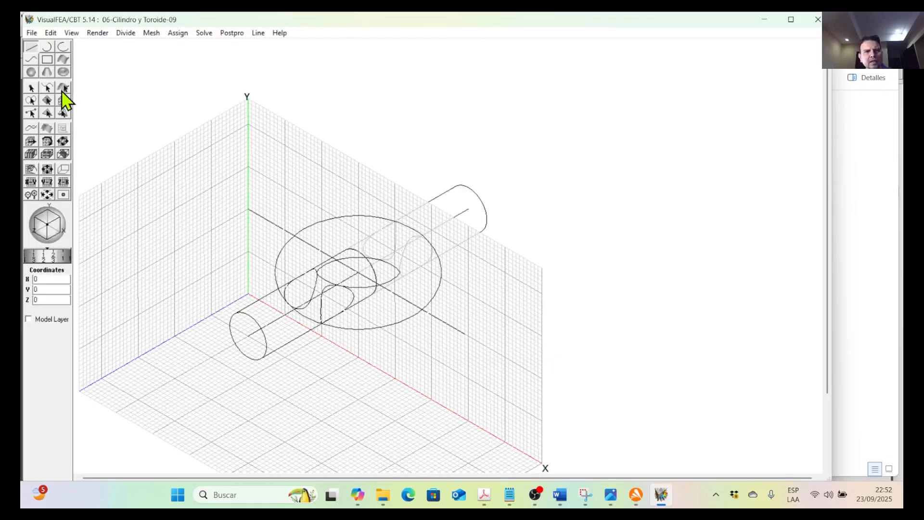
# Inspect which surface primitives make up the model by highlighting the cylinder and the torus in turn
pyautogui.click(63, 90)
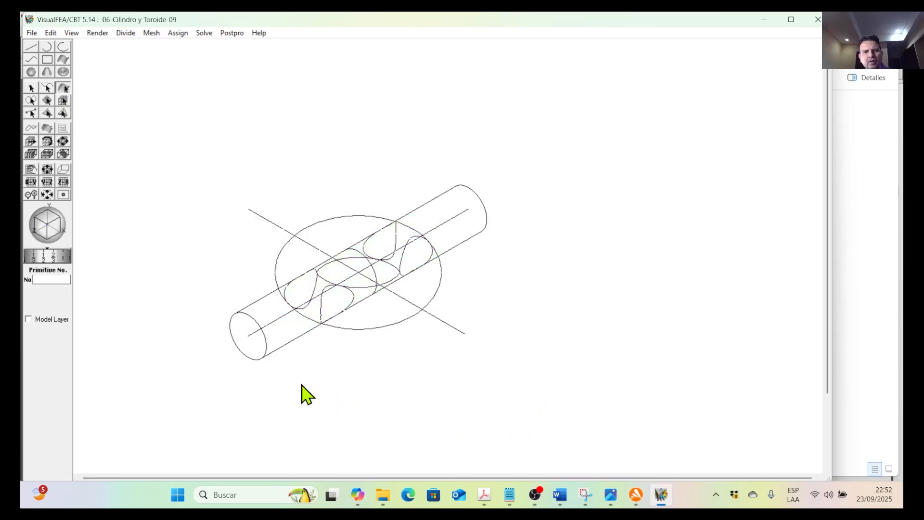
pyautogui.click(249, 350)
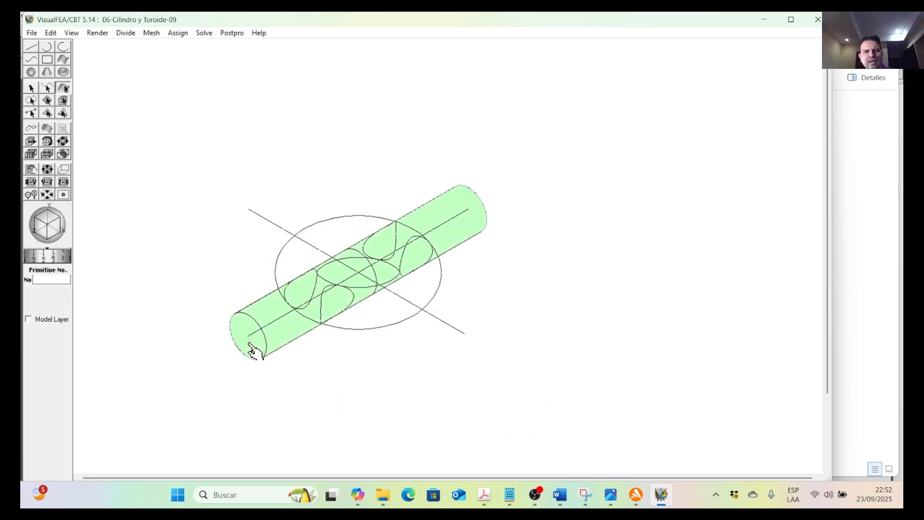
pyautogui.click(370, 347)
pyautogui.click(391, 325)
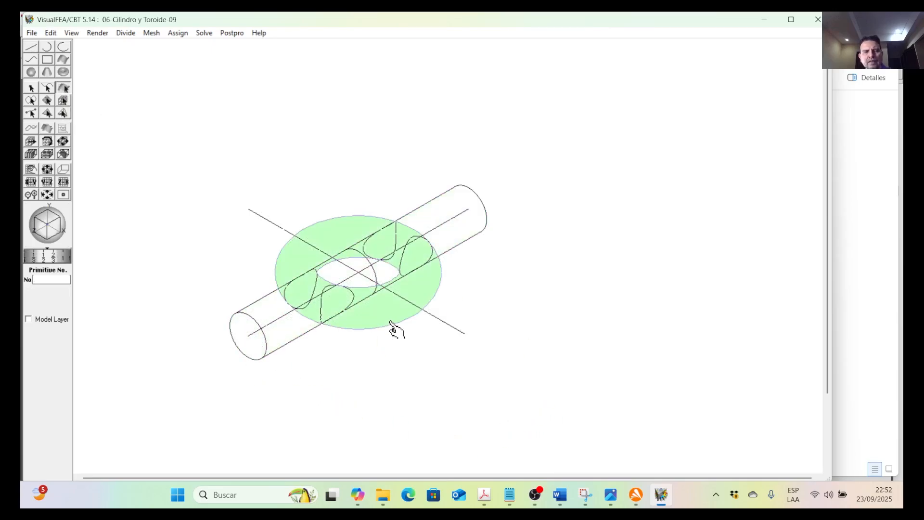
pyautogui.click(327, 352)
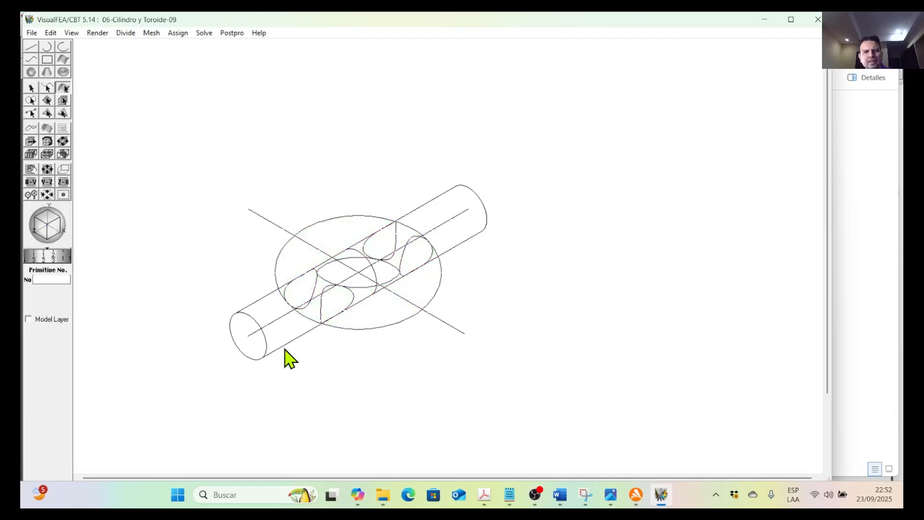
pyautogui.click(277, 355)
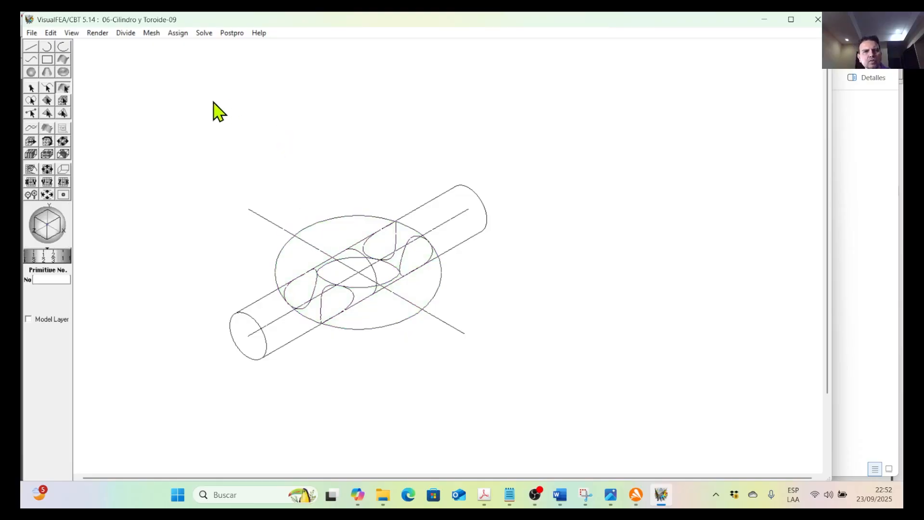
# Draw a torus primitive with Radius1 2 and Radius2 12 beside the existing model, with its vertical axis point at (70, 30, 0)
pyautogui.click(63, 72)
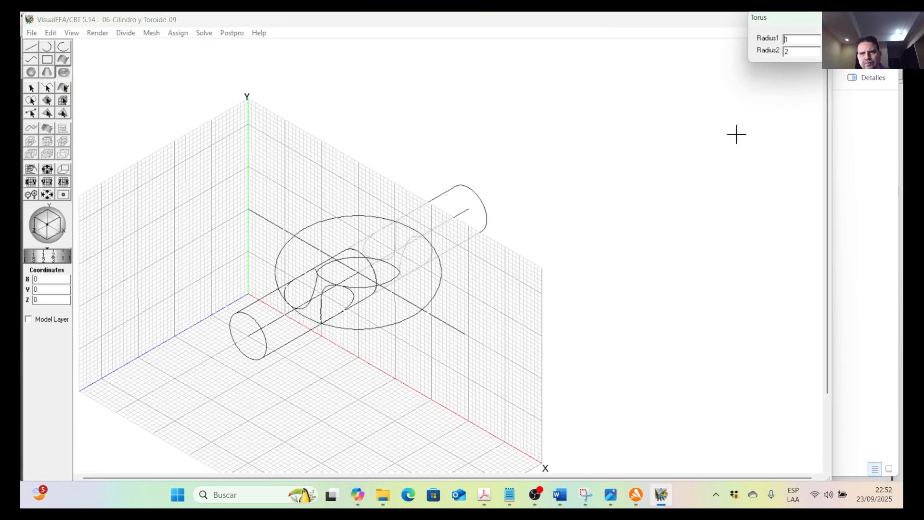
pyautogui.moveTo(795, 40); pyautogui.dragTo(783, 41)
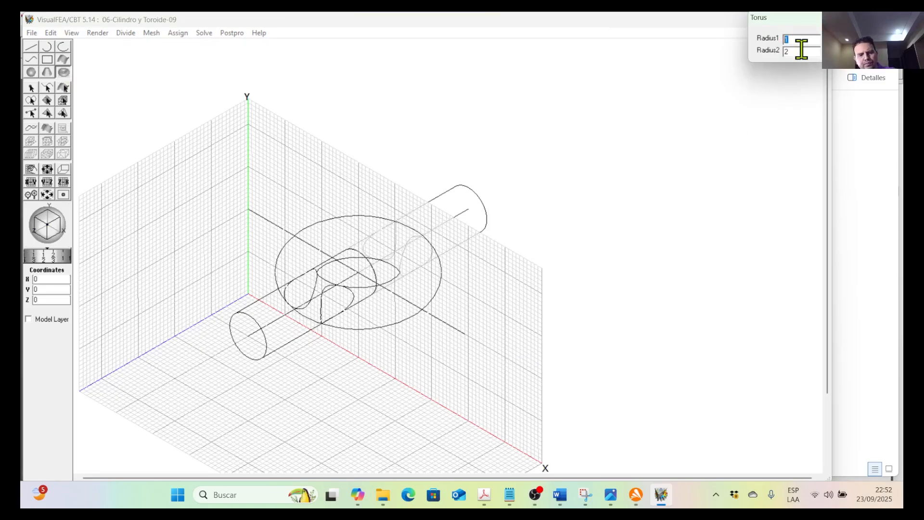
pyautogui.write('2')
pyautogui.press('Tab')
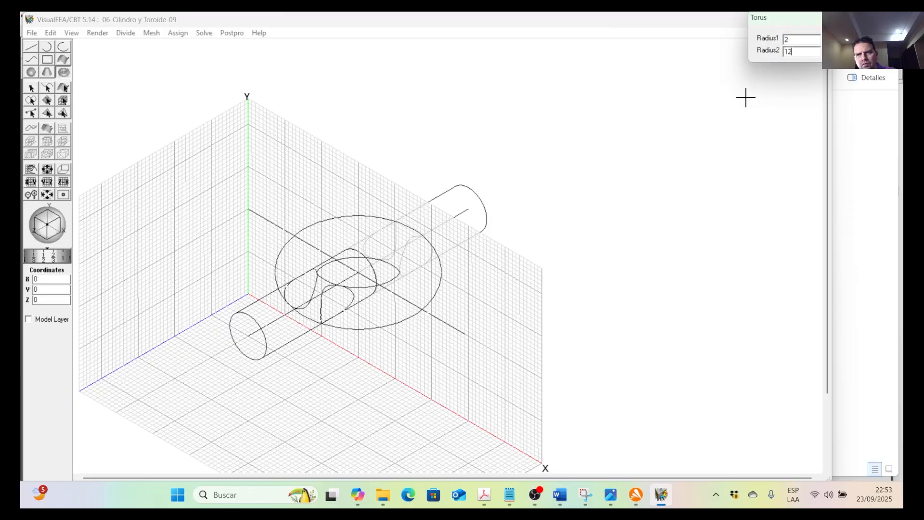
pyautogui.click(505, 356)
pyautogui.click(507, 315)
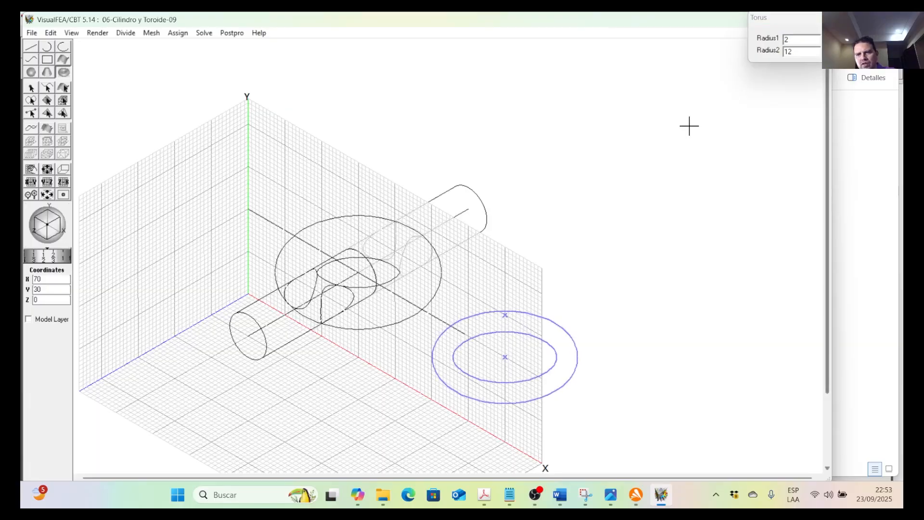
# Undo the last torus and redraw it at the same location with Radius1 4 and Radius2 12
pyautogui.click(53, 34)
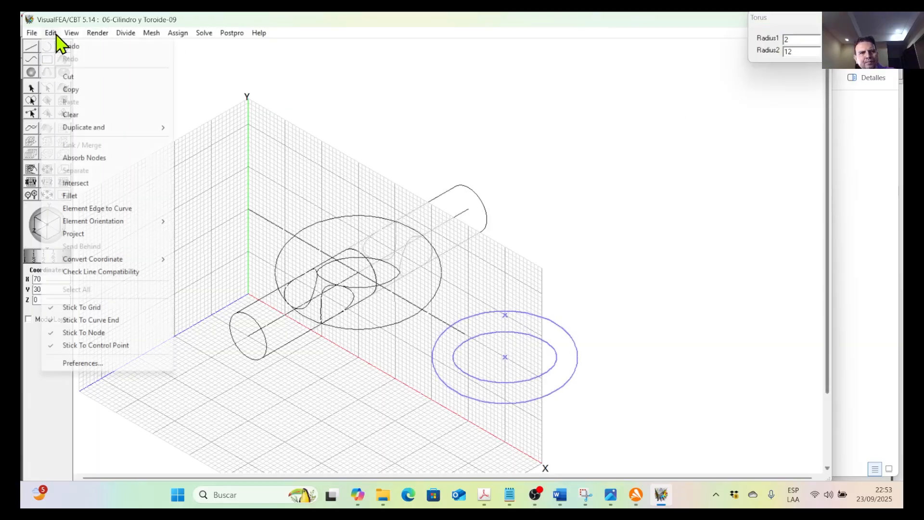
pyautogui.click(68, 47)
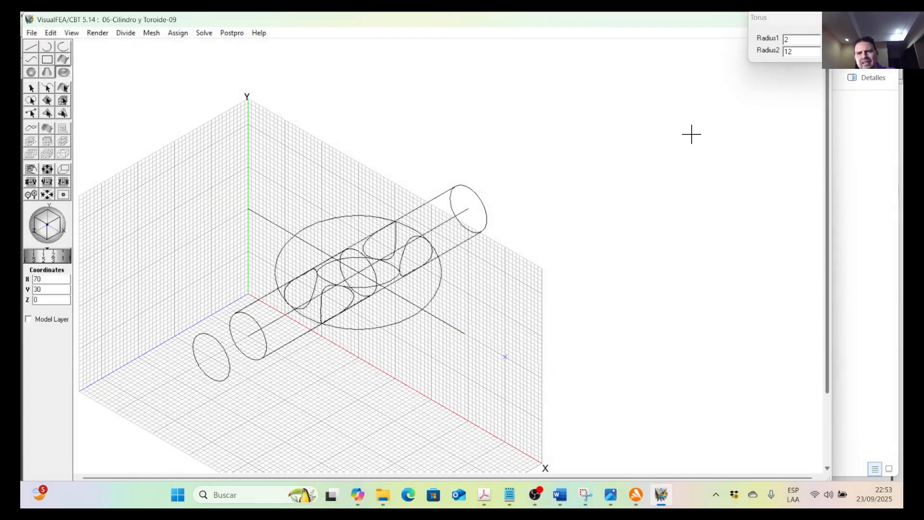
pyautogui.click(790, 40)
pyautogui.write('4')
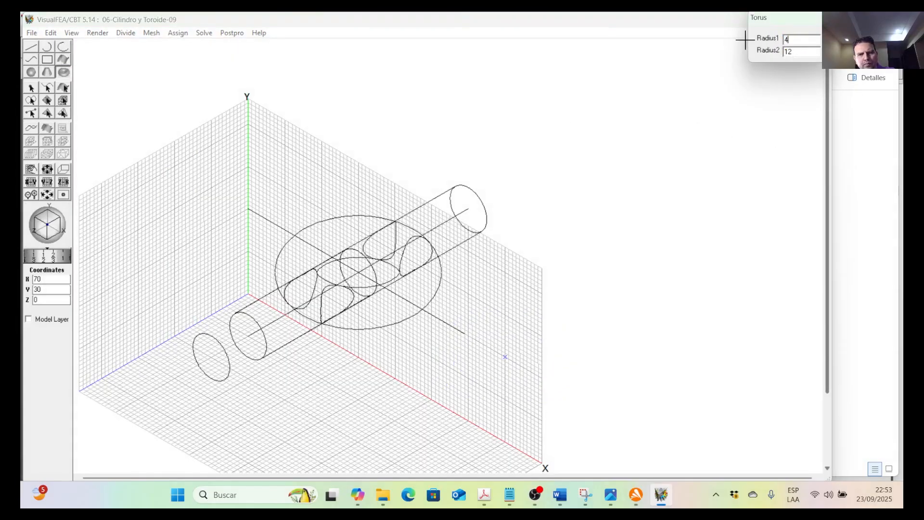
pyautogui.click(506, 318)
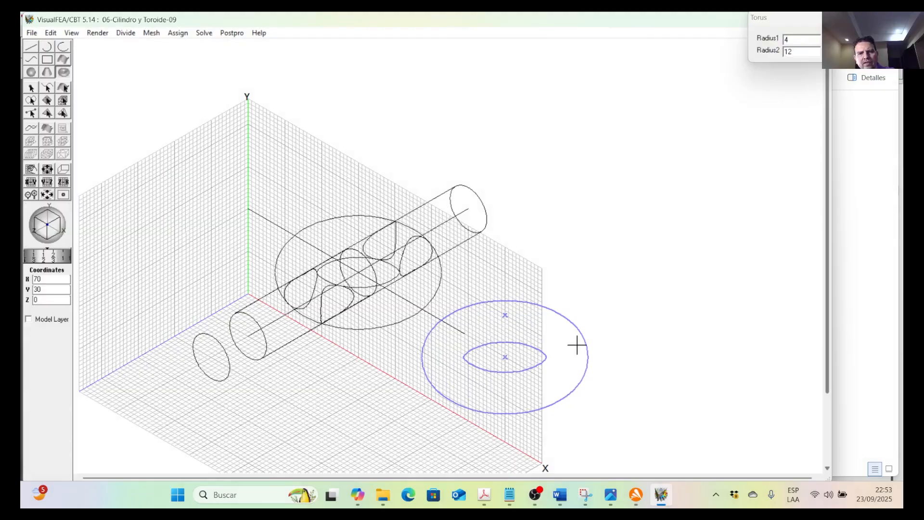
# Undo the trial torus beside the model and leave the torus drawing command
pyautogui.click(54, 33)
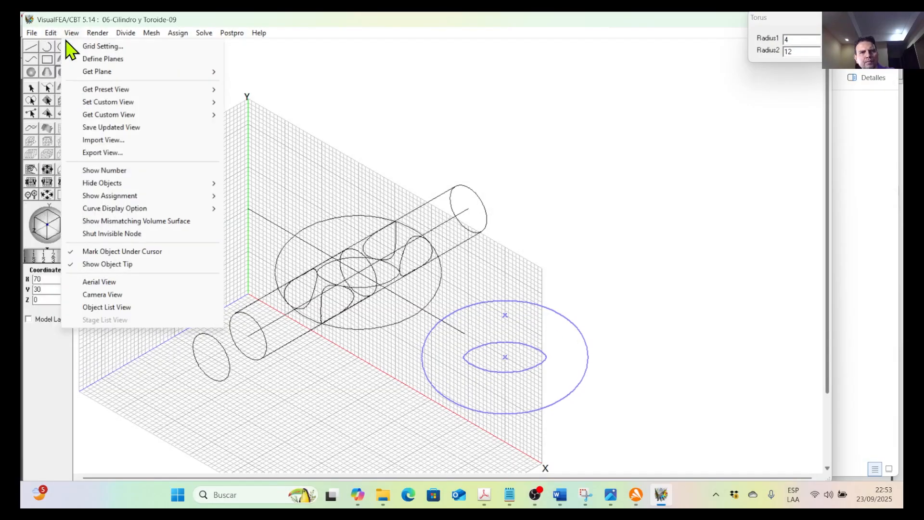
pyautogui.click(60, 46)
pyautogui.click(51, 34)
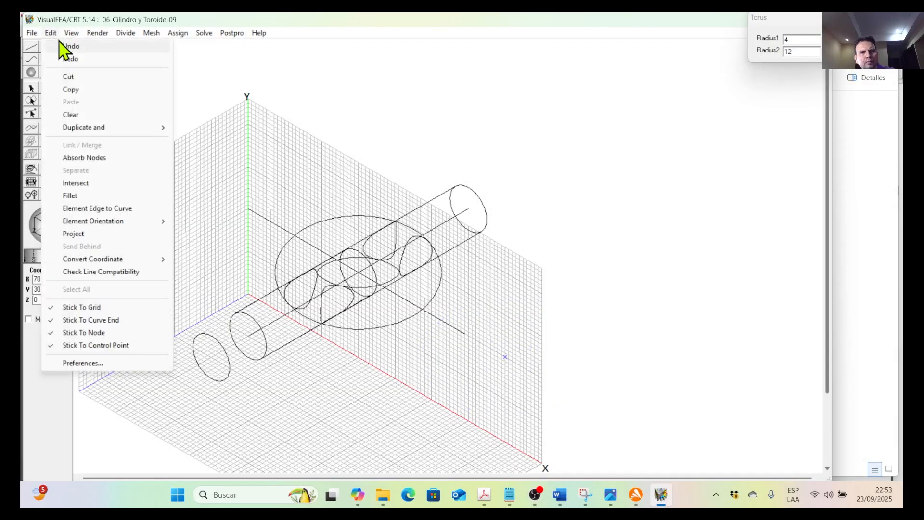
pyautogui.click(55, 43)
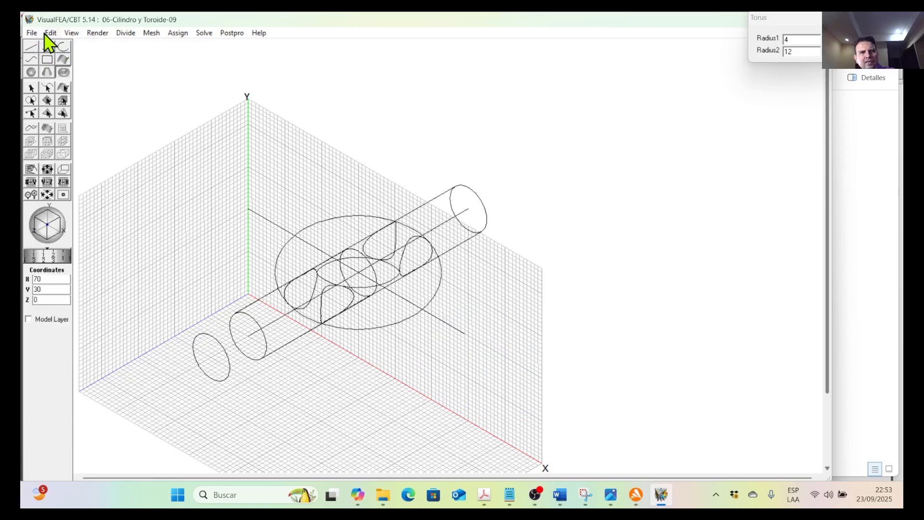
pyautogui.click(52, 33)
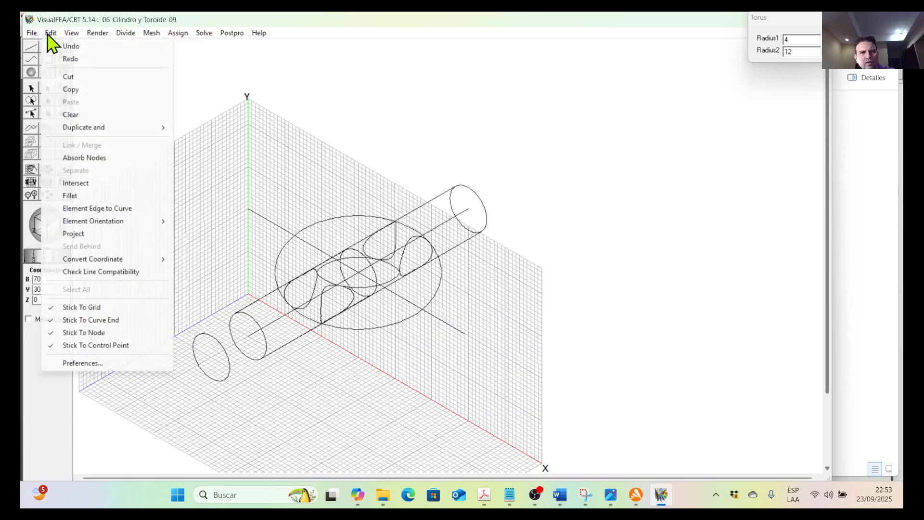
pyautogui.click(69, 45)
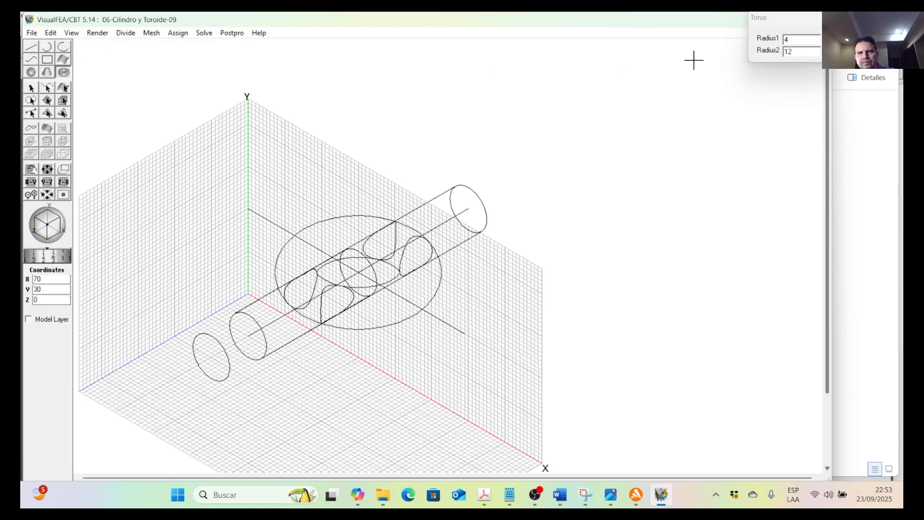
pyautogui.moveTo(785, 21); pyautogui.dragTo(755, 59)
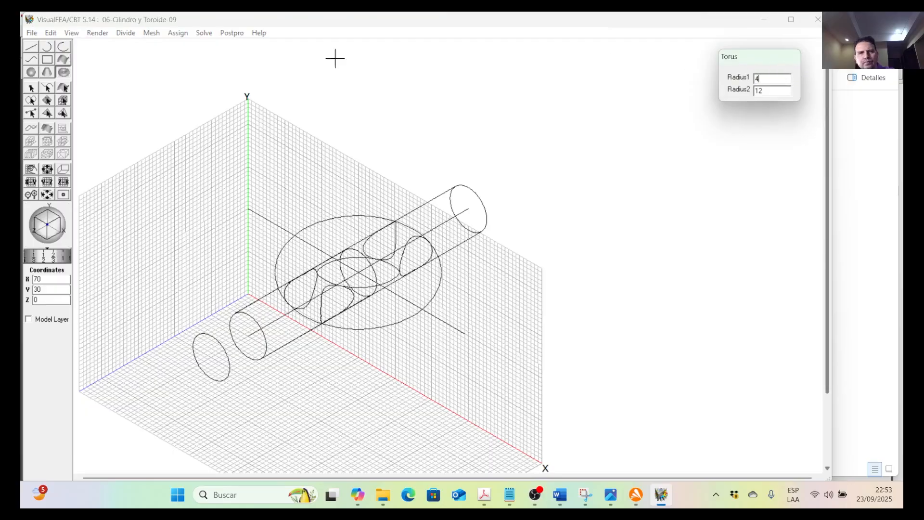
pyautogui.click(47, 86)
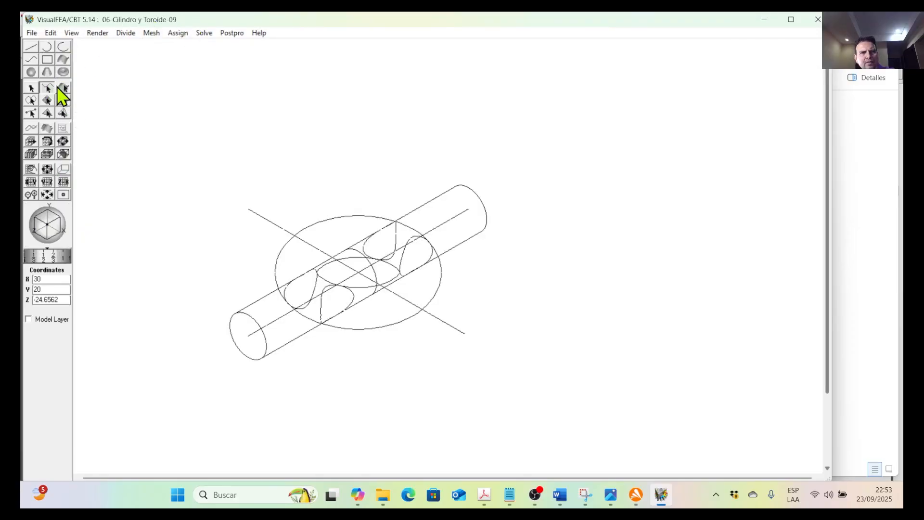
# Draw a cylinder primitive with Radius1 10 and Radius2 10 along the existing cylinder's axis, from (30, 20, 30) to (30, 20, -30)
pyautogui.click(48, 72)
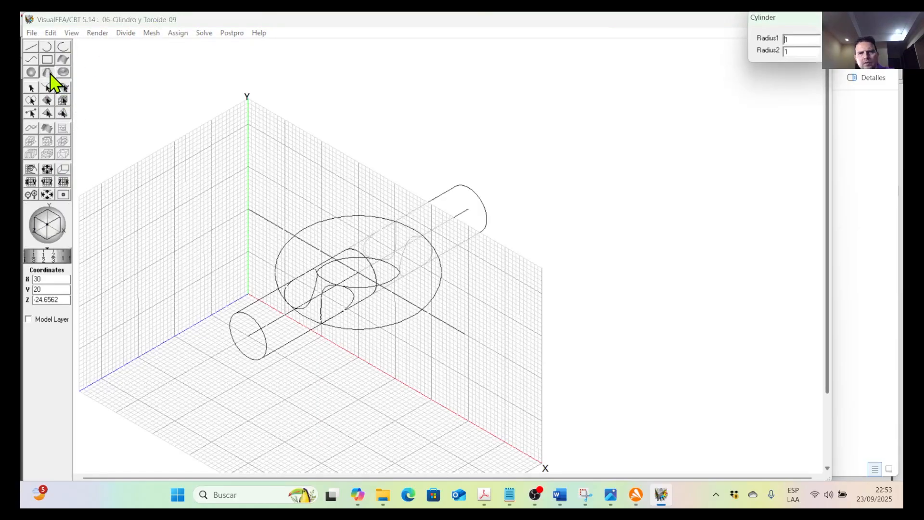
pyautogui.doubleClick(784, 39)
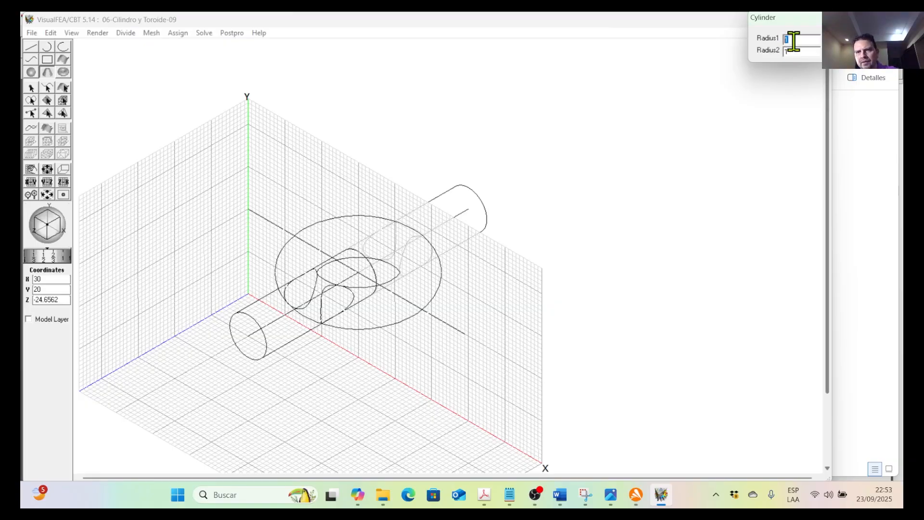
pyautogui.write('1')
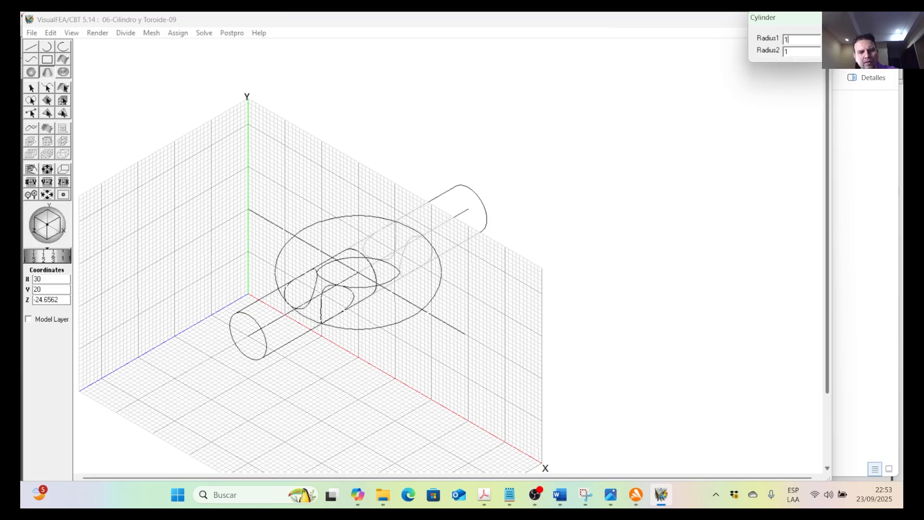
pyautogui.write('0')
pyautogui.moveTo(790, 52); pyautogui.dragTo(761, 51)
pyautogui.write('1')
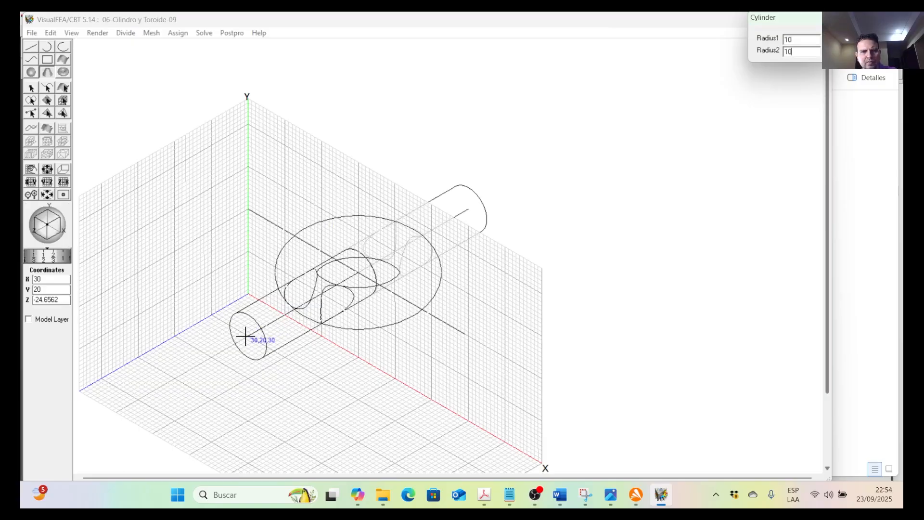
pyautogui.click(247, 336)
pyautogui.click(468, 208)
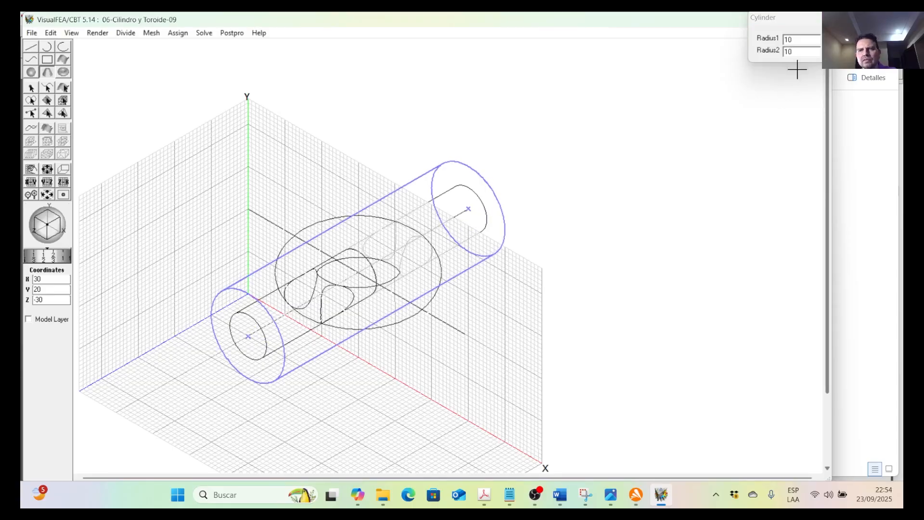
# Undo the oversized cylinder with 10 radii drawn around the existing one
pyautogui.click(794, 40)
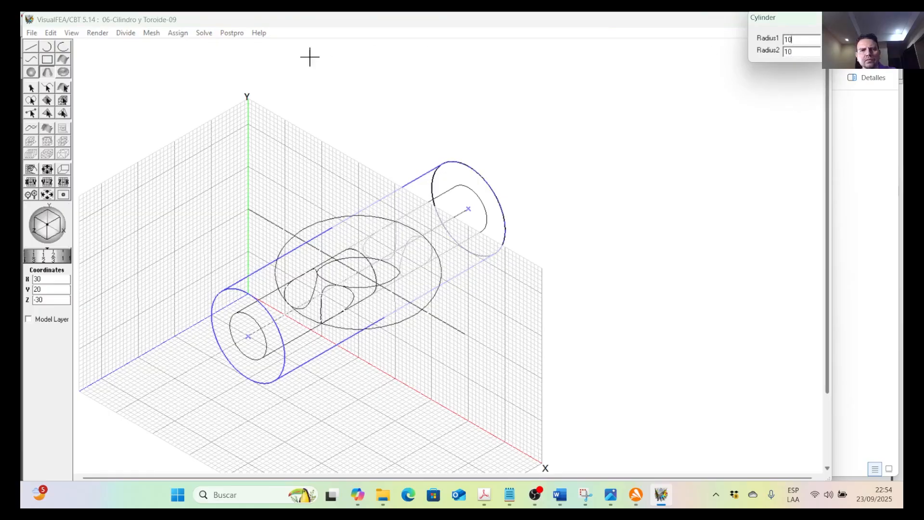
pyautogui.click(50, 33)
pyautogui.click(60, 45)
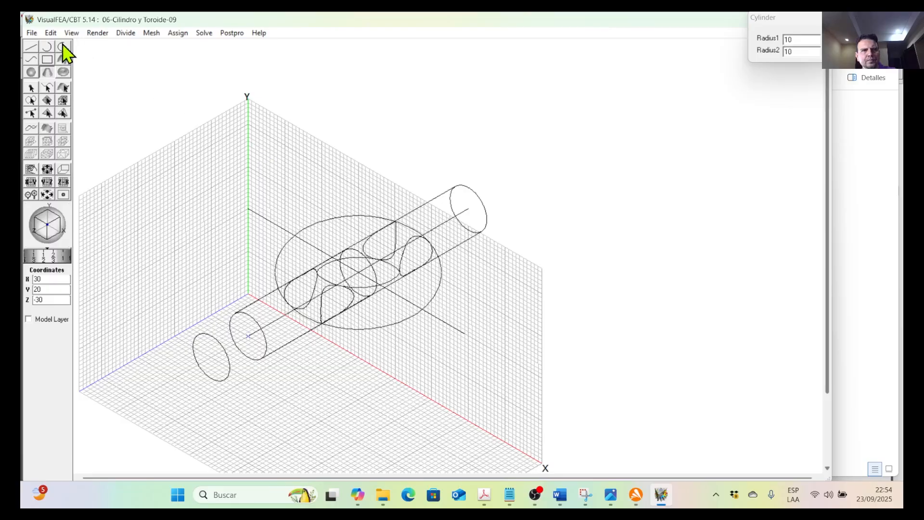
pyautogui.click(51, 34)
pyautogui.click(51, 34)
pyautogui.moveTo(71, 33)
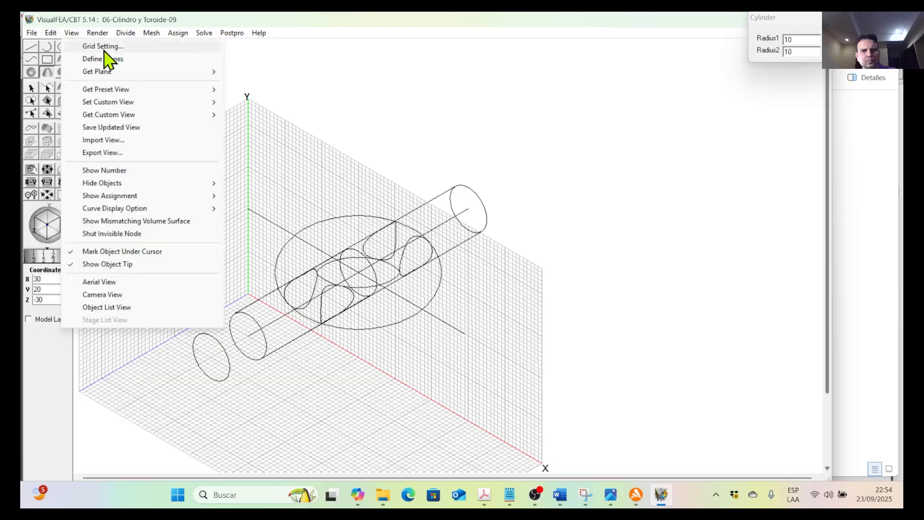
pyautogui.click(63, 47)
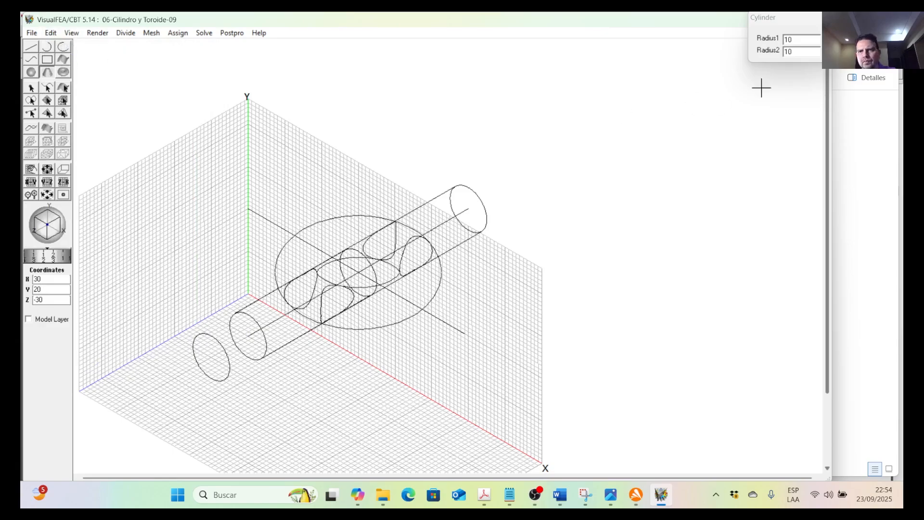
# Set both cylinder radii to 5, try a cylinder along the same axis from (30, 20, 30), and undo it
pyautogui.moveTo(799, 40); pyautogui.dragTo(760, 43)
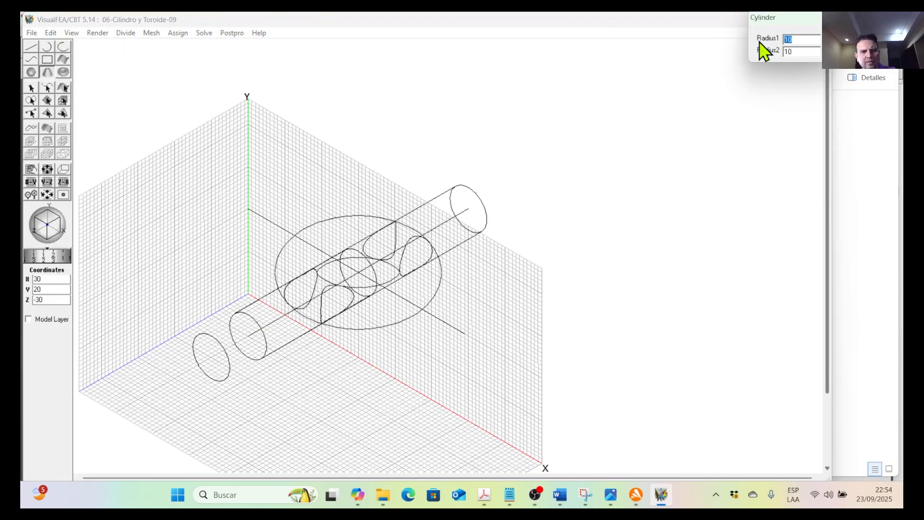
pyautogui.moveTo(801, 51); pyautogui.dragTo(768, 51)
pyautogui.write('5')
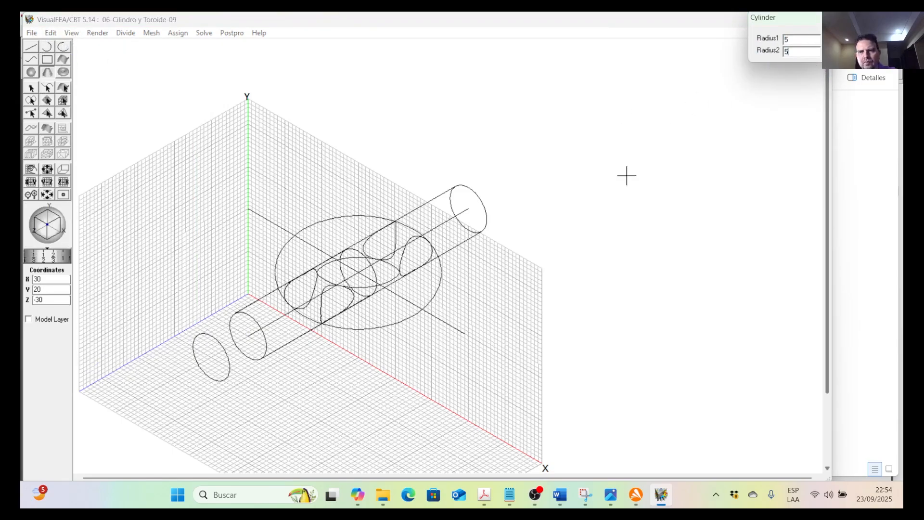
pyautogui.click(249, 334)
pyautogui.click(469, 211)
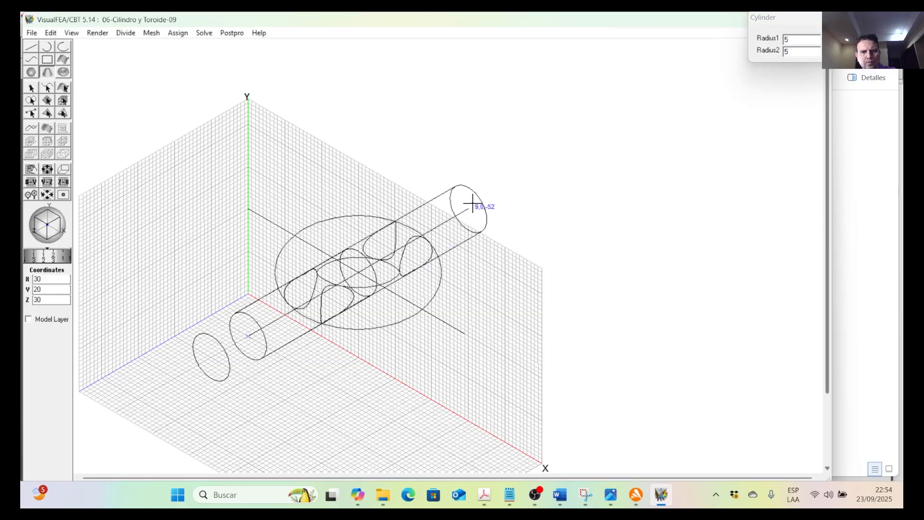
pyautogui.click(53, 33)
pyautogui.click(68, 46)
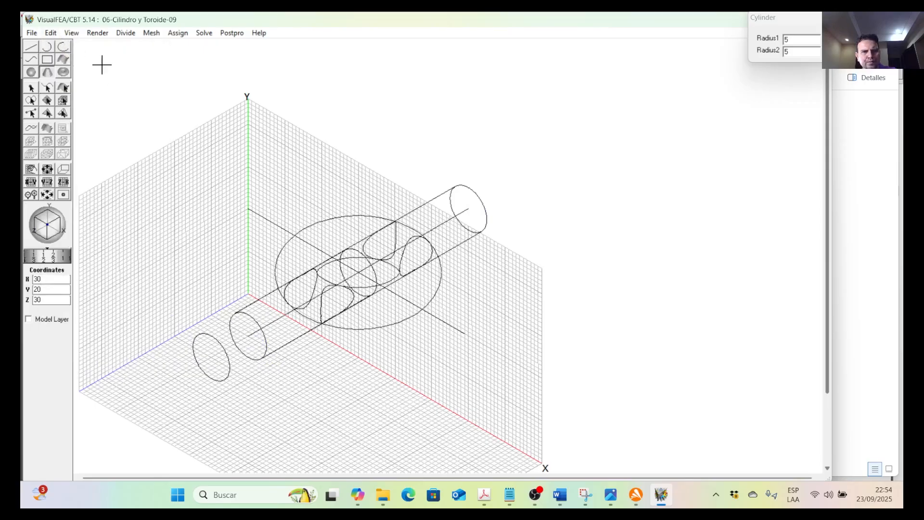
pyautogui.click(50, 91)
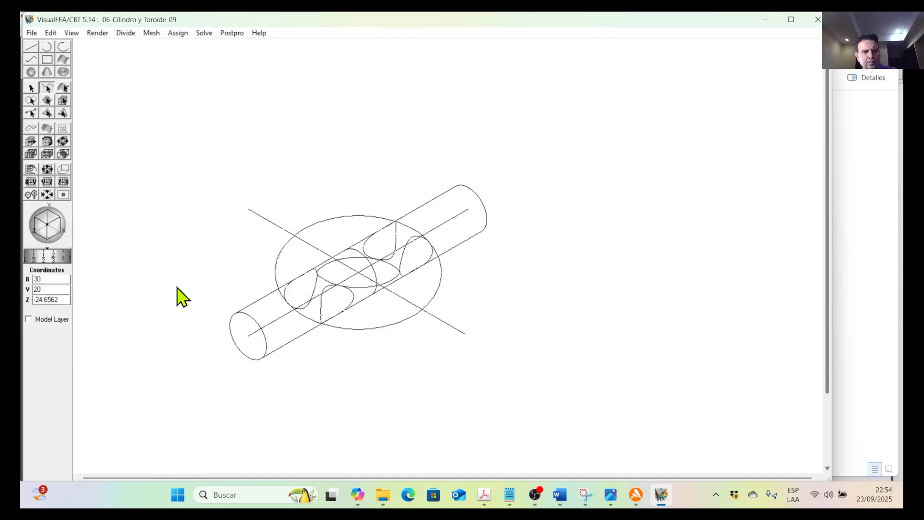
# Delete the existing cylinder primitives that pass through the torus, both the full-length and the shorter one
pyautogui.click(65, 87)
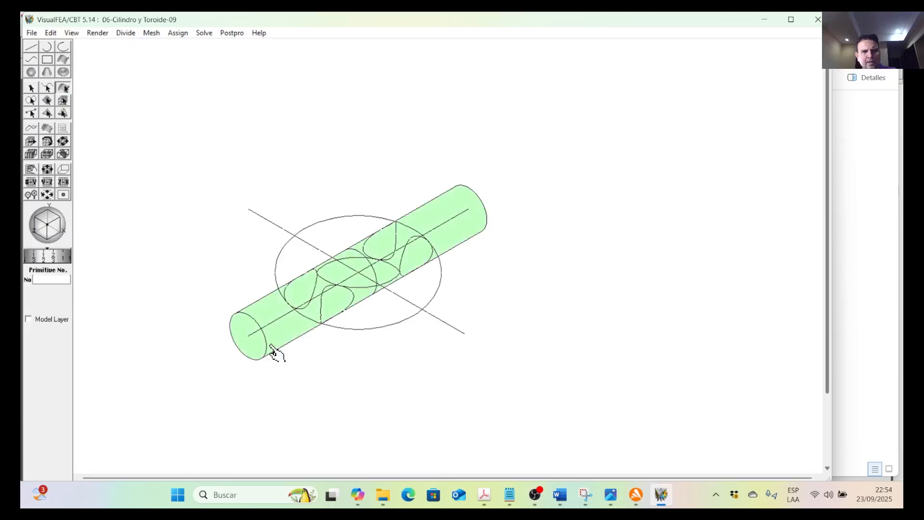
pyautogui.click(280, 347)
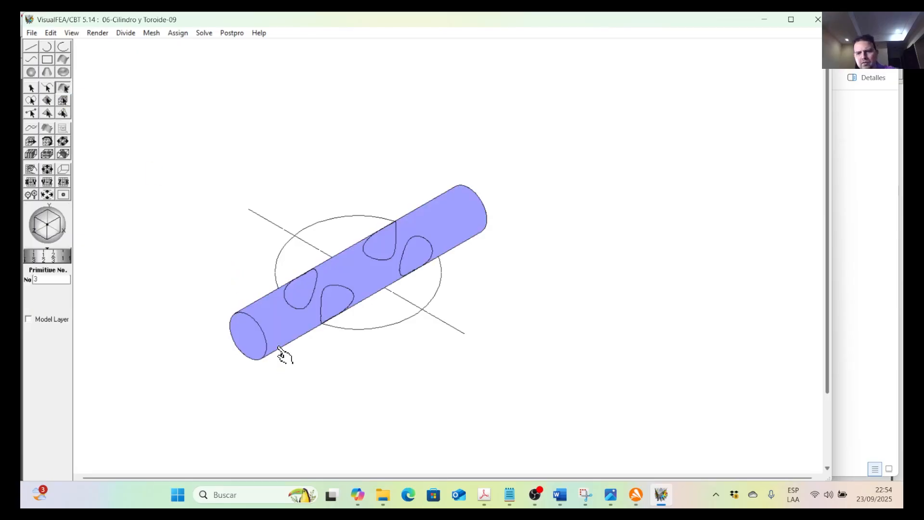
pyautogui.click(279, 347)
pyautogui.click(278, 349)
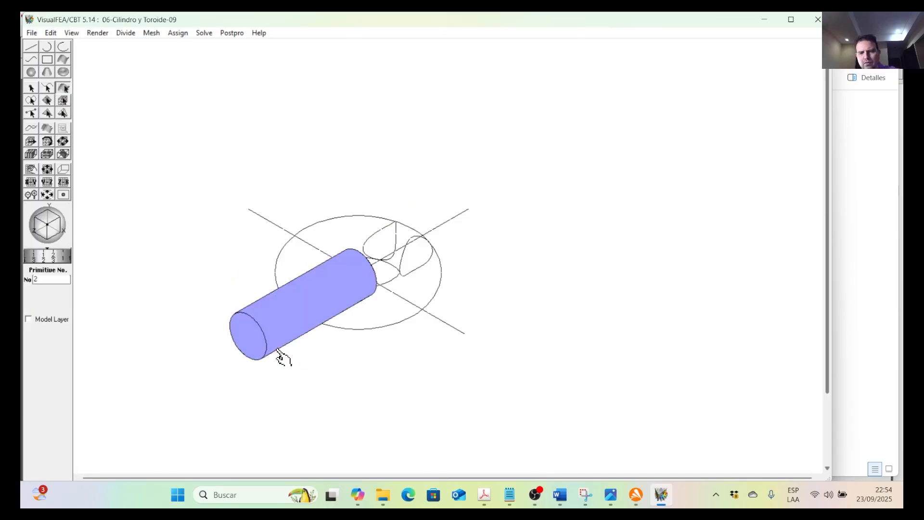
pyautogui.press('Delete')
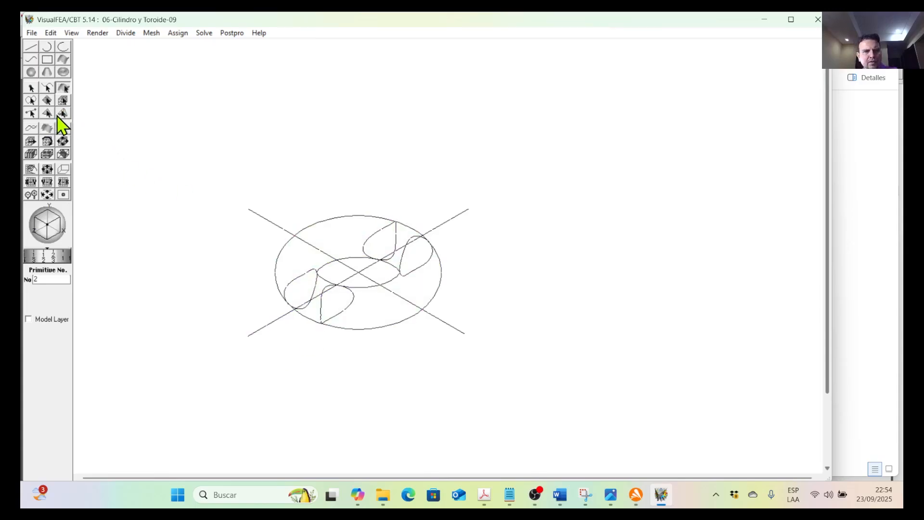
# Draw a new cylinder primitive with both radii 5 between the axis ends (30, 20, 30) and (30, 20, -30)
pyautogui.click(48, 71)
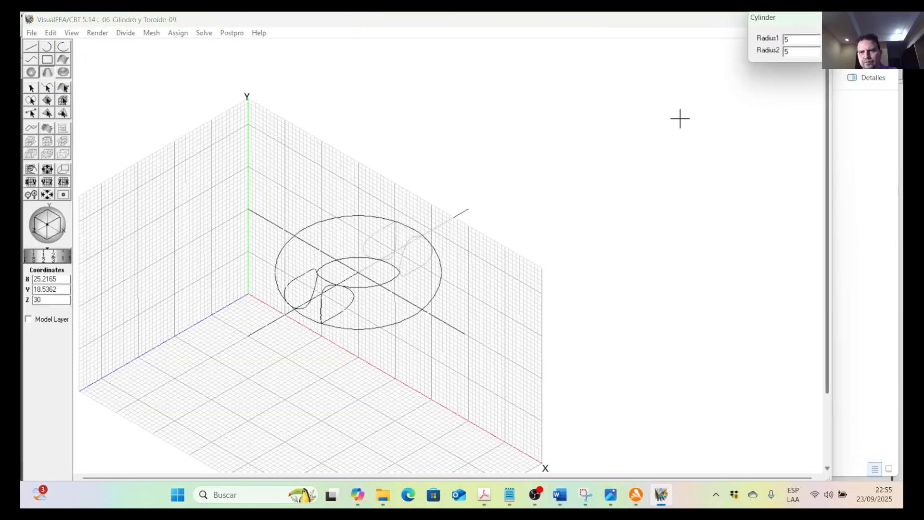
pyautogui.click(247, 336)
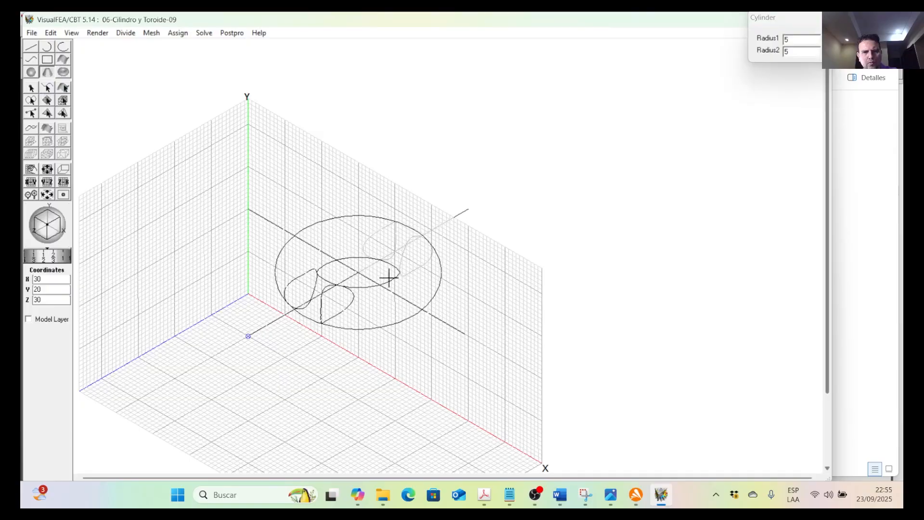
pyautogui.click(469, 210)
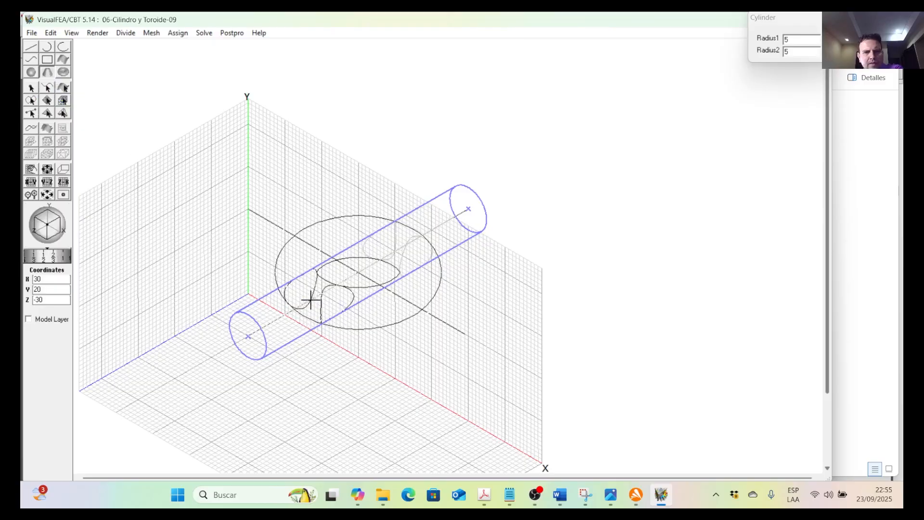
# Delete the intersection curves between the cylinder and the torus, keeping both primitives and their axis lines
pyautogui.click(47, 88)
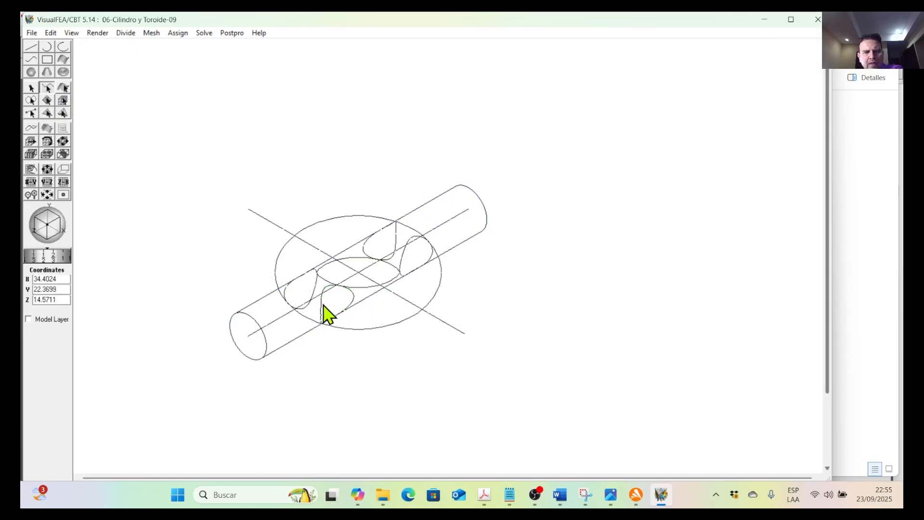
pyautogui.click(328, 312)
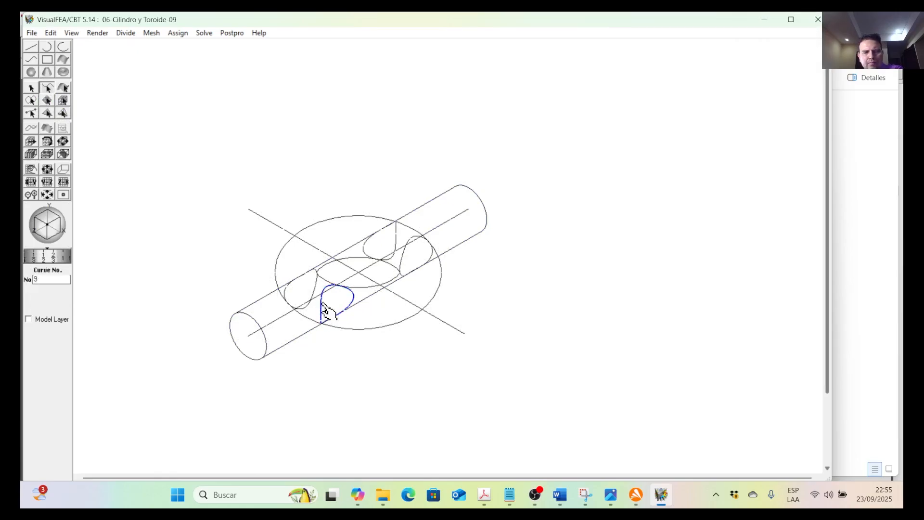
pyautogui.click(270, 175)
pyautogui.moveTo(261, 139); pyautogui.dragTo(440, 398)
pyautogui.press('Delete')
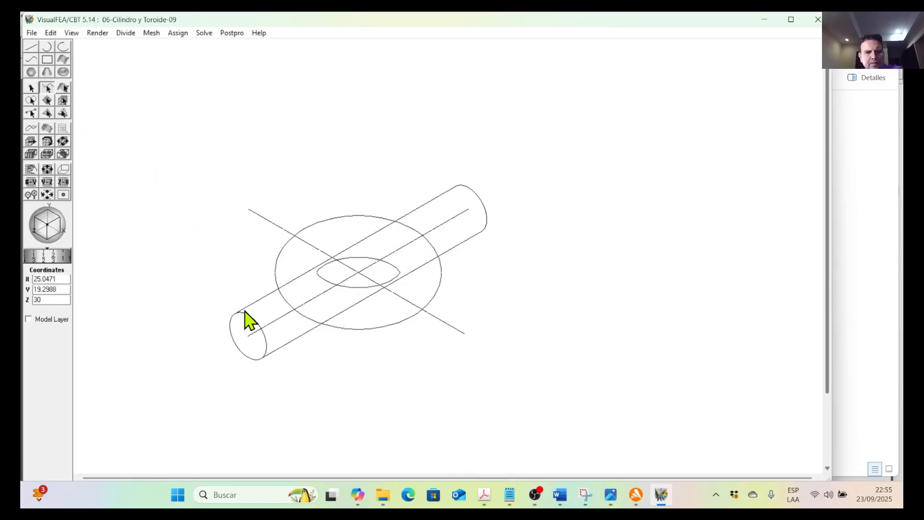
# Try to save the cleaned cylinder and torus model as a new file
pyautogui.click(32, 33)
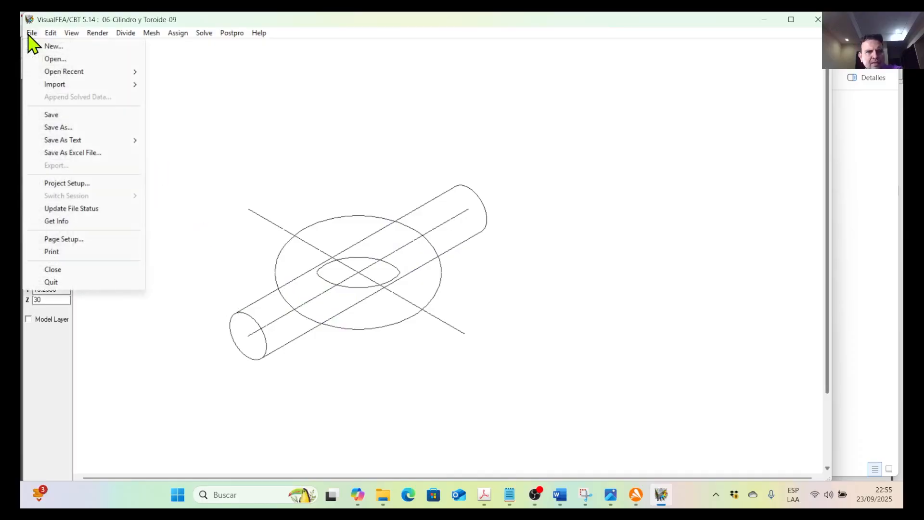
pyautogui.click(89, 128)
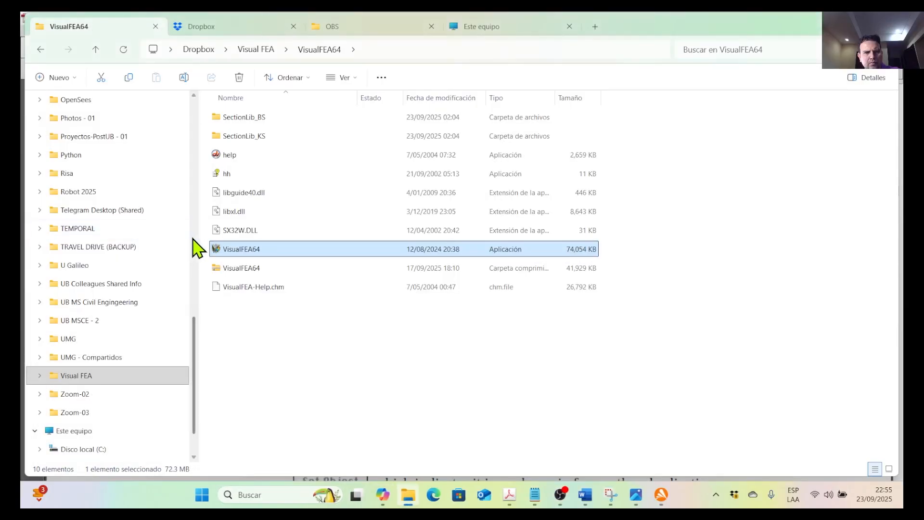
# Relaunch VisualFEA from the VisualFEA64 application file and dismiss the protection key notice
pyautogui.click(496, 396)
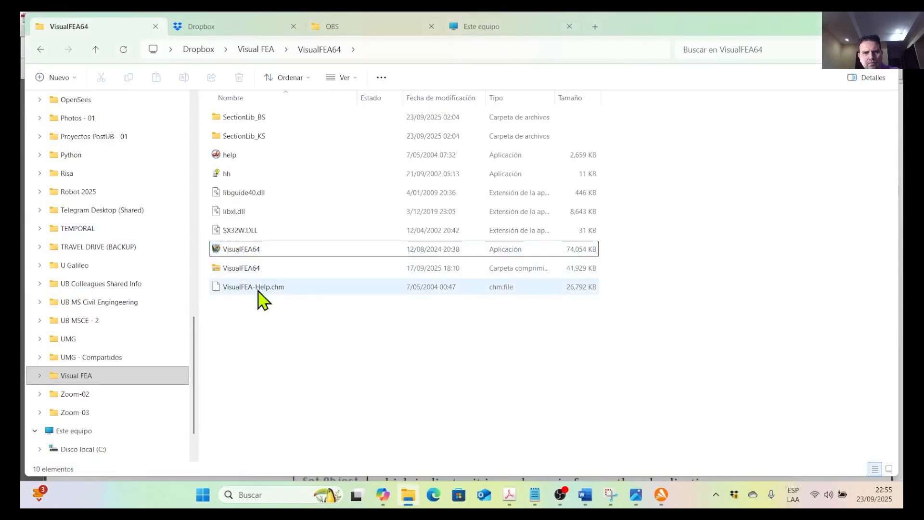
pyautogui.doubleClick(244, 253)
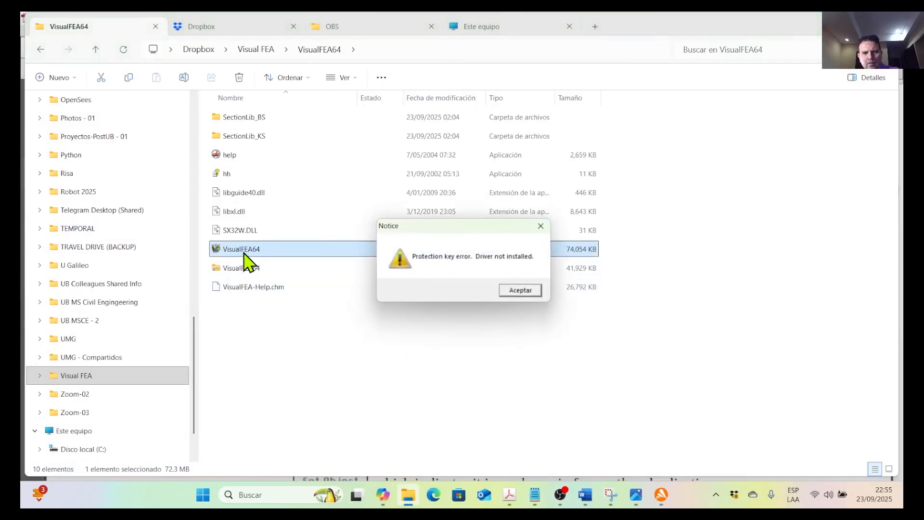
pyautogui.click(534, 290)
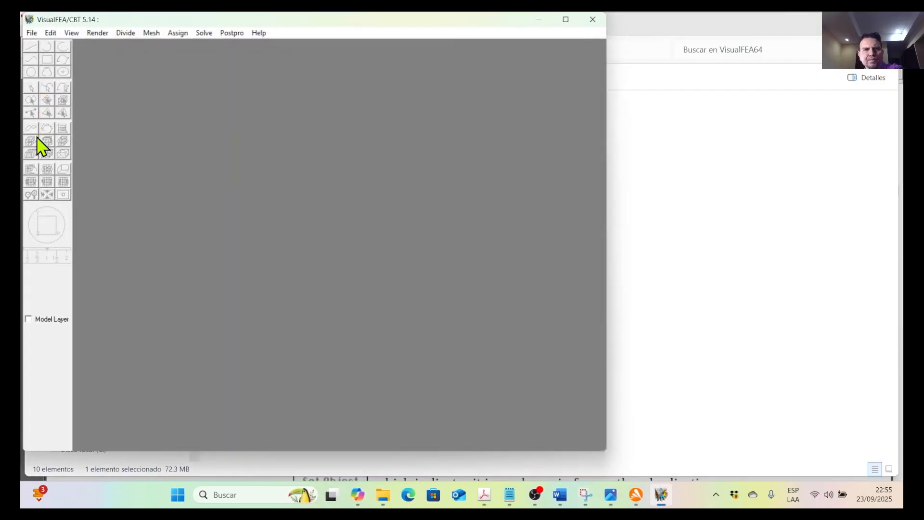
# Reopen the recent model 06-Cilindro y Toroide-09 and switch to curve selection
pyautogui.click(30, 33)
pyautogui.moveTo(83, 76)
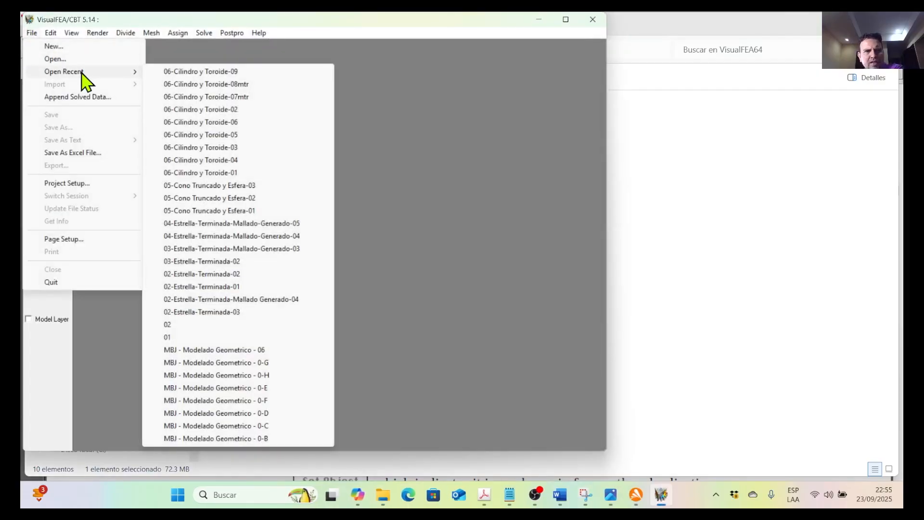
pyautogui.click(219, 72)
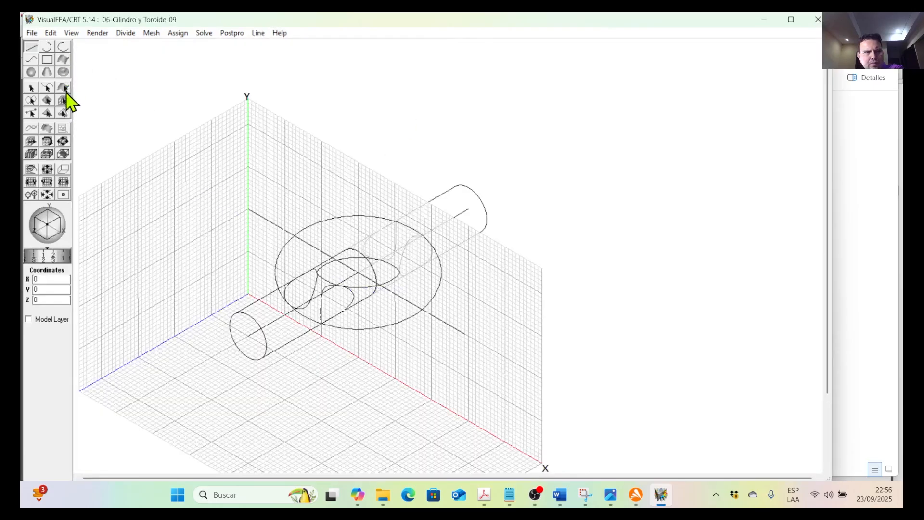
pyautogui.click(48, 88)
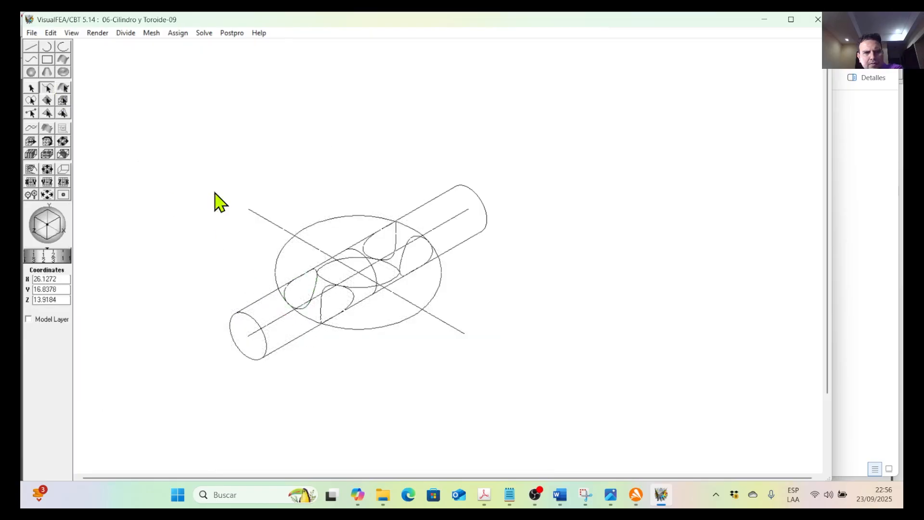
# Try to save the reopened 06-Cilindro y Toroide-09 model as a separate copy
pyautogui.click(32, 33)
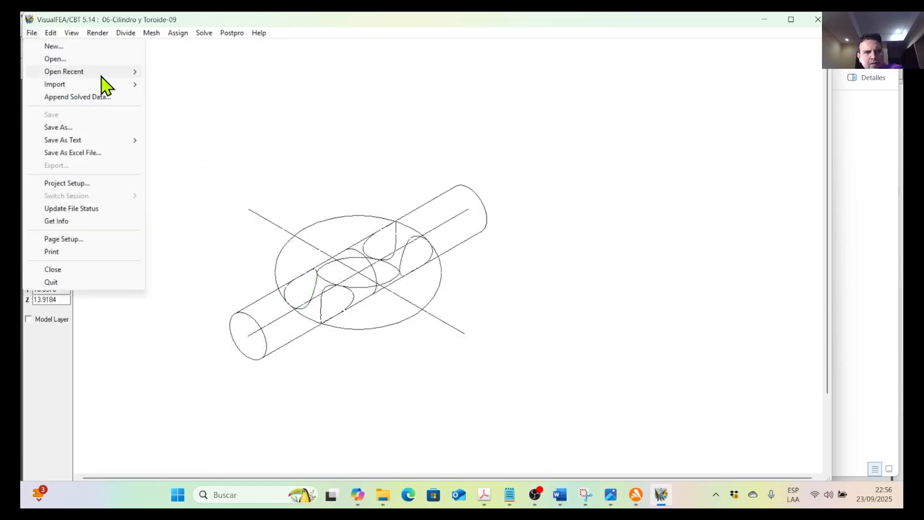
pyautogui.click(113, 128)
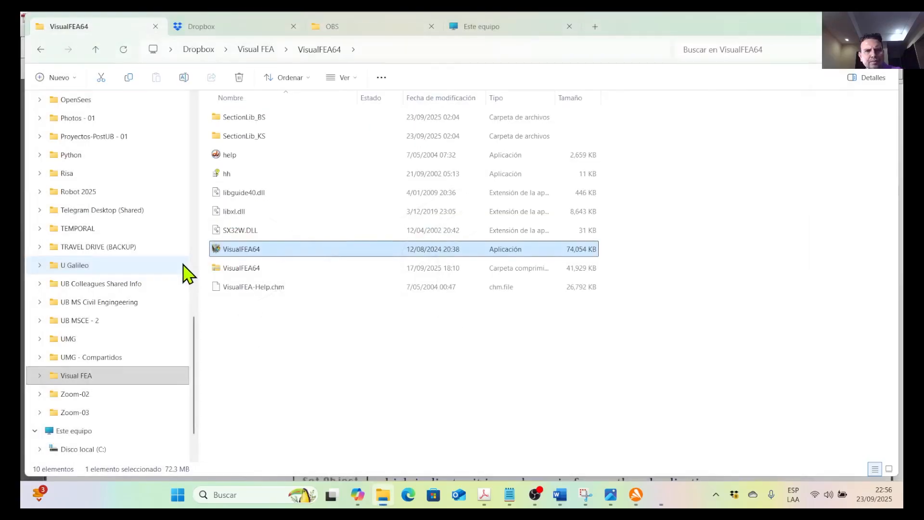
pyautogui.click(293, 345)
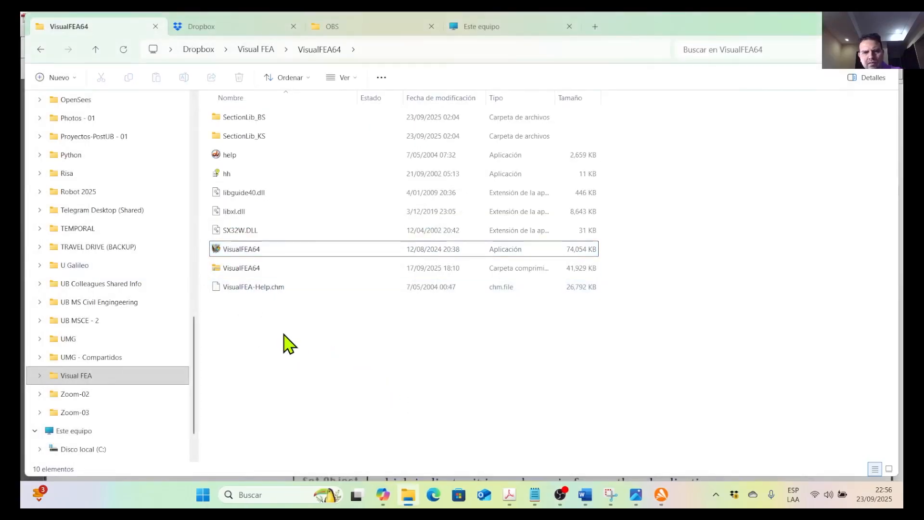